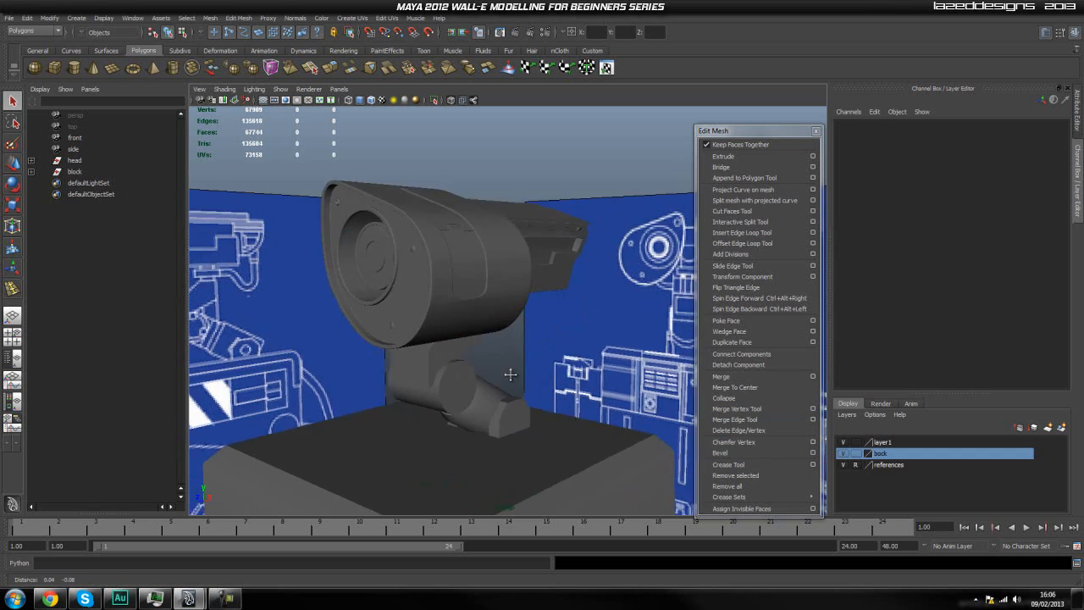
Hide the display layer that holds the neck and body block so only the head model stays displayed.
{"action": "middle_click_drag", "start_coordinate": [506, 322], "coordinate": [453, 283], "text": "alt"}
{"action": "scroll", "coordinate": [528, 421], "scroll_direction": "up", "scroll_amount": 4}
{"action": "left_click", "coordinate": [452, 377]}
{"action": "left_click", "coordinate": [558, 366]}
{"action": "left_click", "coordinate": [482, 382]}
{"action": "left_click", "coordinate": [482, 382]}
{"action": "left_click_drag", "start_coordinate": [487, 393], "coordinate": [528, 387], "text": "alt"}
{"action": "middle_click_drag", "start_coordinate": [529, 388], "coordinate": [529, 389], "text": "alt"}
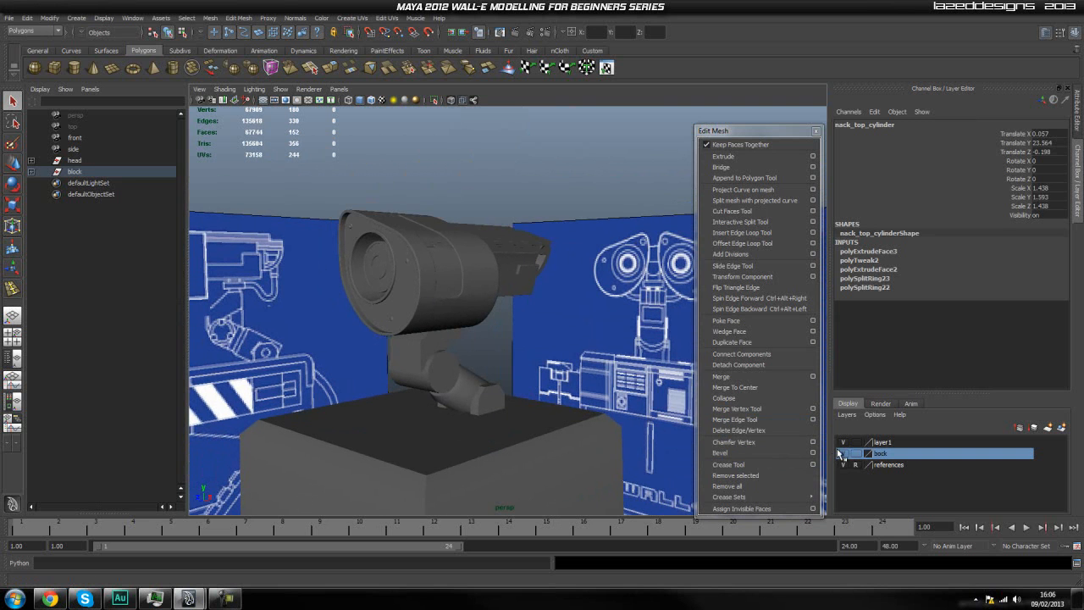
{"action": "scroll", "coordinate": [538, 357], "scroll_direction": "up", "scroll_amount": 3}
{"action": "scroll", "coordinate": [538, 358], "scroll_direction": "down", "scroll_amount": 6}
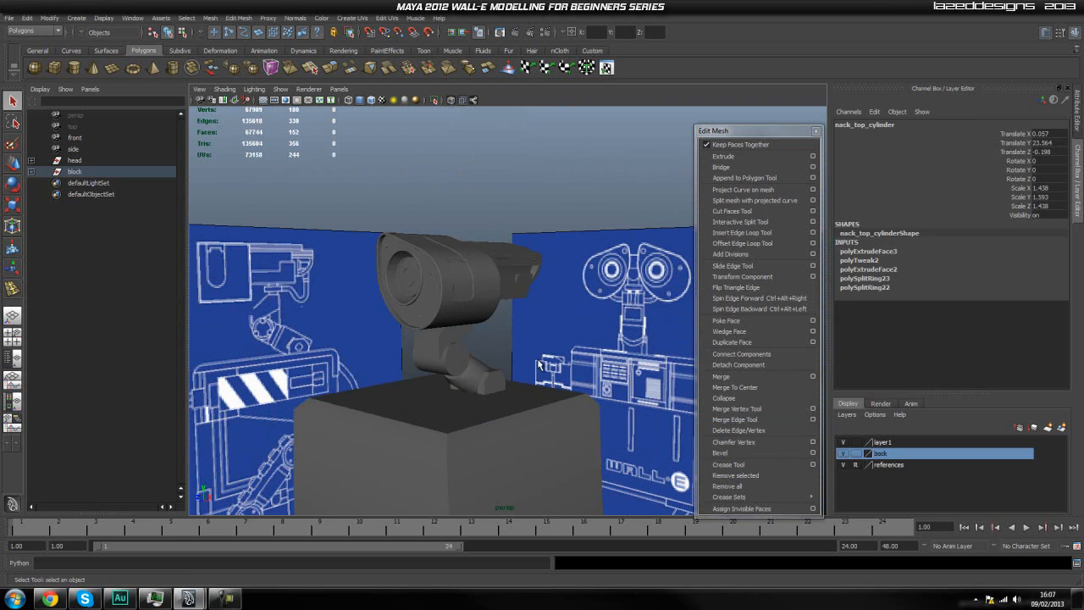
{"action": "left_click", "coordinate": [842, 453]}
{"action": "left_click", "coordinate": [472, 384]}
{"action": "middle_click_drag", "start_coordinate": [469, 384], "coordinate": [496, 431], "text": "alt"}
Delete all construction history and all non-deformer history in the scene.
{"action": "left_click", "coordinate": [28, 17]}
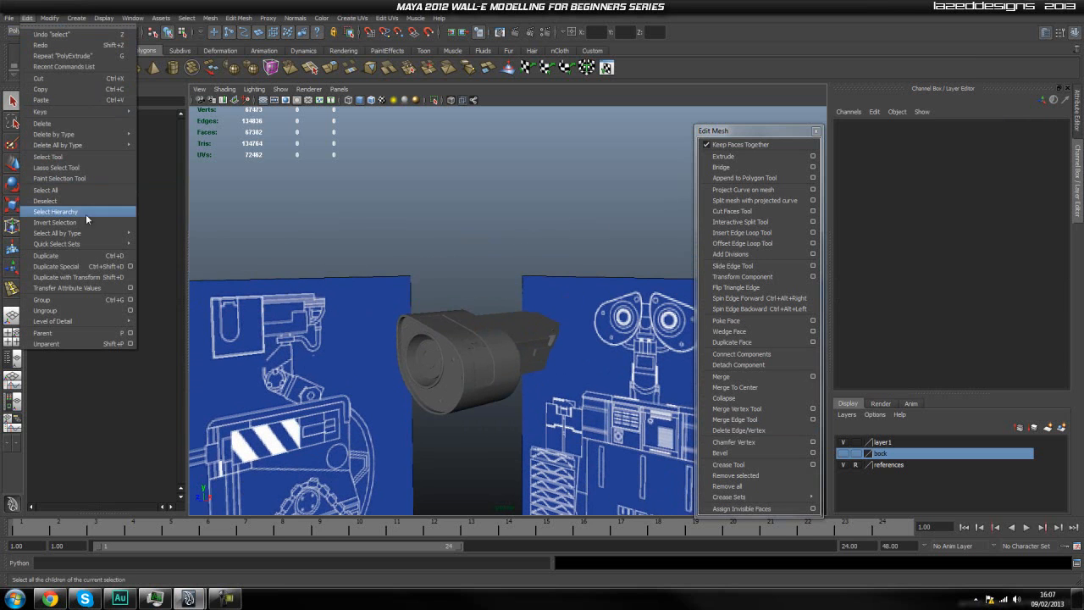
{"action": "mouse_move", "coordinate": [98, 147]}
{"action": "left_click", "coordinate": [159, 151]}
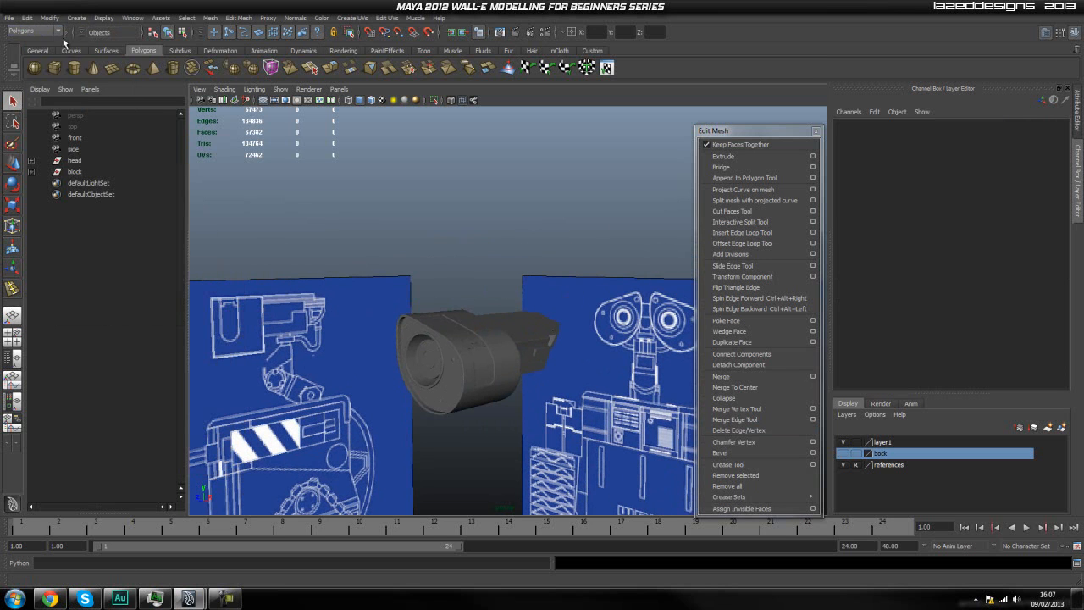
{"action": "left_click", "coordinate": [27, 18]}
{"action": "mouse_move", "coordinate": [77, 133]}
{"action": "mouse_move", "coordinate": [107, 145]}
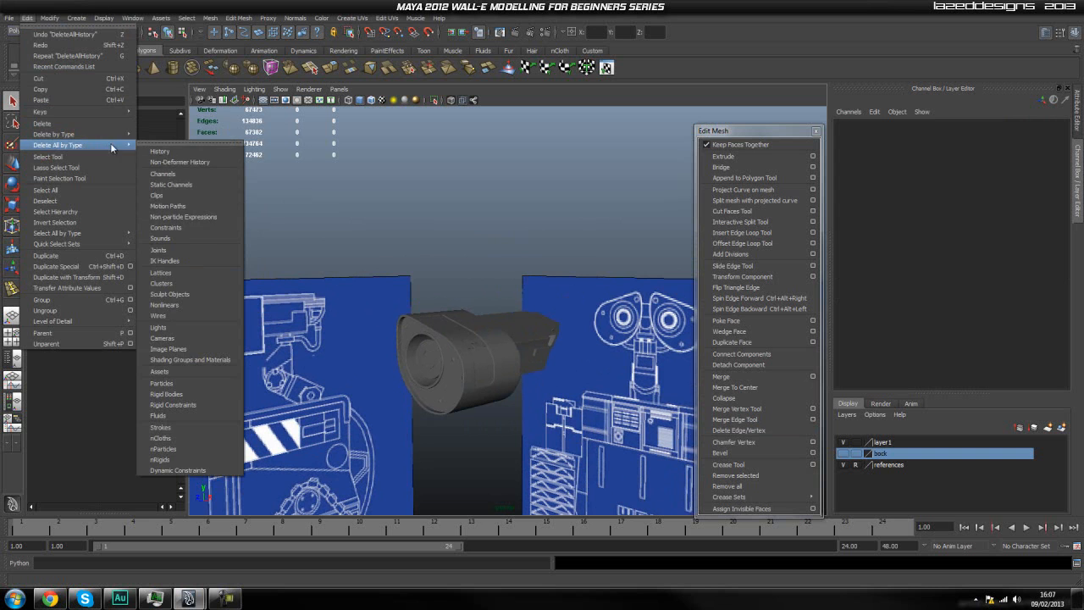
{"action": "left_click", "coordinate": [169, 162]}
Make the D-shaped arc at the rear of the head a live surface.
{"action": "left_click", "coordinate": [500, 339]}
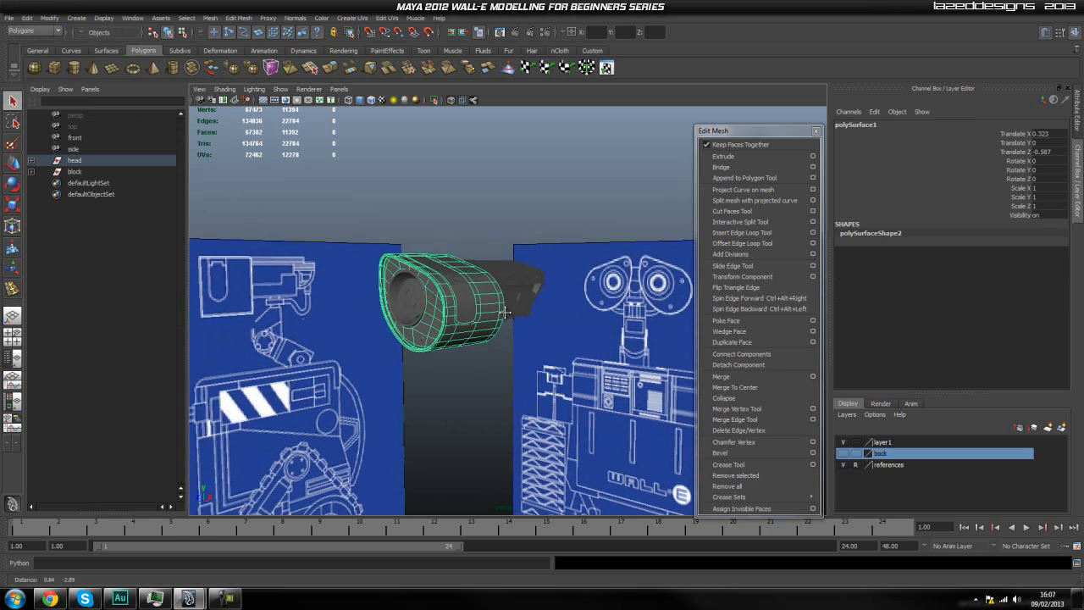
{"action": "scroll", "coordinate": [496, 329], "scroll_direction": "up", "scroll_amount": 5}
{"action": "left_click", "coordinate": [541, 376]}
{"action": "left_click_drag", "start_coordinate": [541, 376], "coordinate": [654, 396], "text": "alt"}
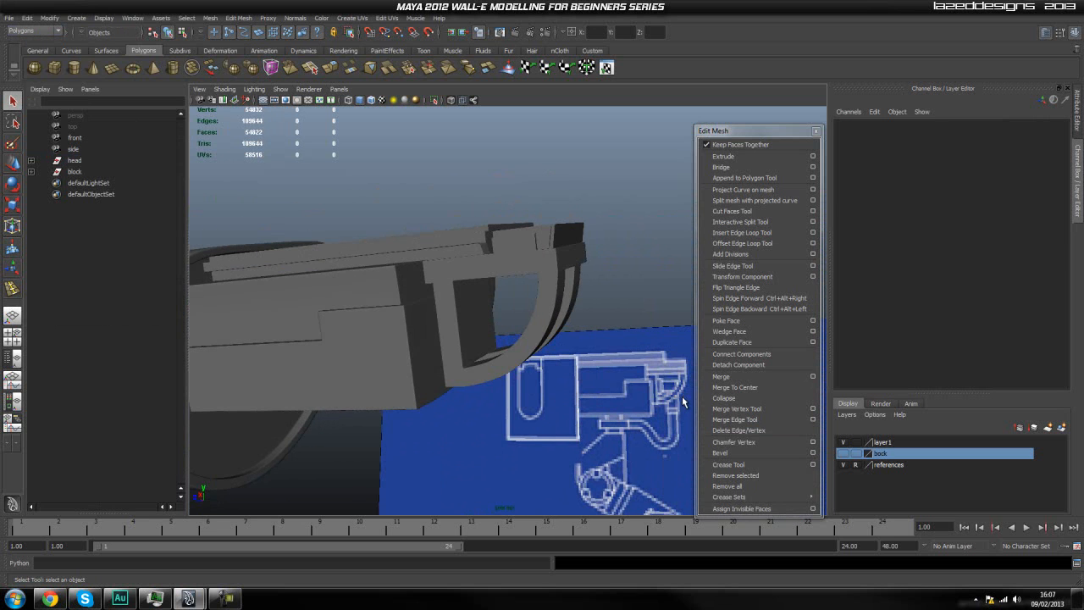
{"action": "scroll", "coordinate": [438, 341], "scroll_direction": "up", "scroll_amount": 4}
{"action": "left_click_drag", "start_coordinate": [473, 363], "coordinate": [392, 348], "text": "alt"}
{"action": "left_click", "coordinate": [431, 353]}
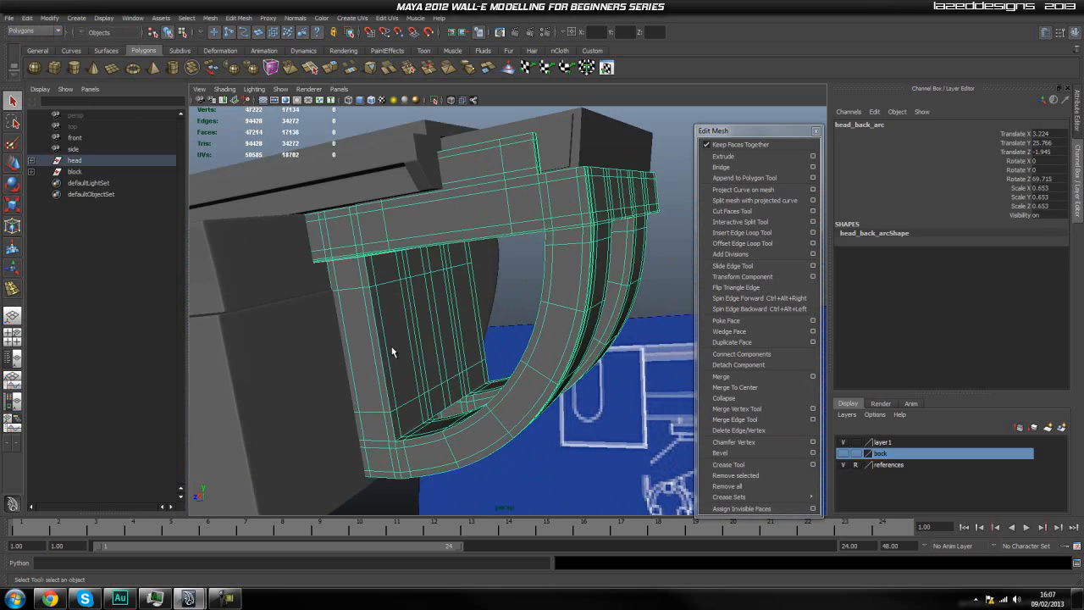
{"action": "key", "text": "space"}
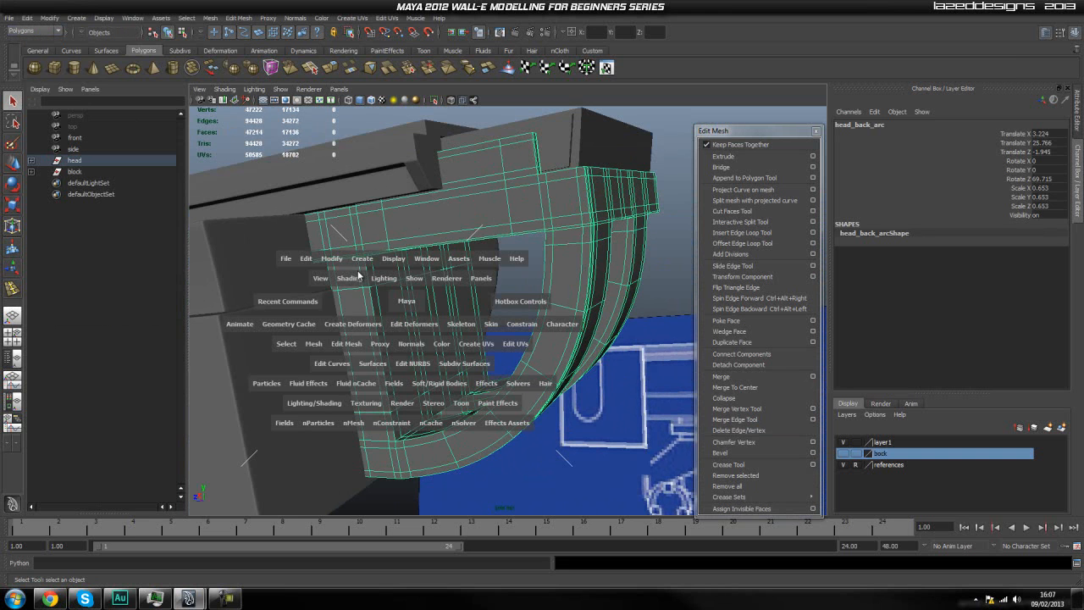
{"action": "left_click_drag", "start_coordinate": [331, 260], "coordinate": [367, 358]}
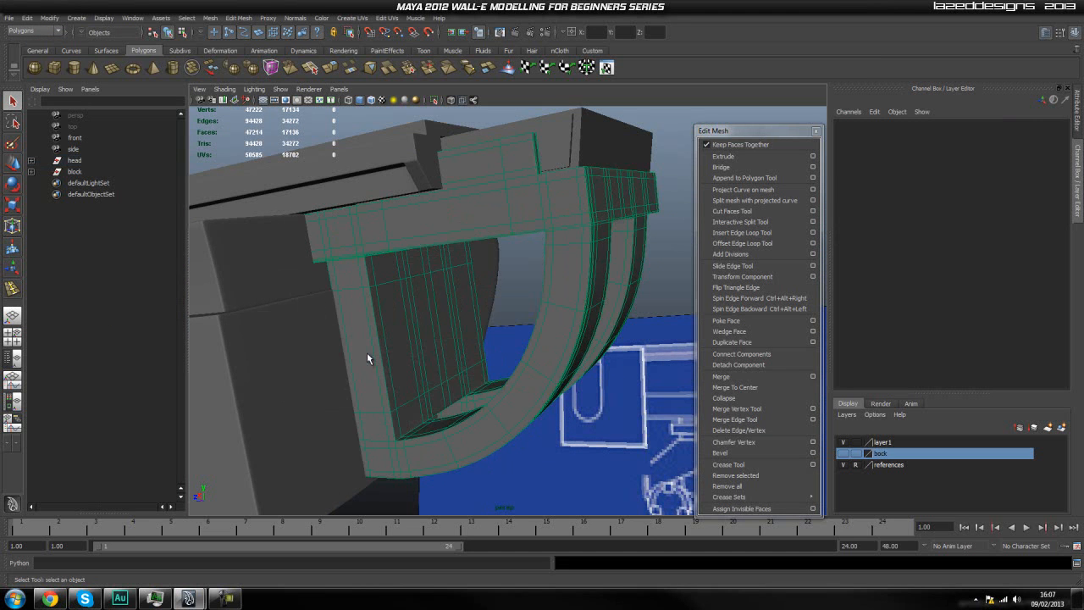
Create a short polygon cylinder directly on the flat inner plate of the head's rear arc.
{"action": "mouse_move", "coordinate": [460, 362]}
{"action": "left_mouse_down", "text": "alt"}
{"action": "mouse_move", "coordinate": [440, 356]}
{"action": "mouse_move", "coordinate": [450, 360]}
{"action": "left_mouse_up", "text": "alt"}
{"action": "scroll", "coordinate": [438, 362], "scroll_direction": "up", "scroll_amount": 3}
{"action": "scroll", "coordinate": [450, 360], "scroll_direction": "down", "scroll_amount": 2}
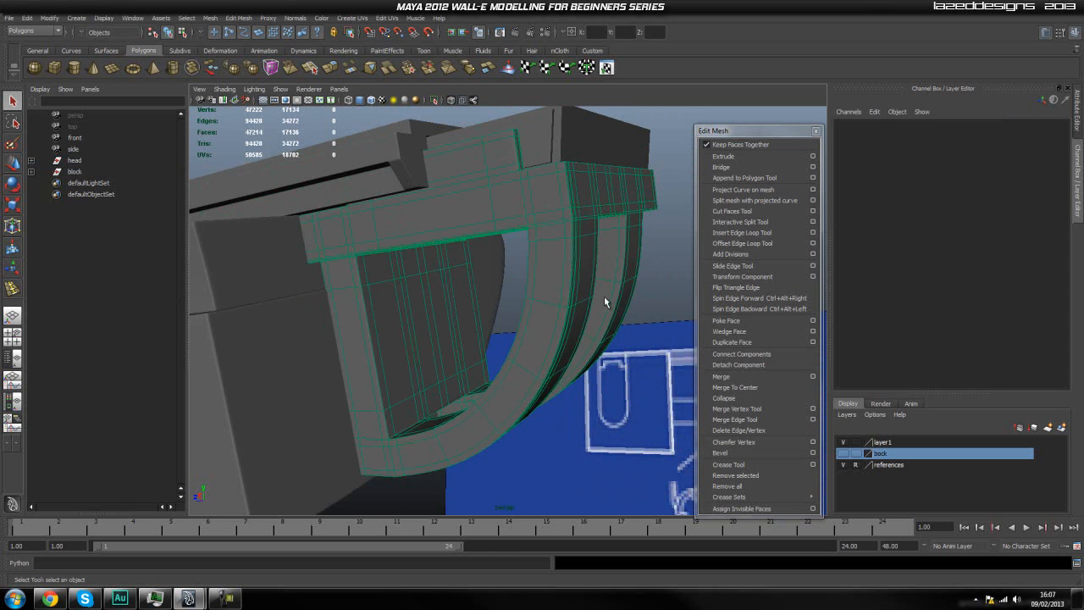
{"action": "scroll", "coordinate": [485, 379], "scroll_direction": "down", "scroll_amount": 5}
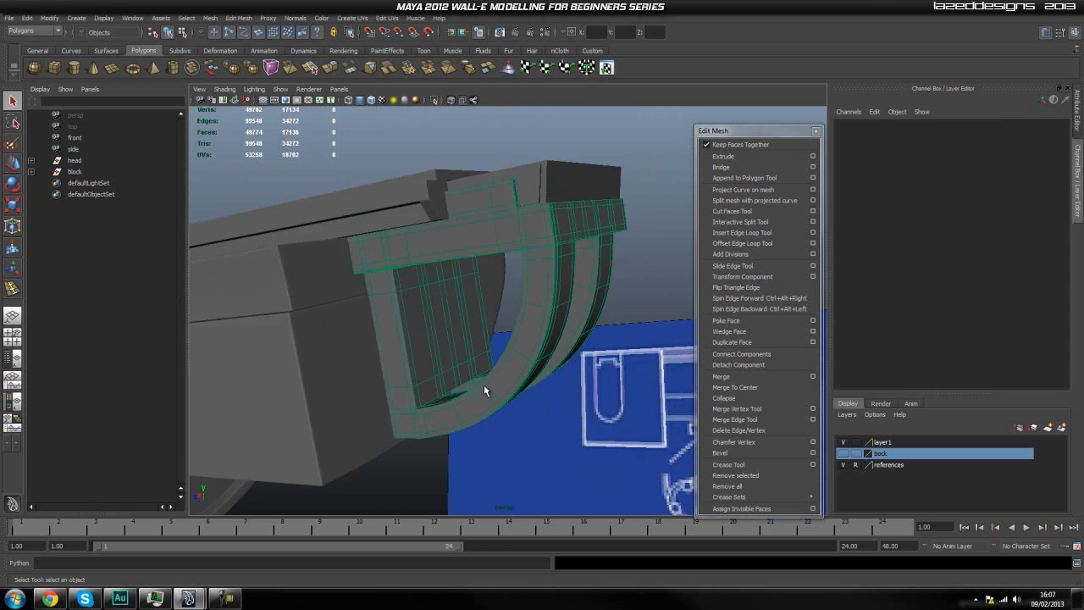
{"action": "scroll", "coordinate": [468, 362], "scroll_direction": "up", "scroll_amount": 6}
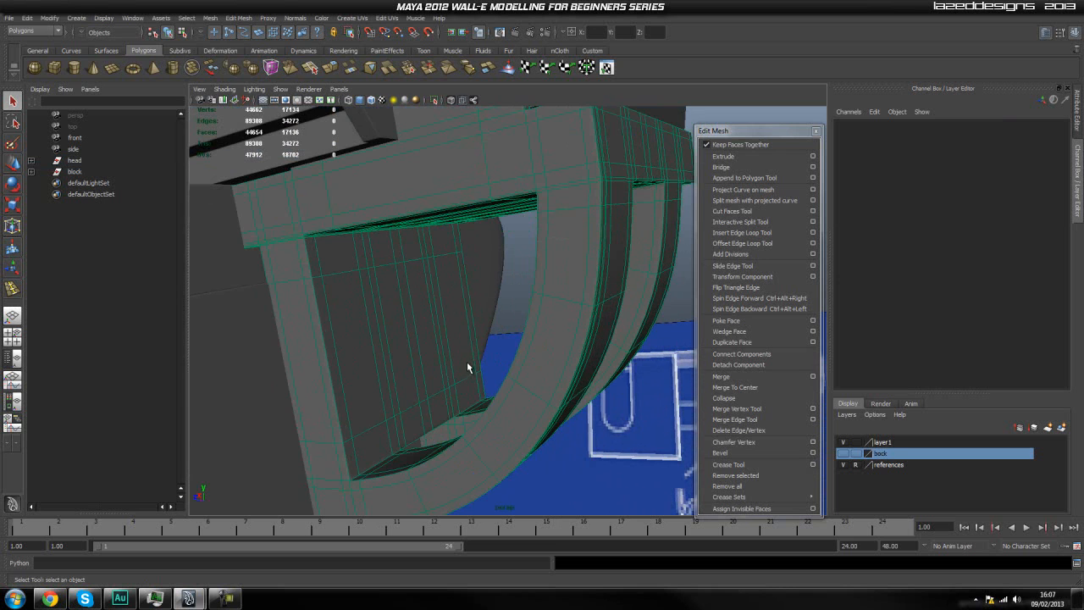
{"action": "left_click", "coordinate": [74, 72]}
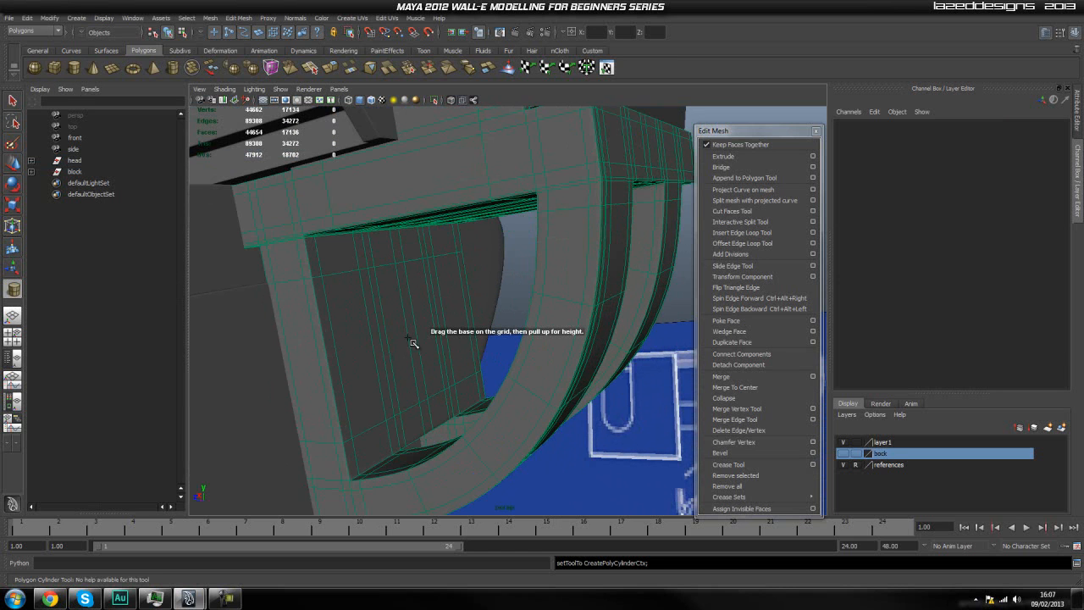
{"action": "left_click_drag", "start_coordinate": [415, 329], "coordinate": [422, 382]}
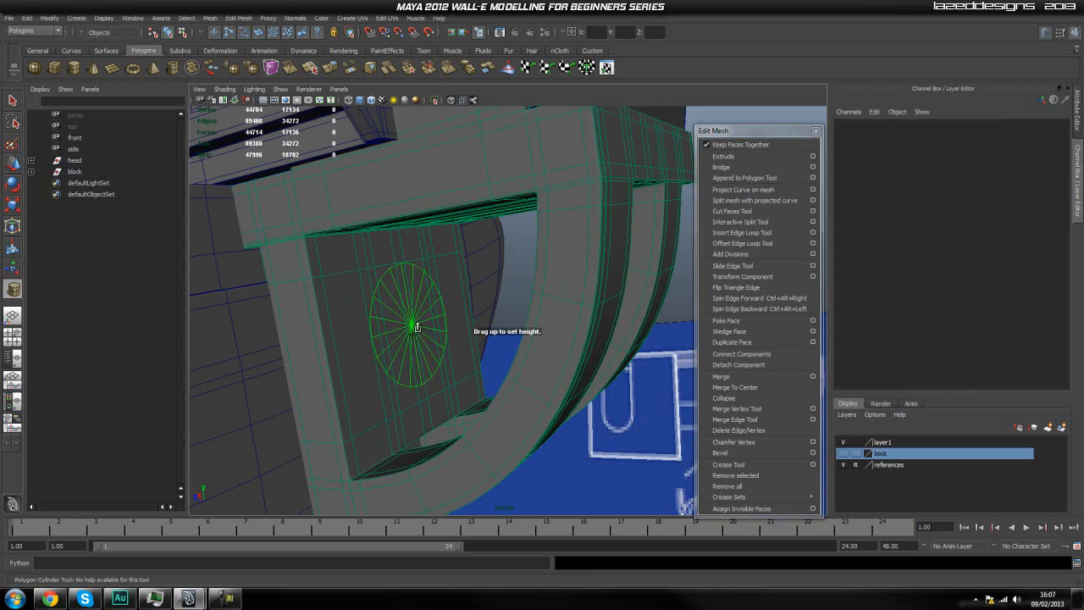
{"action": "left_click_drag", "start_coordinate": [415, 318], "coordinate": [427, 332]}
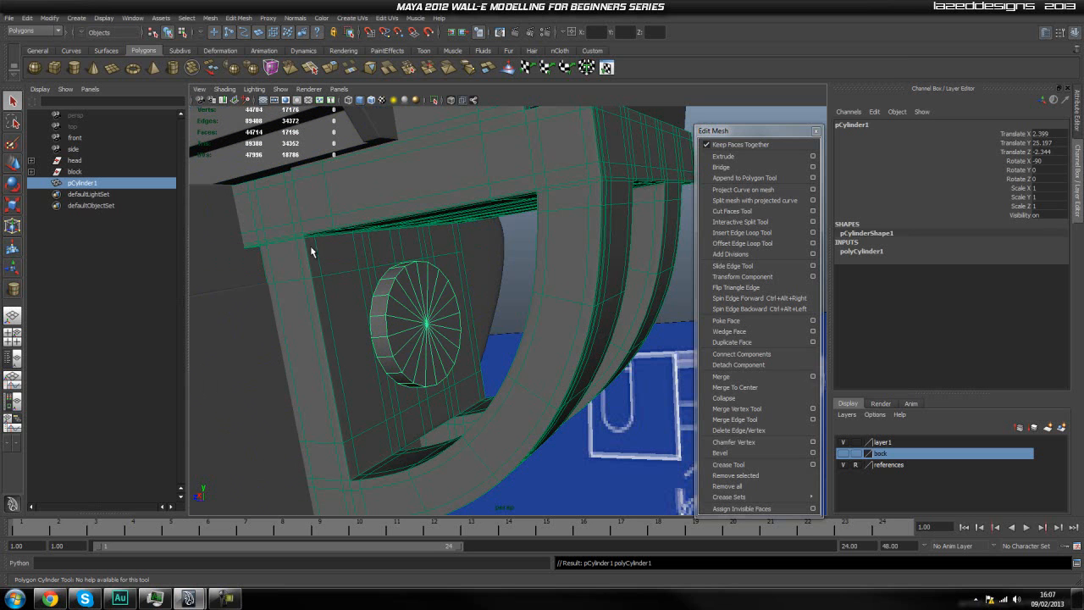
Turn off the live surface mode for the arc and the new cylinder, and select the cylinder.
{"action": "key", "text": "space"}
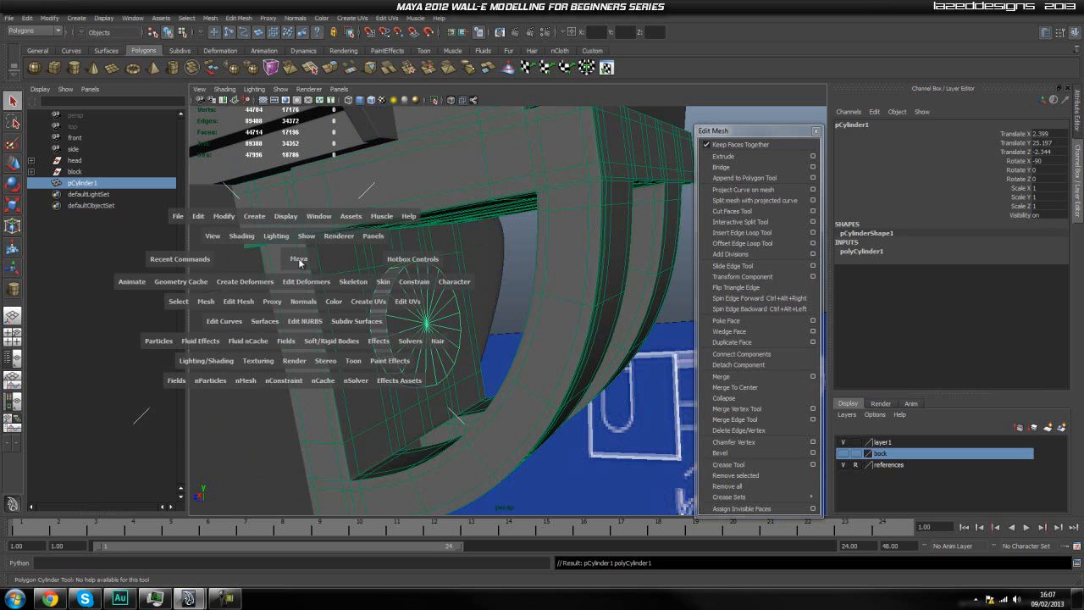
{"action": "left_click", "coordinate": [227, 216]}
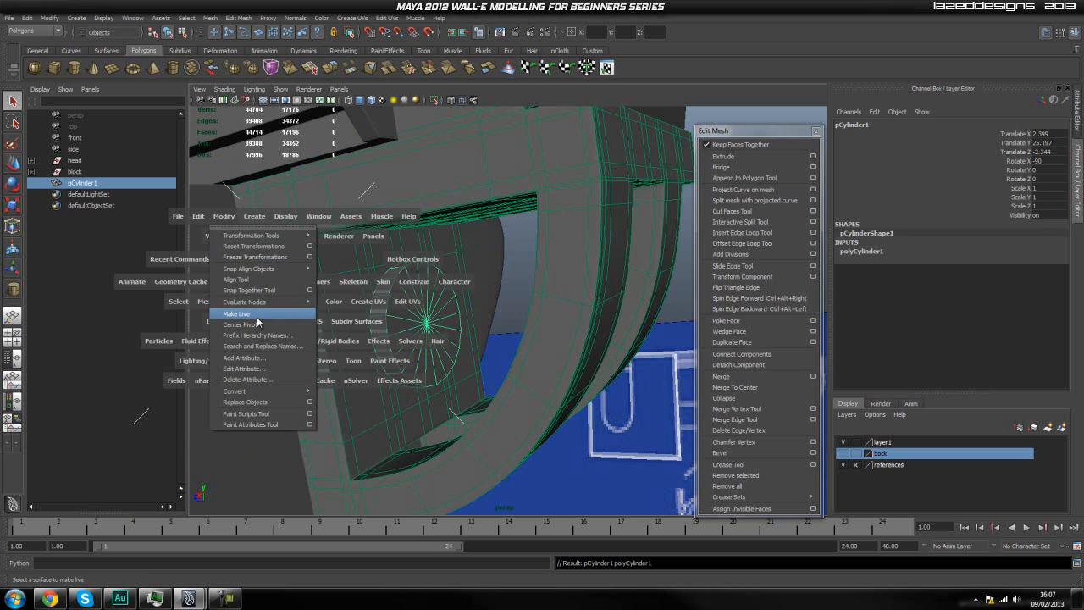
{"action": "left_click", "coordinate": [237, 313]}
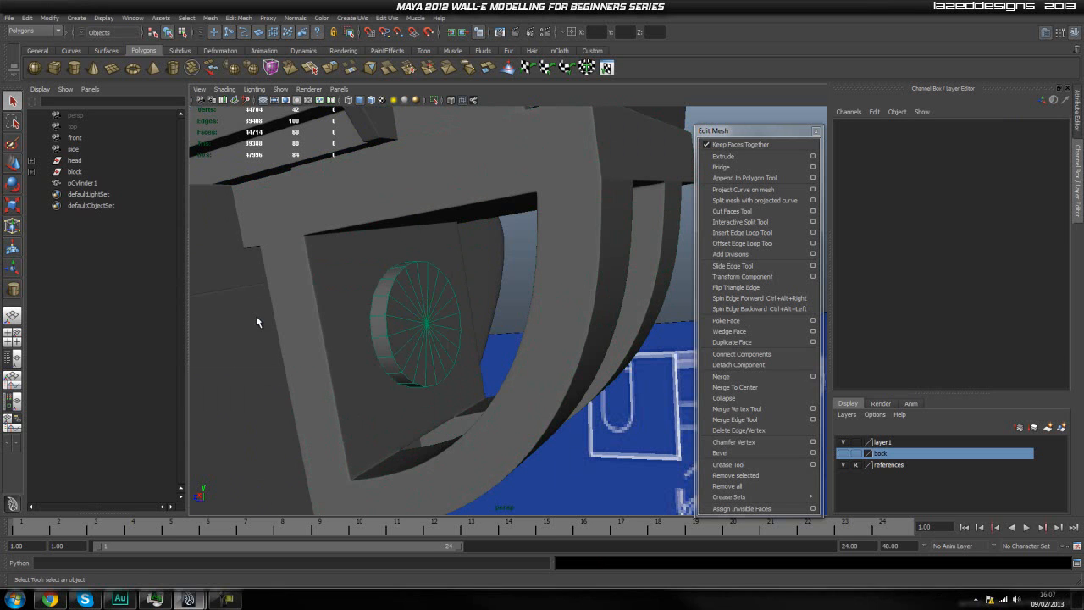
{"action": "key", "text": "space"}
{"action": "left_click", "coordinate": [325, 279]}
{"action": "left_click", "coordinate": [360, 380]}
{"action": "left_click", "coordinate": [422, 330]}
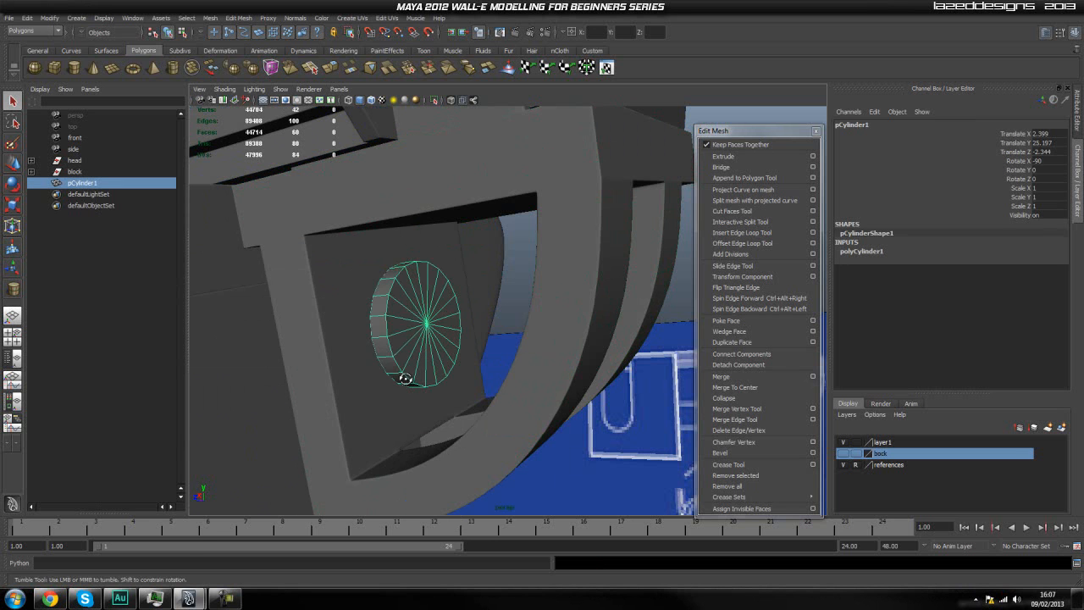
Try moving the cylinder outward along its axis, away from the arc's inner plate, and undo the move.
{"action": "key", "text": "f"}
{"action": "left_click_drag", "start_coordinate": [418, 385], "coordinate": [446, 373], "text": "alt"}
{"action": "scroll", "coordinate": [422, 393], "scroll_direction": "up", "scroll_amount": 2}
{"action": "middle_click_drag", "start_coordinate": [445, 373], "coordinate": [454, 358], "text": "alt"}
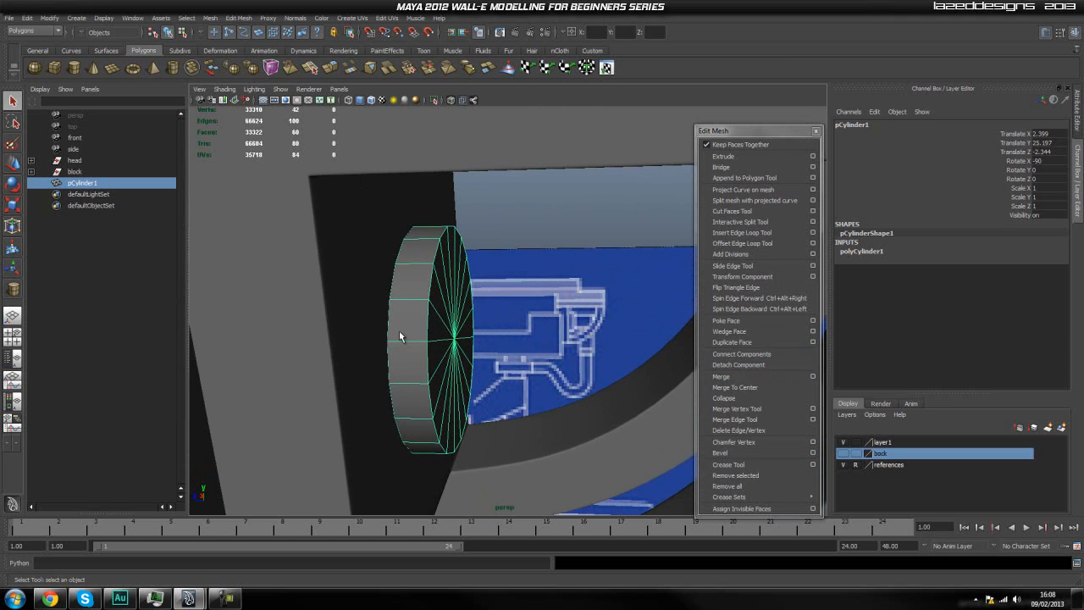
{"action": "right_click_drag", "start_coordinate": [399, 331], "coordinate": [434, 317]}
{"action": "key", "text": "w"}
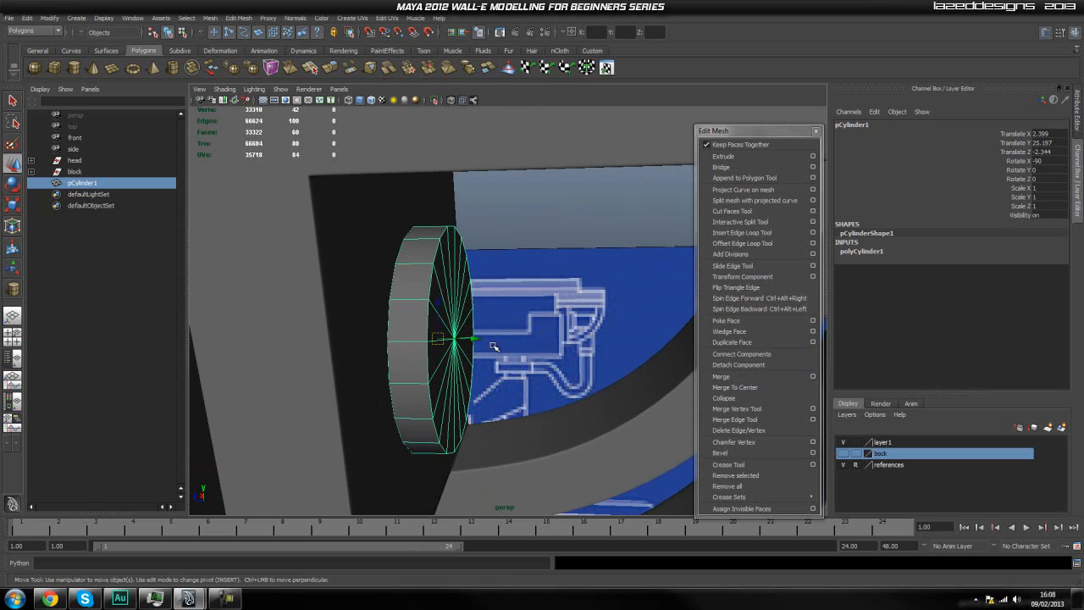
{"action": "left_click", "coordinate": [526, 311]}
{"action": "left_click", "coordinate": [432, 329]}
{"action": "left_click_drag", "start_coordinate": [477, 340], "coordinate": [549, 339]}
{"action": "key", "text": "ctrl+z"}
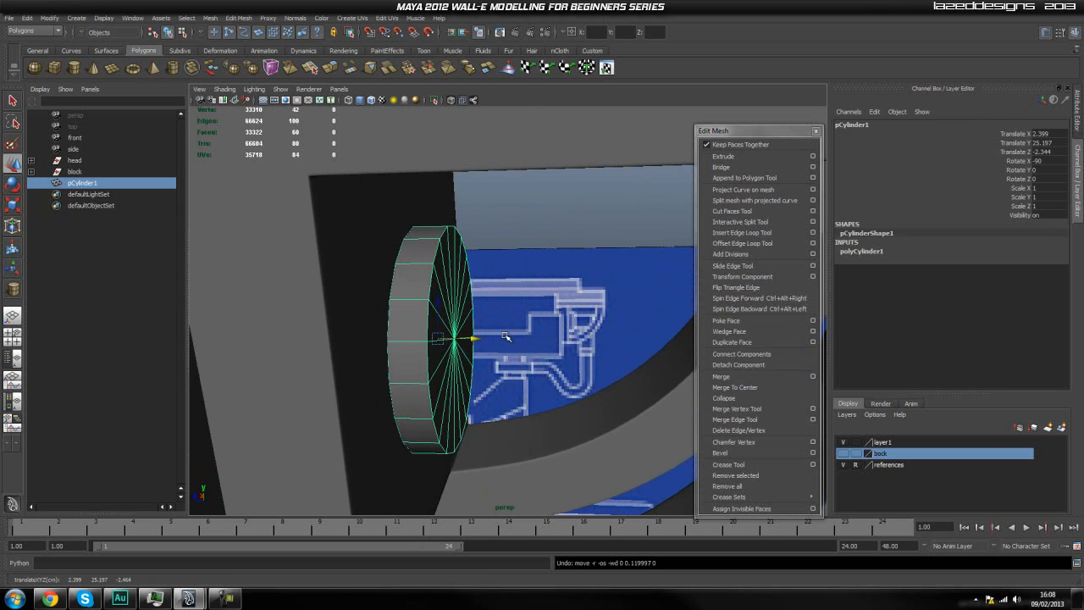
Isolate the cylinder in the viewport and show it edge-on in the orthographic side view.
{"action": "left_click", "coordinate": [433, 101]}
{"action": "left_click_drag", "start_coordinate": [516, 293], "coordinate": [485, 310], "text": "alt"}
{"action": "right_click_drag", "start_coordinate": [455, 324], "coordinate": [462, 350]}
{"action": "mouse_move", "coordinate": [501, 352]}
{"action": "left_mouse_down", "text": "alt"}
{"action": "mouse_move", "coordinate": [458, 345]}
{"action": "mouse_move", "coordinate": [504, 336]}
{"action": "left_mouse_up", "text": "alt"}
{"action": "key", "text": "space"}
{"action": "scroll", "coordinate": [527, 293], "scroll_direction": "down", "scroll_amount": 5}
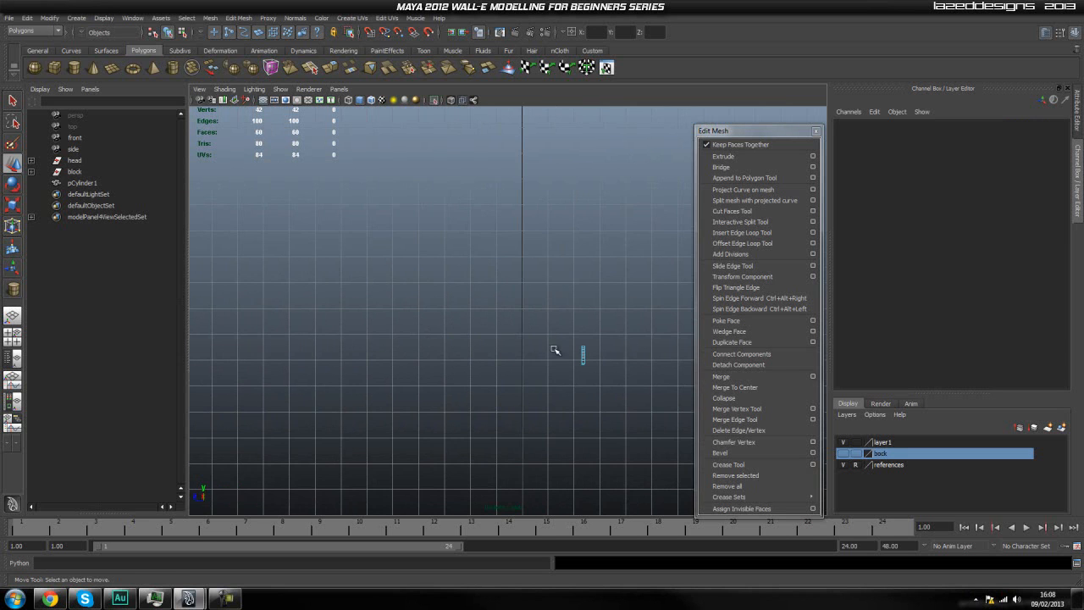
{"action": "middle_click_drag", "start_coordinate": [569, 377], "coordinate": [337, 329], "text": "alt"}
{"action": "scroll", "coordinate": [395, 330], "scroll_direction": "down", "scroll_amount": 3}
{"action": "middle_click_drag", "start_coordinate": [445, 337], "coordinate": [474, 511], "text": "alt"}
{"action": "scroll", "coordinate": [373, 279], "scroll_direction": "up", "scroll_amount": 3}
Extrude the faces of the cylinder's inner cap and scale them slightly inward.
{"action": "middle_click_drag", "start_coordinate": [304, 188], "coordinate": [377, 331], "text": "alt"}
{"action": "right_click_drag", "start_coordinate": [378, 331], "coordinate": [656, 382], "text": "alt"}
{"action": "middle_click_drag", "start_coordinate": [432, 377], "coordinate": [452, 268], "text": "alt"}
{"action": "right_click_drag", "start_coordinate": [262, 338], "coordinate": [400, 372], "text": "alt"}
{"action": "scroll", "coordinate": [400, 372], "scroll_direction": "up", "scroll_amount": 5}
{"action": "middle_click_drag", "start_coordinate": [397, 398], "coordinate": [449, 270], "text": "alt"}
{"action": "left_click_drag", "start_coordinate": [344, 219], "coordinate": [519, 490]}
{"action": "left_click_drag", "start_coordinate": [514, 219], "coordinate": [439, 392]}
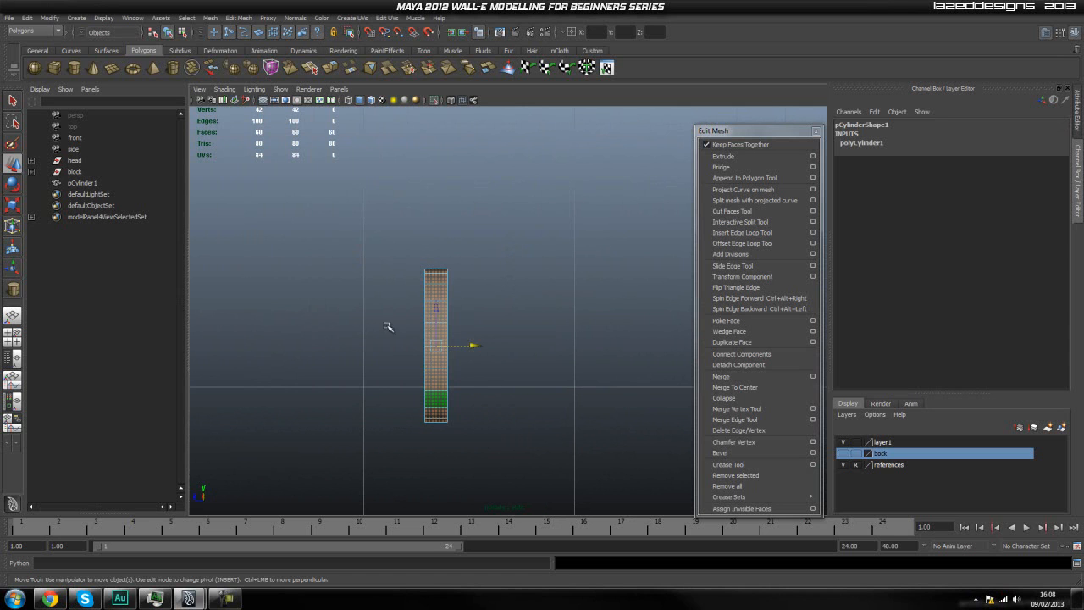
{"action": "left_click_drag", "start_coordinate": [501, 271], "coordinate": [435, 453]}
{"action": "left_click", "coordinate": [722, 156]}
{"action": "key", "text": "space"}
{"action": "left_click_drag", "start_coordinate": [463, 305], "coordinate": [463, 305]}
{"action": "left_click_drag", "start_coordinate": [541, 307], "coordinate": [544, 356], "text": "alt"}
{"action": "key", "text": "r"}
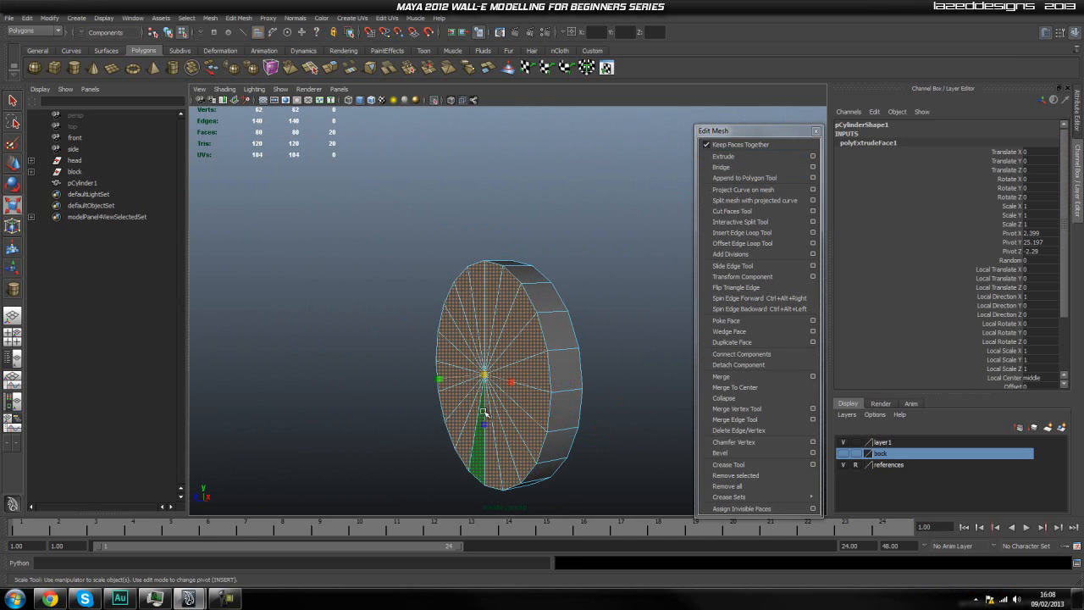
{"action": "left_click_drag", "start_coordinate": [487, 377], "coordinate": [479, 386]}
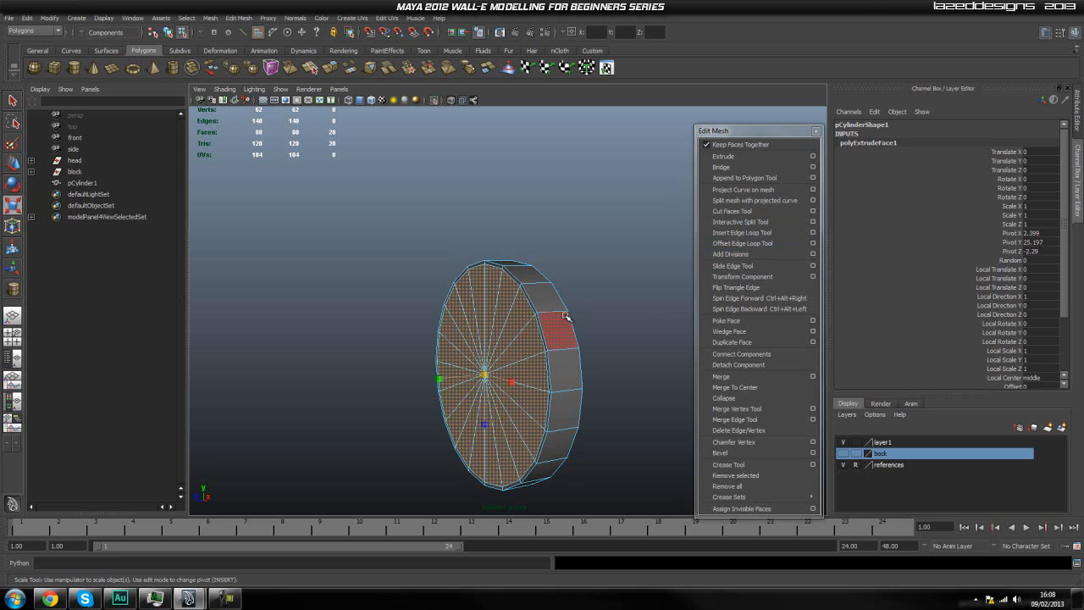
Try extruding and scaling the faces of the cylinder's outer cap, and undo the attempt.
{"action": "left_click_drag", "start_coordinate": [557, 314], "coordinate": [540, 314], "text": "alt"}
{"action": "key", "text": "space"}
{"action": "left_click_drag", "start_coordinate": [429, 344], "coordinate": [472, 337]}
{"action": "middle_click_drag", "start_coordinate": [466, 343], "coordinate": [465, 335], "text": "alt"}
{"action": "left_click", "coordinate": [508, 315]}
{"action": "right_click_drag", "start_coordinate": [445, 288], "coordinate": [447, 312]}
{"action": "left_click_drag", "start_coordinate": [470, 240], "coordinate": [431, 435]}
{"action": "left_click_drag", "start_coordinate": [362, 204], "coordinate": [430, 476]}
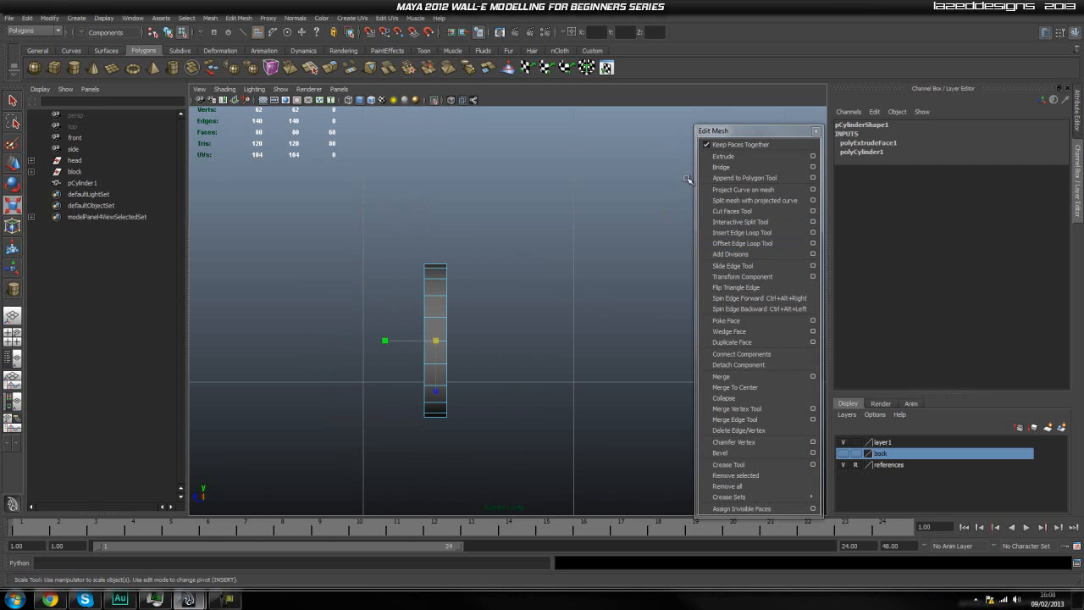
{"action": "left_click", "coordinate": [723, 156]}
{"action": "key", "text": "space"}
{"action": "left_click_drag", "start_coordinate": [457, 312], "coordinate": [480, 280], "text": "alt"}
{"action": "key", "text": "r"}
{"action": "mouse_move", "coordinate": [533, 361]}
{"action": "left_mouse_down", "text": "alt"}
{"action": "mouse_move", "coordinate": [605, 353]}
{"action": "mouse_move", "coordinate": [609, 342]}
{"action": "mouse_move", "coordinate": [568, 345]}
{"action": "mouse_move", "coordinate": [498, 384]}
{"action": "mouse_move", "coordinate": [522, 373]}
{"action": "left_mouse_up", "text": "alt"}
{"action": "key", "text": "ctrl+z"}
{"action": "key", "text": "ctrl+z"}
{"action": "key", "text": "ctrl+z"}
Select only the cylinder's outer cap faces, extrude them and scale them slightly inward.
{"action": "key", "text": "space"}
{"action": "left_click_drag", "start_coordinate": [476, 246], "coordinate": [342, 474]}
{"action": "left_click_drag", "start_coordinate": [342, 205], "coordinate": [436, 491]}
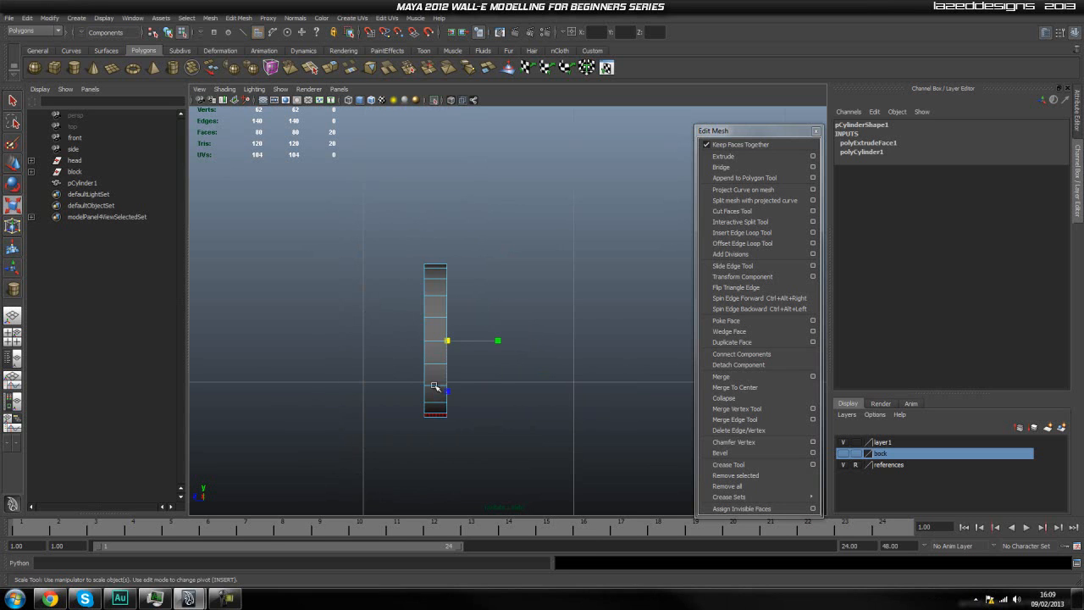
{"action": "key", "text": "space"}
{"action": "left_click_drag", "start_coordinate": [432, 339], "coordinate": [433, 356]}
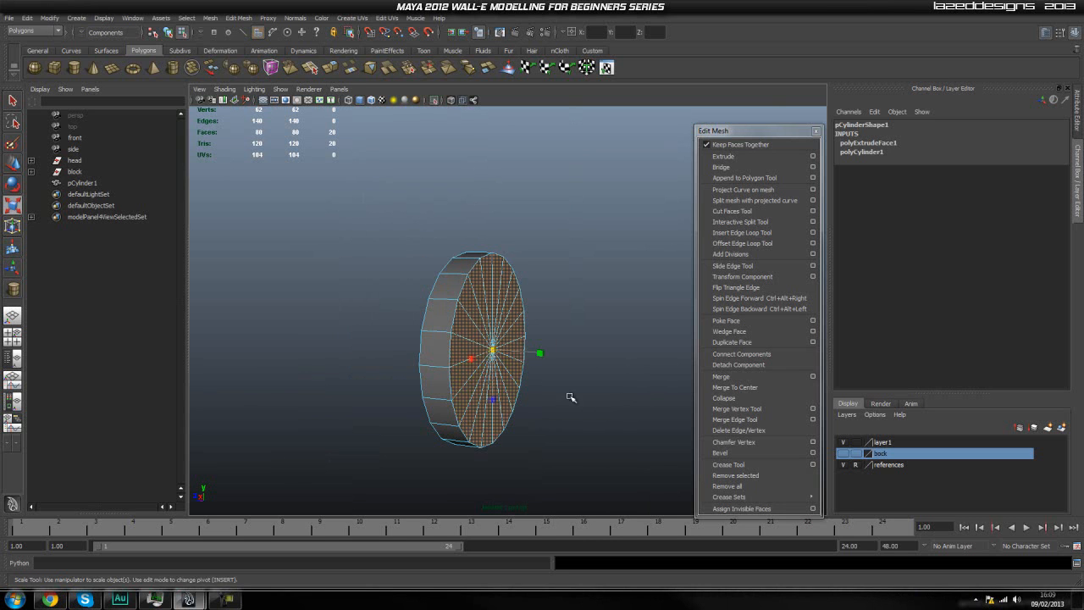
{"action": "left_click", "coordinate": [722, 156]}
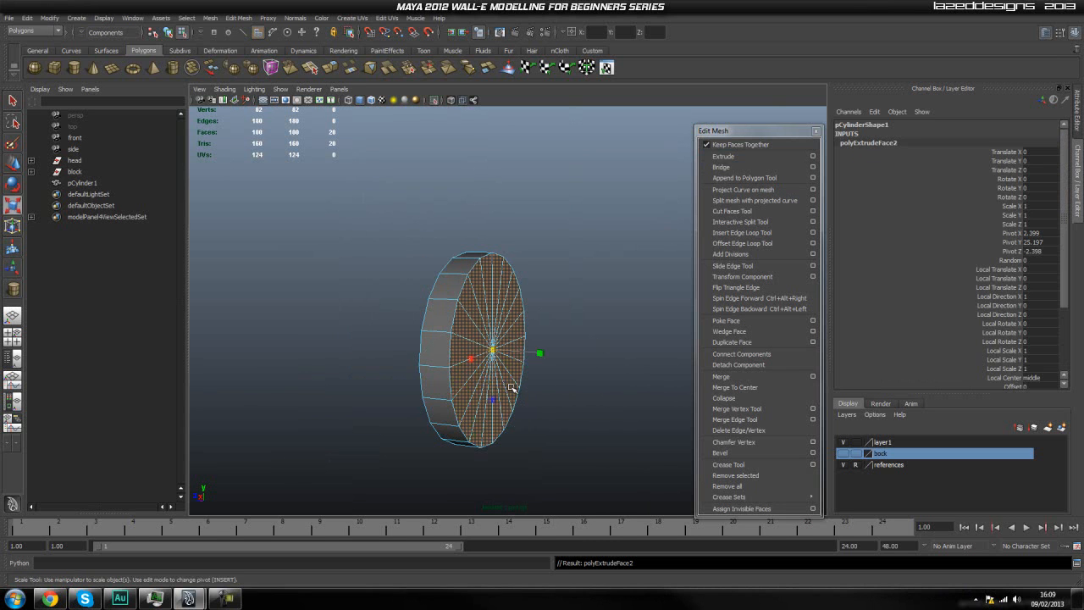
{"action": "left_click_drag", "start_coordinate": [494, 357], "coordinate": [487, 361]}
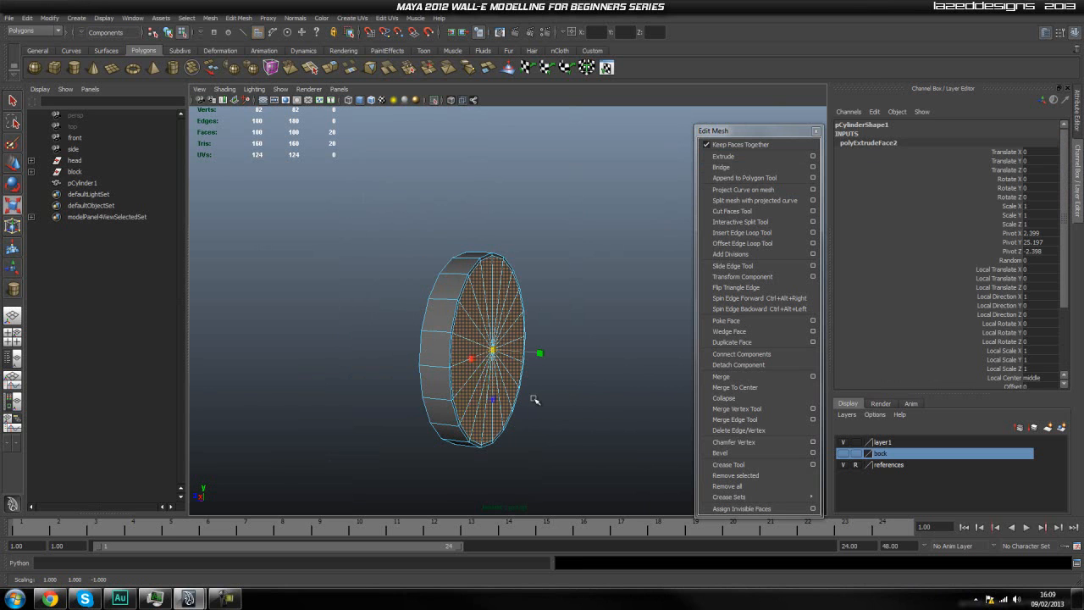
Insert two supporting edge loops around the cylinder's side wall, one close to each rim.
{"action": "scroll", "coordinate": [531, 435], "scroll_direction": "up", "scroll_amount": 3}
{"action": "left_click_drag", "start_coordinate": [531, 436], "coordinate": [539, 436], "text": "alt"}
{"action": "key", "text": "q"}
{"action": "right_click_drag", "start_coordinate": [436, 377], "coordinate": [464, 366]}
{"action": "left_click_drag", "start_coordinate": [464, 365], "coordinate": [564, 382], "text": "alt"}
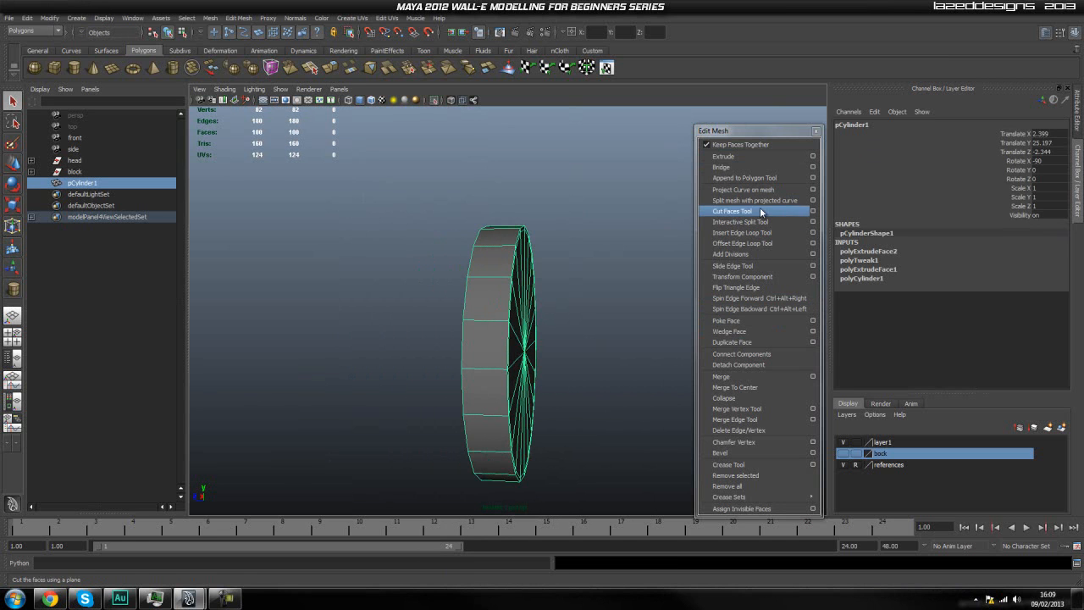
{"action": "left_click", "coordinate": [736, 232]}
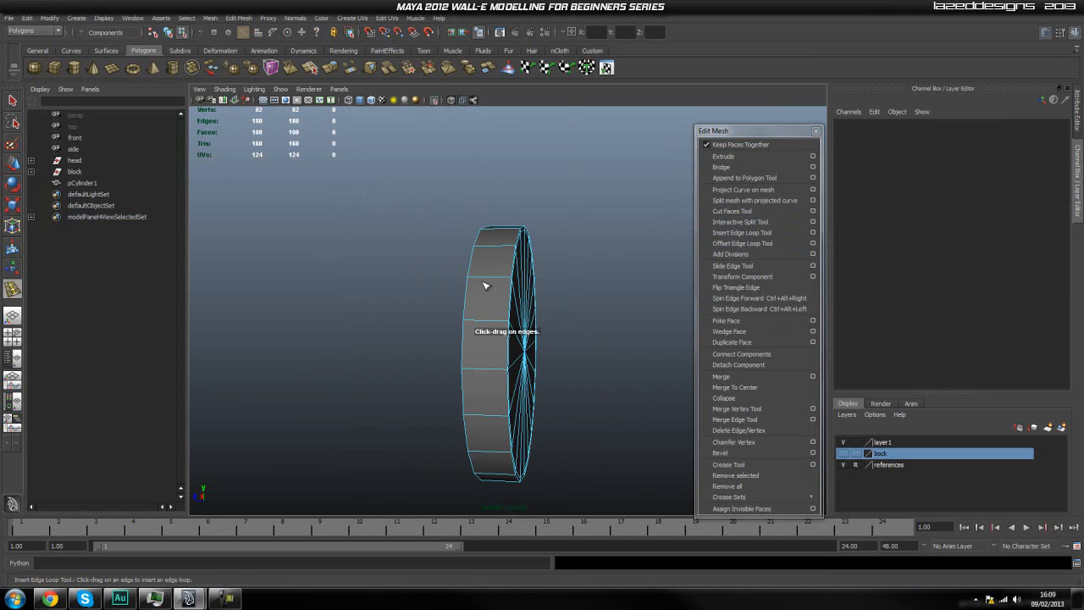
{"action": "left_click_drag", "start_coordinate": [486, 281], "coordinate": [508, 280]}
{"action": "key", "text": "ctrl+z"}
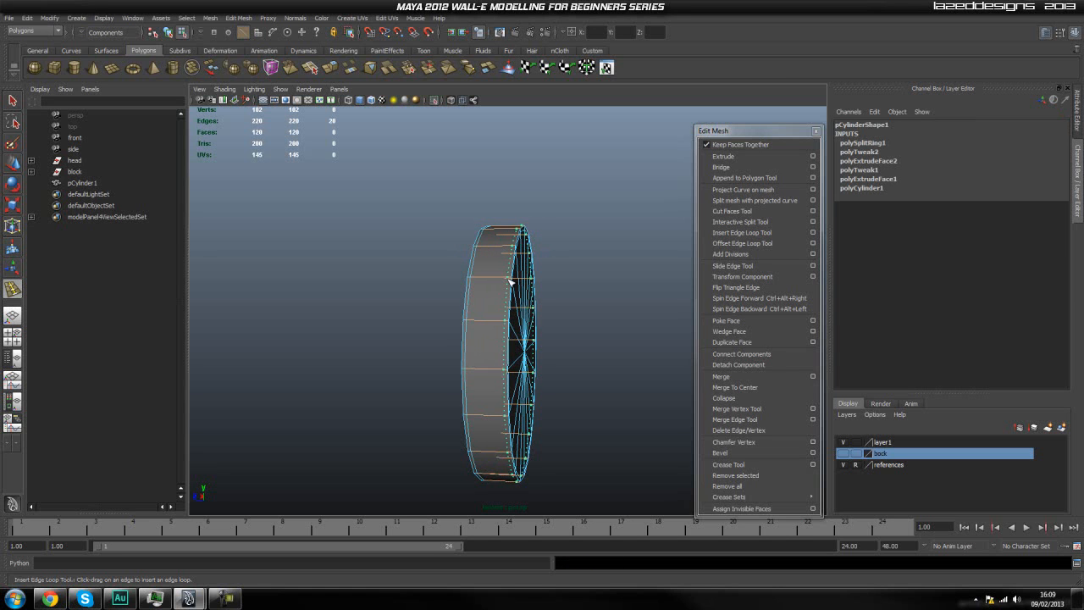
{"action": "left_click", "coordinate": [510, 282]}
{"action": "mouse_move", "coordinate": [509, 281]}
{"action": "right_mouse_down"}
{"action": "mouse_move", "coordinate": [516, 271]}
{"action": "mouse_move", "coordinate": [493, 269]}
{"action": "right_mouse_up"}
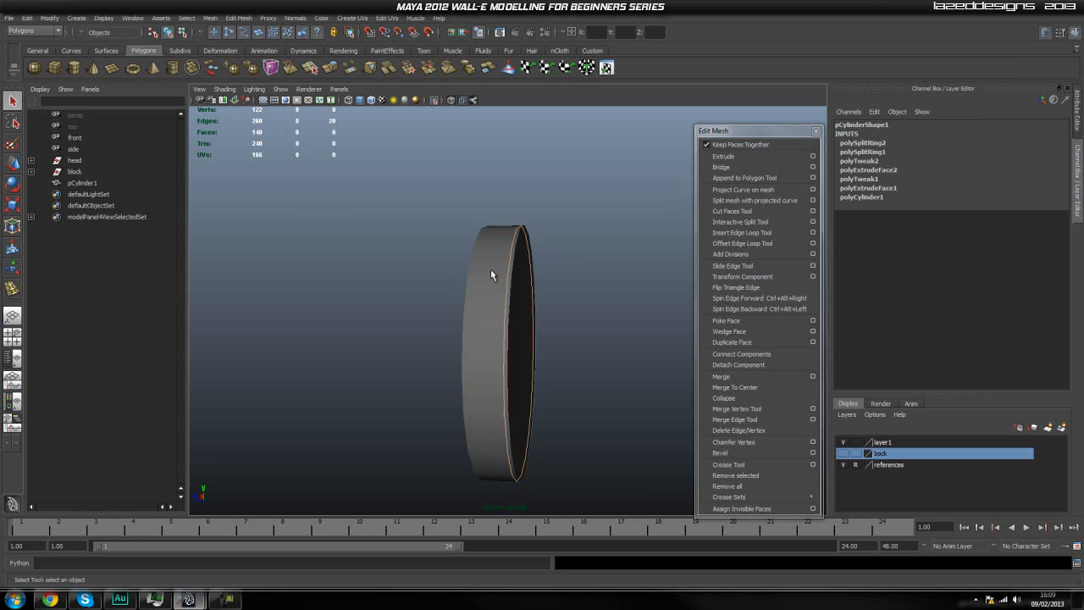
Check the cylinder's shape in smooth mesh preview from an angle facing its outer cap.
{"action": "left_click", "coordinate": [609, 331]}
{"action": "left_click_drag", "start_coordinate": [597, 343], "coordinate": [557, 377], "text": "alt"}
{"action": "left_click", "coordinate": [476, 364]}
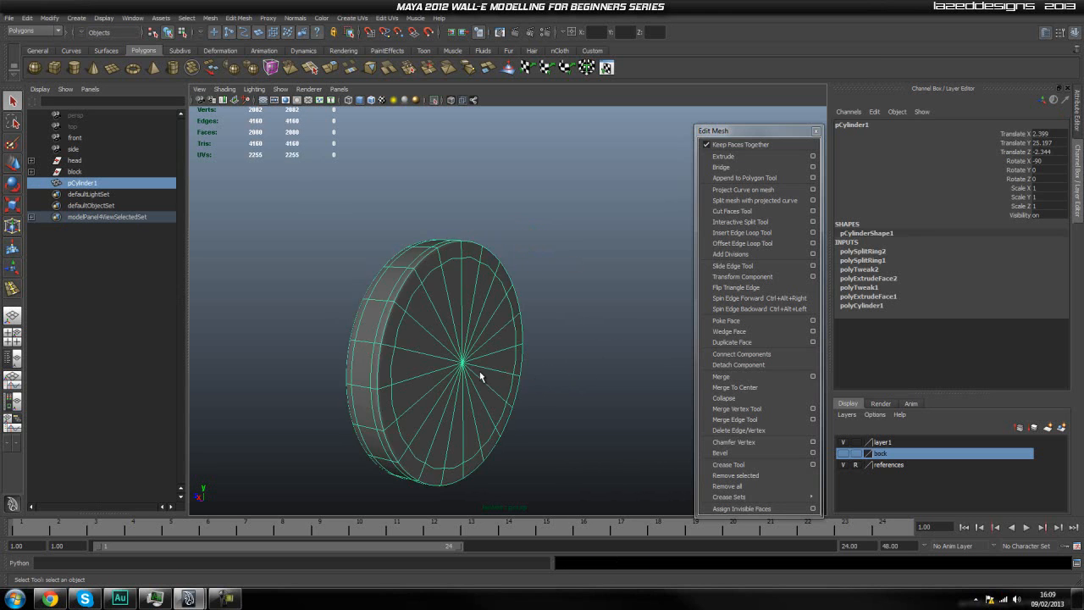
{"action": "left_click", "coordinate": [537, 200]}
Select all the triangular faces that make up the cylinder's outer cap.
{"action": "left_click", "coordinate": [465, 322]}
{"action": "right_click_drag", "start_coordinate": [445, 357], "coordinate": [446, 388]}
{"action": "left_click_drag", "start_coordinate": [457, 390], "coordinate": [480, 385], "text": "alt"}
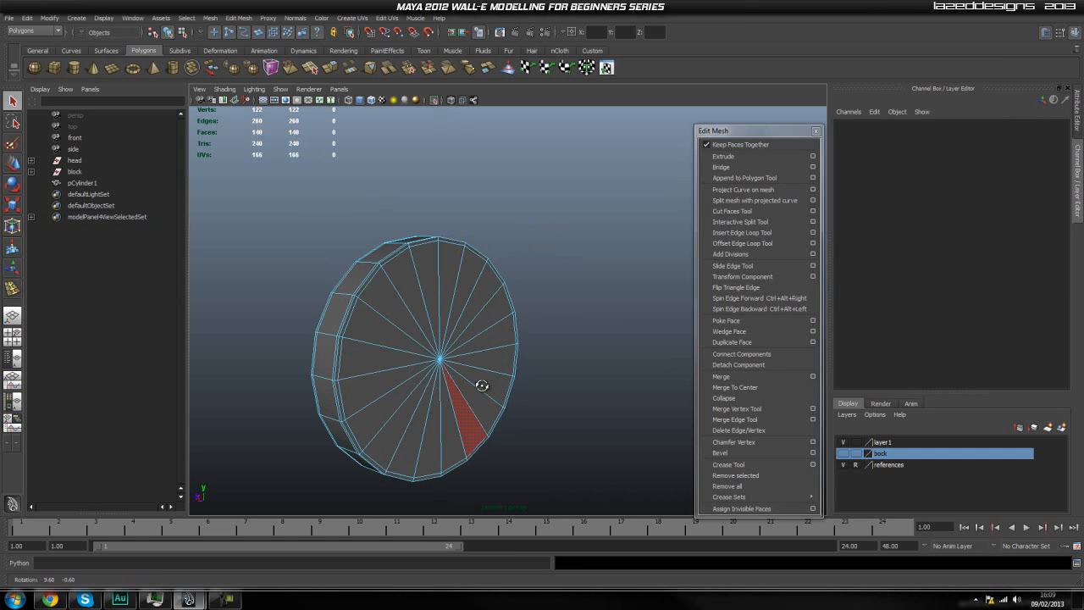
{"action": "left_click", "coordinate": [376, 380]}
{"action": "left_click", "coordinate": [376, 357], "text": "shift"}
{"action": "left_click", "coordinate": [385, 331], "text": "shift"}
{"action": "left_click", "coordinate": [397, 309], "text": "shift"}
{"action": "left_click", "coordinate": [424, 290], "text": "shift"}
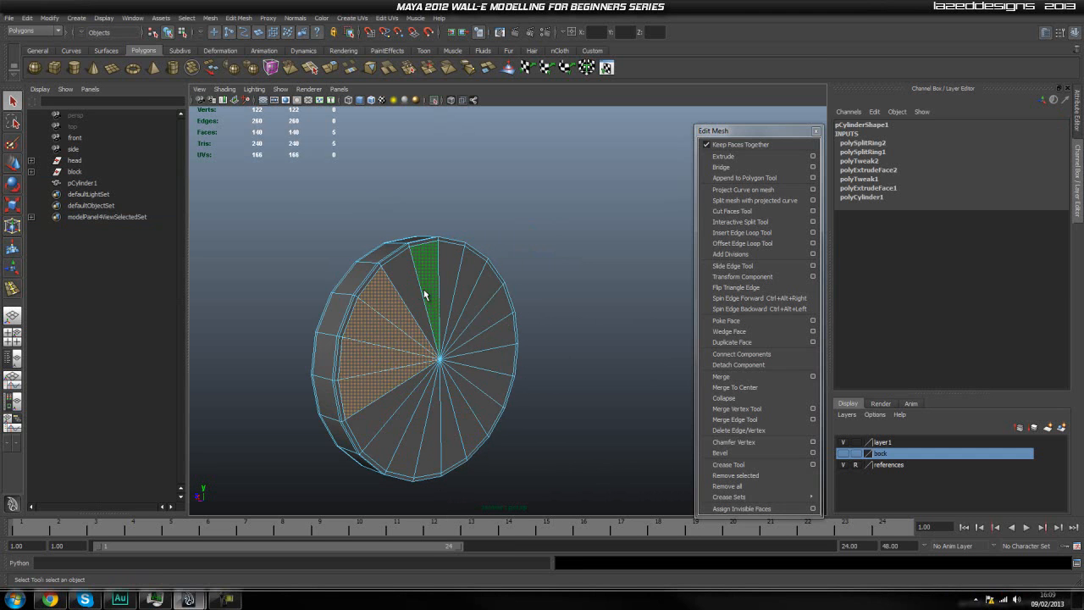
{"action": "left_click", "coordinate": [413, 295], "text": "shift"}
{"action": "left_click", "coordinate": [446, 285], "text": "shift"}
{"action": "left_click", "coordinate": [467, 284], "text": "shift"}
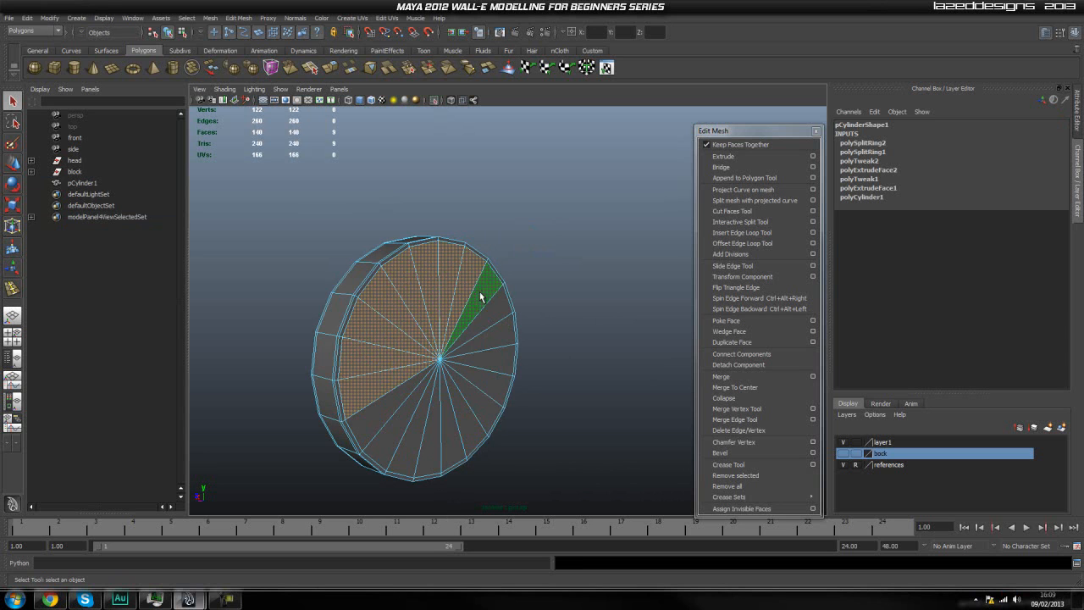
{"action": "left_click", "coordinate": [479, 292], "text": "shift"}
{"action": "left_click", "coordinate": [500, 315], "text": "shift"}
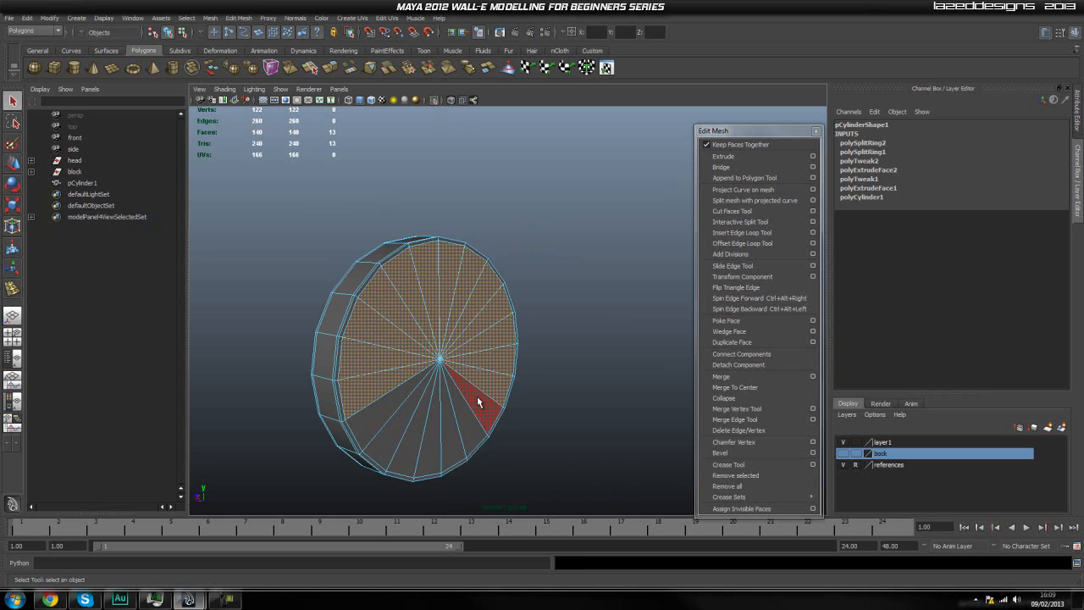
{"action": "left_click", "coordinate": [459, 428], "text": "shift"}
{"action": "left_click", "coordinate": [445, 437], "text": "shift"}
{"action": "left_click", "coordinate": [425, 440], "text": "shift"}
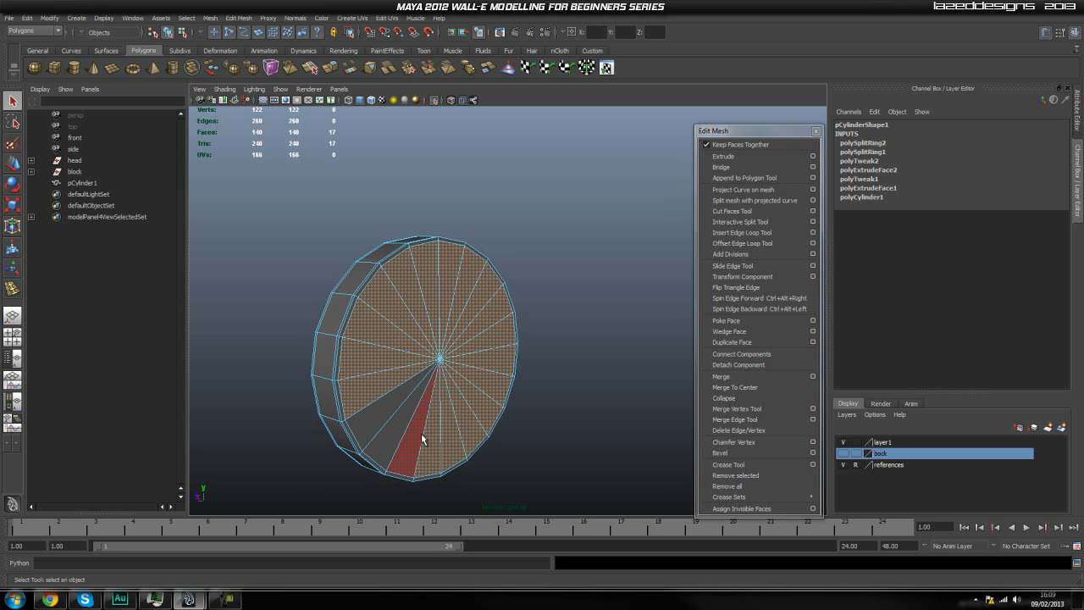
{"action": "left_click", "coordinate": [385, 428], "text": "shift"}
{"action": "left_click", "coordinate": [411, 440], "text": "shift"}
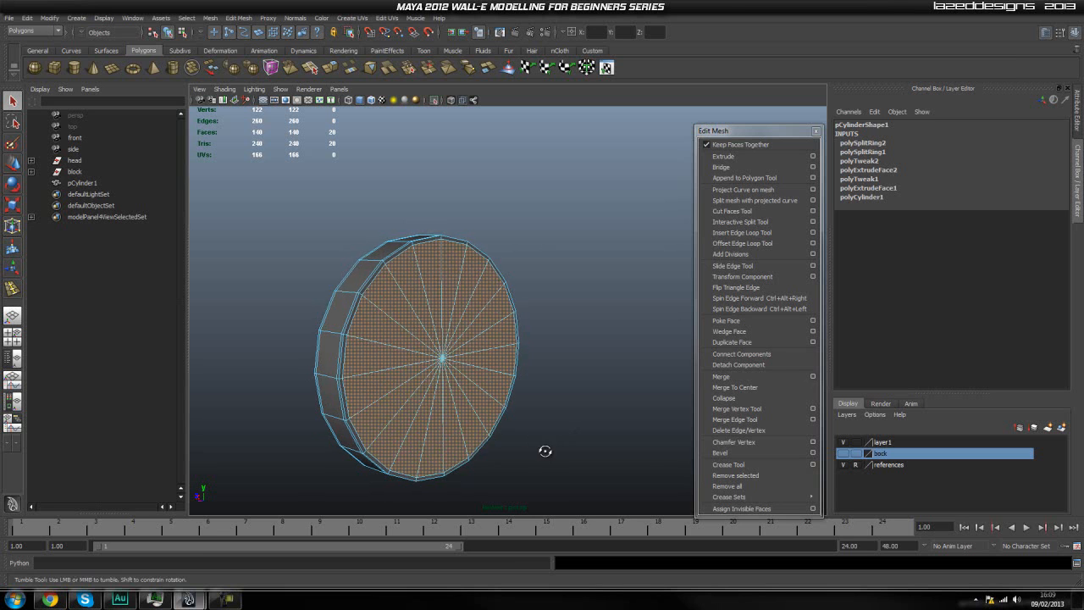
Extrude the outer cap faces together and scale them inward to about 0.8, leaving a flat ring around them.
{"action": "left_click_drag", "start_coordinate": [537, 450], "coordinate": [555, 452], "text": "alt"}
{"action": "scroll", "coordinate": [555, 452], "scroll_direction": "up", "scroll_amount": 3}
{"action": "middle_click_drag", "start_coordinate": [546, 439], "coordinate": [543, 411], "text": "alt"}
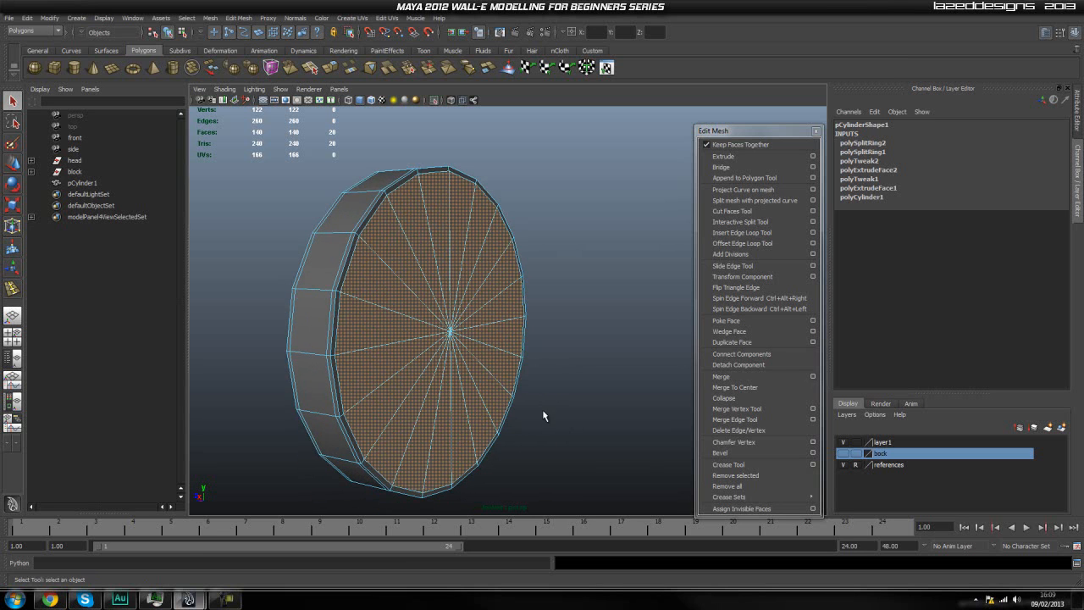
{"action": "left_click", "coordinate": [723, 156]}
{"action": "key", "text": "r"}
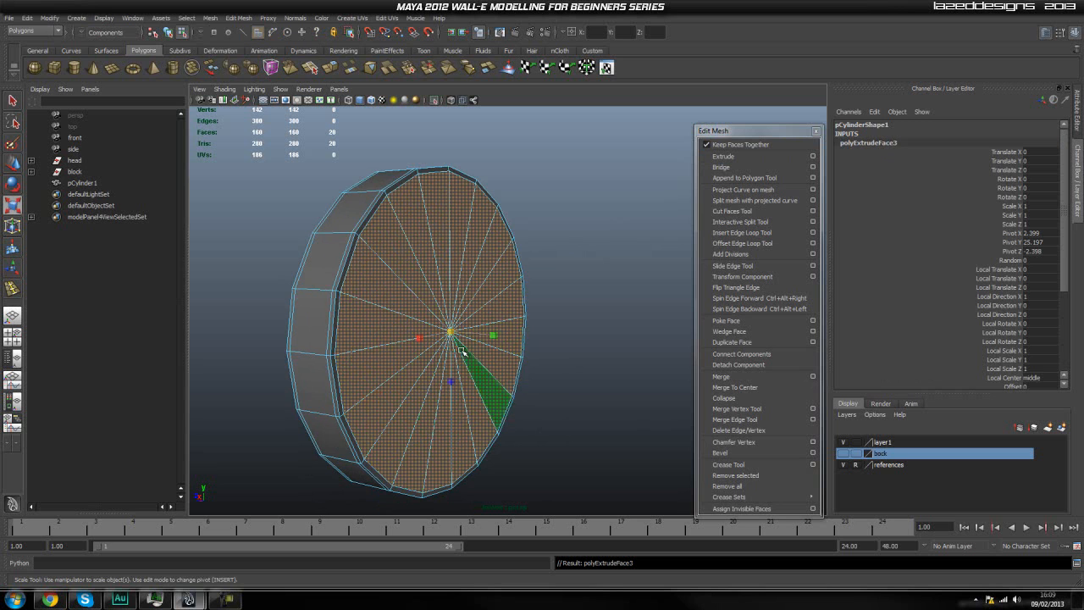
{"action": "left_click_drag", "start_coordinate": [452, 333], "coordinate": [412, 410]}
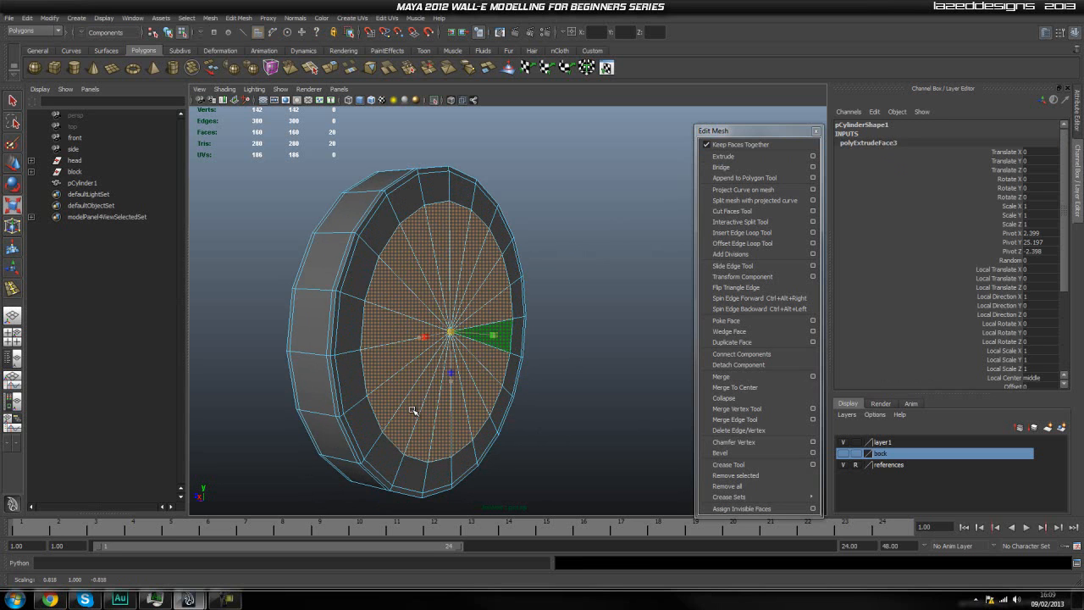
Extrude the inner cap faces two more times, scaling each extrusion slightly inward to form closely spaced support loops.
{"action": "key", "text": "ctrl+e"}
{"action": "key", "text": "r"}
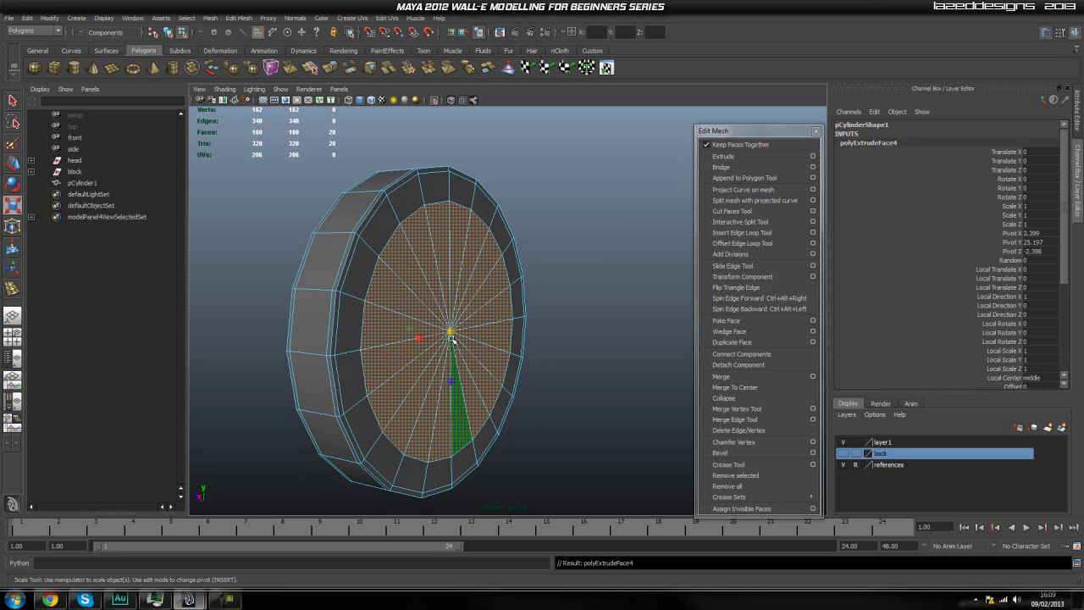
{"action": "left_click_drag", "start_coordinate": [451, 332], "coordinate": [449, 341]}
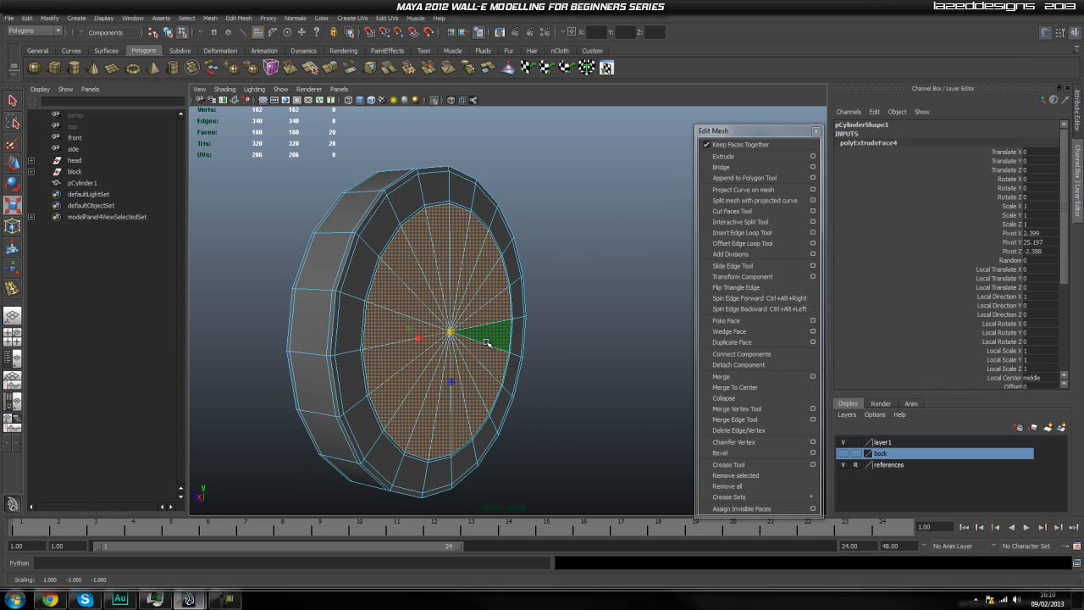
{"action": "key", "text": "ctrl+e"}
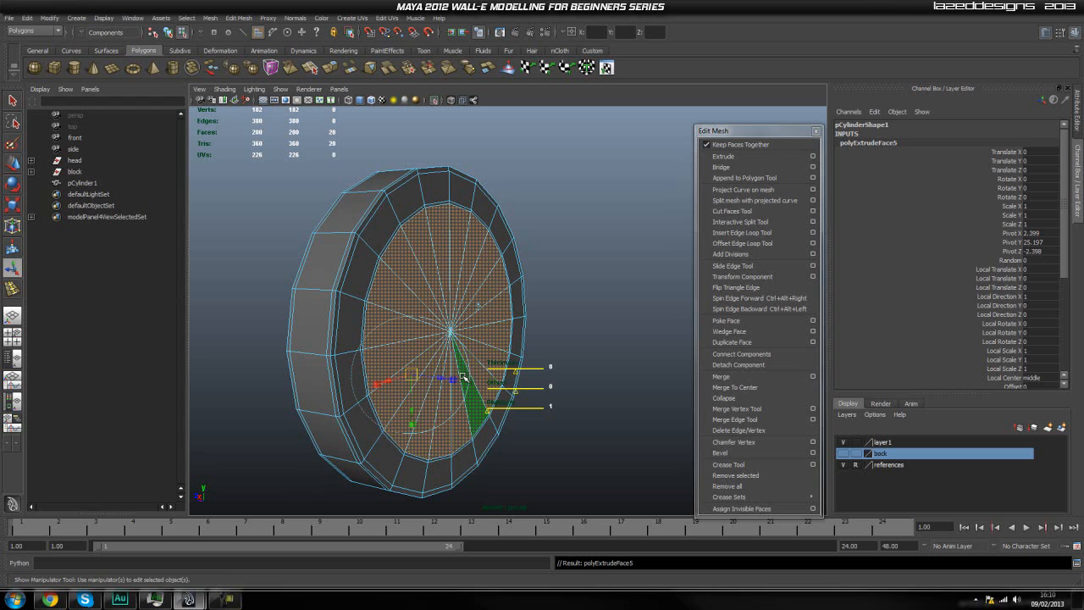
{"action": "key", "text": "r"}
{"action": "left_click_drag", "start_coordinate": [450, 333], "coordinate": [452, 339]}
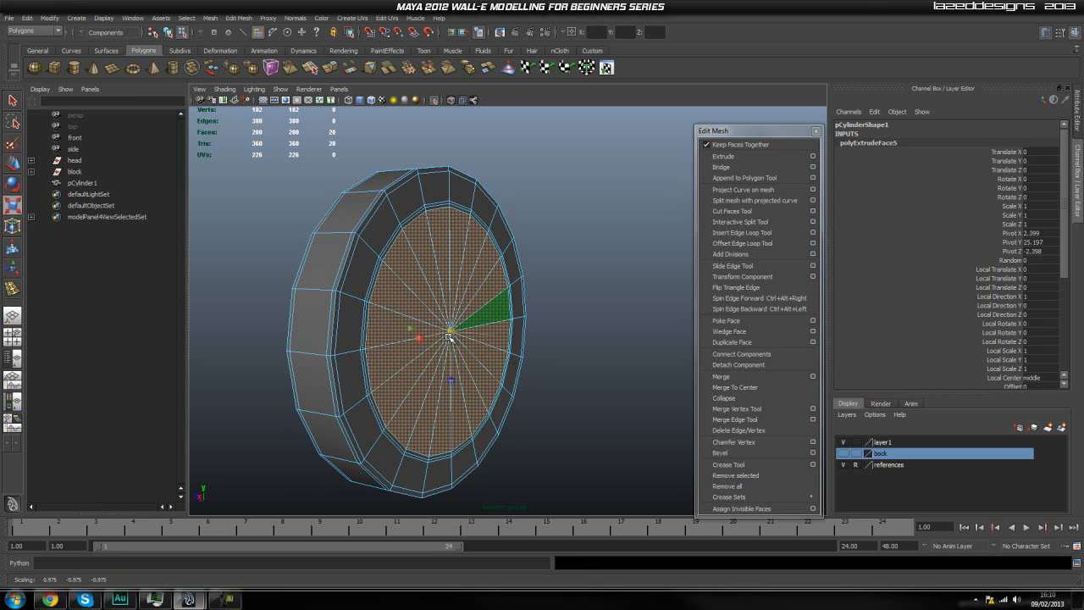
Extrude the inner cap faces again and move them outward by a very small amount as a support edge.
{"action": "key", "text": "ctrl+e"}
{"action": "key", "text": "w"}
{"action": "left_click_drag", "start_coordinate": [482, 337], "coordinate": [485, 343]}
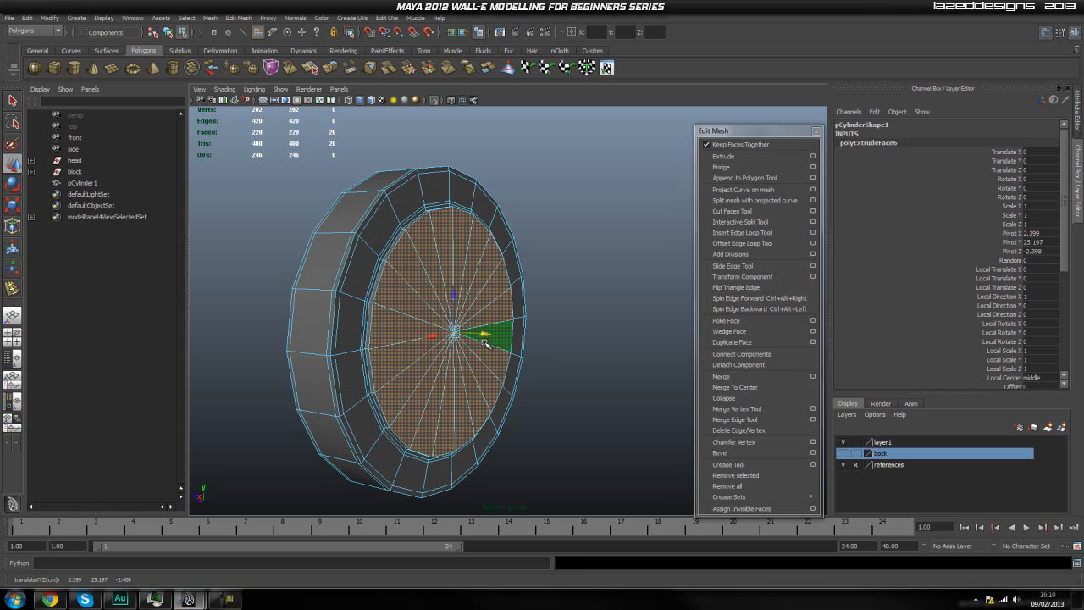
{"action": "left_click", "coordinate": [488, 345]}
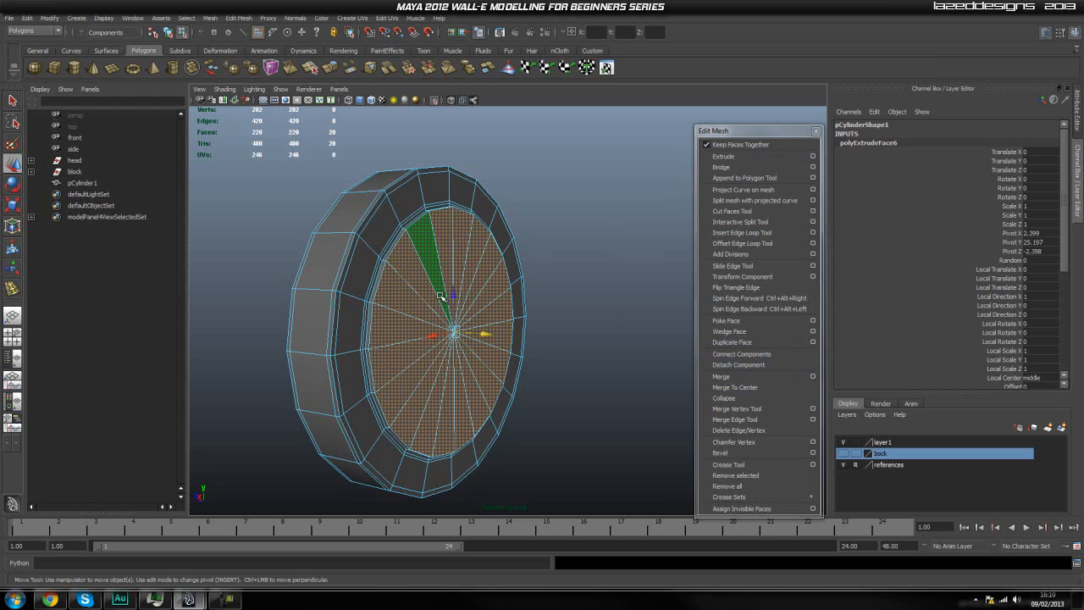
Extrude the inner cap faces once more and pull them far outward into a round boss.
{"action": "key", "text": "ctrl+e"}
{"action": "left_click_drag", "start_coordinate": [486, 336], "coordinate": [548, 392]}
{"action": "scroll", "coordinate": [556, 373], "scroll_direction": "down", "scroll_amount": 2}
{"action": "scroll", "coordinate": [577, 393], "scroll_direction": "down", "scroll_amount": 2}
{"action": "scroll", "coordinate": [577, 393], "scroll_direction": "down", "scroll_amount": 1}
{"action": "scroll", "coordinate": [546, 392], "scroll_direction": "up", "scroll_amount": 1}
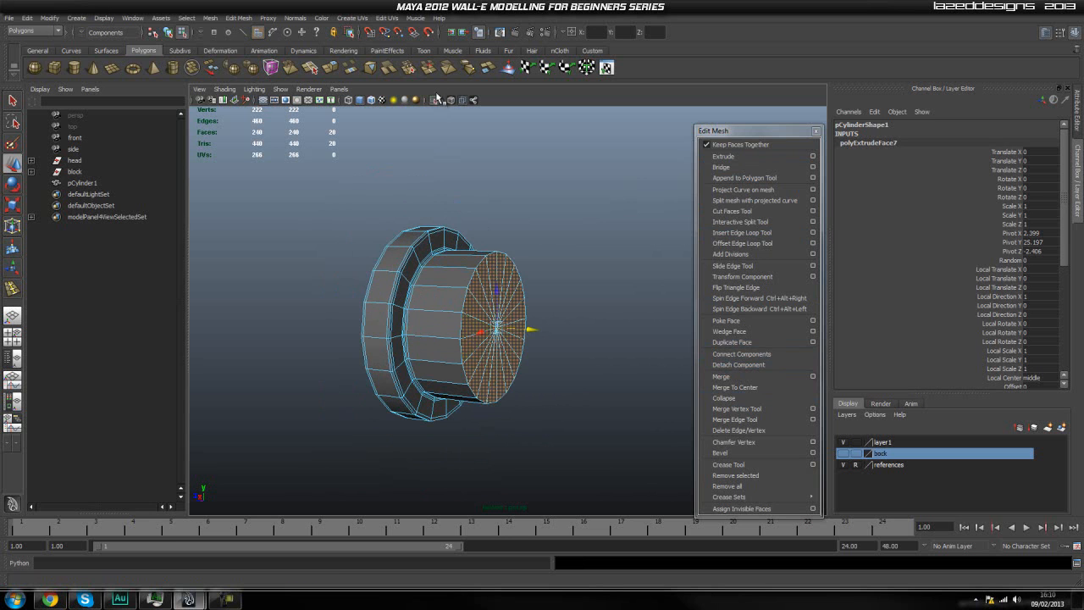
Show the rest of the model again, shorten the boss slightly and scale its end cap inward for a taper.
{"action": "left_click", "coordinate": [440, 100]}
{"action": "left_click_drag", "start_coordinate": [538, 294], "coordinate": [527, 348], "text": "alt"}
{"action": "scroll", "coordinate": [504, 329], "scroll_direction": "up", "scroll_amount": 2}
{"action": "scroll", "coordinate": [504, 329], "scroll_direction": "up", "scroll_amount": 2}
{"action": "scroll", "coordinate": [527, 348], "scroll_direction": "up", "scroll_amount": 1}
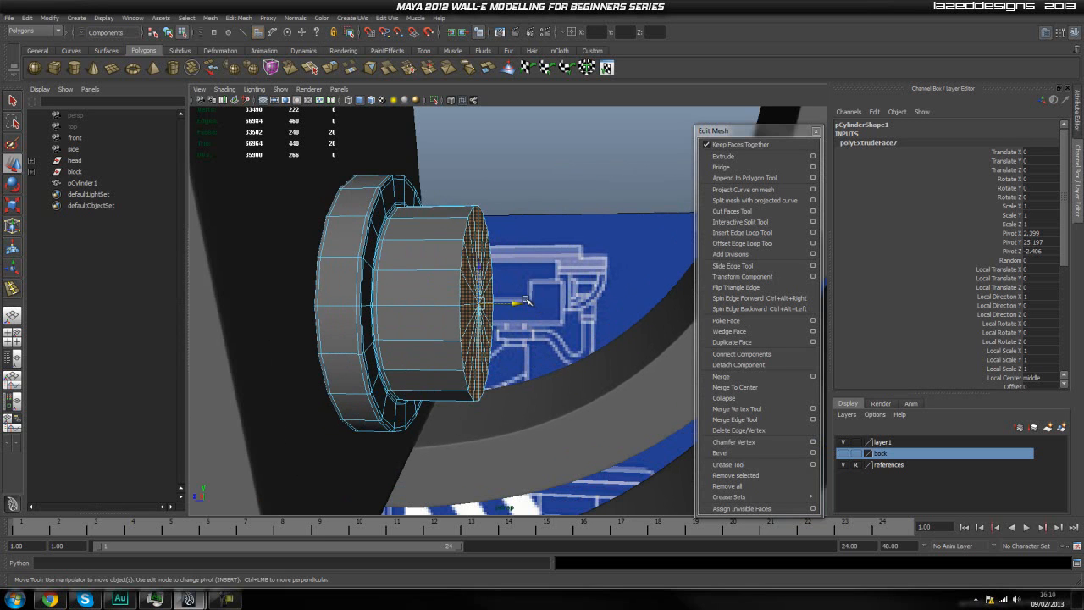
{"action": "left_click_drag", "start_coordinate": [516, 302], "coordinate": [453, 336]}
{"action": "key", "text": "r"}
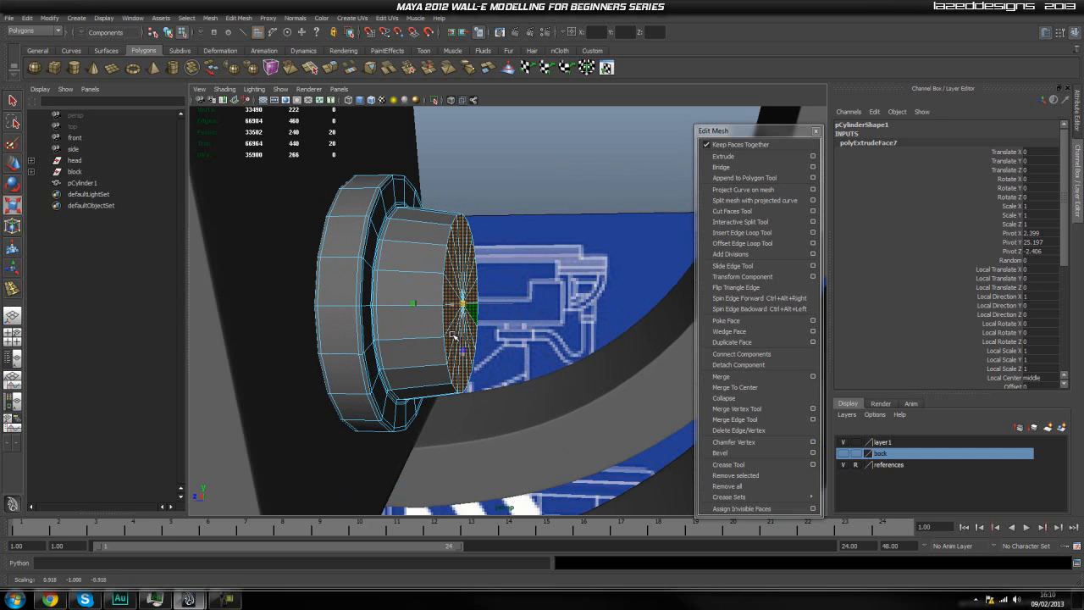
Try extruding the boss's end cap and adjusting the extrusion thickness, and undo back to the untapered boss.
{"action": "left_click", "coordinate": [730, 159]}
{"action": "scroll", "coordinate": [464, 293], "scroll_direction": "up", "scroll_amount": 2}
{"action": "left_click_drag", "start_coordinate": [472, 337], "coordinate": [475, 338]}
{"action": "key", "text": "ctrl+z"}
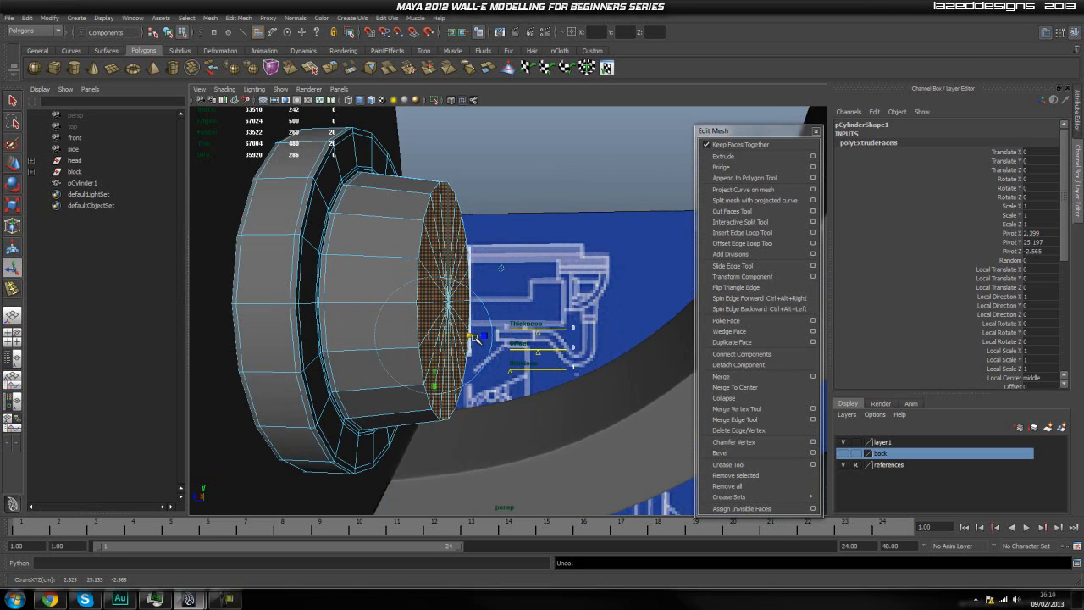
{"action": "scroll", "coordinate": [969, 362], "scroll_direction": "down", "scroll_amount": 3}
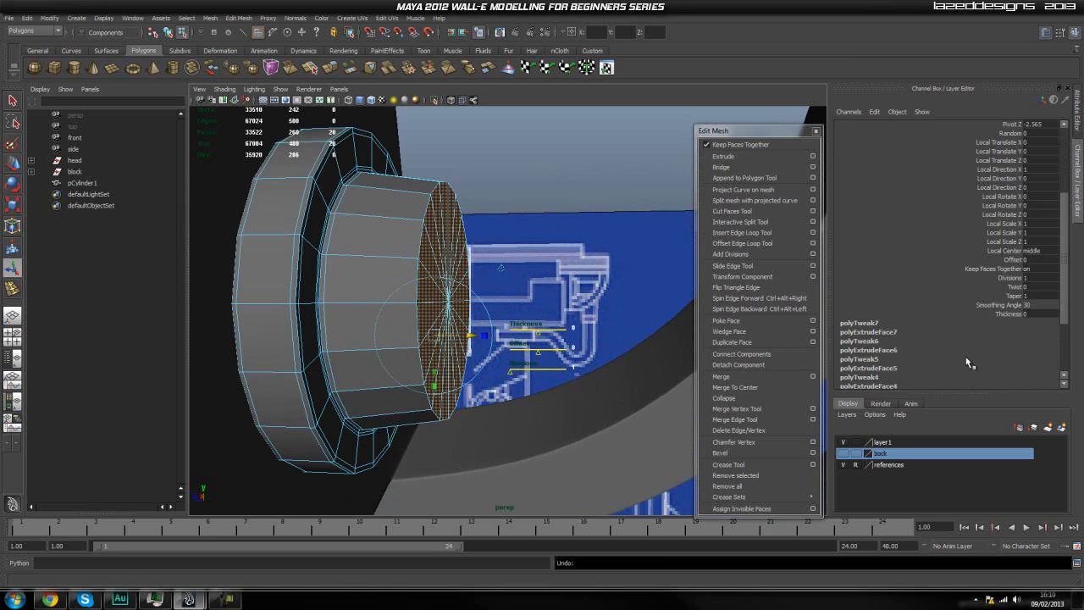
{"action": "left_click", "coordinate": [1009, 314]}
{"action": "middle_click_drag", "start_coordinate": [655, 303], "coordinate": [655, 302]}
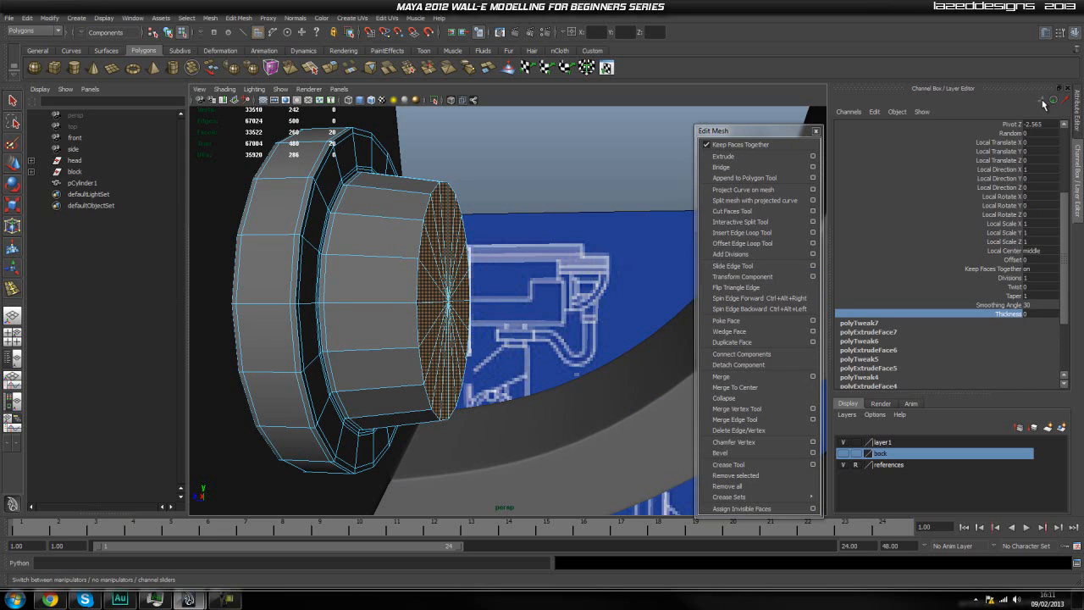
{"action": "middle_click_drag", "start_coordinate": [553, 316], "coordinate": [552, 316]}
{"action": "key", "text": "ctrl+z"}
{"action": "key", "text": "ctrl+z"}
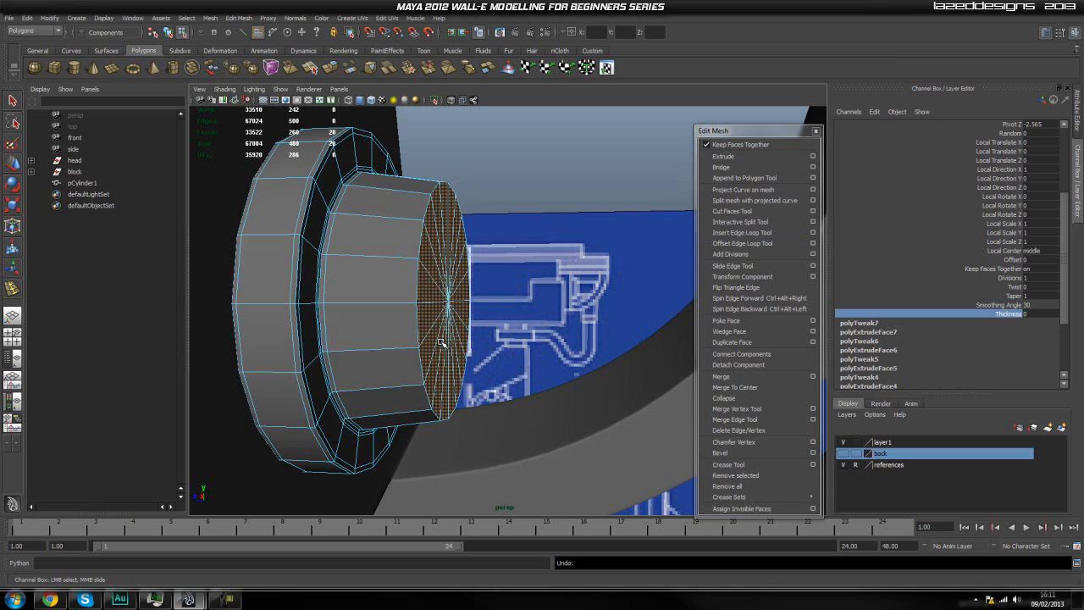
{"action": "key", "text": "ctrl+z"}
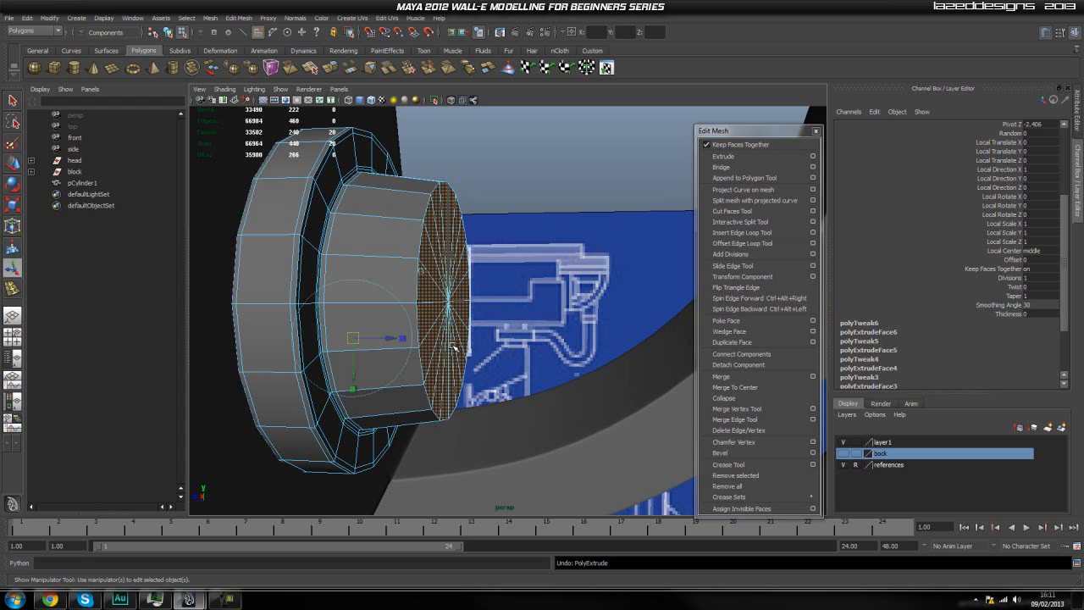
{"action": "key", "text": "ctrl+z"}
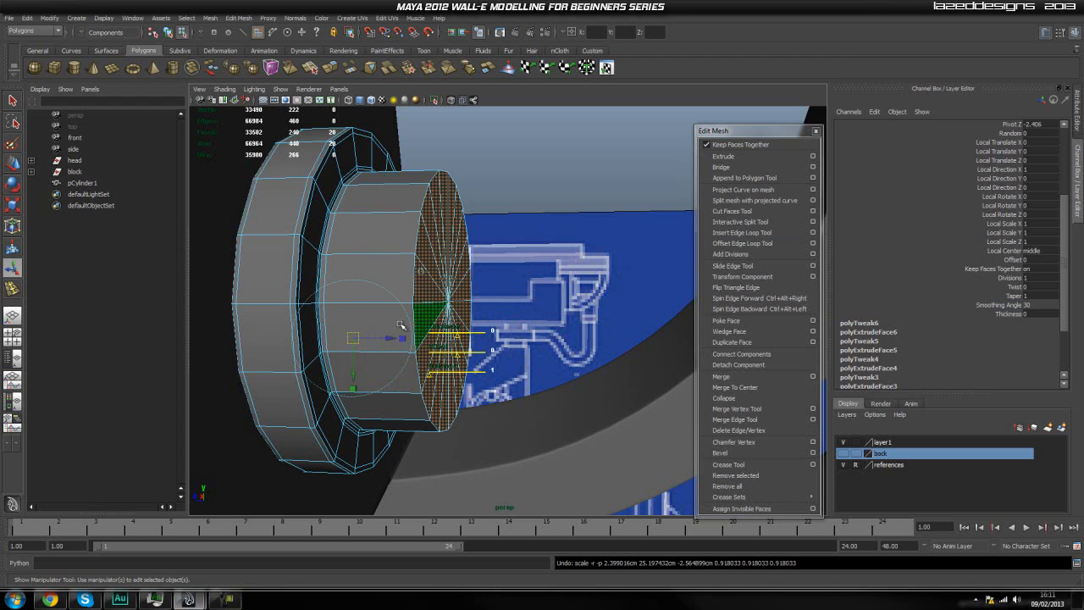
Scale the boss's end cap faces inward to about 0.93 to taper its side.
{"action": "key", "text": "r"}
{"action": "left_click", "coordinate": [440, 297]}
{"action": "left_click_drag", "start_coordinate": [446, 300], "coordinate": [434, 317]}
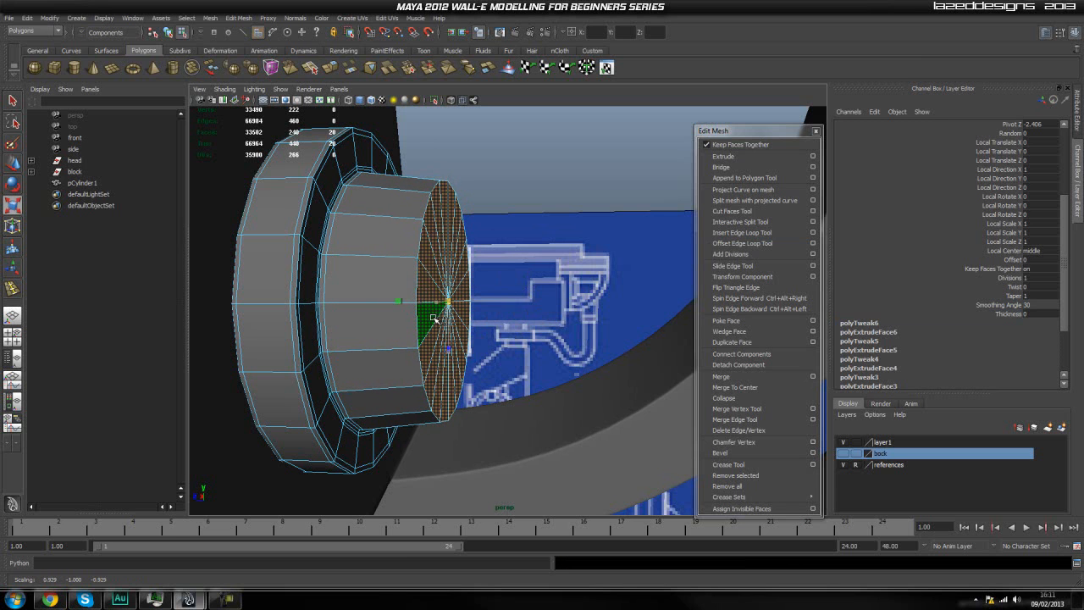
Extrude the boss's end cap faces with a thickness of 0.01.
{"action": "left_click", "coordinate": [722, 155]}
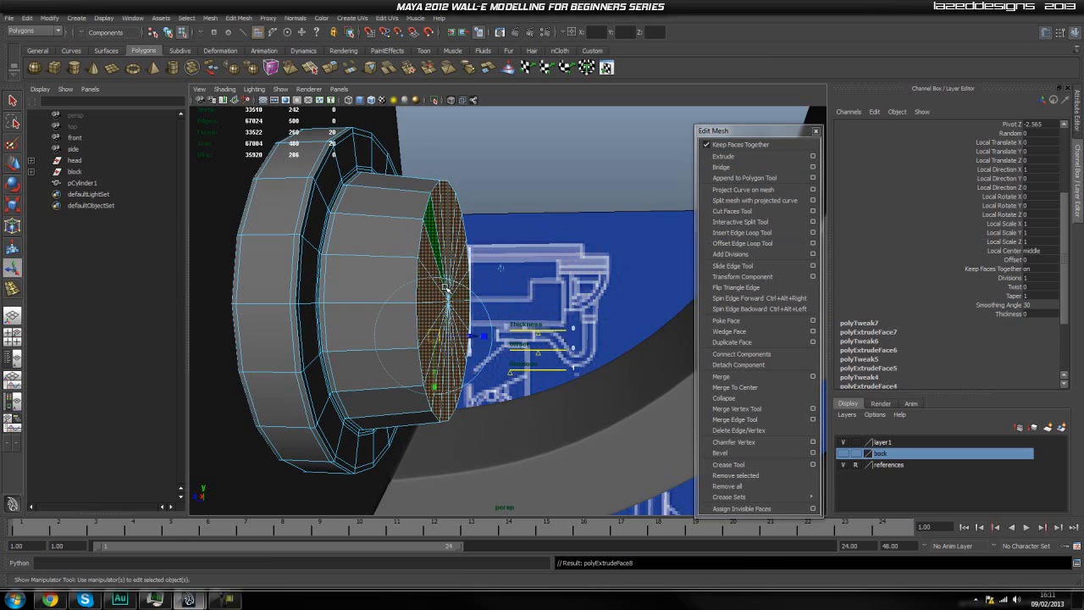
{"action": "right_click_drag", "start_coordinate": [425, 296], "coordinate": [489, 301], "text": "alt"}
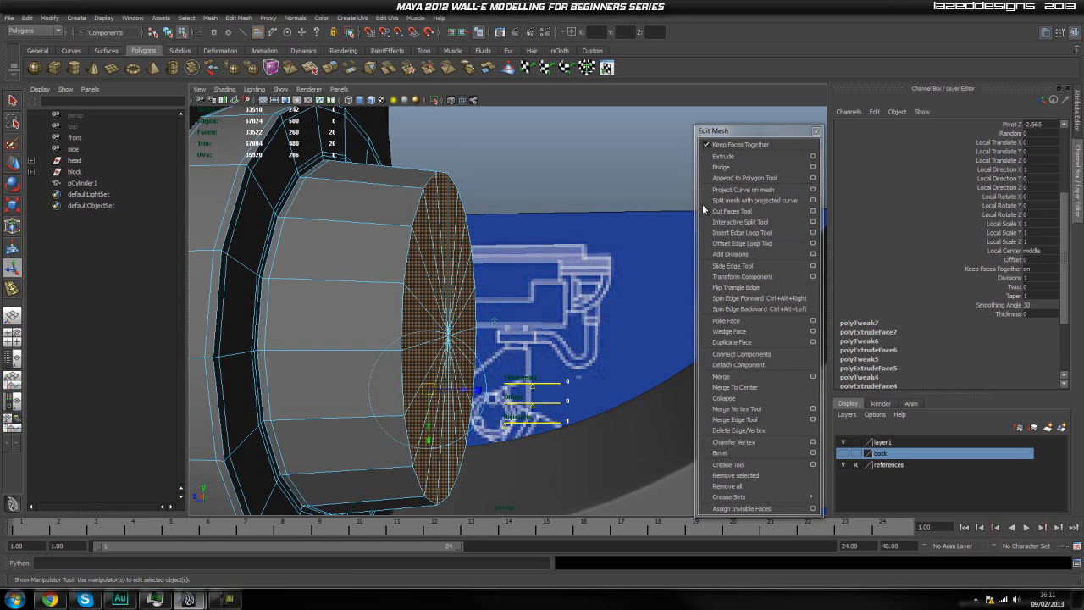
{"action": "scroll", "coordinate": [999, 275], "scroll_direction": "down", "scroll_amount": 3}
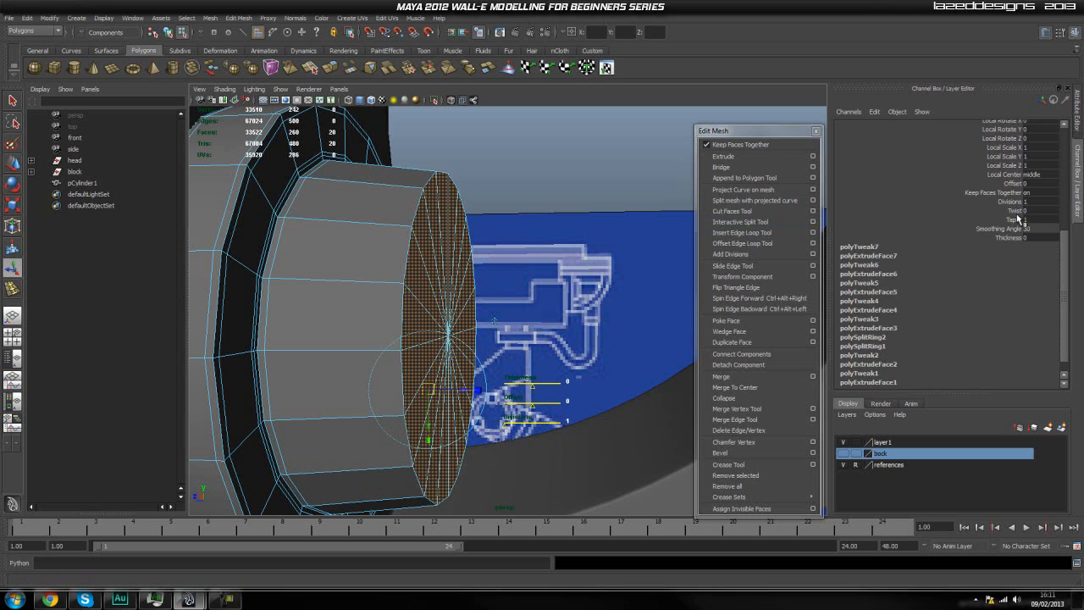
{"action": "left_click", "coordinate": [1009, 238]}
{"action": "middle_click_drag", "start_coordinate": [542, 265], "coordinate": [542, 265]}
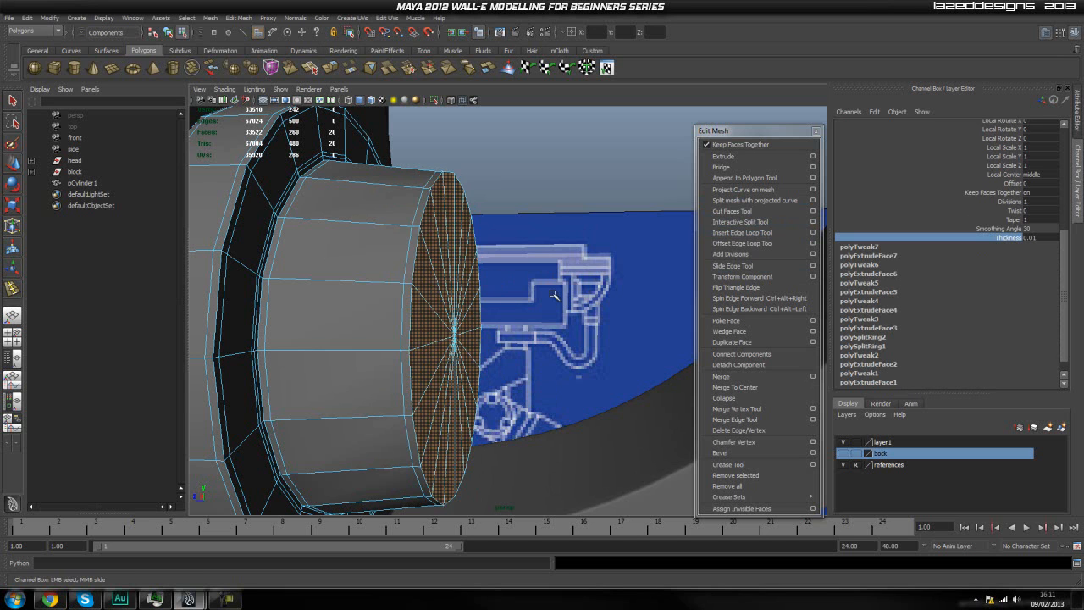
Extrude the boss's end cap faces slightly outward, and extrude them once more in place.
{"action": "key", "text": "ctrl+e"}
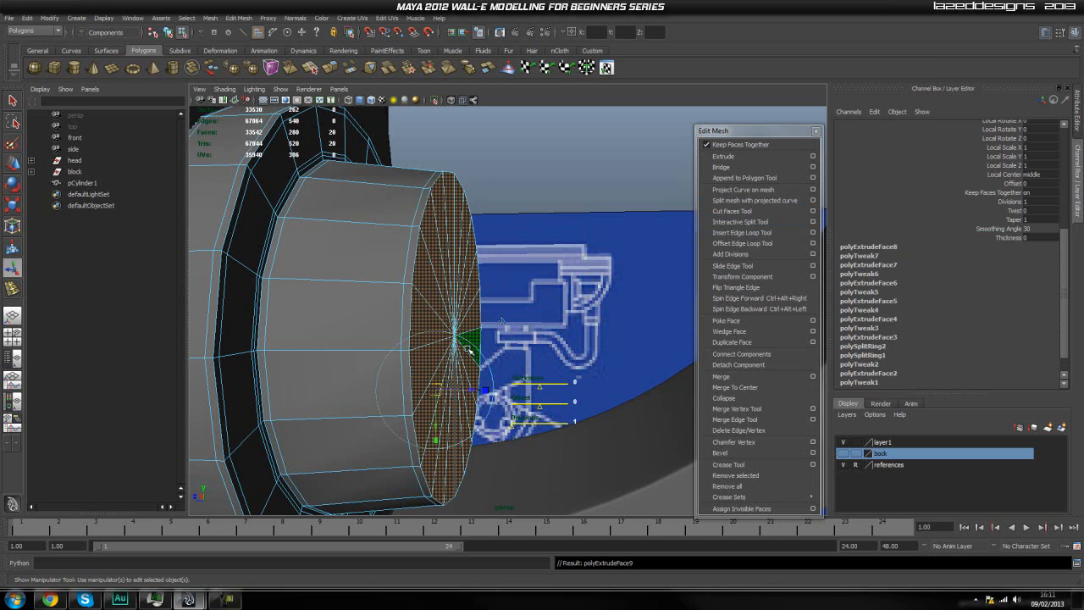
{"action": "left_click_drag", "start_coordinate": [470, 391], "coordinate": [478, 393]}
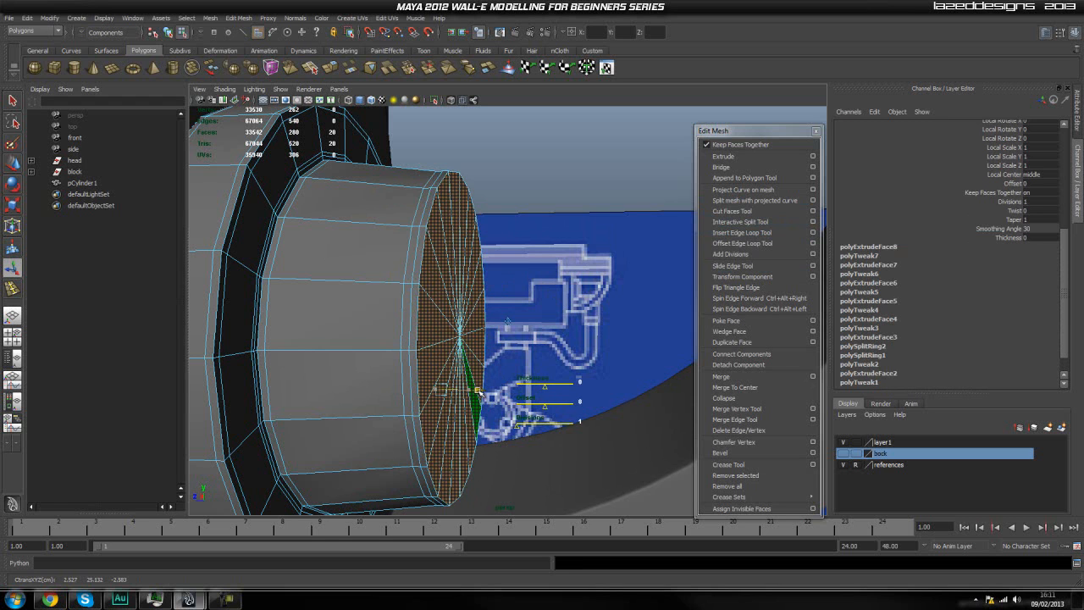
{"action": "key", "text": "ctrl+e"}
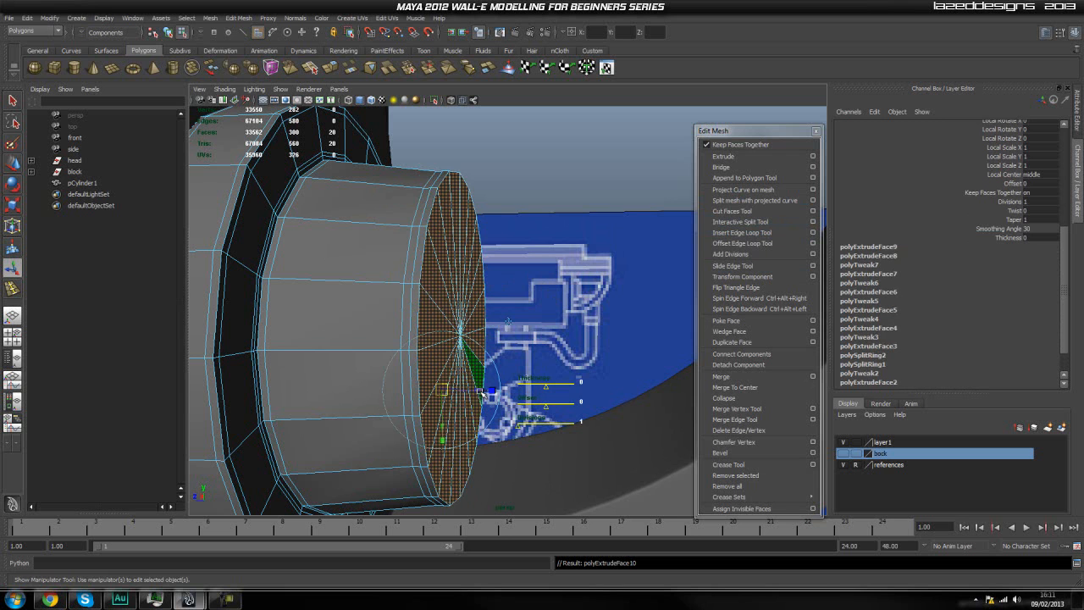
{"action": "left_click_drag", "start_coordinate": [480, 392], "coordinate": [638, 395]}
{"action": "scroll", "coordinate": [568, 392], "scroll_direction": "down", "scroll_amount": 5}
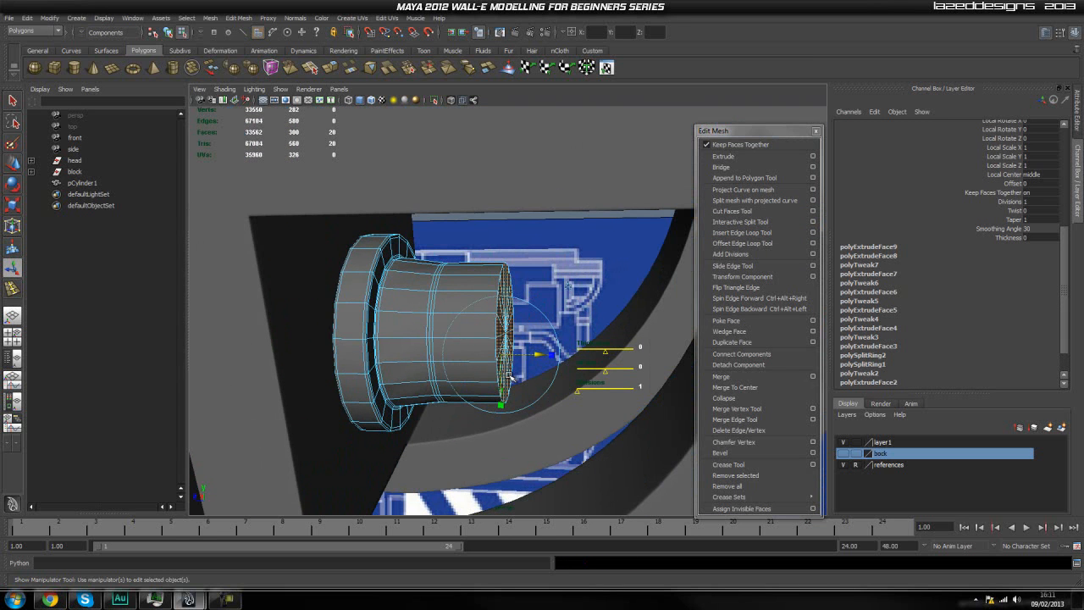
{"action": "key", "text": "ctrl+z"}
Scale the end cap faces slightly inward, extrude them again and scale the new faces inward to about 0.76.
{"action": "key", "text": "r"}
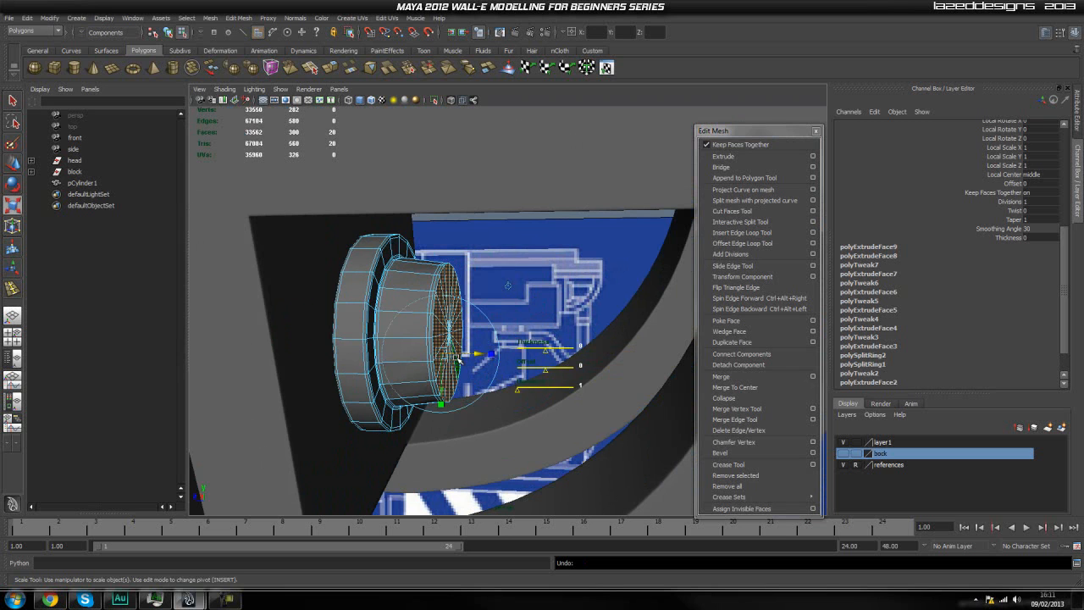
{"action": "scroll", "coordinate": [404, 356], "scroll_direction": "up", "scroll_amount": 3}
{"action": "left_click_drag", "start_coordinate": [406, 348], "coordinate": [400, 365]}
{"action": "key", "text": "g"}
{"action": "key", "text": "r"}
{"action": "left_click_drag", "start_coordinate": [407, 348], "coordinate": [368, 458]}
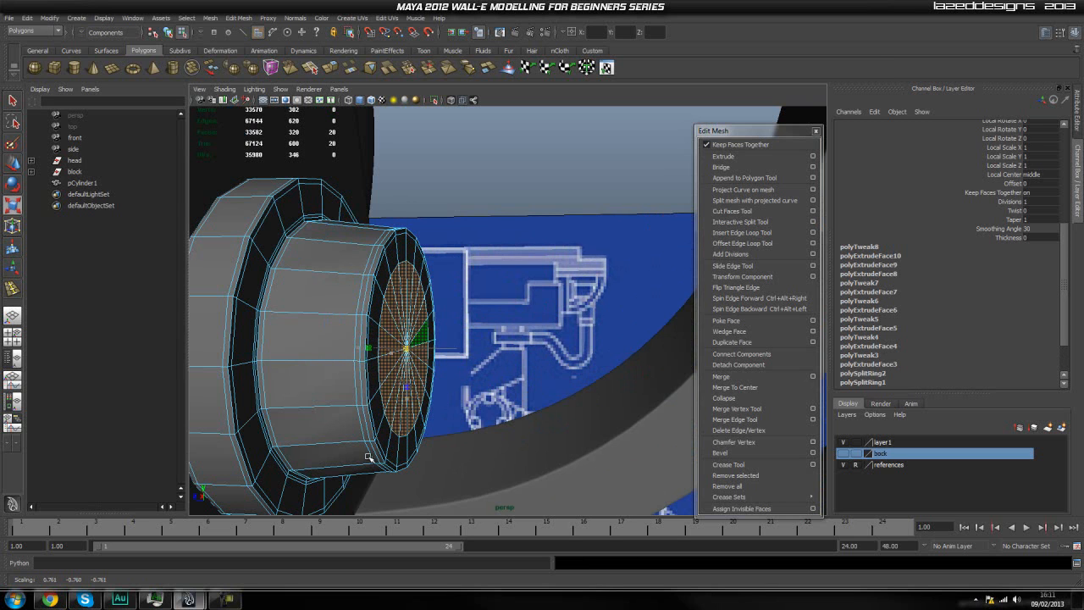
Extrude the inset cap faces and scale them to about 0.96, and extrude again with a slight outward move.
{"action": "key", "text": "g"}
{"action": "key", "text": "r"}
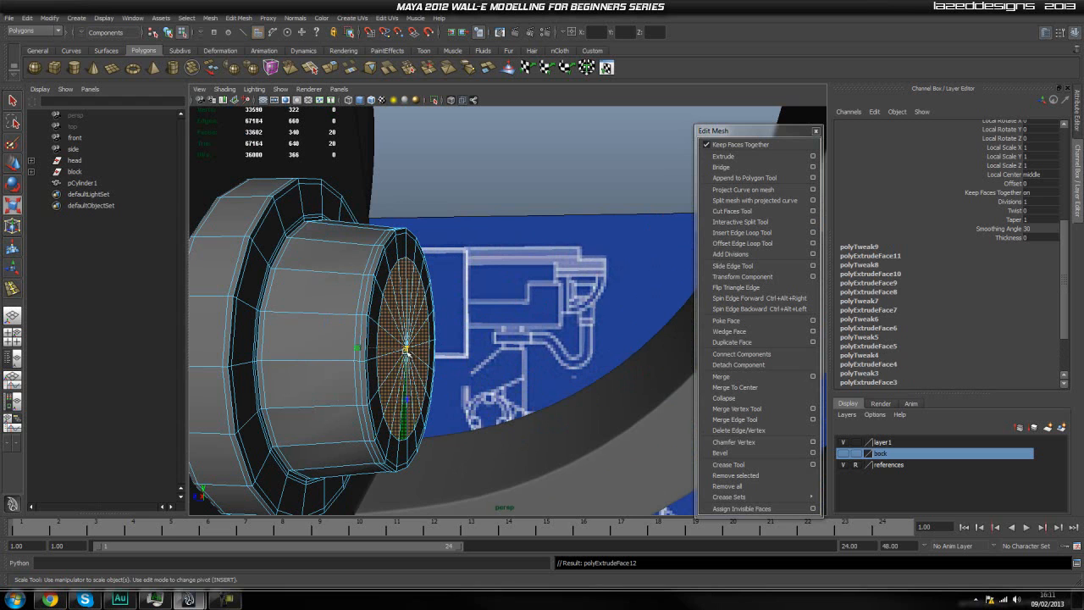
{"action": "left_click_drag", "start_coordinate": [406, 348], "coordinate": [403, 360]}
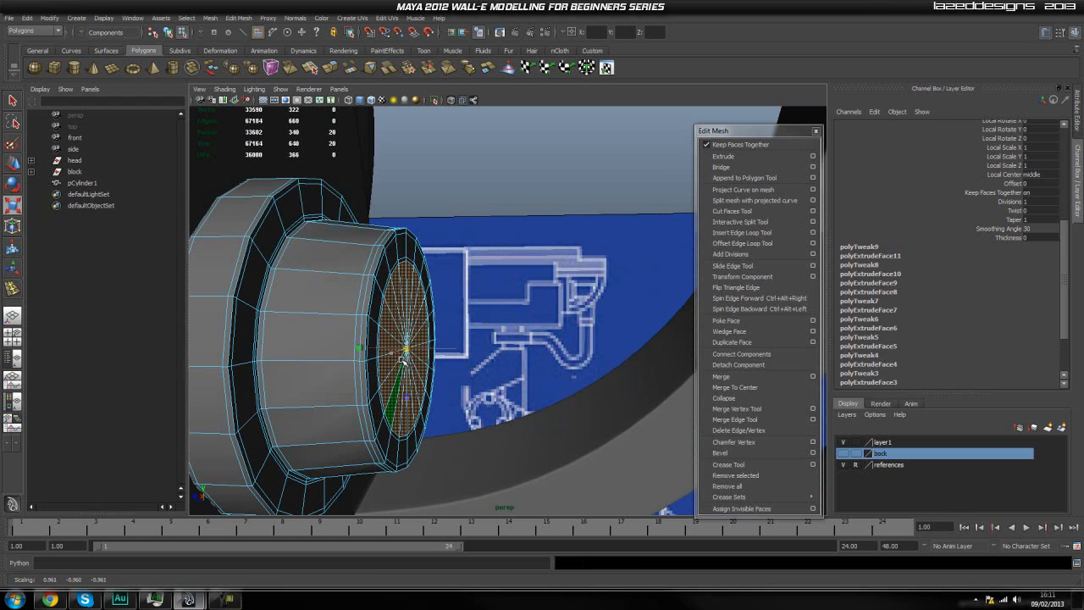
{"action": "key", "text": "g"}
{"action": "key", "text": "r"}
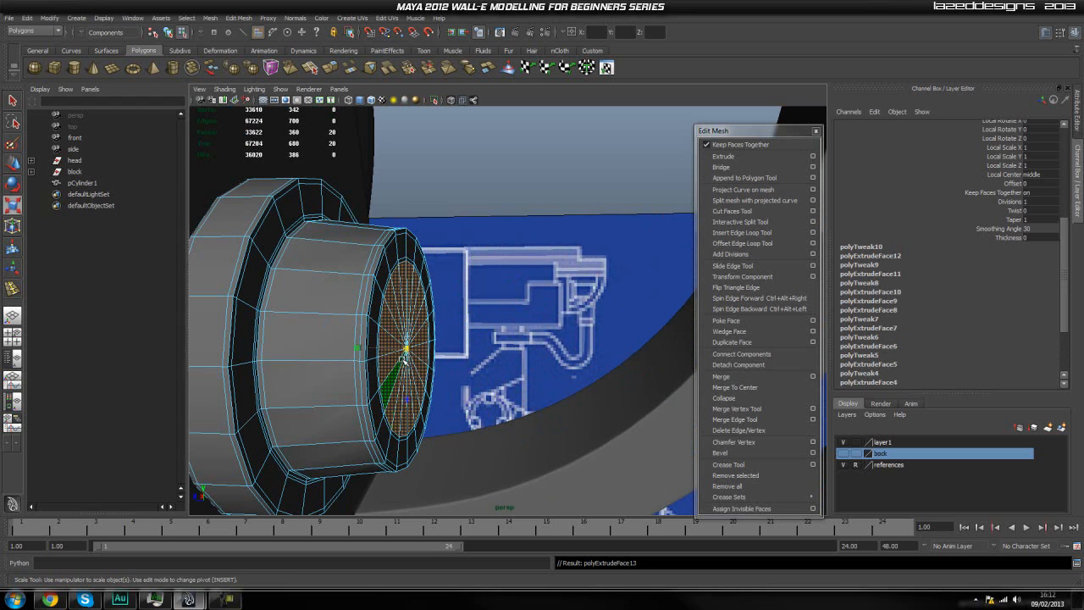
{"action": "key", "text": "w"}
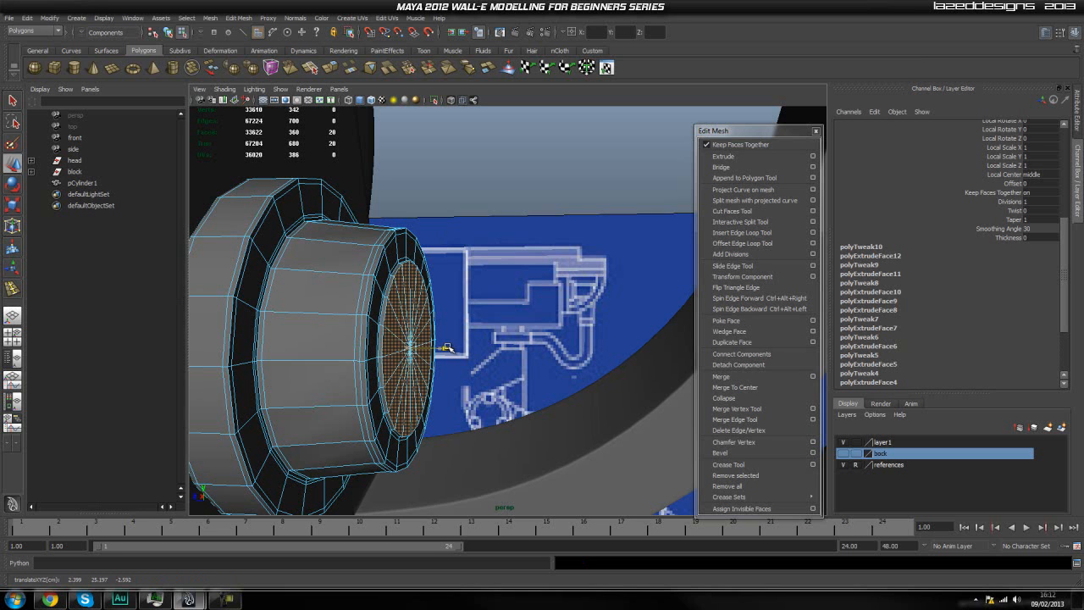
Extrude the inset cap faces and pull them far outward to form a long, narrower cylinder.
{"action": "key", "text": "g"}
{"action": "key", "text": "w"}
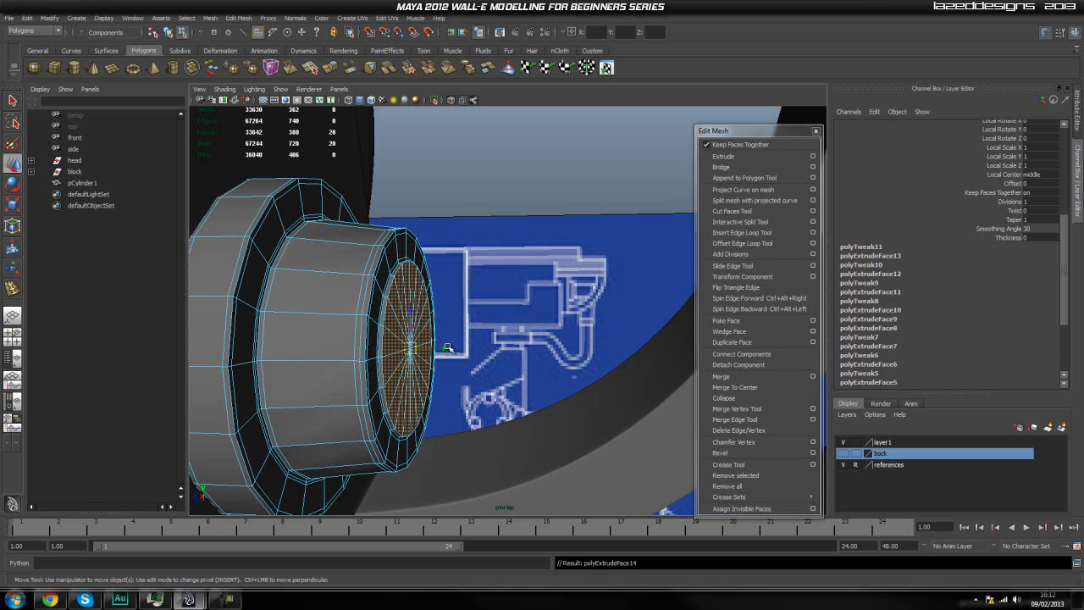
{"action": "left_click_drag", "start_coordinate": [444, 351], "coordinate": [585, 369]}
{"action": "scroll", "coordinate": [615, 375], "scroll_direction": "down", "scroll_amount": 5}
{"action": "scroll", "coordinate": [450, 366], "scroll_direction": "up", "scroll_amount": 4}
{"action": "key", "text": "q"}
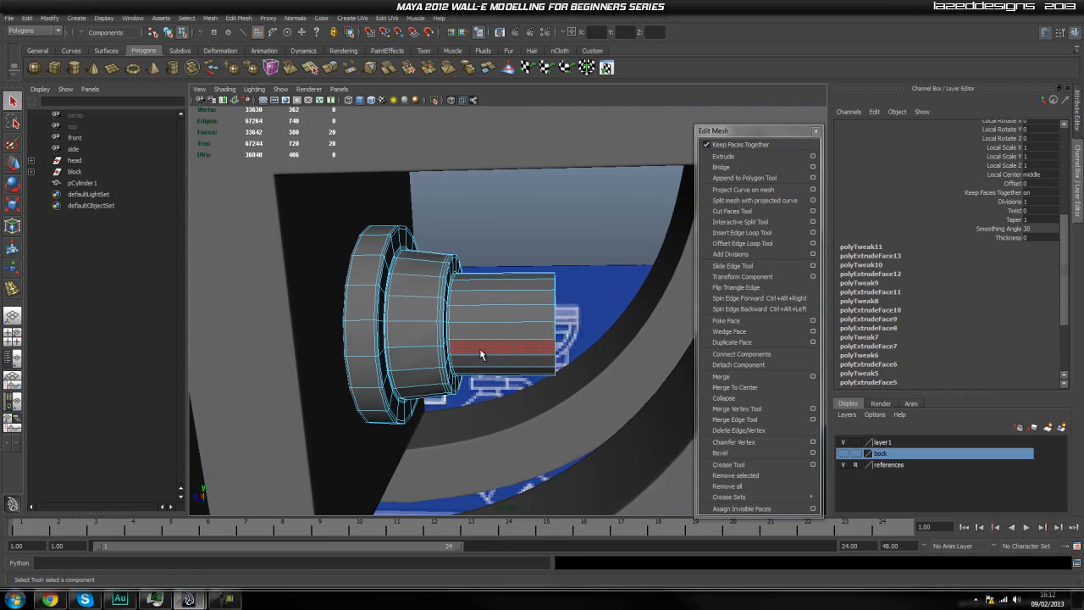
Extrude the narrow cylinder's end faces and move them slightly outward to add a supporting edge loop.
{"action": "right_click", "coordinate": [480, 350]}
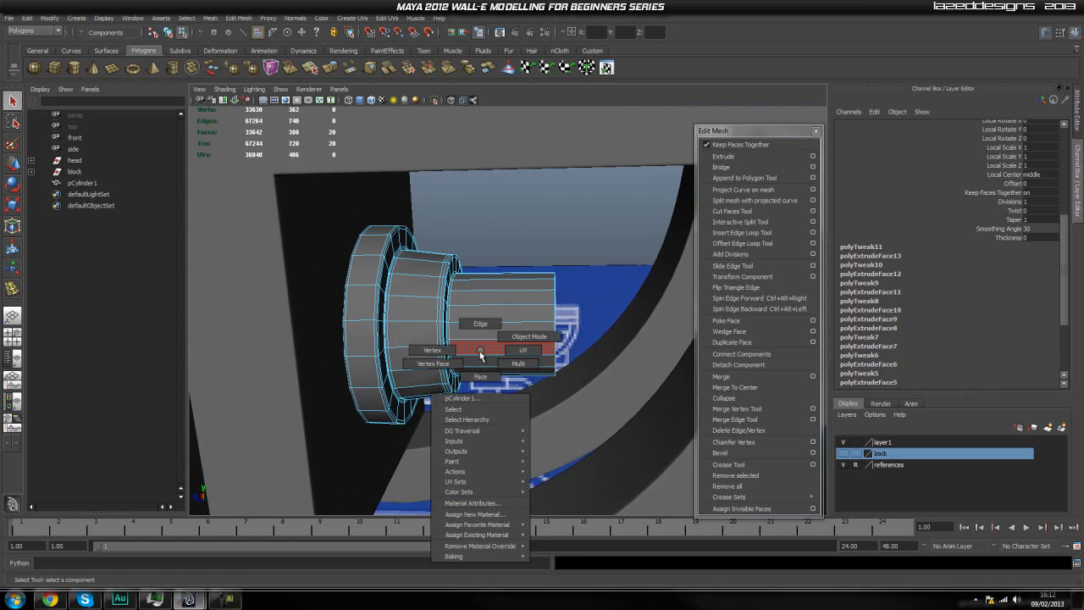
{"action": "left_click_drag", "start_coordinate": [569, 356], "coordinate": [528, 358], "text": "alt"}
{"action": "key", "text": "g"}
{"action": "key", "text": "w"}
{"action": "scroll", "coordinate": [544, 339], "scroll_direction": "up", "scroll_amount": 5}
{"action": "scroll", "coordinate": [554, 355], "scroll_direction": "up", "scroll_amount": 1}
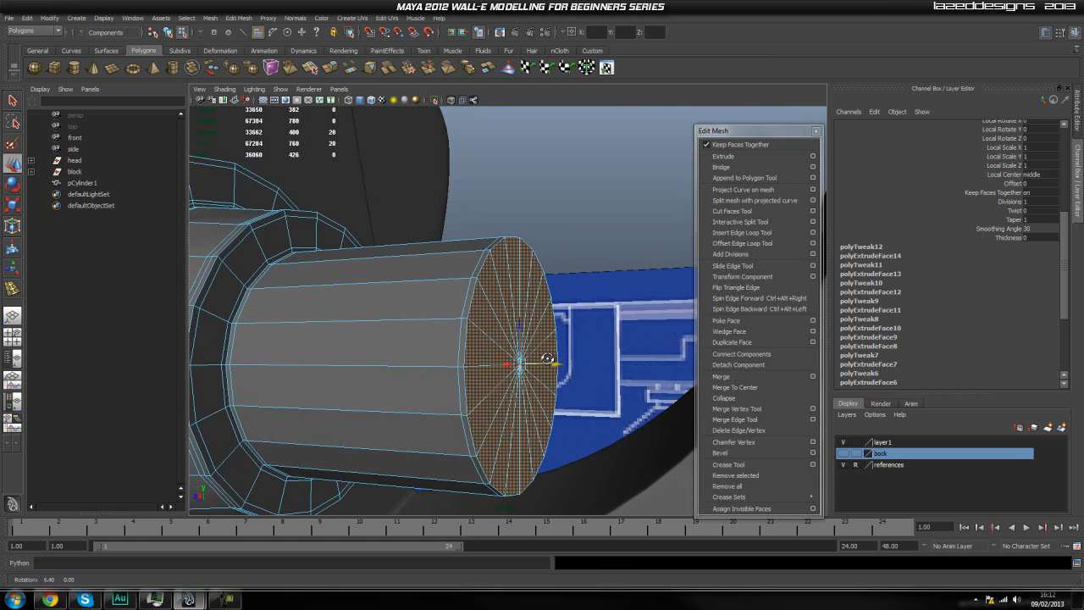
Inset the narrow cylinder's end cap with two extrusions, scaled inward to about 0.97 and about 0.67.
{"action": "key", "text": "ctrl+e"}
{"action": "key", "text": "r"}
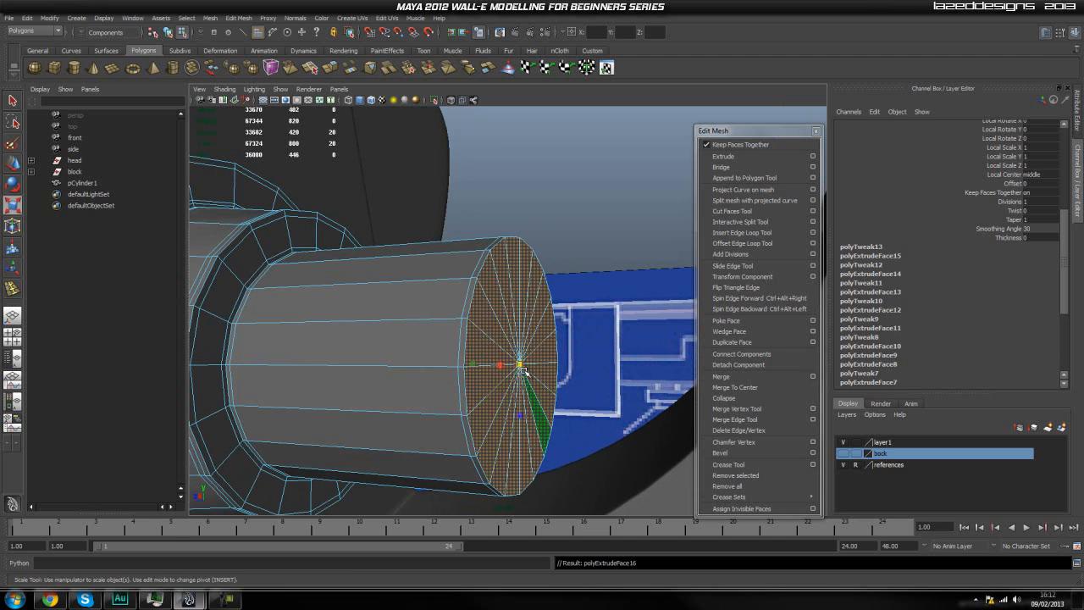
{"action": "left_click_drag", "start_coordinate": [520, 366], "coordinate": [514, 385]}
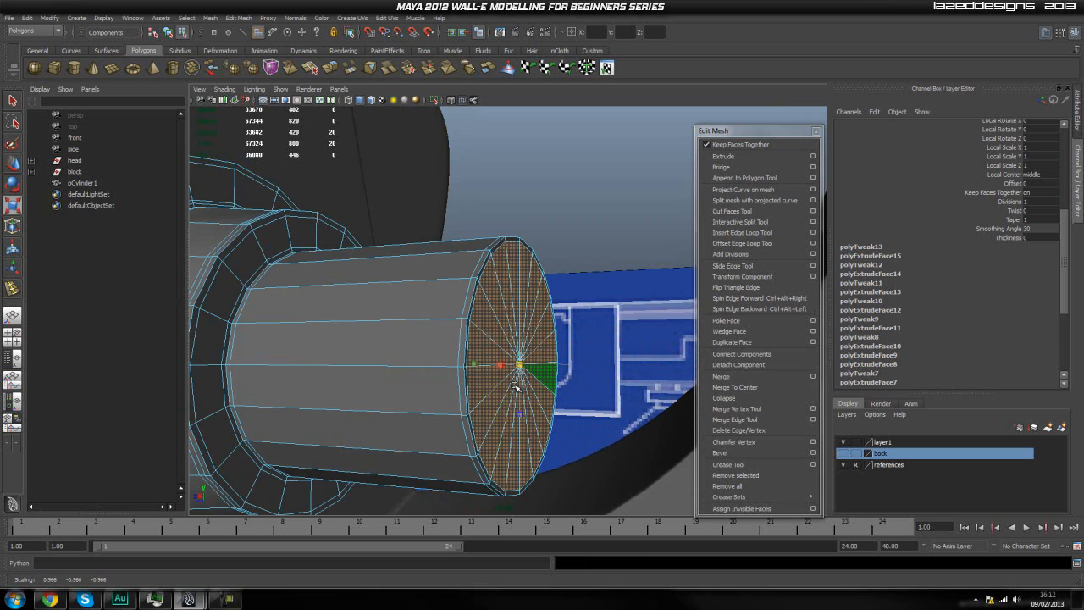
{"action": "key", "text": "ctrl+e"}
{"action": "key", "text": "r"}
{"action": "left_click_drag", "start_coordinate": [520, 365], "coordinate": [465, 457]}
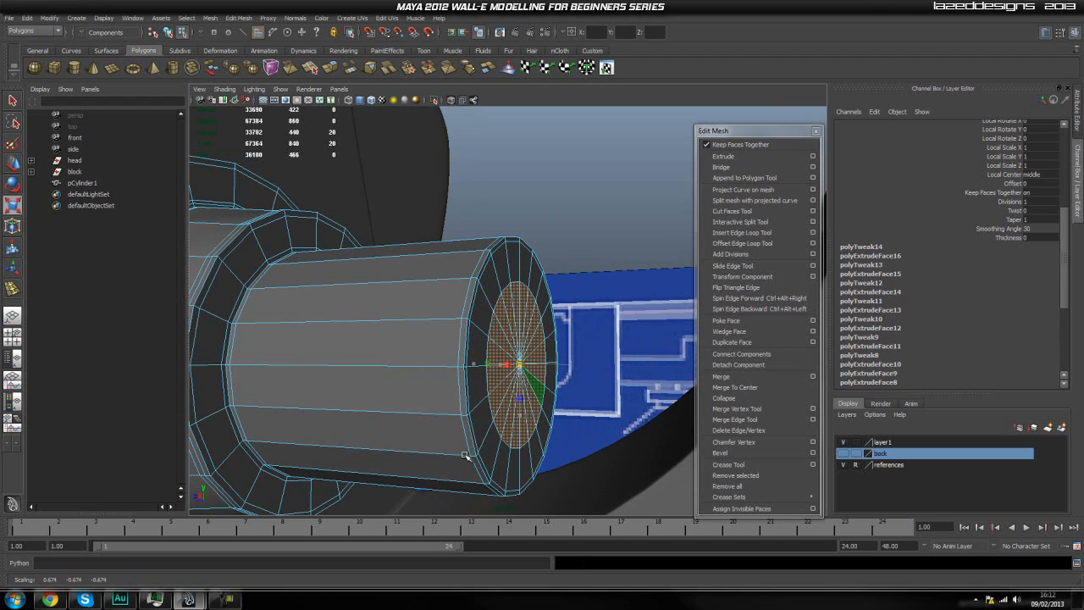
Extrude the inner cap faces for a supporting edge loop, and extrude again slightly into the cylinder.
{"action": "key", "text": "ctrl+e"}
{"action": "key", "text": "r"}
{"action": "left_click_drag", "start_coordinate": [518, 364], "coordinate": [513, 376]}
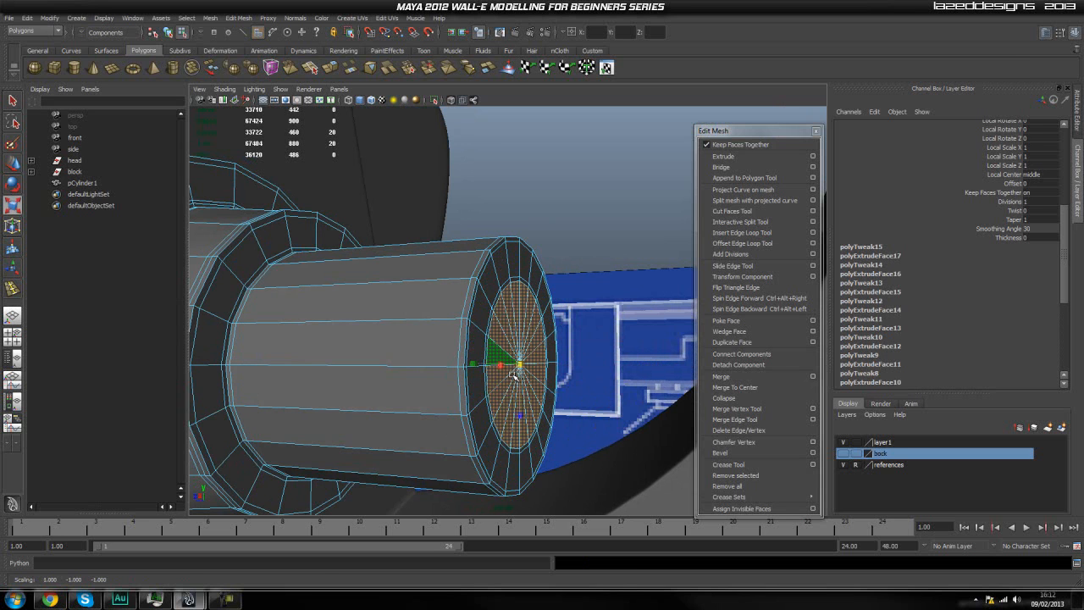
{"action": "key", "text": "ctrl+e"}
{"action": "left_click_drag", "start_coordinate": [549, 364], "coordinate": [527, 379]}
Extrude the sunken cap faces and push them deeper into the cylinder to hollow out its end.
{"action": "scroll", "coordinate": [549, 365], "scroll_direction": "up", "scroll_amount": 3}
{"action": "key", "text": "g"}
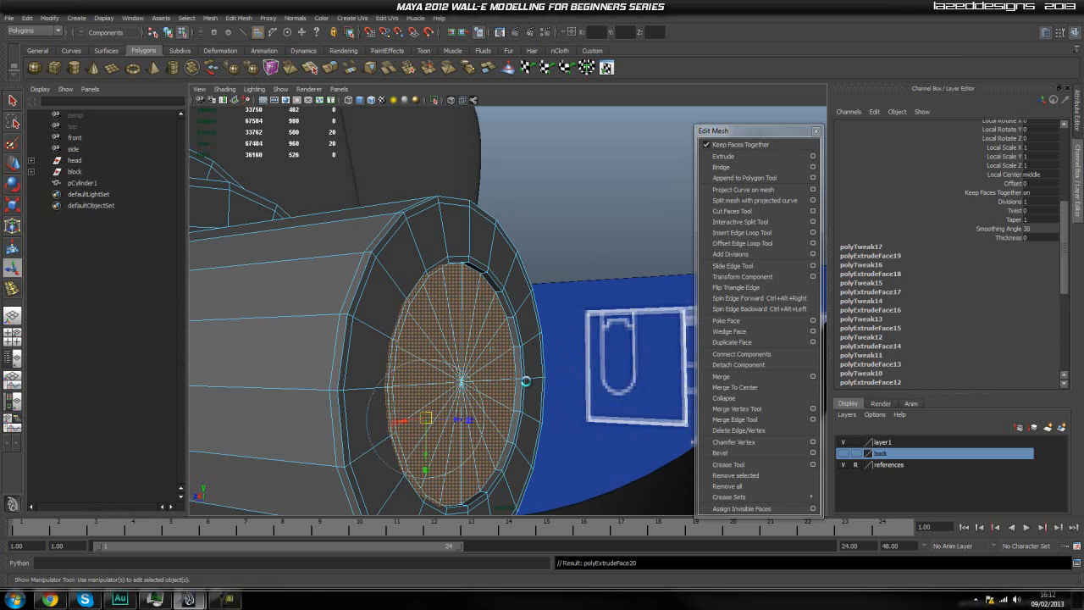
{"action": "left_click_drag", "start_coordinate": [458, 420], "coordinate": [421, 423]}
{"action": "key", "text": "g"}
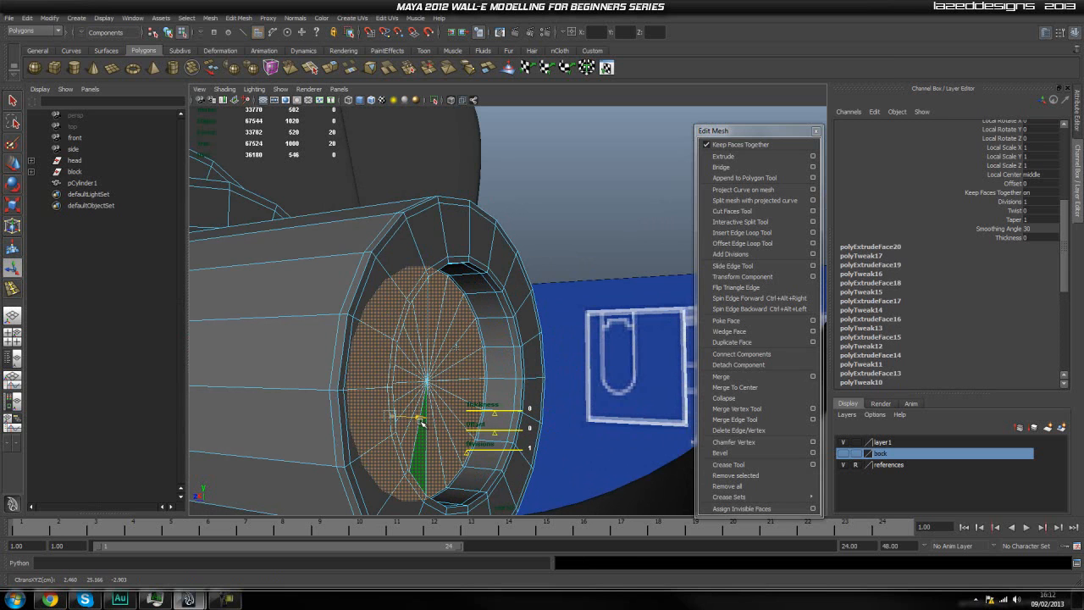
Extrude the recess floor faces and scale them inward to about 0.97.
{"action": "key", "text": "g"}
{"action": "key", "text": "r"}
{"action": "left_click_drag", "start_coordinate": [431, 385], "coordinate": [424, 393]}
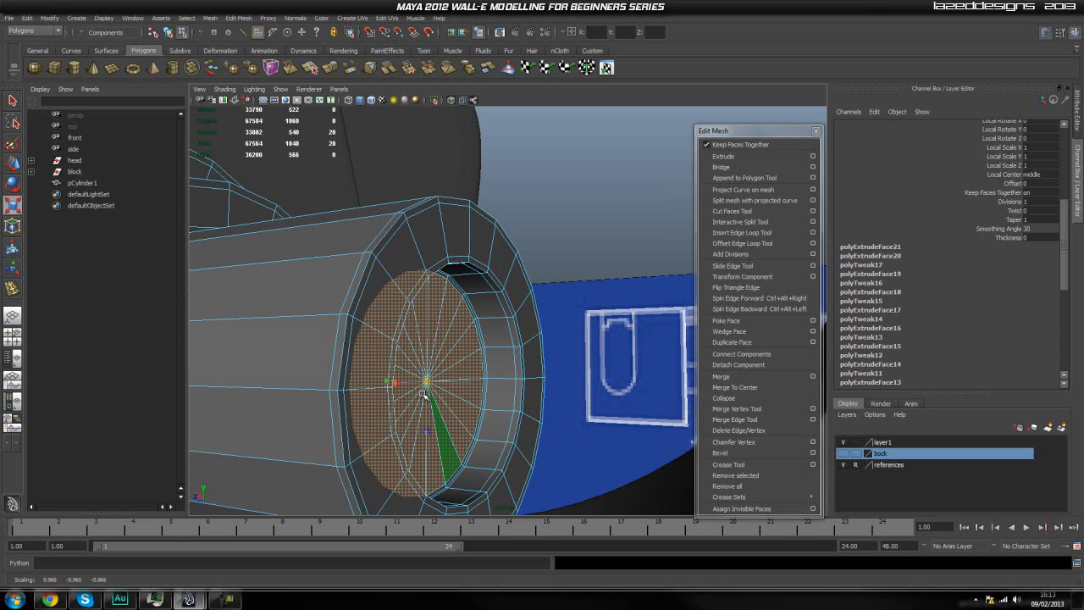
Return to object mode, show the cylindrical detail with smooth mesh preview and deselect it.
{"action": "key", "text": "q"}
{"action": "right_click_drag", "start_coordinate": [423, 395], "coordinate": [487, 338]}
{"action": "left_click_drag", "start_coordinate": [610, 294], "coordinate": [537, 392], "text": "alt"}
{"action": "left_click", "coordinate": [460, 353]}
{"action": "key", "text": "3"}
{"action": "left_click", "coordinate": [546, 258]}
Examine the smoothed cylindrical detail inside the head's rear arc, both up close and from a distance.
{"action": "scroll", "coordinate": [547, 259], "scroll_direction": "down", "scroll_amount": 6}
{"action": "scroll", "coordinate": [534, 378], "scroll_direction": "down", "scroll_amount": 3}
{"action": "scroll", "coordinate": [463, 395], "scroll_direction": "up", "scroll_amount": 3}
{"action": "left_click_drag", "start_coordinate": [463, 395], "coordinate": [454, 390], "text": "alt"}
{"action": "scroll", "coordinate": [458, 390], "scroll_direction": "up", "scroll_amount": 4}
{"action": "scroll", "coordinate": [455, 391], "scroll_direction": "down", "scroll_amount": 5}
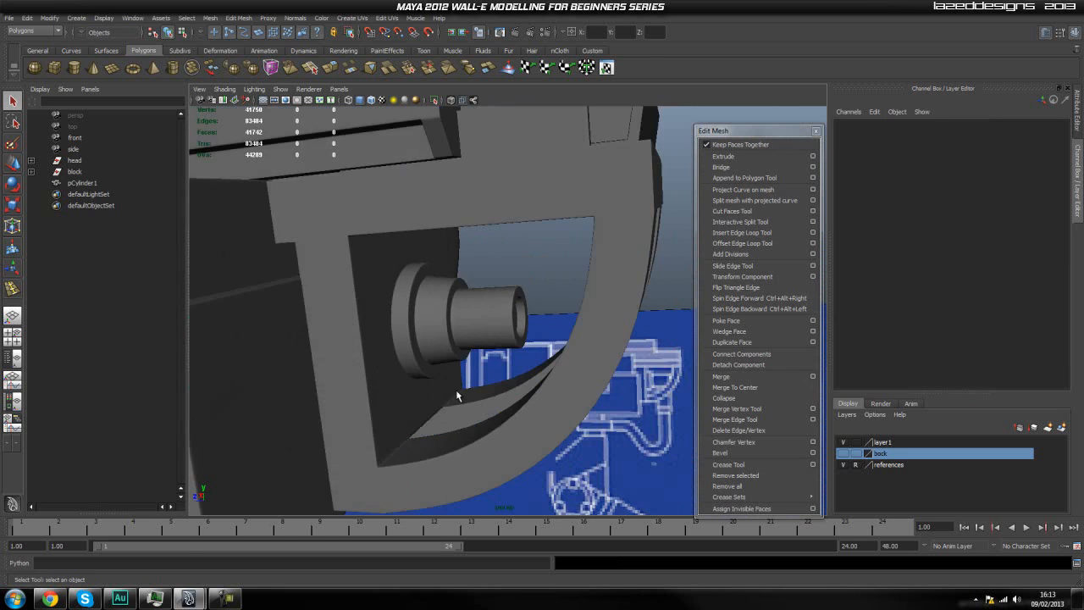
{"action": "scroll", "coordinate": [436, 338], "scroll_direction": "up", "scroll_amount": 4}
{"action": "left_click", "coordinate": [437, 339]}
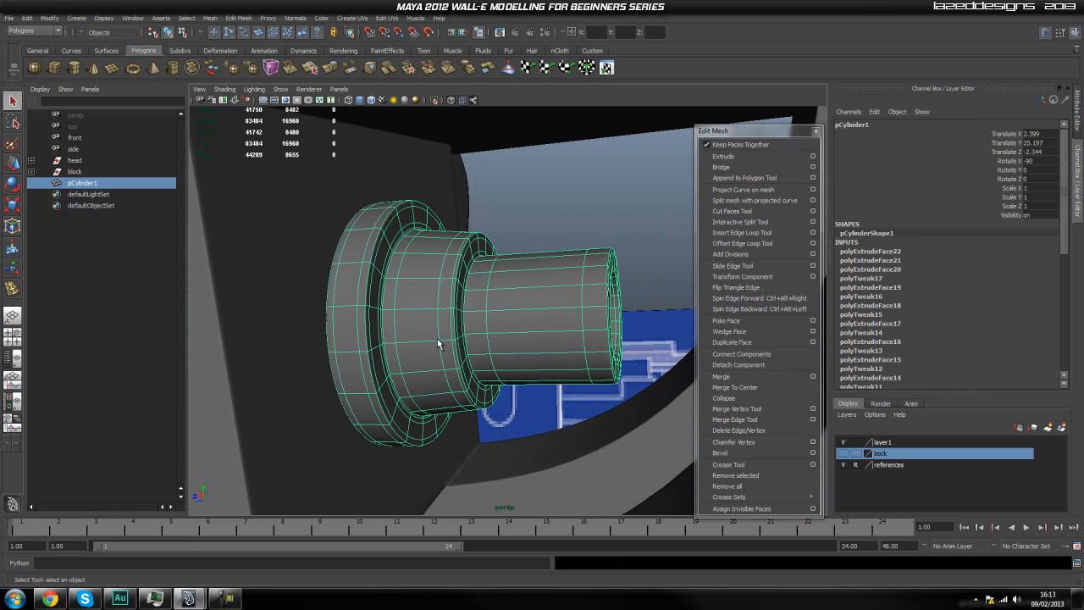
{"action": "left_click_drag", "start_coordinate": [473, 349], "coordinate": [500, 355], "text": "alt"}
{"action": "scroll", "coordinate": [515, 375], "scroll_direction": "down", "scroll_amount": 6}
{"action": "left_click", "coordinate": [598, 405]}
{"action": "left_click_drag", "start_coordinate": [598, 405], "coordinate": [559, 420], "text": "alt"}
{"action": "scroll", "coordinate": [559, 402], "scroll_direction": "up", "scroll_amount": 4}
{"action": "scroll", "coordinate": [558, 409], "scroll_direction": "down", "scroll_amount": 6}
{"action": "scroll", "coordinate": [544, 421], "scroll_direction": "up", "scroll_amount": 4}
{"action": "left_click_drag", "start_coordinate": [477, 421], "coordinate": [517, 420], "text": "alt"}
{"action": "scroll", "coordinate": [517, 420], "scroll_direction": "up", "scroll_amount": 2}
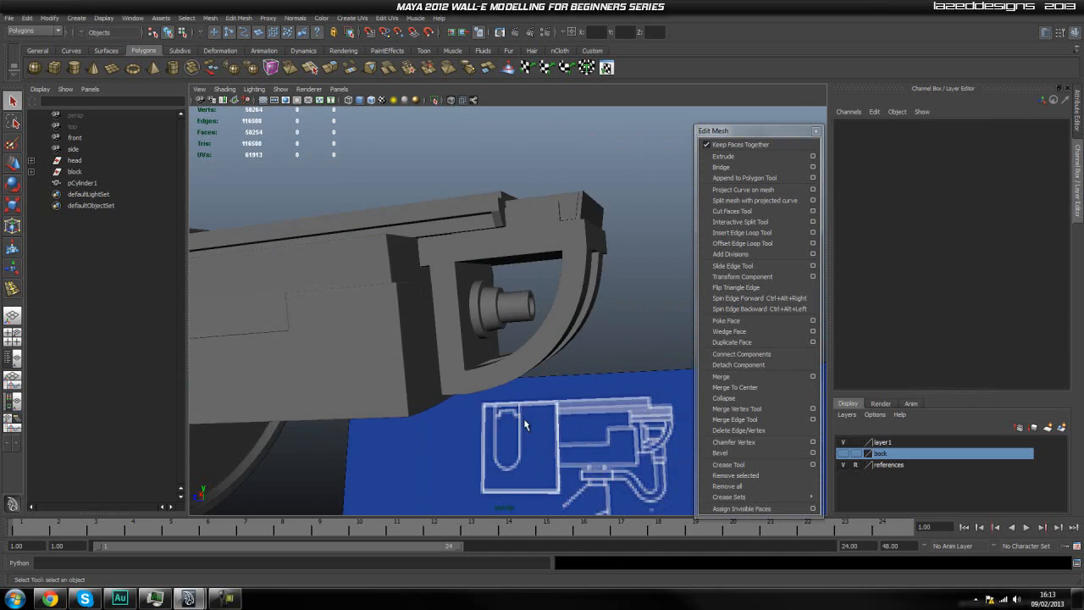
Move the cylindrical detail along Z to about -2.311, deeper into the wall of the rear arc.
{"action": "scroll", "coordinate": [469, 326], "scroll_direction": "up", "scroll_amount": 5}
{"action": "left_click_drag", "start_coordinate": [469, 326], "coordinate": [458, 386], "text": "alt"}
{"action": "scroll", "coordinate": [489, 370], "scroll_direction": "up", "scroll_amount": 5}
{"action": "left_click", "coordinate": [456, 388]}
{"action": "scroll", "coordinate": [457, 382], "scroll_direction": "down", "scroll_amount": 3}
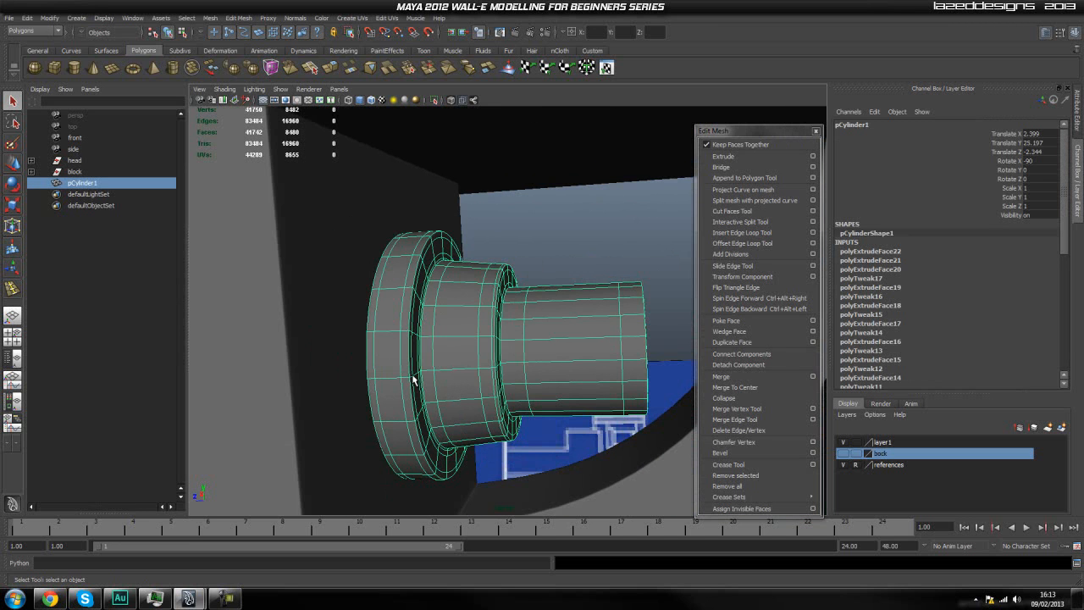
{"action": "key", "text": "w"}
{"action": "scroll", "coordinate": [559, 364], "scroll_direction": "down", "scroll_amount": 2}
{"action": "left_click_drag", "start_coordinate": [489, 339], "coordinate": [477, 342]}
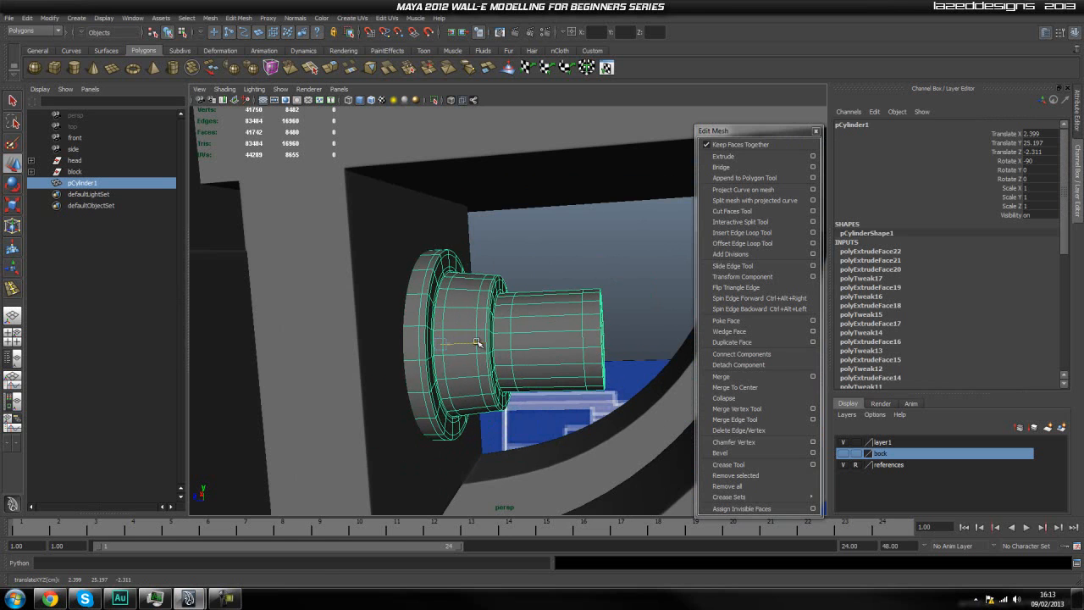
{"action": "left_click", "coordinate": [563, 245]}
{"action": "scroll", "coordinate": [566, 254], "scroll_direction": "down", "scroll_amount": 5}
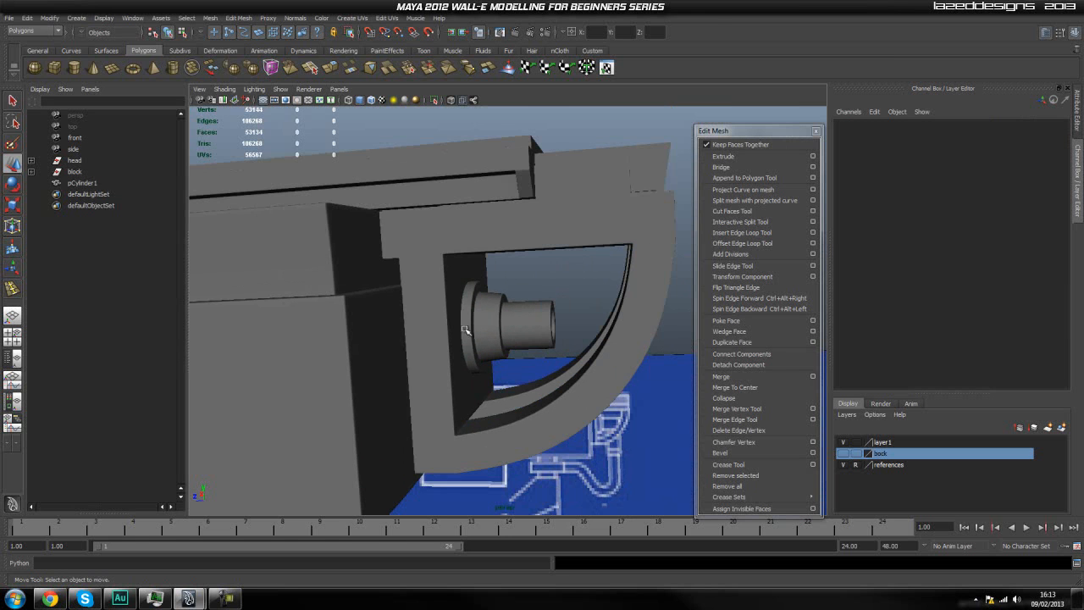
Turn off smooth preview on the cylindrical detail and switch it to face selection, facing its recessed end.
{"action": "left_click_drag", "start_coordinate": [586, 346], "coordinate": [404, 338], "text": "alt"}
{"action": "scroll", "coordinate": [565, 362], "scroll_direction": "up", "scroll_amount": 3}
{"action": "left_click", "coordinate": [391, 349]}
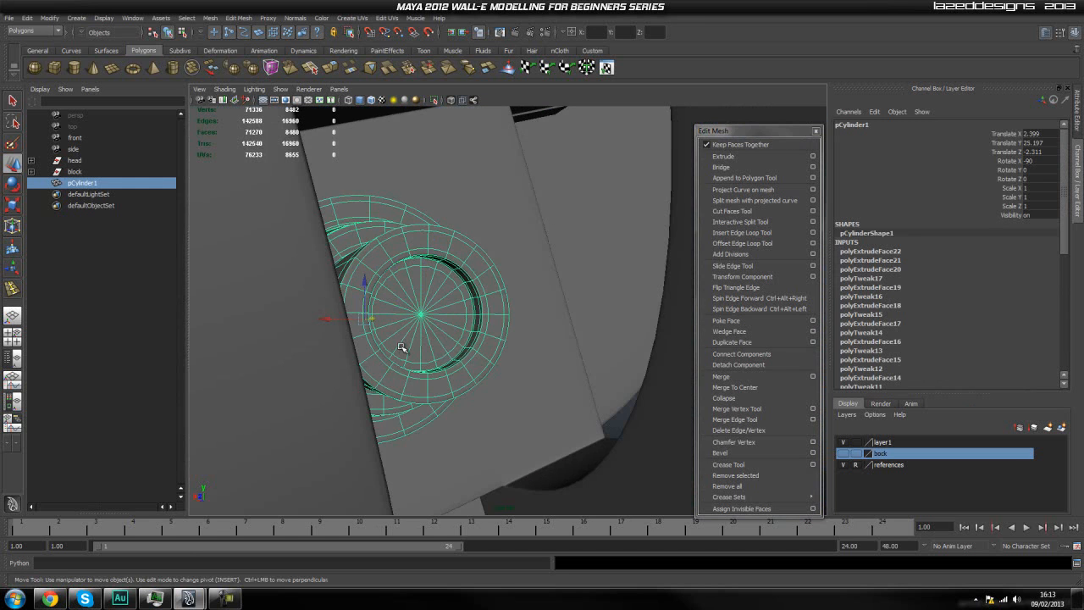
{"action": "right_click_drag", "start_coordinate": [414, 308], "coordinate": [410, 333]}
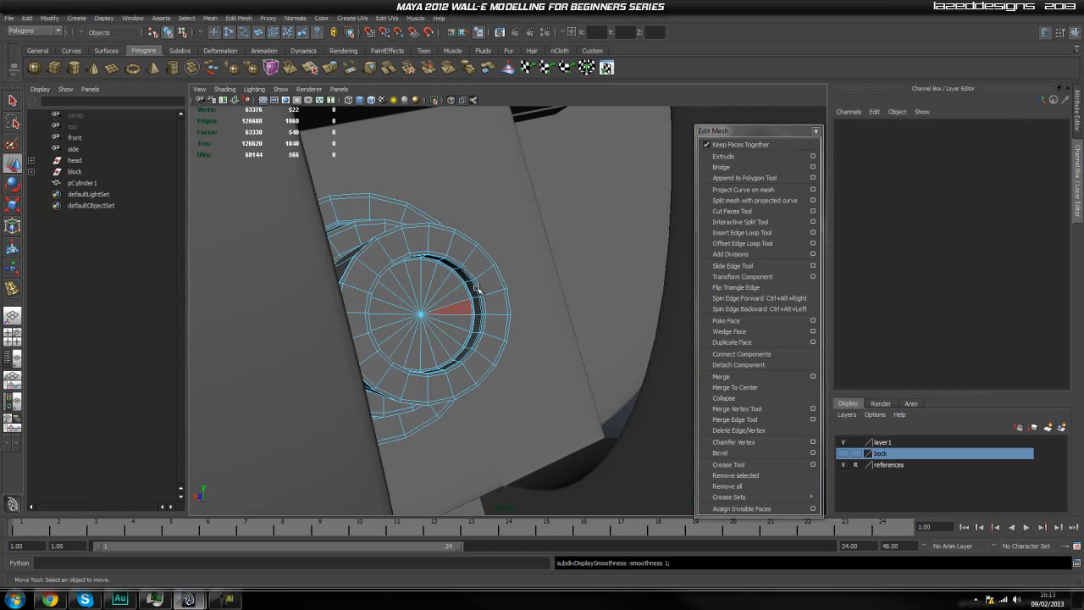
{"action": "left_click_drag", "start_coordinate": [423, 292], "coordinate": [452, 317], "text": "alt"}
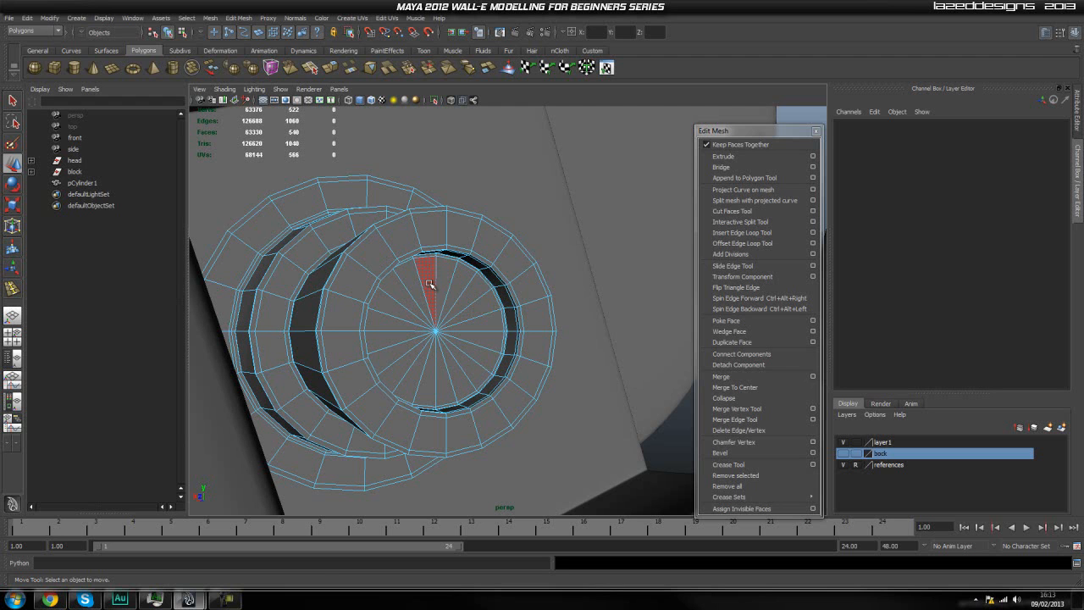
Extract all the triangular faces of the recess floor from the cylindrical detail as a separate mesh.
{"action": "left_click", "coordinate": [430, 286]}
{"action": "left_click", "coordinate": [448, 280], "text": "shift"}
{"action": "left_click", "coordinate": [464, 284], "text": "shift"}
{"action": "left_click", "coordinate": [472, 292], "text": "shift"}
{"action": "left_click", "coordinate": [481, 311], "text": "shift"}
{"action": "left_click", "coordinate": [485, 328], "text": "shift"}
{"action": "left_click", "coordinate": [481, 343], "text": "shift"}
{"action": "left_click", "coordinate": [474, 353], "text": "shift"}
{"action": "left_click", "coordinate": [463, 373], "text": "shift"}
{"action": "left_click", "coordinate": [451, 385], "text": "shift"}
{"action": "left_click", "coordinate": [442, 391], "text": "shift"}
{"action": "left_click", "coordinate": [425, 379], "text": "shift"}
{"action": "left_click", "coordinate": [412, 376], "text": "shift"}
{"action": "left_click", "coordinate": [400, 368], "text": "shift"}
{"action": "left_click", "coordinate": [392, 359], "text": "shift"}
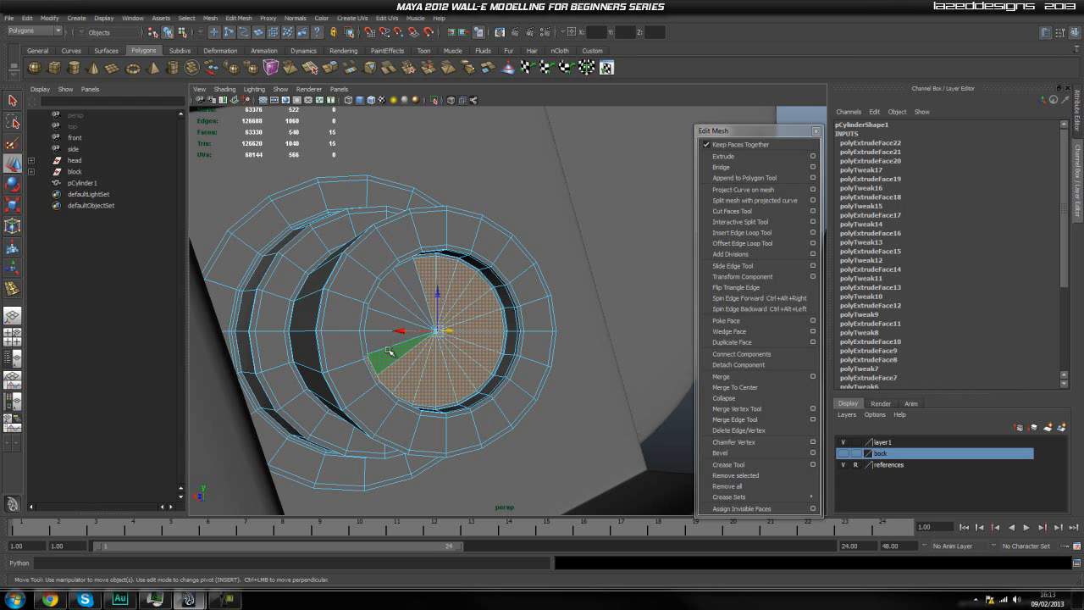
{"action": "left_click", "coordinate": [387, 347], "text": "shift"}
{"action": "left_click", "coordinate": [386, 315], "text": "shift"}
{"action": "left_click", "coordinate": [392, 301], "text": "shift"}
{"action": "left_click", "coordinate": [400, 287], "text": "shift"}
{"action": "left_click", "coordinate": [412, 276], "text": "shift"}
{"action": "left_click", "coordinate": [210, 18]}
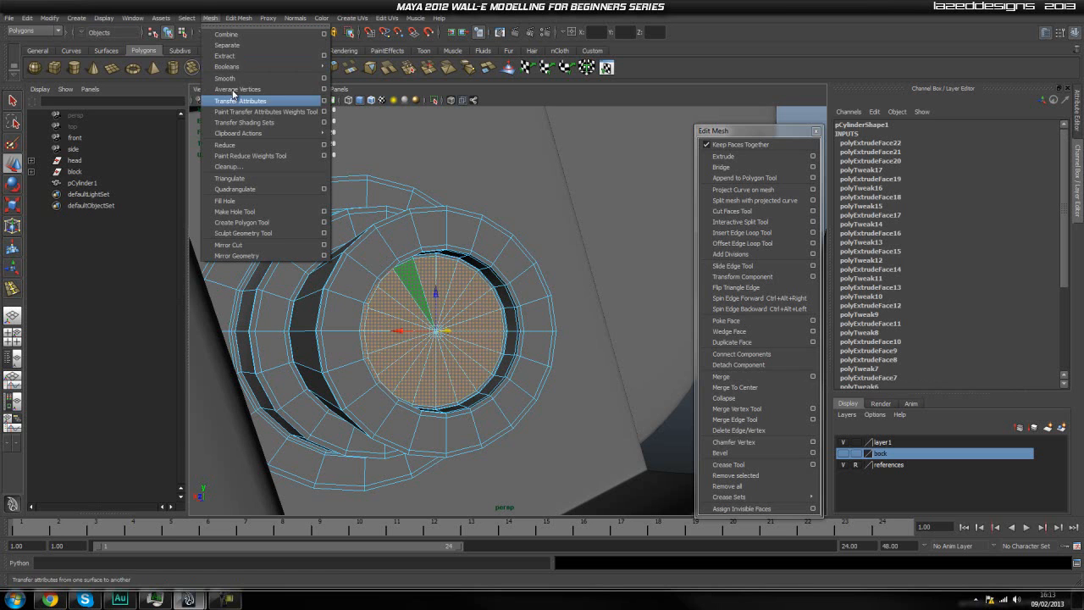
{"action": "left_click", "coordinate": [266, 59]}
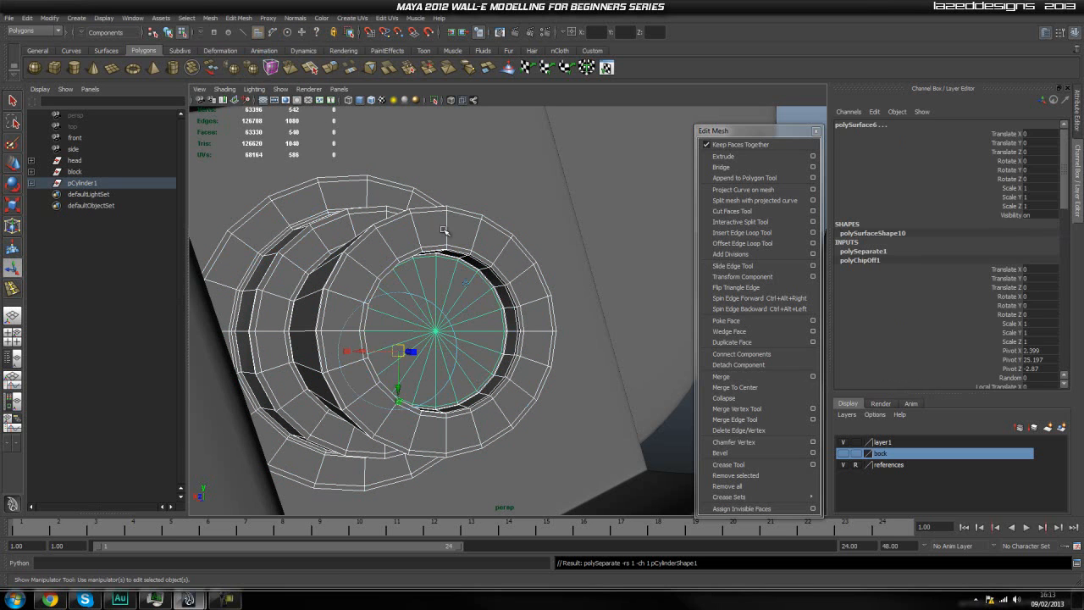
Unparent both separated meshes from the pCylinder1 group and delete their construction history.
{"action": "left_click", "coordinate": [31, 182]}
{"action": "left_click", "coordinate": [98, 195]}
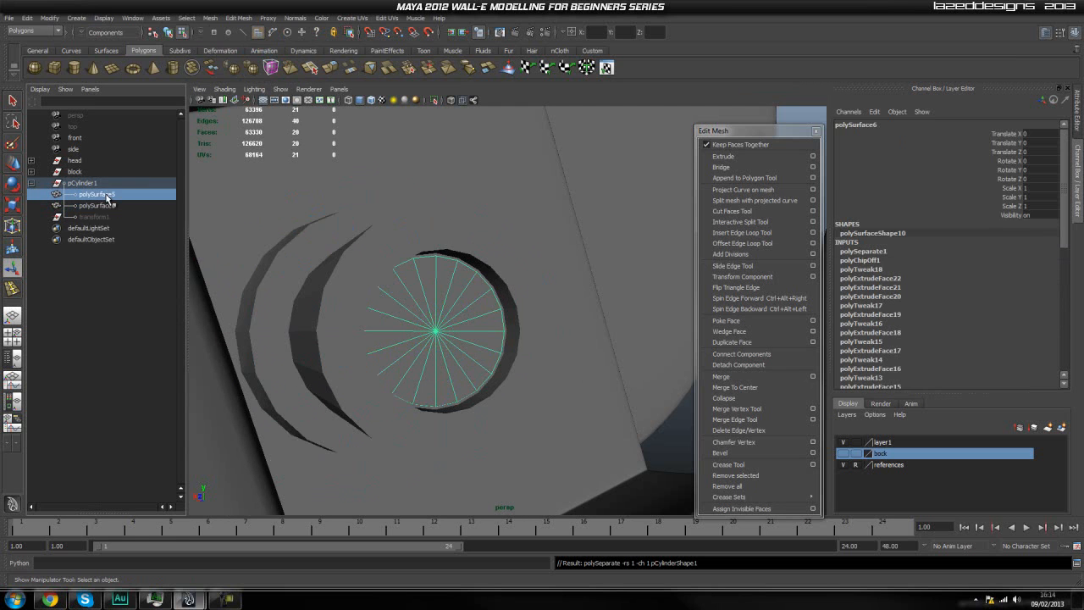
{"action": "left_click", "coordinate": [106, 207], "text": "ctrl"}
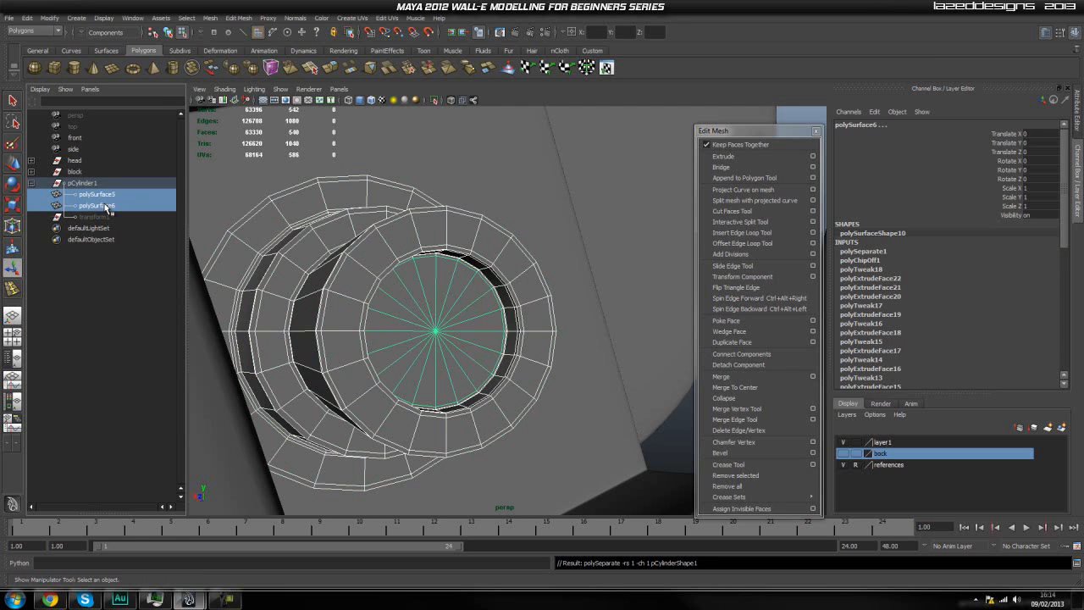
{"action": "key", "text": "shift+p"}
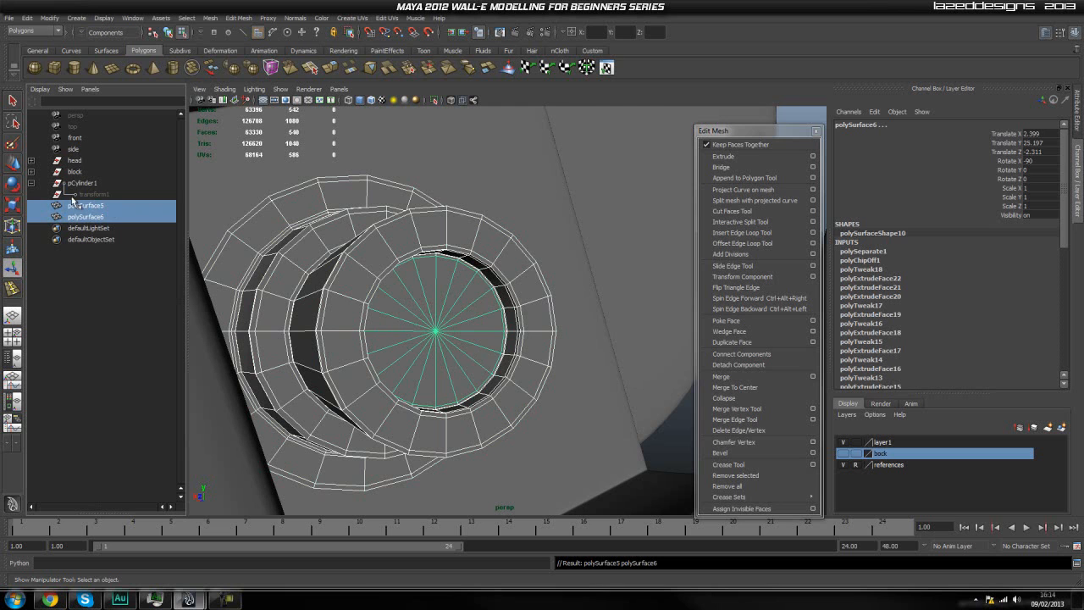
{"action": "left_click", "coordinate": [25, 18]}
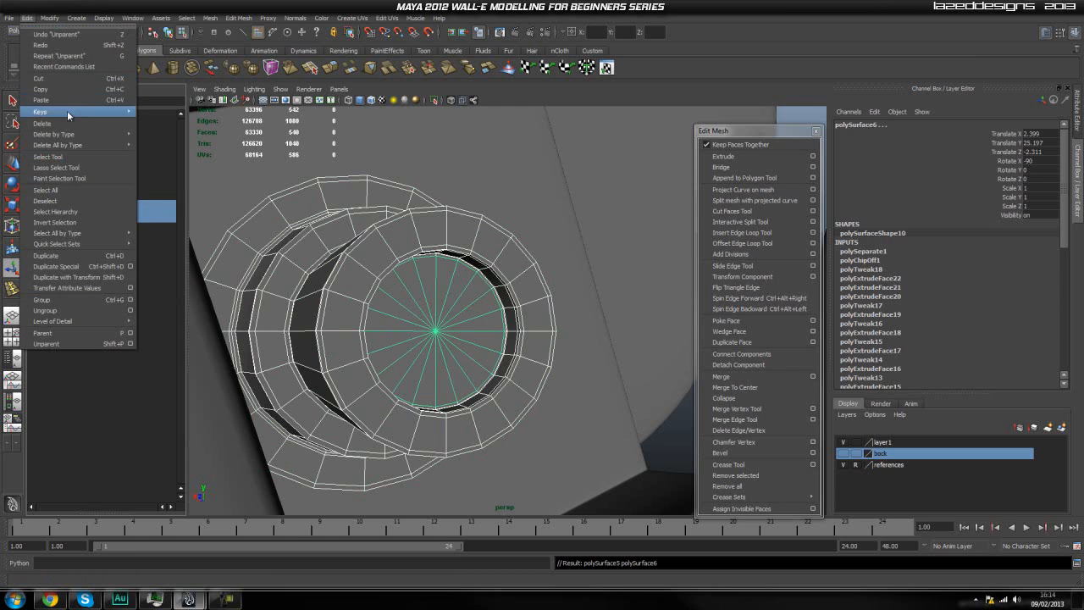
{"action": "mouse_move", "coordinate": [81, 137]}
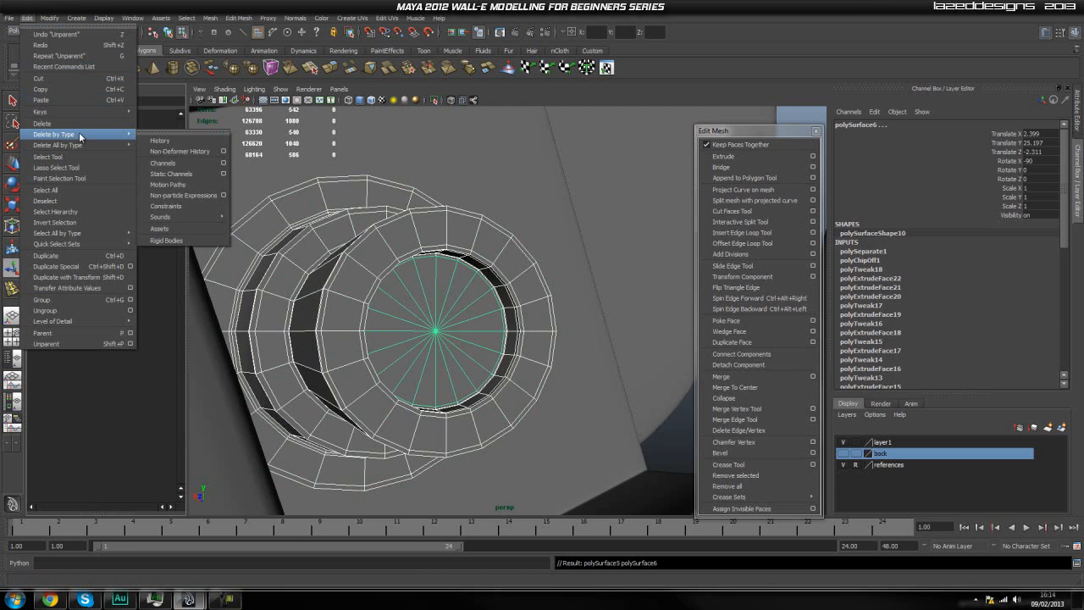
{"action": "left_click", "coordinate": [159, 139]}
Extrude the separate inner disc polySurface6 and move the new faces slightly outward to Z about -2.878.
{"action": "left_click", "coordinate": [85, 252]}
{"action": "left_click", "coordinate": [88, 197]}
{"action": "left_click", "coordinate": [85, 182]}
{"action": "left_click", "coordinate": [90, 194]}
{"action": "left_click_drag", "start_coordinate": [409, 314], "coordinate": [371, 285], "text": "alt"}
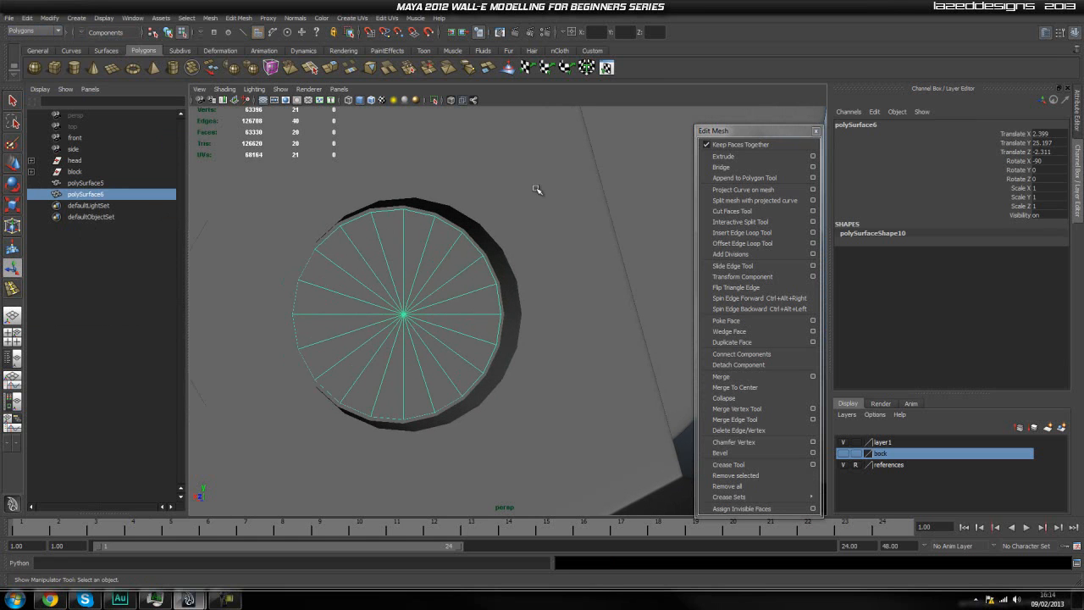
{"action": "left_click", "coordinate": [723, 156]}
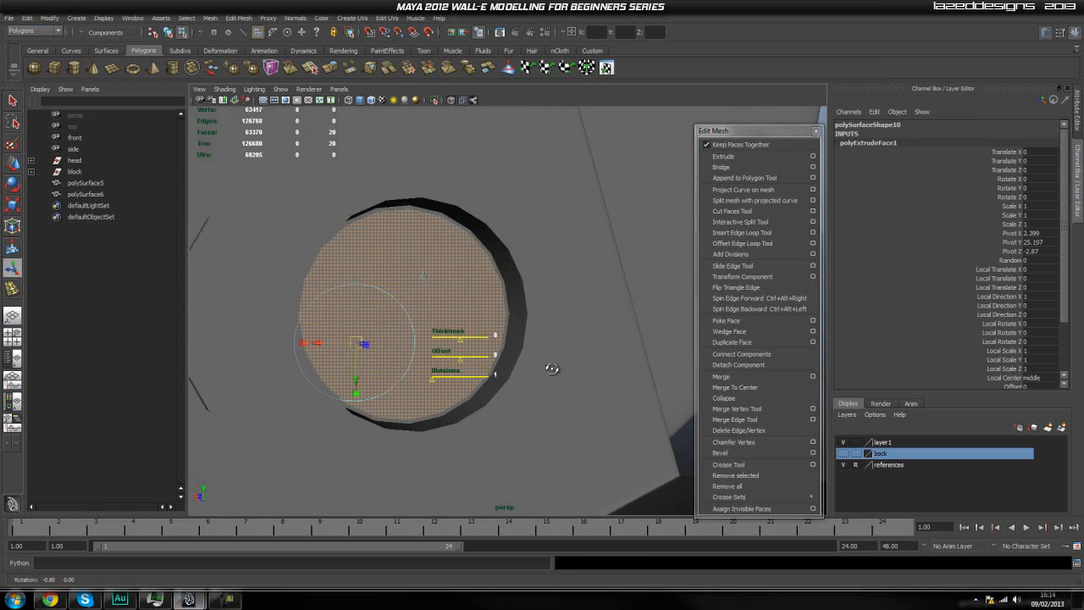
{"action": "left_click_drag", "start_coordinate": [552, 367], "coordinate": [572, 370], "text": "alt"}
{"action": "key", "text": "w"}
{"action": "left_click_drag", "start_coordinate": [502, 310], "coordinate": [506, 313]}
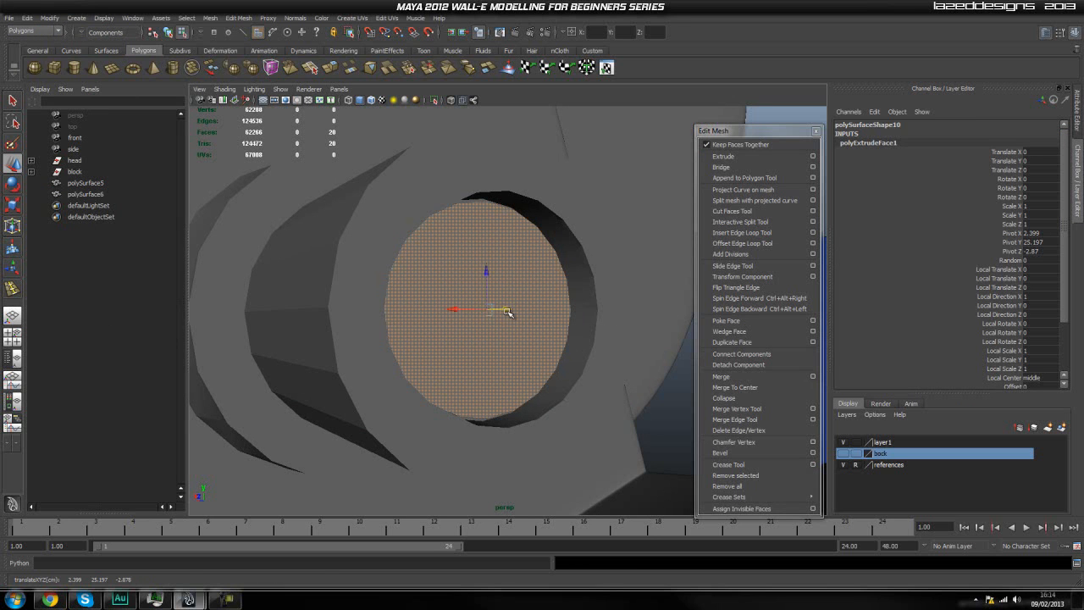
Extrude the disc's faces outward to Z about -2.895, and extrude again in place with a uniform scale of about 0.96.
{"action": "key", "text": "ctrl+e"}
{"action": "key", "text": "w"}
{"action": "left_click_drag", "start_coordinate": [507, 309], "coordinate": [518, 315]}
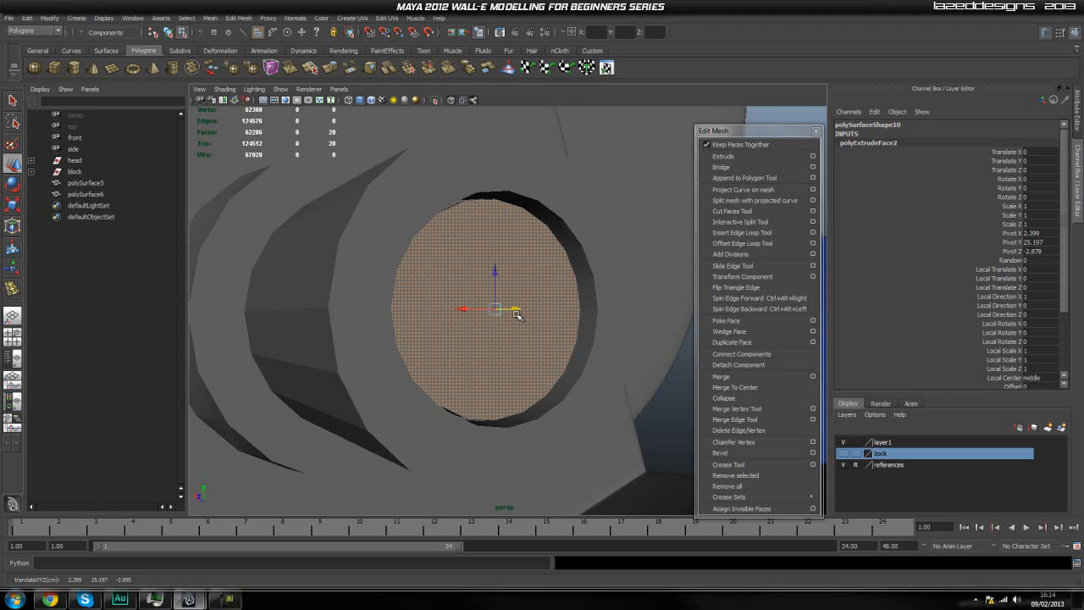
{"action": "key", "text": "ctrl+e"}
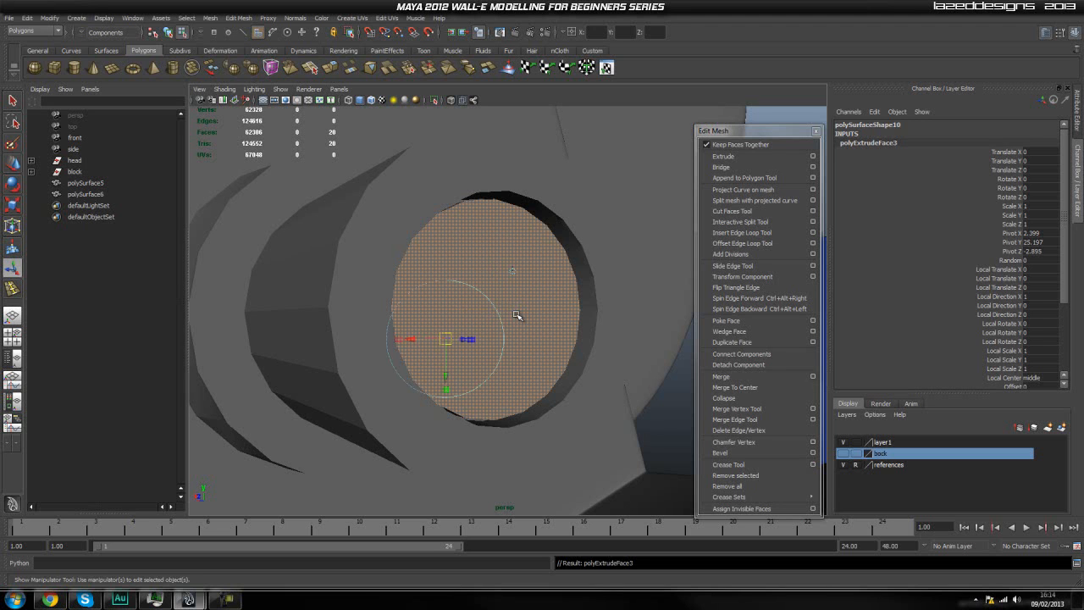
{"action": "left_click_drag", "start_coordinate": [498, 310], "coordinate": [491, 321]}
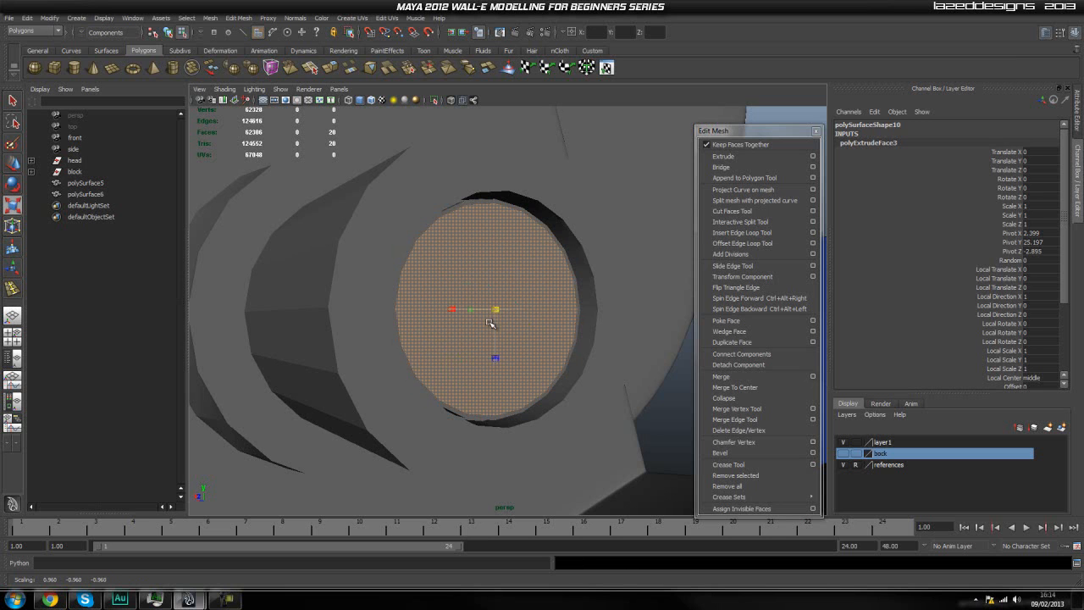
Switch the inner disc to face selection and select every triangular face around its front centre point.
{"action": "key", "text": "q"}
{"action": "right_click_drag", "start_coordinate": [491, 323], "coordinate": [568, 288]}
{"action": "left_click", "coordinate": [664, 209]}
{"action": "scroll", "coordinate": [521, 293], "scroll_direction": "down", "scroll_amount": 3}
{"action": "left_click_drag", "start_coordinate": [521, 293], "coordinate": [490, 304], "text": "alt"}
{"action": "scroll", "coordinate": [513, 297], "scroll_direction": "up", "scroll_amount": 3}
{"action": "left_click", "coordinate": [467, 297]}
{"action": "right_click_drag", "start_coordinate": [489, 305], "coordinate": [467, 317]}
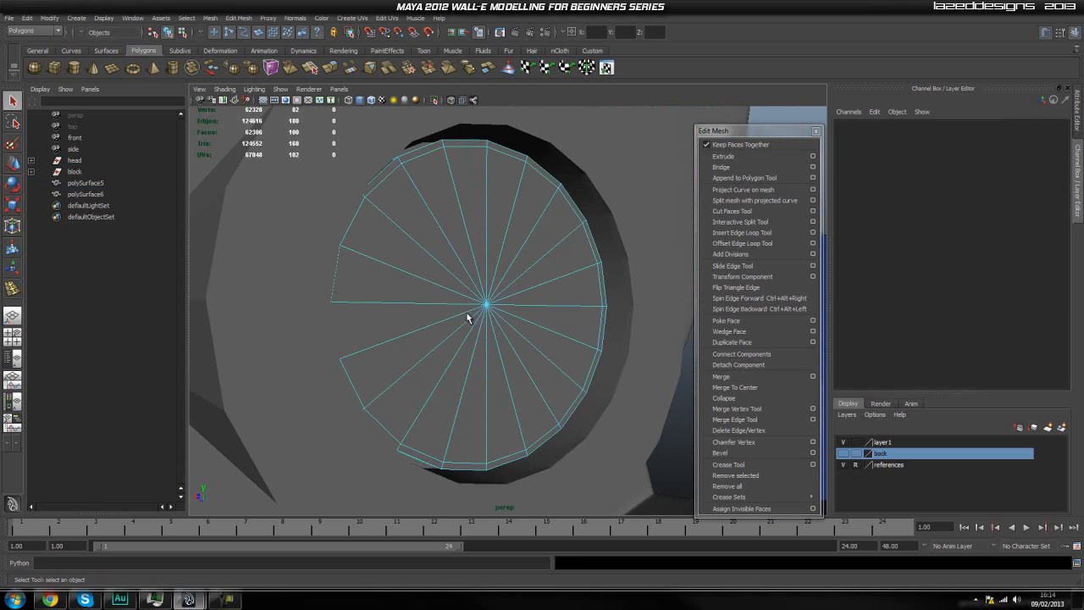
{"action": "left_click", "coordinate": [438, 255]}
{"action": "left_click", "coordinate": [462, 237], "text": "shift"}
{"action": "left_click", "coordinate": [476, 229], "text": "shift"}
{"action": "left_click", "coordinate": [495, 223], "text": "shift"}
{"action": "left_click", "coordinate": [523, 228], "text": "shift"}
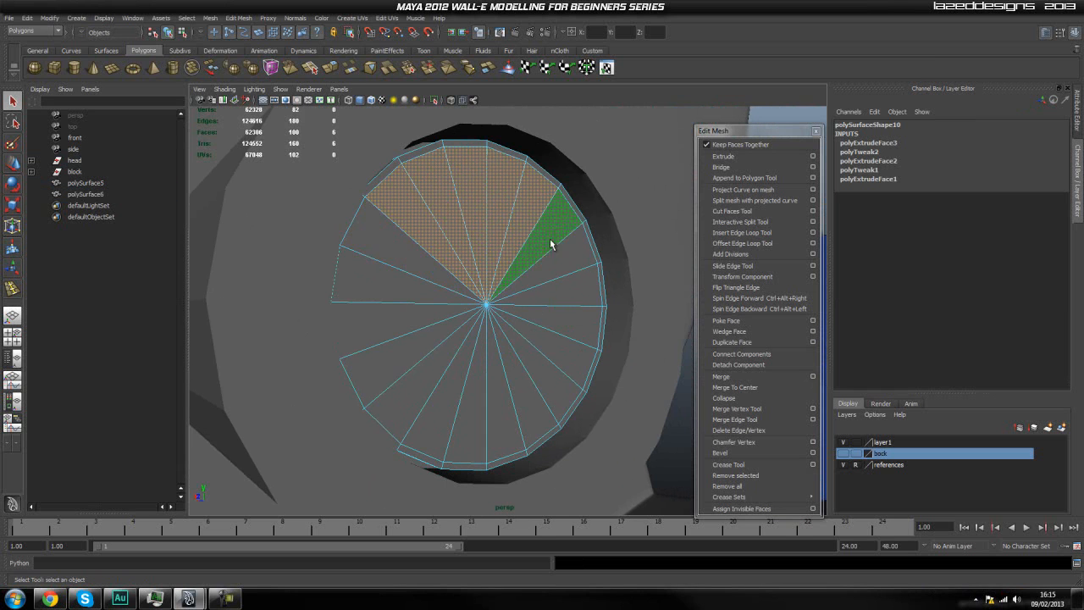
{"action": "left_click", "coordinate": [550, 222], "text": "shift"}
{"action": "left_click", "coordinate": [565, 255], "text": "shift"}
{"action": "left_click", "coordinate": [568, 292], "text": "shift"}
{"action": "left_click", "coordinate": [559, 326], "text": "shift"}
{"action": "left_click", "coordinate": [555, 342], "text": "shift"}
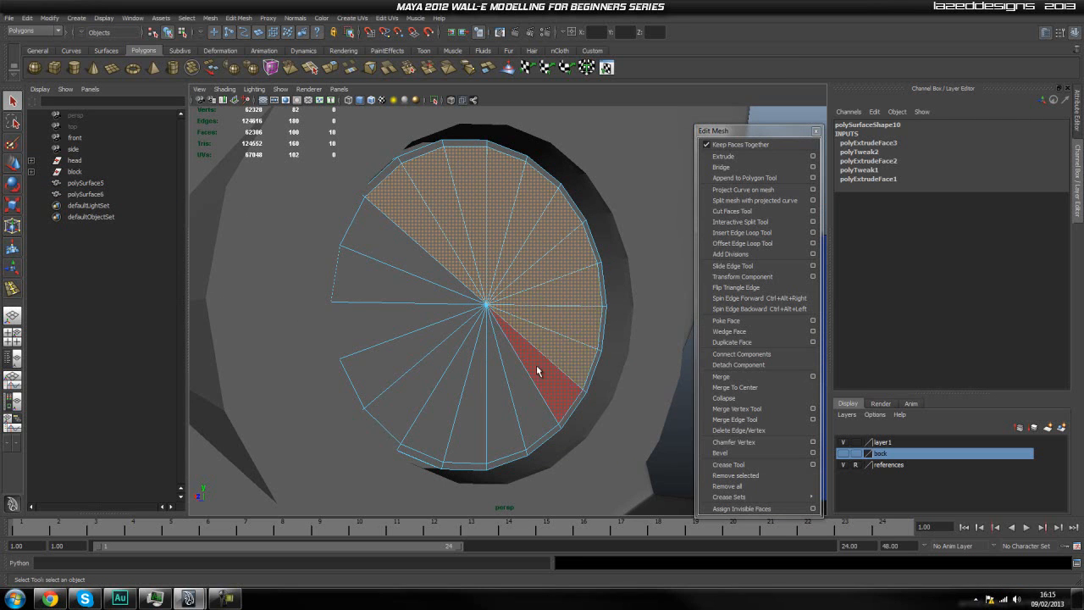
{"action": "left_click", "coordinate": [535, 372], "text": "shift"}
{"action": "left_click", "coordinate": [525, 398], "text": "shift"}
{"action": "left_click", "coordinate": [498, 400], "text": "shift"}
{"action": "left_click", "coordinate": [474, 398], "text": "shift"}
{"action": "left_click", "coordinate": [452, 396], "text": "shift"}
{"action": "left_click", "coordinate": [423, 383], "text": "shift"}
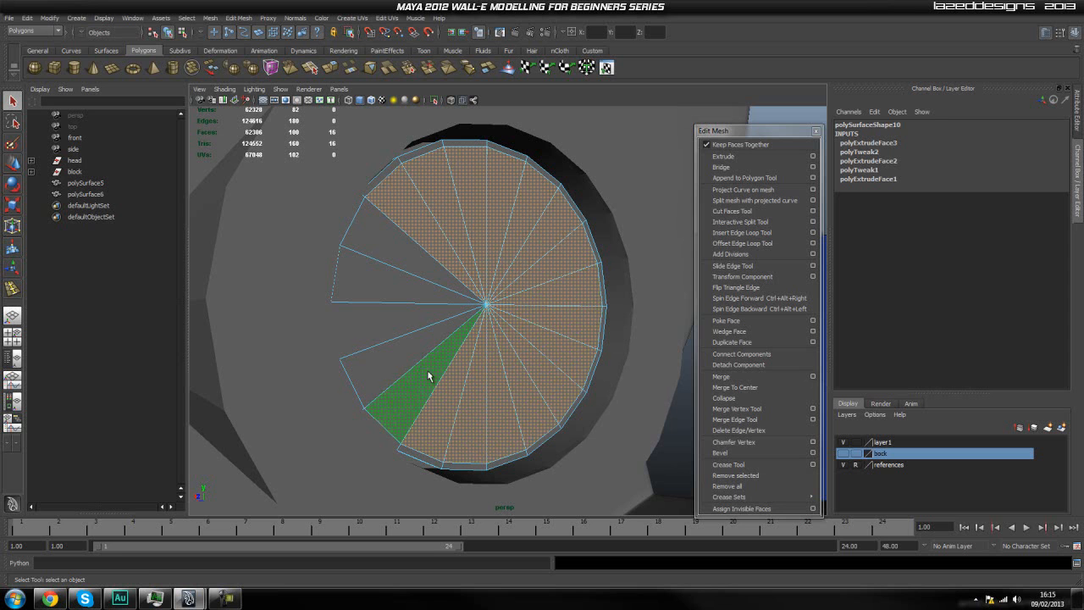
{"action": "left_click", "coordinate": [415, 356], "text": "shift"}
{"action": "left_click", "coordinate": [393, 326], "text": "shift"}
{"action": "left_click", "coordinate": [404, 292], "text": "shift"}
{"action": "left_click", "coordinate": [404, 271], "text": "shift"}
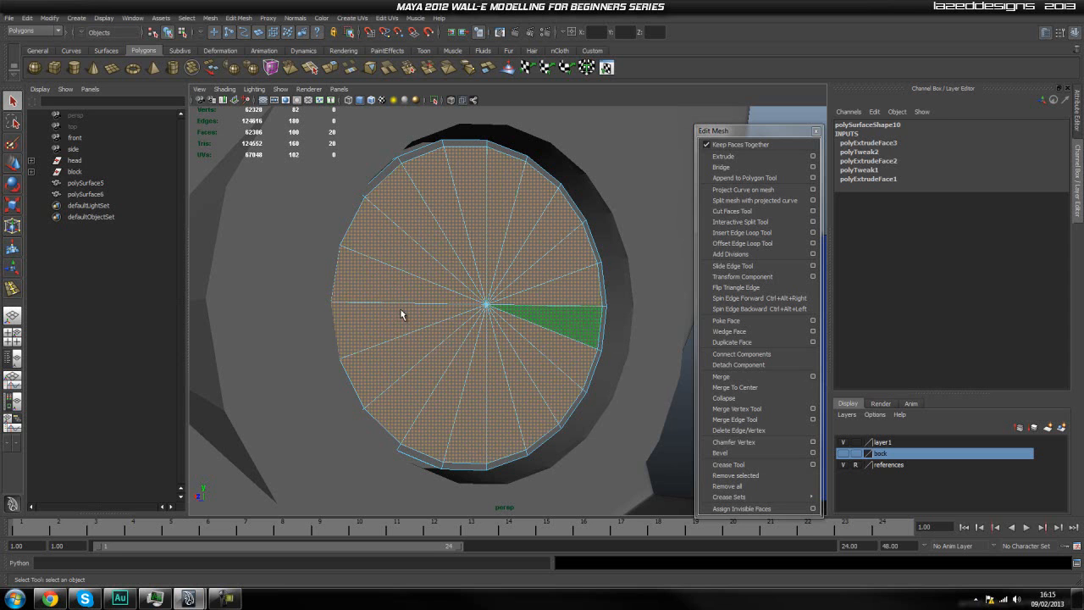
Extrude the selected front faces outward in two small steps, to Z about -2.903 and about -2.911.
{"action": "left_click", "coordinate": [725, 162]}
{"action": "left_click_drag", "start_coordinate": [670, 234], "coordinate": [633, 311], "text": "alt"}
{"action": "middle_click_drag", "start_coordinate": [634, 311], "coordinate": [557, 294], "text": "alt"}
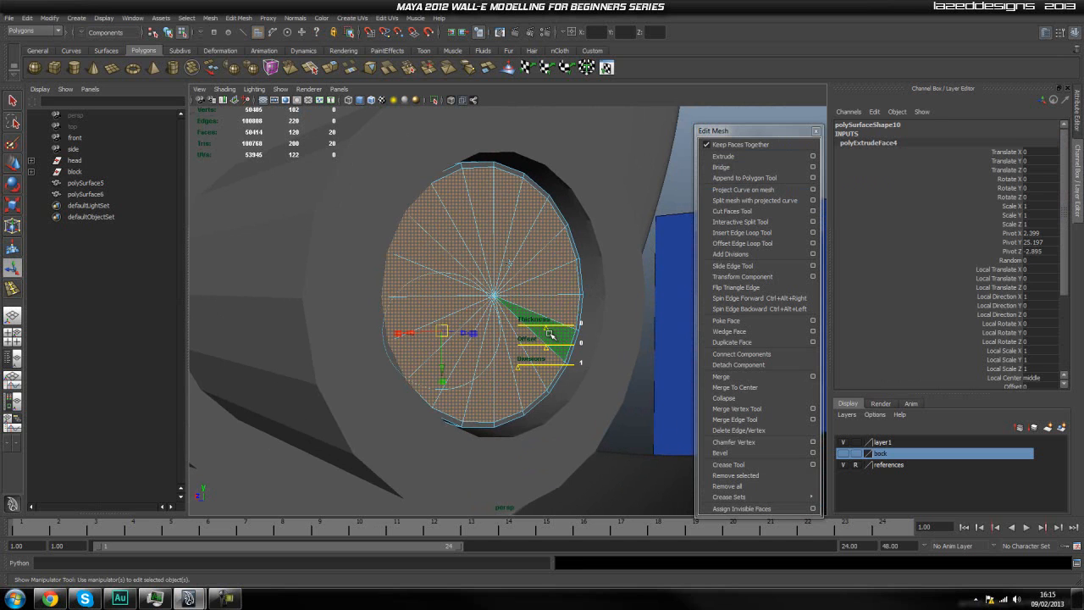
{"action": "key", "text": "w"}
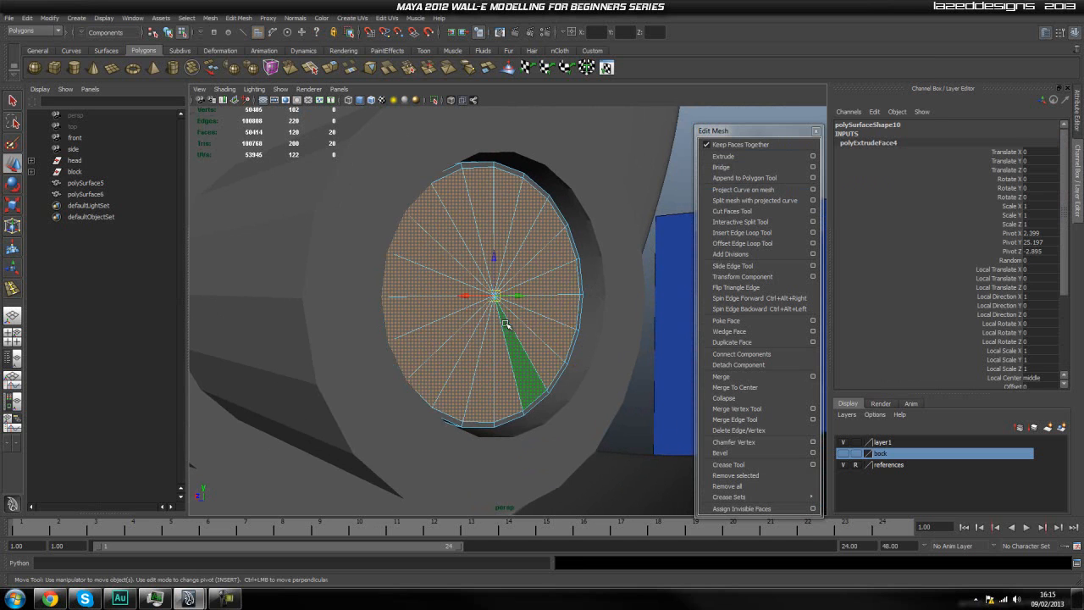
{"action": "left_click_drag", "start_coordinate": [520, 298], "coordinate": [531, 300]}
{"action": "key", "text": "ctrl+e"}
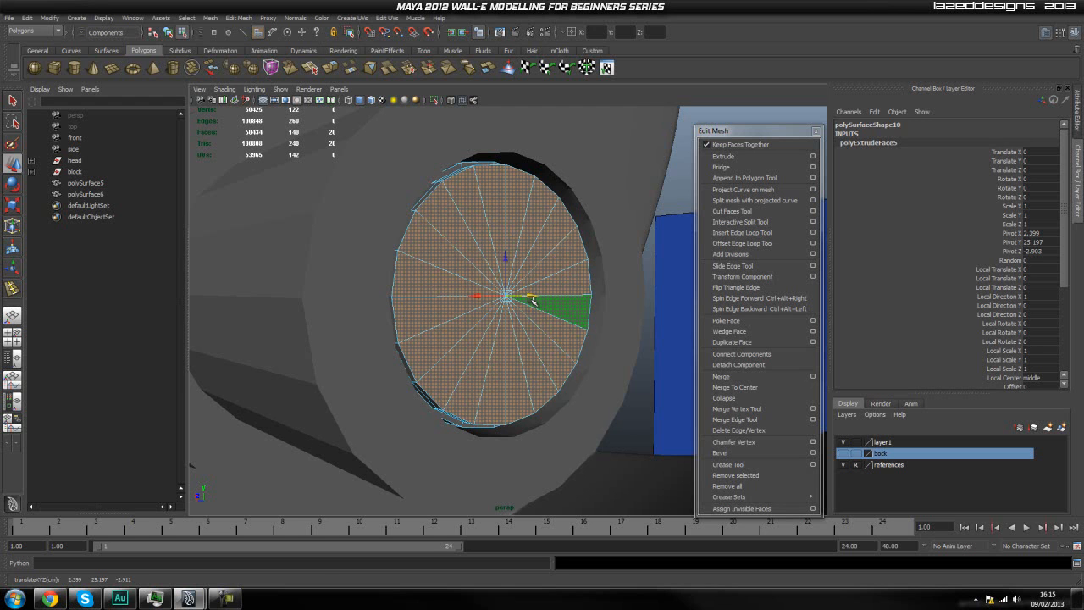
{"action": "left_click_drag", "start_coordinate": [548, 315], "coordinate": [621, 342], "text": "alt"}
{"action": "scroll", "coordinate": [622, 341], "scroll_direction": "up", "scroll_amount": 3}
{"action": "middle_click_drag", "start_coordinate": [618, 341], "coordinate": [505, 326], "text": "alt"}
Extrude the front faces out of the recess to Z about -2.972 and scale them in slightly for a taper.
{"action": "key", "text": "ctrl+e"}
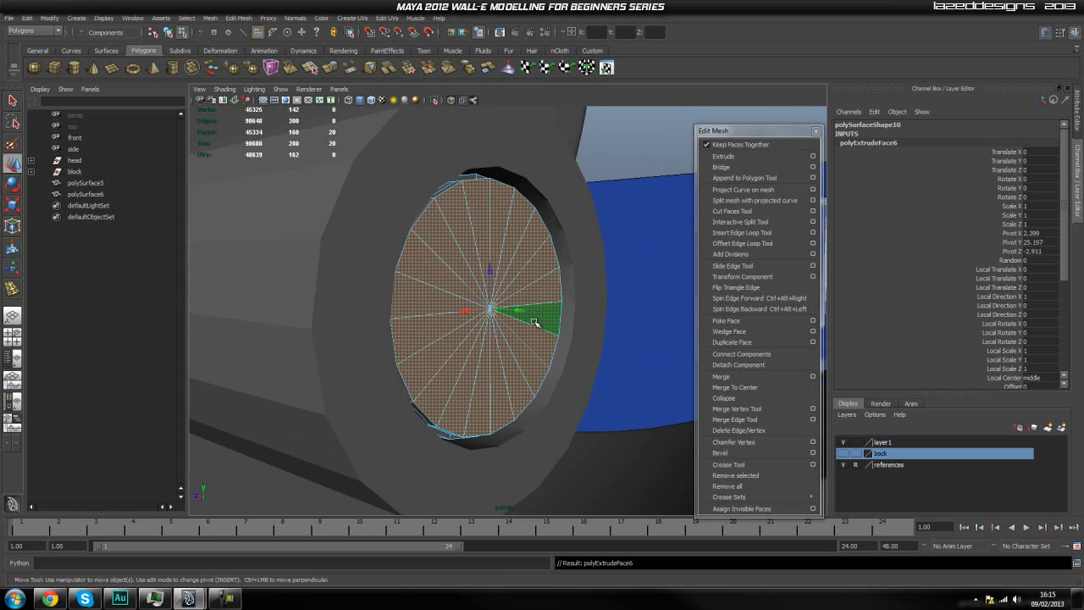
{"action": "left_click_drag", "start_coordinate": [519, 313], "coordinate": [581, 333]}
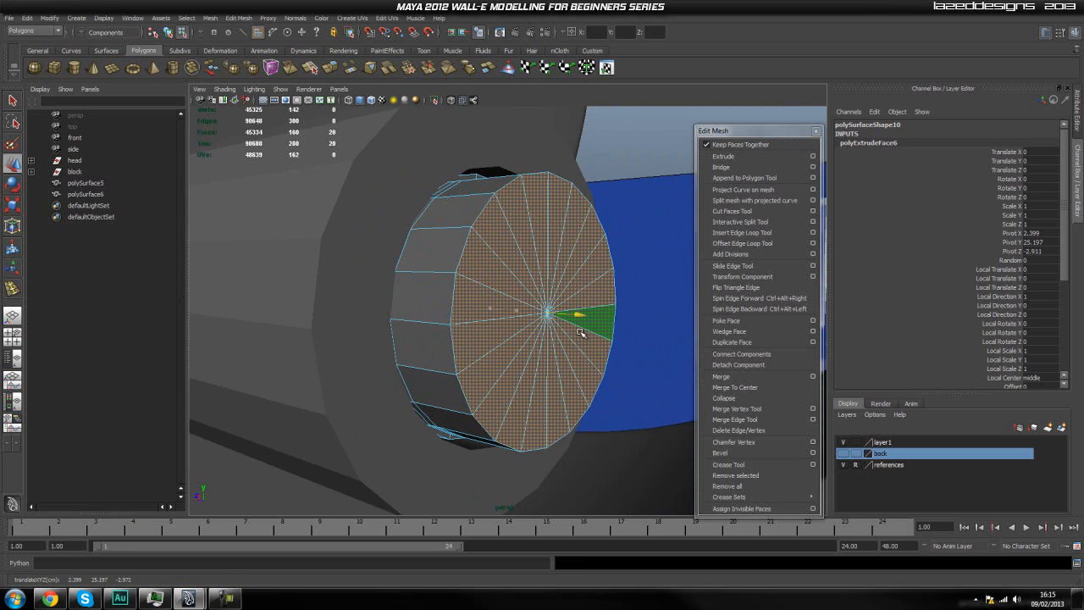
{"action": "key", "text": "r"}
{"action": "left_click_drag", "start_coordinate": [548, 313], "coordinate": [536, 352]}
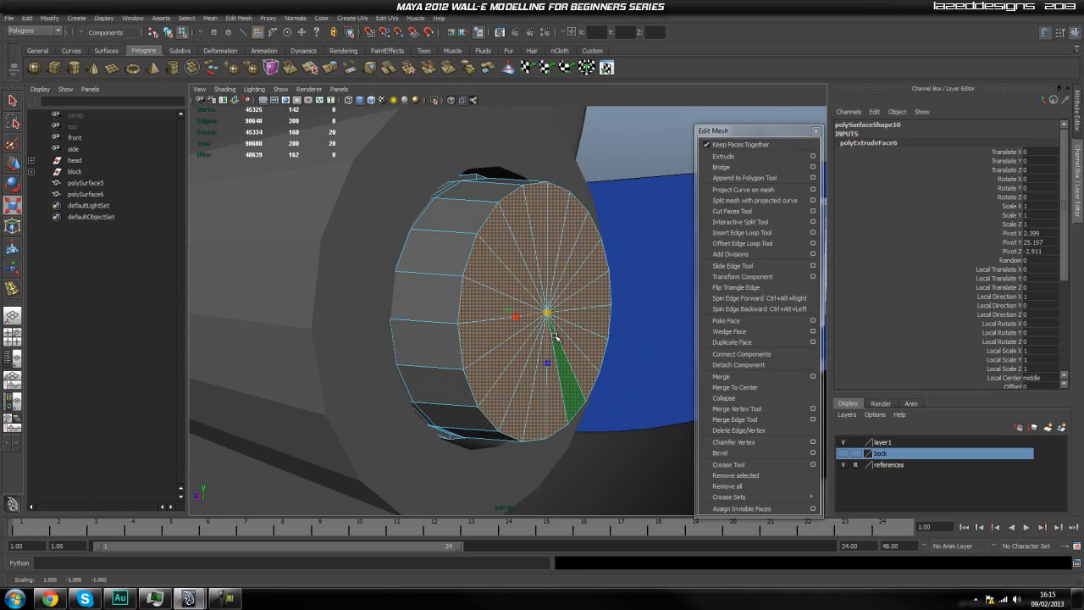
Extrude the front faces twice in place, scaling them slightly inward for a narrow rim and well inward to a small central circle.
{"action": "key", "text": "g"}
{"action": "key", "text": "r"}
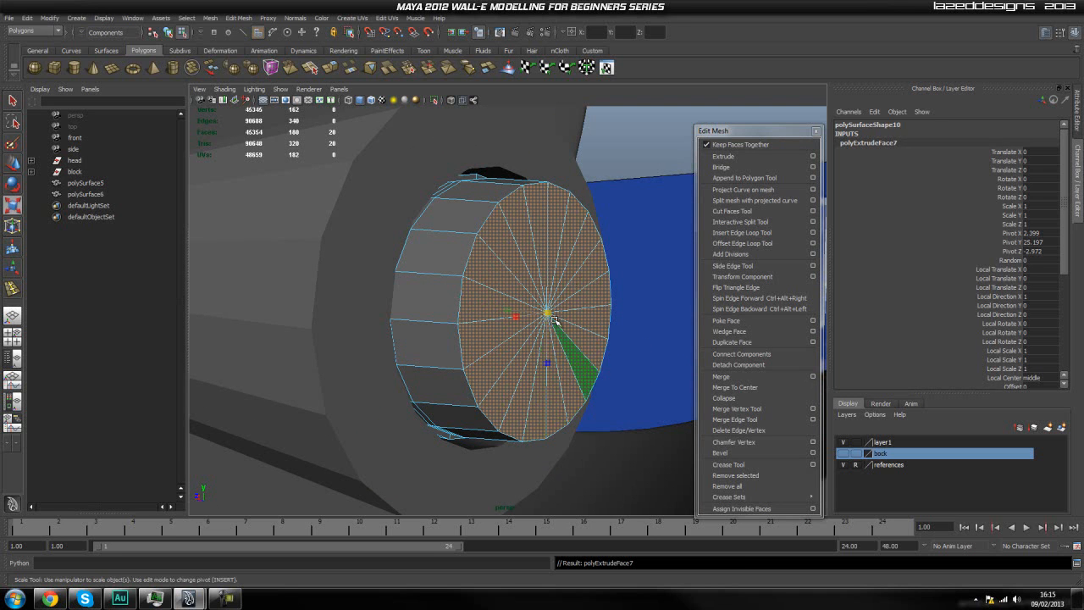
{"action": "left_click_drag", "start_coordinate": [550, 315], "coordinate": [542, 328]}
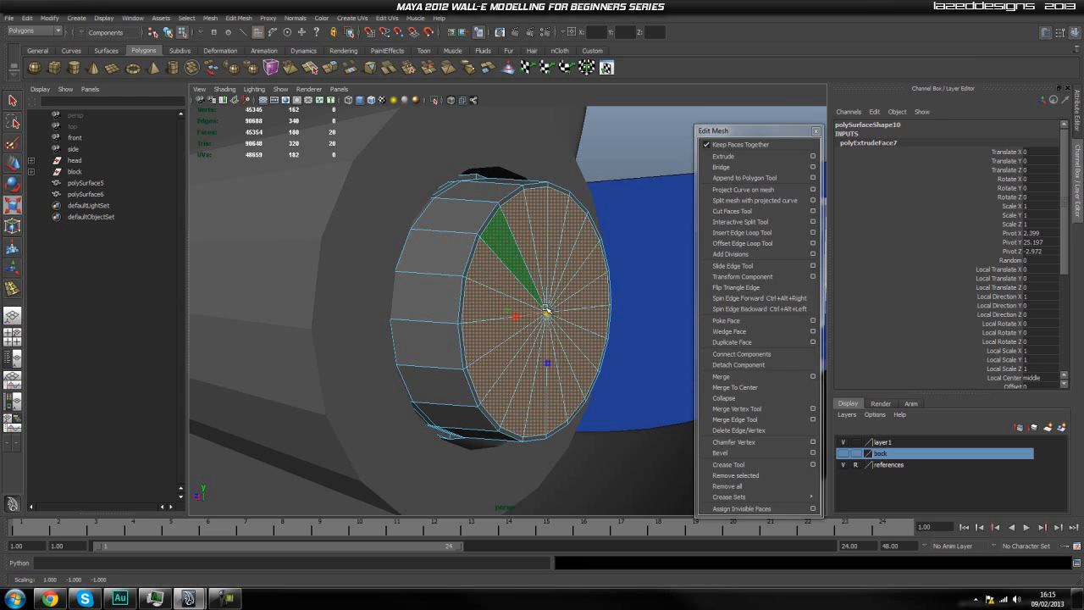
{"action": "key", "text": "g"}
{"action": "key", "text": "r"}
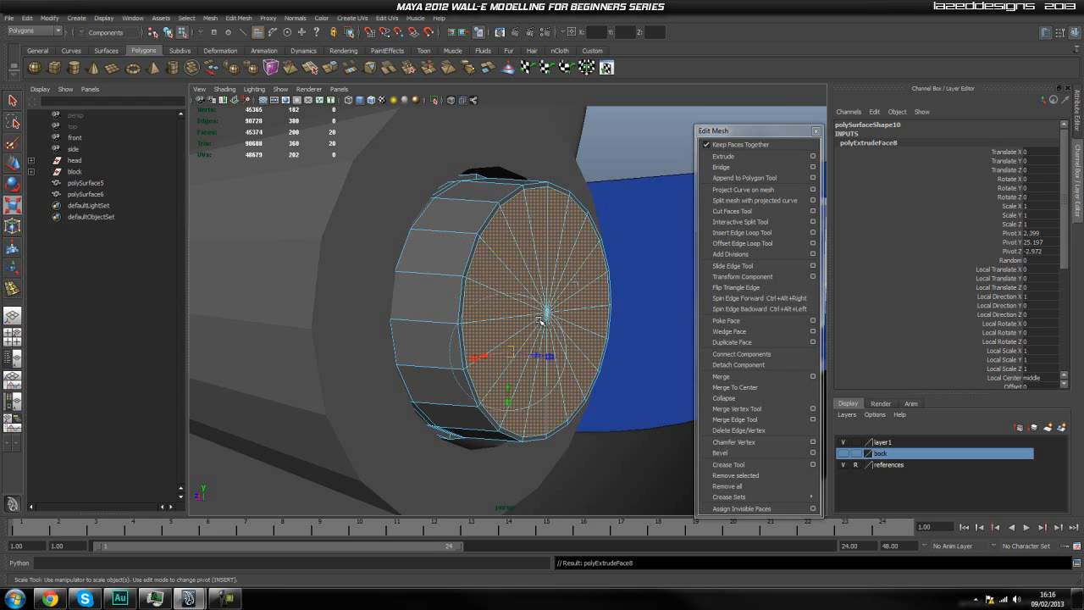
{"action": "left_click_drag", "start_coordinate": [546, 314], "coordinate": [467, 412]}
{"action": "left_click_drag", "start_coordinate": [463, 346], "coordinate": [502, 348]}
Add closely spaced extrusions to the central circle and push its faces back into the disc to Z about -2.925.
{"action": "key", "text": "ctrl+e"}
{"action": "scroll", "coordinate": [458, 350], "scroll_direction": "up", "scroll_amount": 3}
{"action": "key", "text": "ctrl+e"}
{"action": "key", "text": "ctrl+e"}
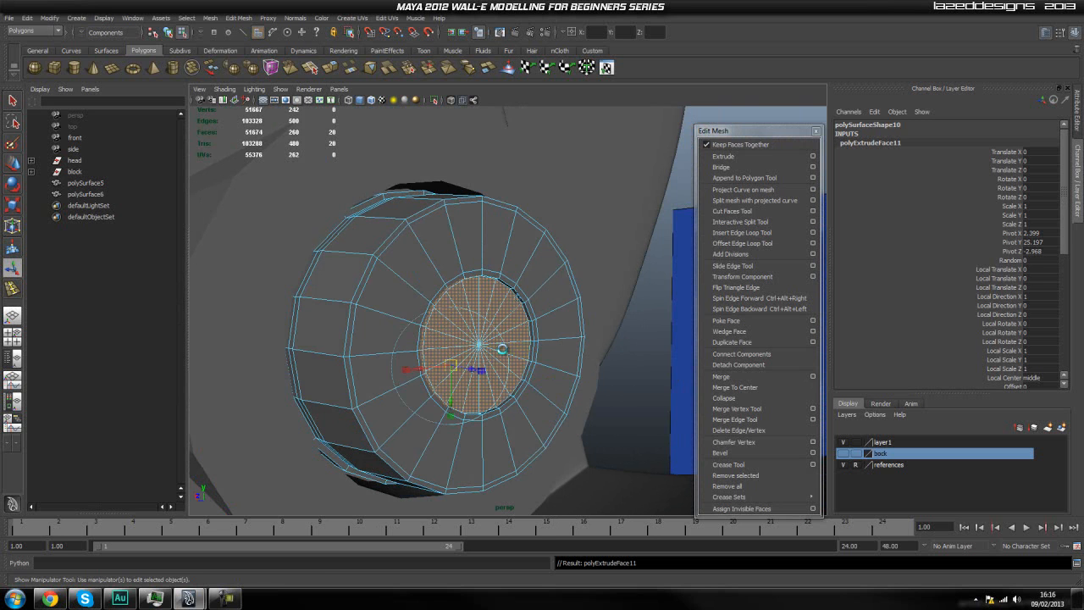
{"action": "left_click_drag", "start_coordinate": [505, 350], "coordinate": [462, 356]}
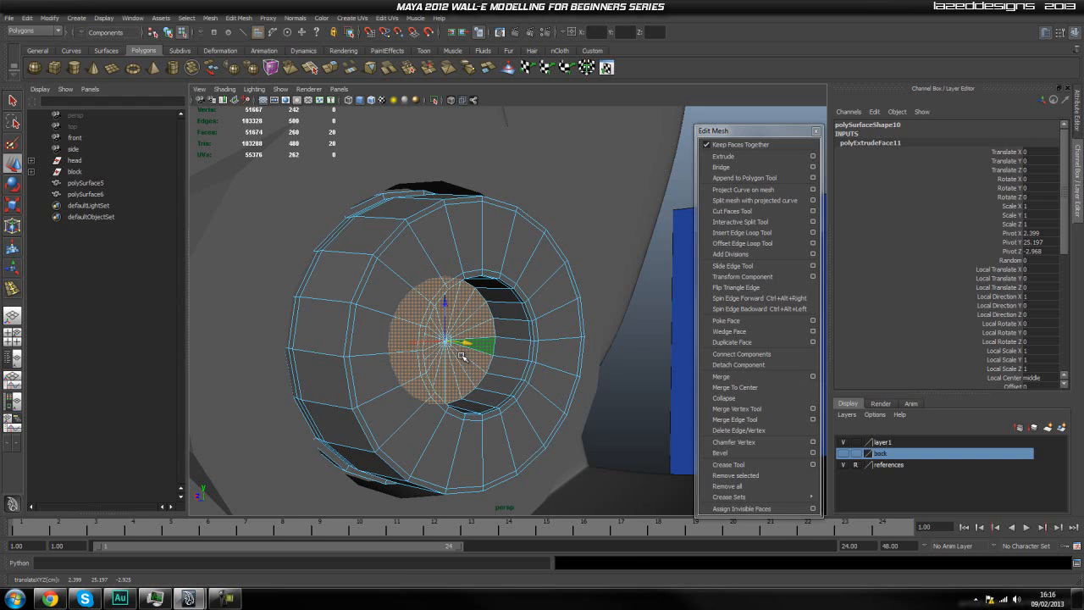
Extrude the hole's floor faces further into the disc and add another extrusion at its bottom.
{"action": "key", "text": "ctrl+e"}
{"action": "left_click_drag", "start_coordinate": [467, 349], "coordinate": [441, 346]}
{"action": "key", "text": "ctrl+e"}
Return the inner disc to object selection and isolate it in the viewport.
{"action": "key", "text": "q"}
{"action": "right_click_drag", "start_coordinate": [512, 345], "coordinate": [629, 283]}
{"action": "left_click", "coordinate": [560, 355]}
{"action": "mouse_move", "coordinate": [559, 350]}
{"action": "left_mouse_down", "text": "alt"}
{"action": "mouse_move", "coordinate": [520, 376]}
{"action": "mouse_move", "coordinate": [556, 365]}
{"action": "left_mouse_up", "text": "alt"}
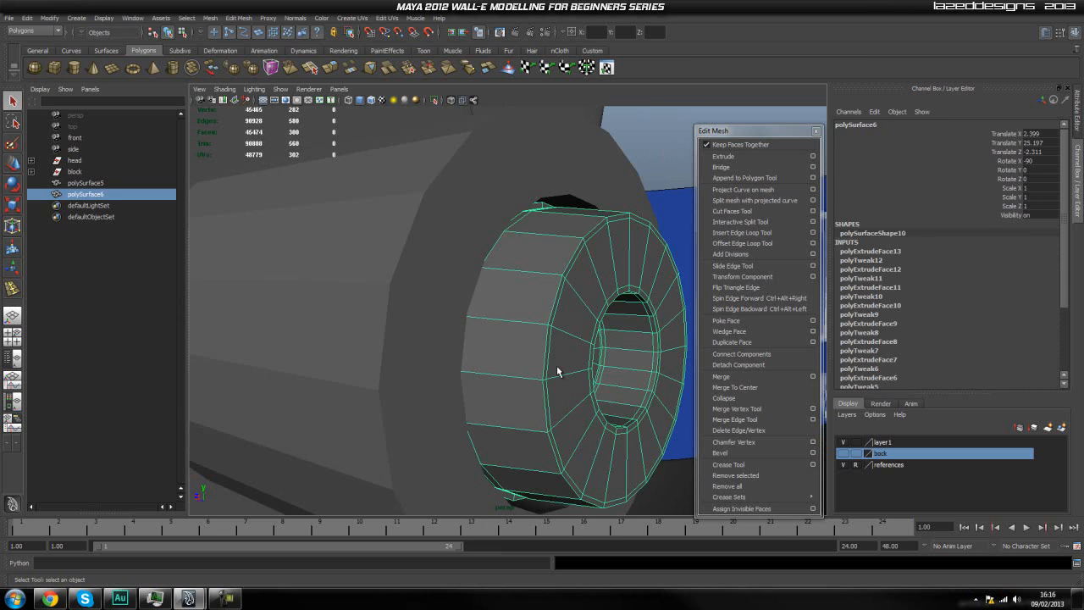
{"action": "left_click", "coordinate": [434, 101]}
{"action": "left_click", "coordinate": [575, 153]}
{"action": "left_click", "coordinate": [561, 303]}
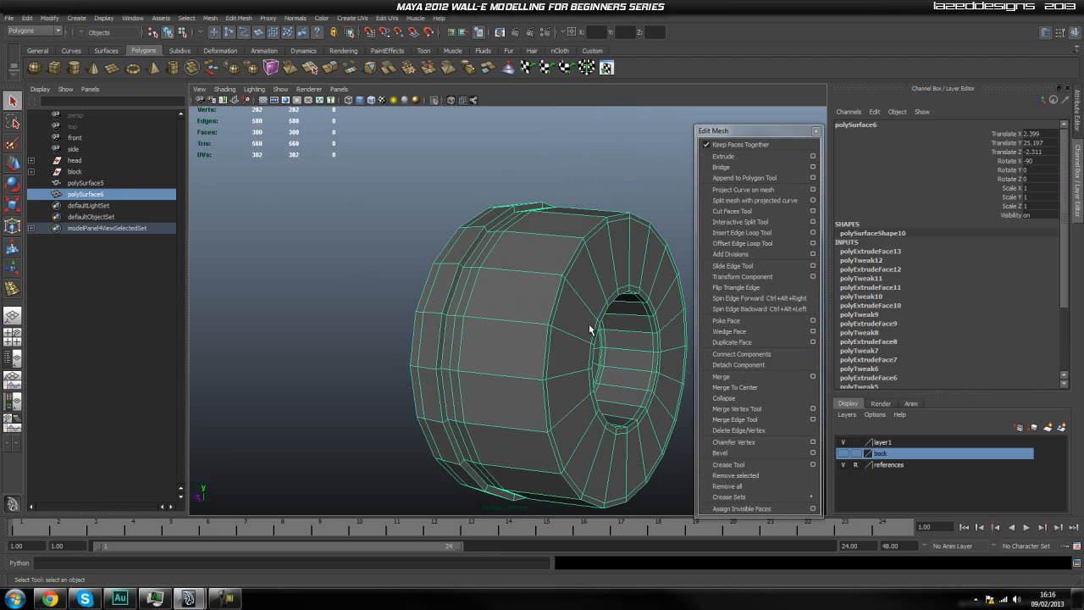
{"action": "left_click_drag", "start_coordinate": [592, 329], "coordinate": [581, 329], "text": "alt"}
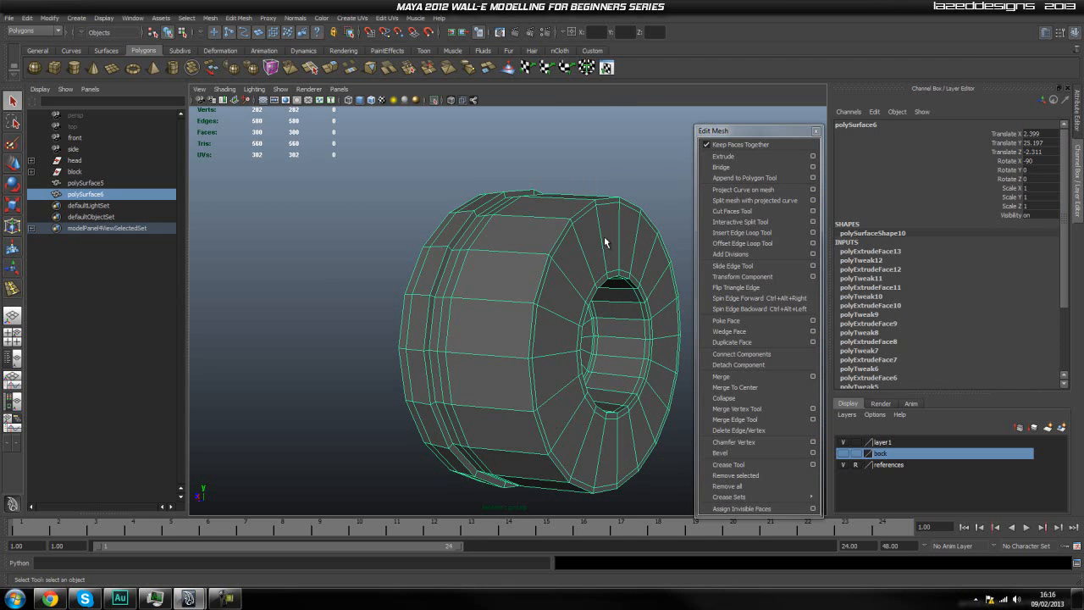
Insert an edge loop around the disc's outer wall, close to its front rim.
{"action": "left_click", "coordinate": [737, 233]}
{"action": "left_click", "coordinate": [532, 261]}
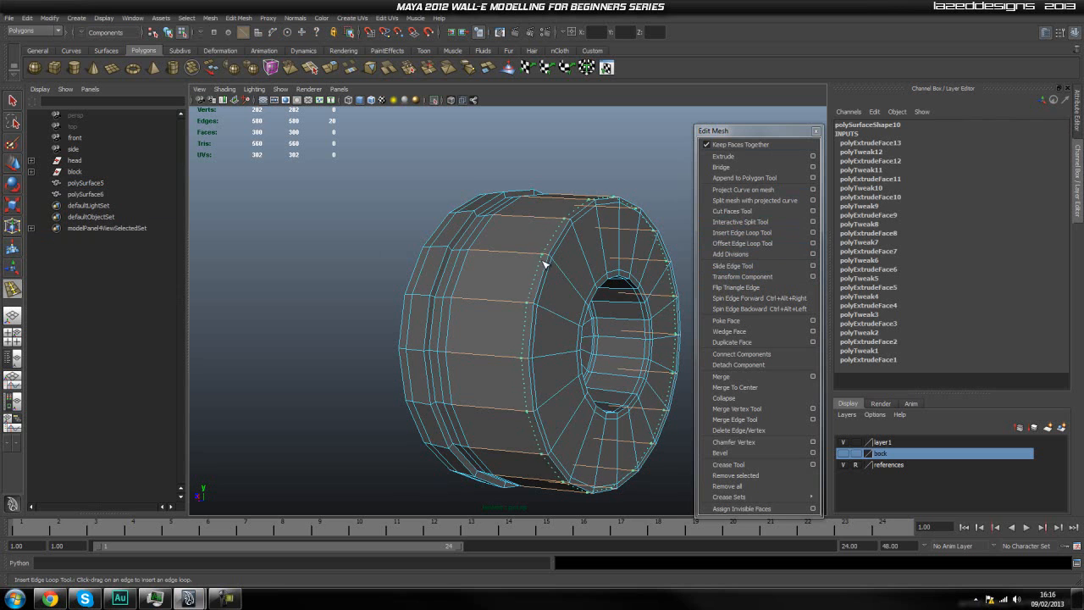
{"action": "left_click_drag", "start_coordinate": [546, 265], "coordinate": [549, 246]}
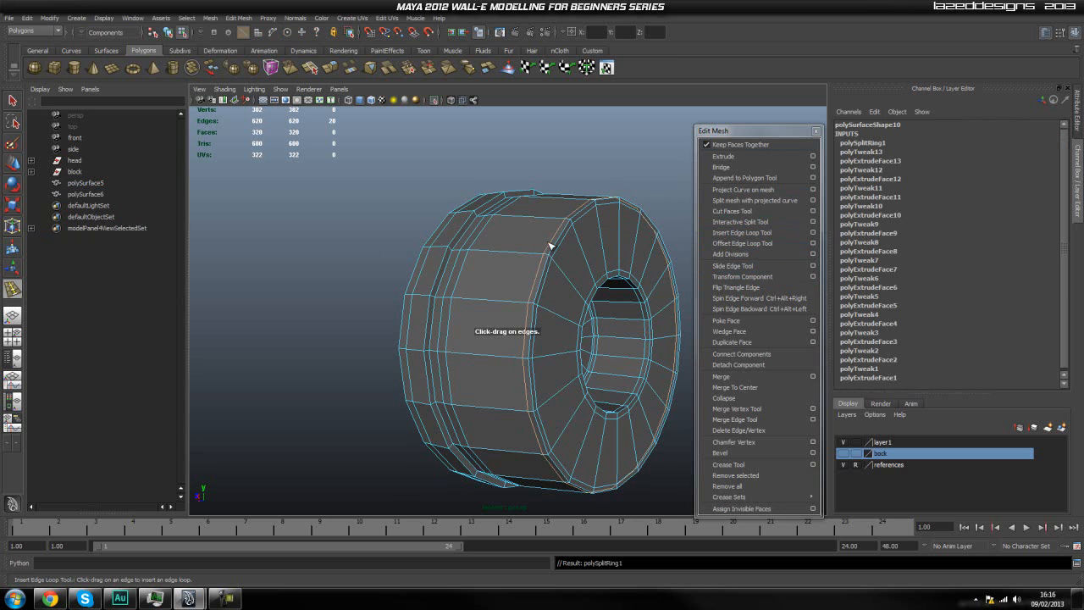
{"action": "middle_click_drag", "start_coordinate": [517, 298], "coordinate": [450, 309], "text": "alt"}
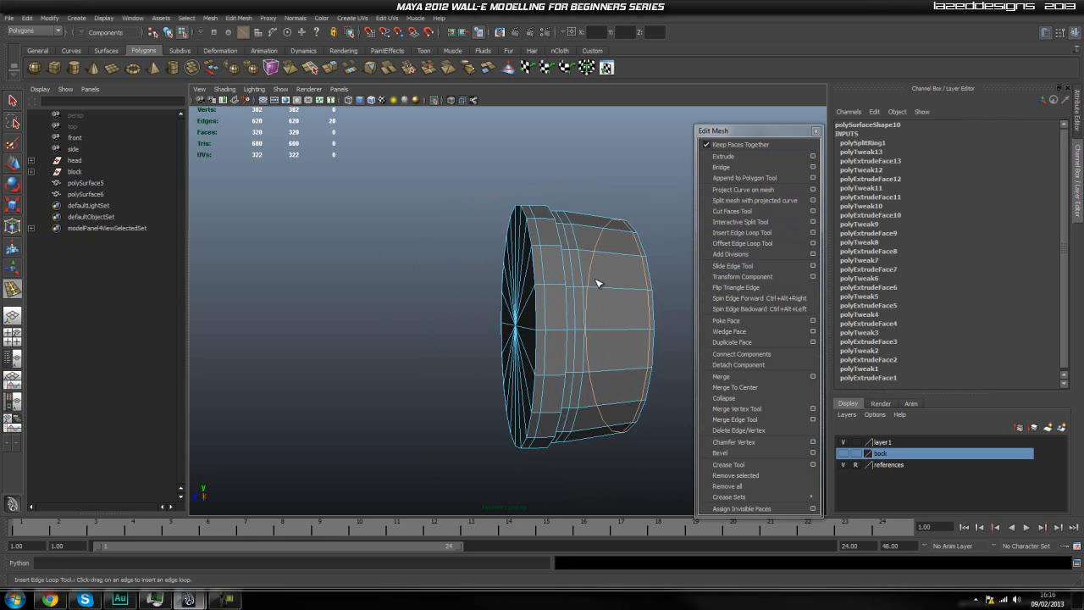
{"action": "right_click_drag", "start_coordinate": [596, 280], "coordinate": [631, 271]}
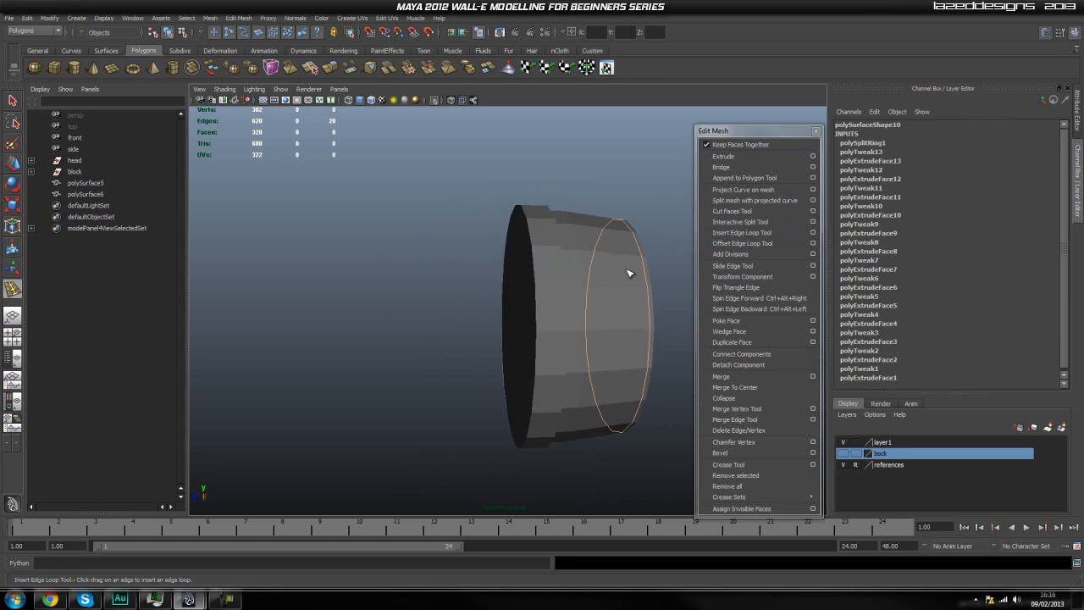
{"action": "left_click", "coordinate": [614, 271]}
{"action": "scroll", "coordinate": [612, 270], "scroll_direction": "up", "scroll_amount": 5}
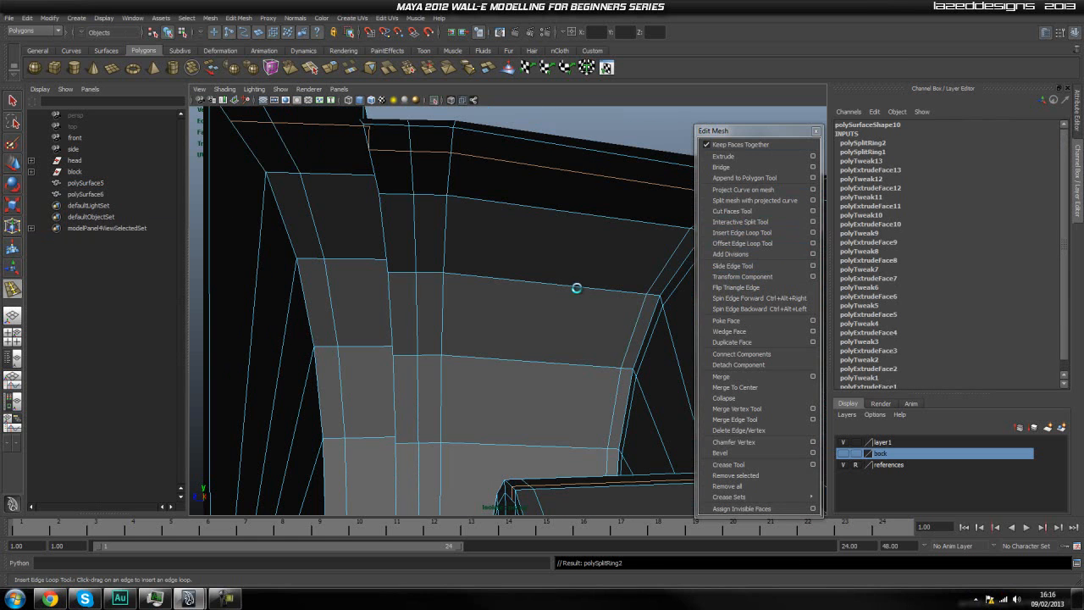
{"action": "key", "text": "ctrl+z"}
{"action": "scroll", "coordinate": [578, 288], "scroll_direction": "down", "scroll_amount": 6}
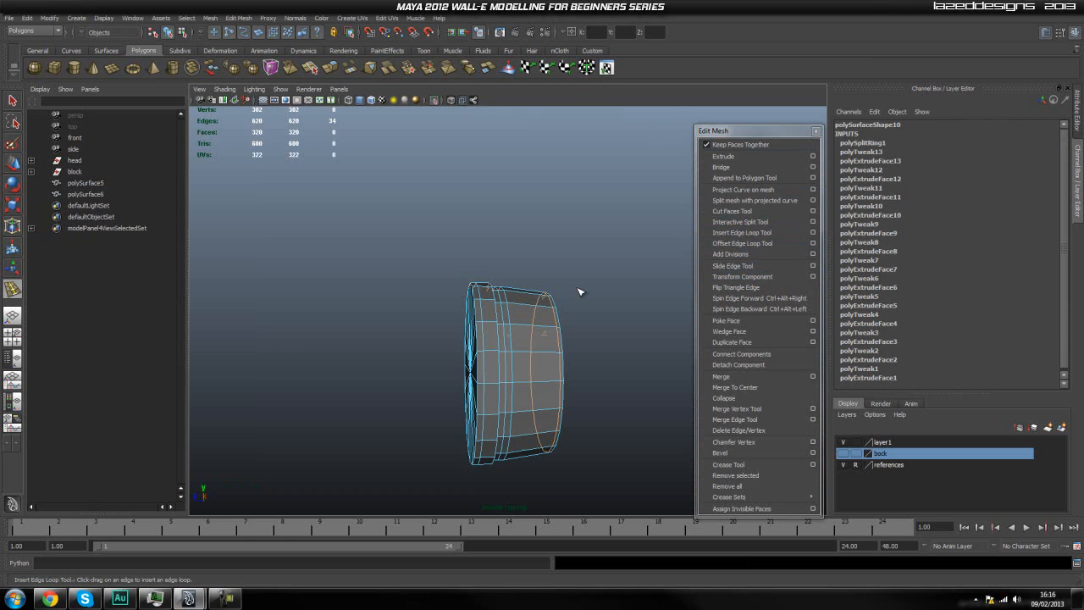
Leave the edge loop tool, reselect the whole inner disc as an object and frame it from the side.
{"action": "right_click", "coordinate": [536, 336]}
{"action": "key", "text": "q"}
{"action": "right_click_drag", "start_coordinate": [535, 336], "coordinate": [589, 312]}
{"action": "left_click", "coordinate": [526, 333]}
{"action": "left_click_drag", "start_coordinate": [526, 333], "coordinate": [534, 342], "text": "alt"}
{"action": "scroll", "coordinate": [534, 342], "scroll_direction": "up", "scroll_amount": 2}
{"action": "key", "text": "f"}
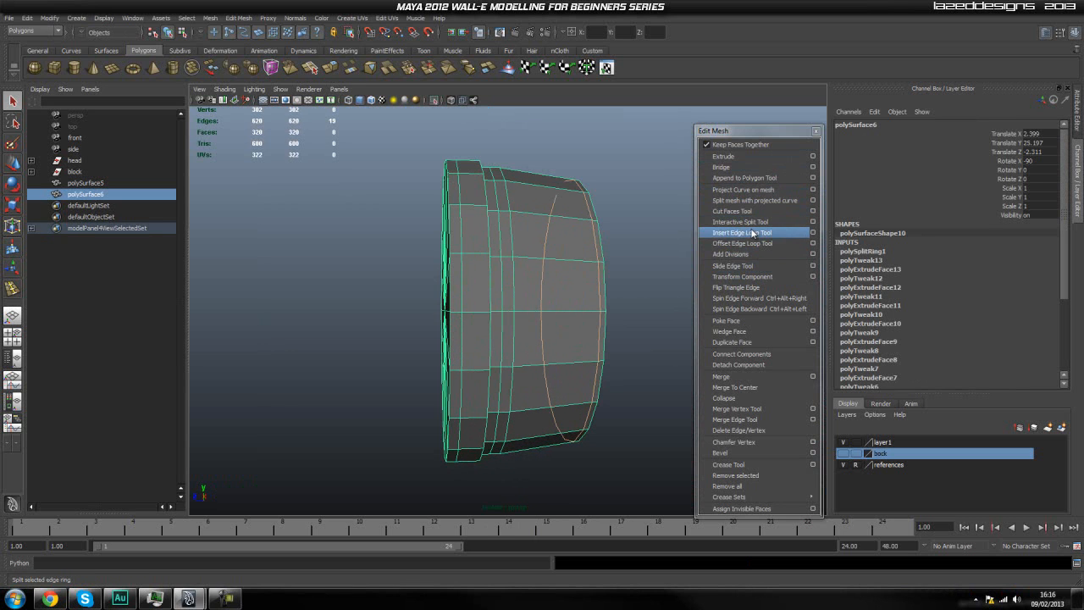
Clear the leftover edge selection on the inner disc and reselect the disc as a whole object.
{"action": "right_click_drag", "start_coordinate": [566, 247], "coordinate": [504, 247]}
{"action": "left_click", "coordinate": [623, 233]}
{"action": "left_click", "coordinate": [547, 256]}
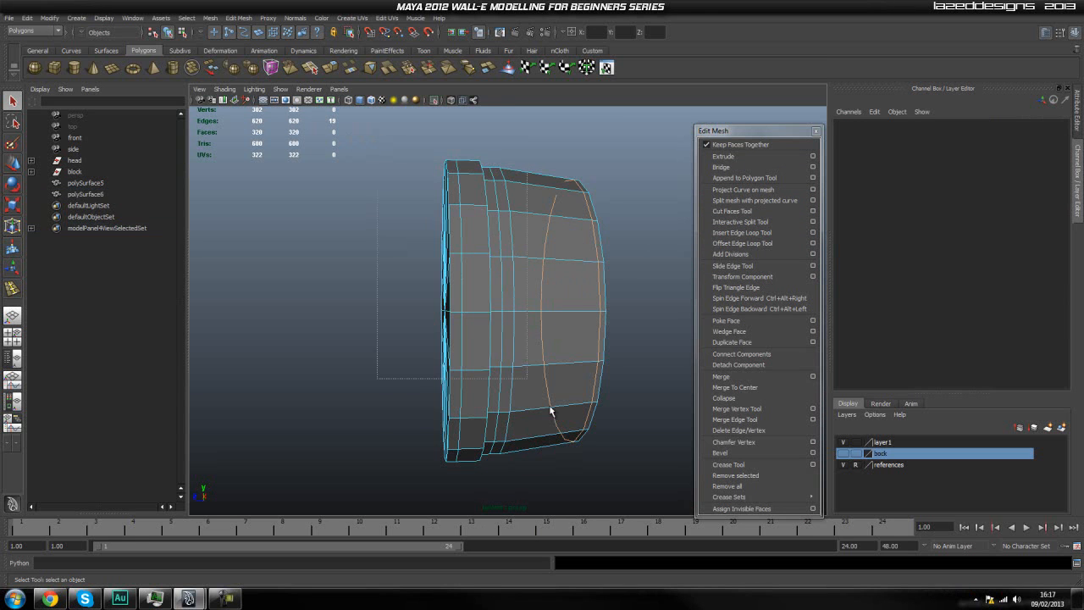
{"action": "left_click_drag", "start_coordinate": [455, 269], "coordinate": [632, 485]}
{"action": "left_click", "coordinate": [627, 269]}
{"action": "right_click_drag", "start_coordinate": [526, 250], "coordinate": [546, 225]}
{"action": "left_click", "coordinate": [546, 241]}
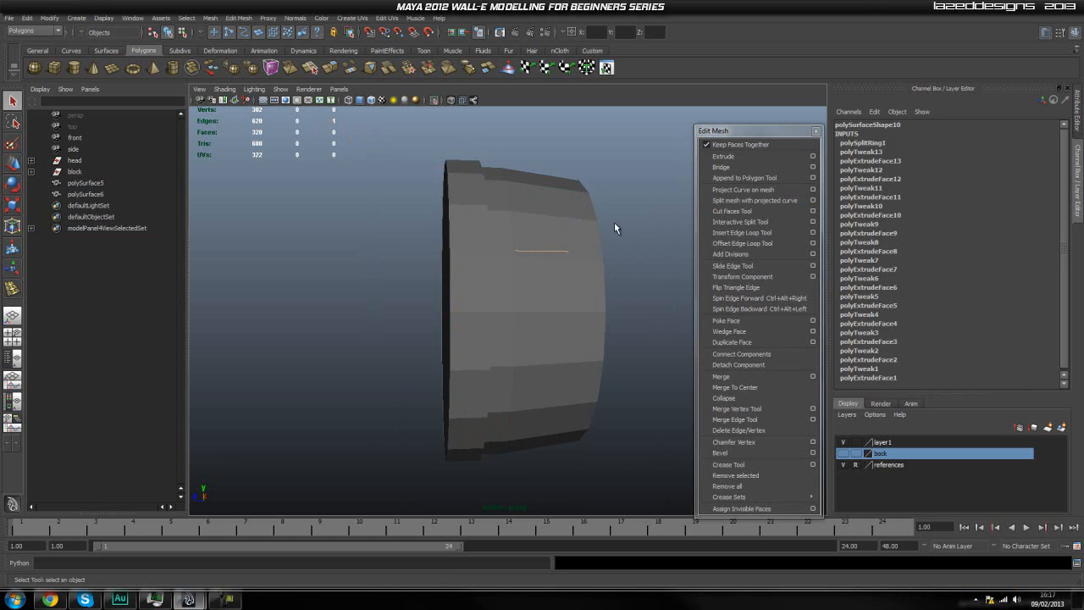
{"action": "left_click", "coordinate": [558, 253]}
{"action": "left_click", "coordinate": [560, 256]}
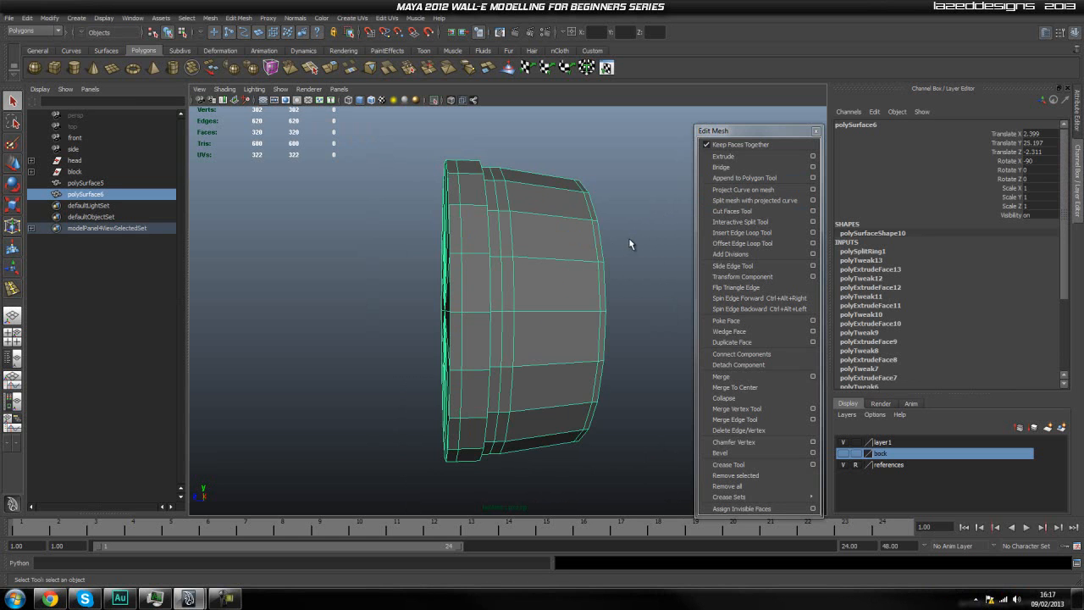
{"action": "left_click", "coordinate": [743, 222]}
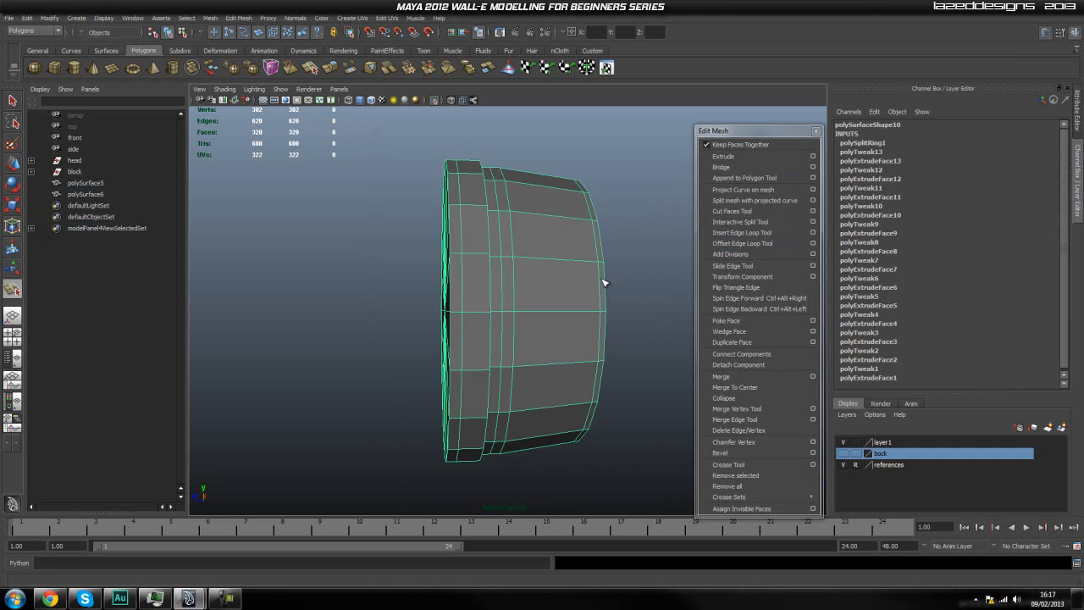
{"action": "left_click_drag", "start_coordinate": [524, 313], "coordinate": [635, 273], "text": "alt"}
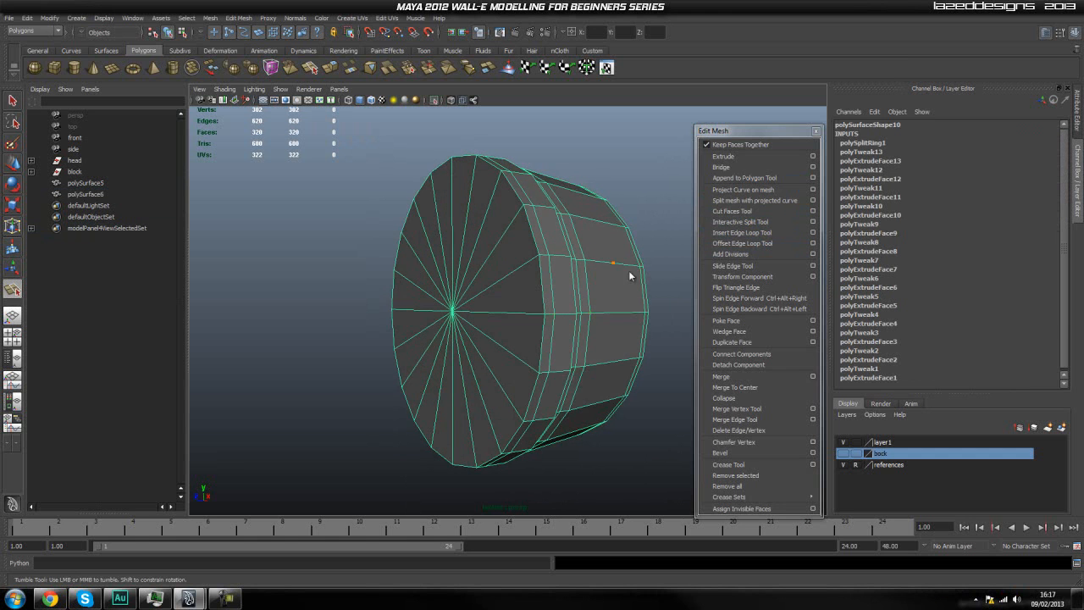
{"action": "left_click", "coordinate": [742, 243]}
{"action": "key", "text": "q"}
Select only the triangular faces of the inner disc's flat closed end, removing all side-wall faces from the selection.
{"action": "right_click_drag", "start_coordinate": [466, 315], "coordinate": [461, 341]}
{"action": "key", "text": "space"}
{"action": "left_click_drag", "start_coordinate": [445, 306], "coordinate": [481, 304]}
{"action": "scroll", "coordinate": [528, 341], "scroll_direction": "up", "scroll_amount": 6}
{"action": "middle_click_drag", "start_coordinate": [569, 355], "coordinate": [355, 219], "text": "alt"}
{"action": "left_click_drag", "start_coordinate": [583, 476], "coordinate": [611, 484]}
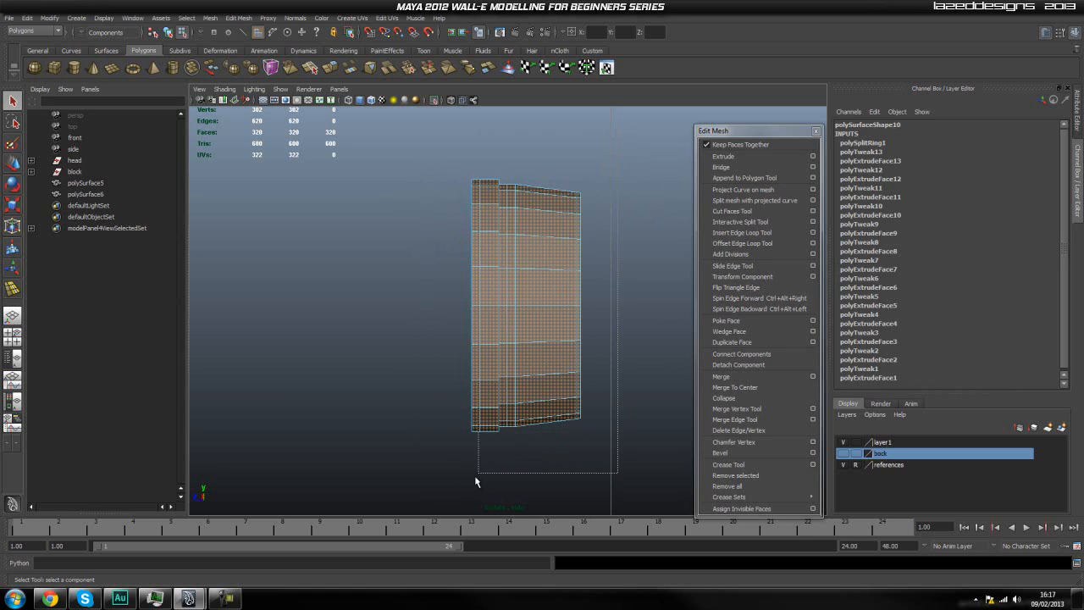
{"action": "left_click_drag", "start_coordinate": [473, 479], "coordinate": [474, 479], "text": "ctrl"}
{"action": "key", "text": "space"}
{"action": "left_click_drag", "start_coordinate": [489, 383], "coordinate": [483, 352]}
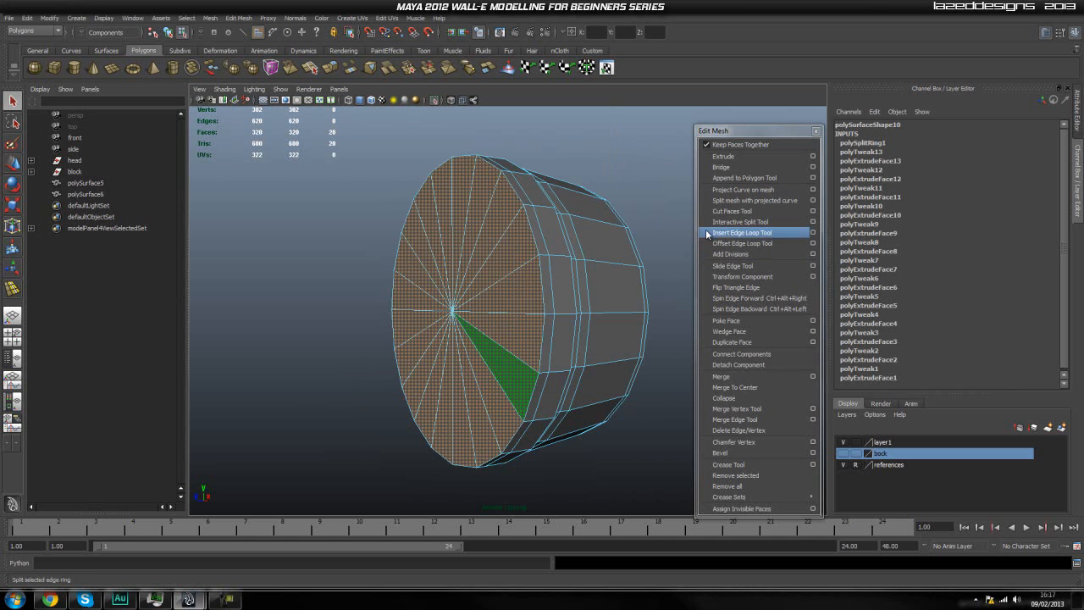
Extrude the flat end's faces and scale them inward to about 0.97, forming a narrow border at the rim.
{"action": "left_click", "coordinate": [756, 156]}
{"action": "key", "text": "r"}
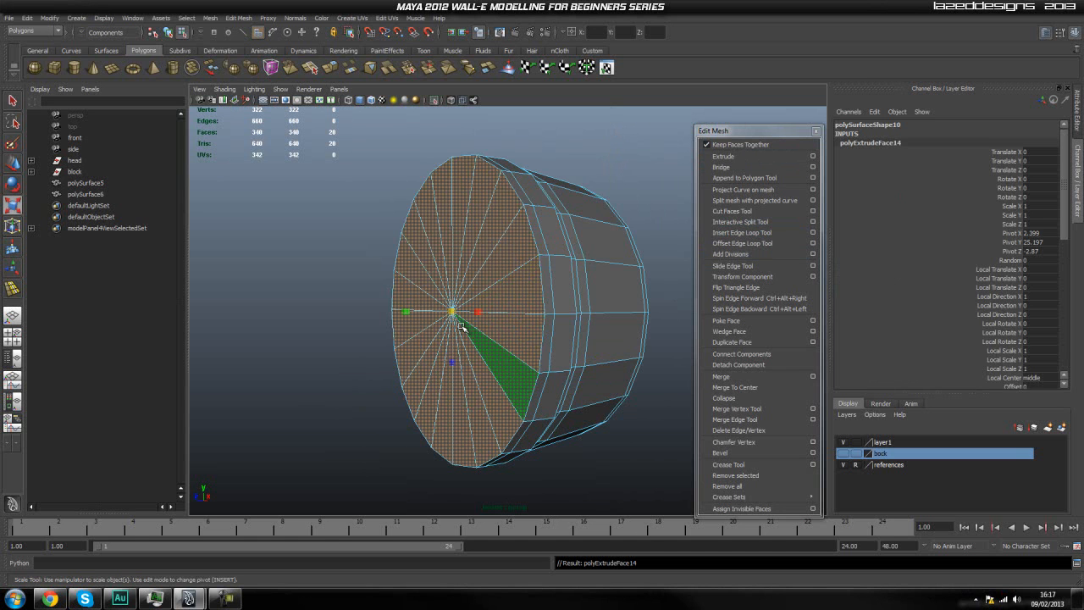
{"action": "left_click_drag", "start_coordinate": [450, 313], "coordinate": [443, 328]}
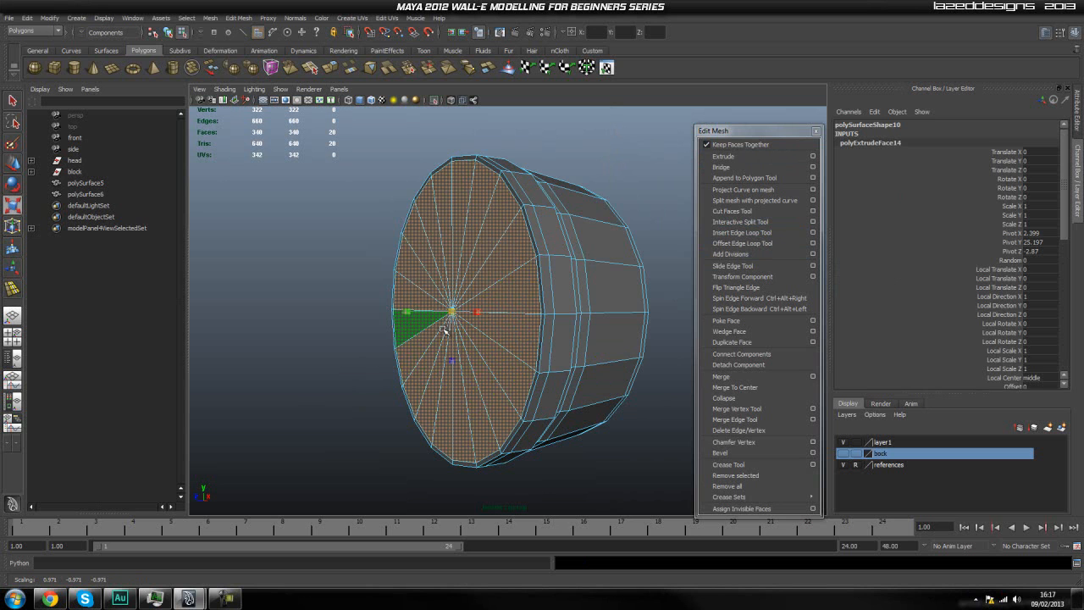
{"action": "key", "text": "q"}
Leave face selection and reselect the inner disc as a whole object.
{"action": "right_click_drag", "start_coordinate": [485, 312], "coordinate": [624, 184]}
{"action": "left_click", "coordinate": [624, 184]}
{"action": "left_click", "coordinate": [582, 245]}
{"action": "scroll", "coordinate": [579, 270], "scroll_direction": "up", "scroll_amount": 3}
{"action": "scroll", "coordinate": [573, 284], "scroll_direction": "down", "scroll_amount": 3}
Insert supporting edge loops around the inner disc's outer wall, on both sides of the narrow step.
{"action": "left_click_drag", "start_coordinate": [555, 301], "coordinate": [479, 298], "text": "alt"}
{"action": "scroll", "coordinate": [408, 290], "scroll_direction": "up", "scroll_amount": 5}
{"action": "scroll", "coordinate": [408, 290], "scroll_direction": "down", "scroll_amount": 5}
{"action": "scroll", "coordinate": [399, 292], "scroll_direction": "up", "scroll_amount": 6}
{"action": "scroll", "coordinate": [397, 293], "scroll_direction": "down", "scroll_amount": 2}
{"action": "scroll", "coordinate": [381, 297], "scroll_direction": "down", "scroll_amount": 4}
{"action": "middle_click_drag", "start_coordinate": [371, 297], "coordinate": [364, 299], "text": "alt"}
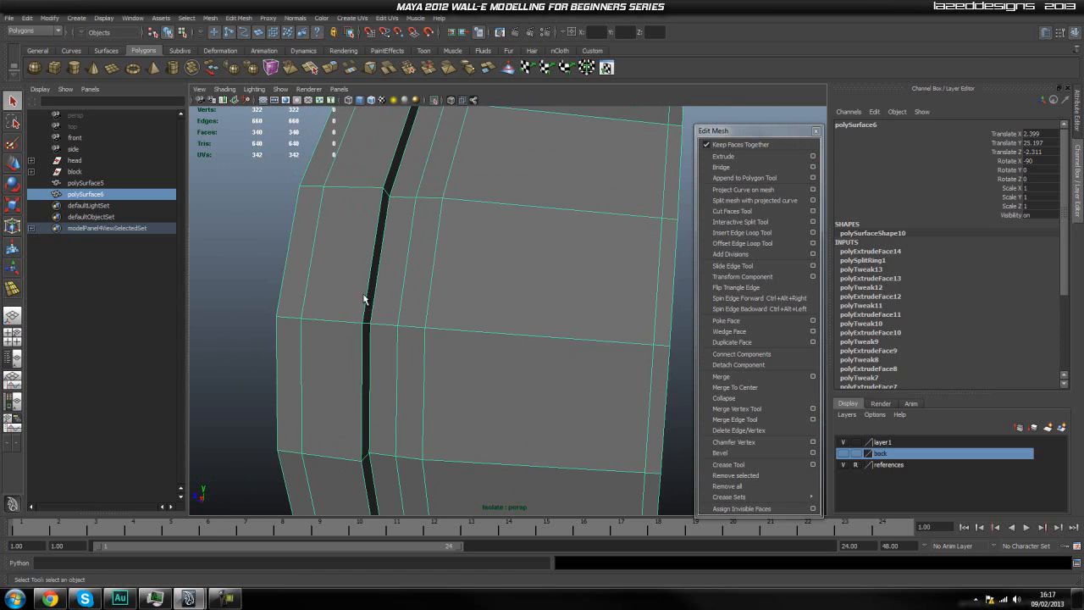
{"action": "left_click", "coordinate": [744, 234]}
{"action": "mouse_move", "coordinate": [359, 331]}
{"action": "left_mouse_down"}
{"action": "mouse_move", "coordinate": [371, 316]}
{"action": "mouse_move", "coordinate": [360, 315]}
{"action": "left_mouse_up"}
{"action": "scroll", "coordinate": [362, 322], "scroll_direction": "down", "scroll_amount": 5}
{"action": "mouse_move", "coordinate": [415, 302]}
{"action": "right_mouse_down", "text": "shift"}
{"action": "mouse_move", "coordinate": [365, 299]}
{"action": "mouse_move", "coordinate": [427, 303]}
{"action": "right_mouse_up", "text": "shift"}
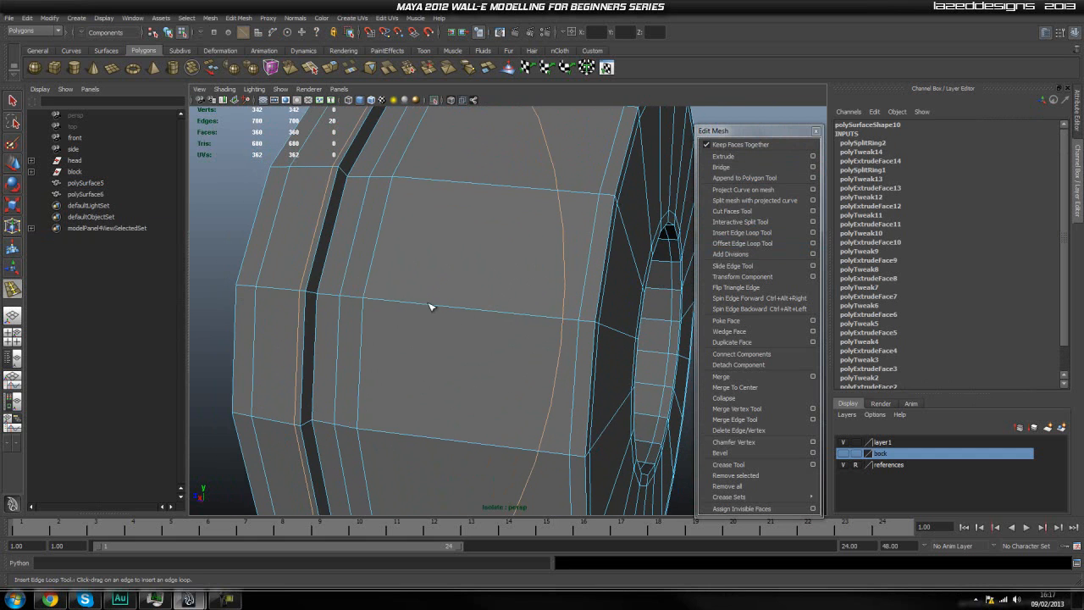
{"action": "left_click_drag", "start_coordinate": [315, 294], "coordinate": [325, 299]}
{"action": "scroll", "coordinate": [444, 305], "scroll_direction": "down", "scroll_amount": 5}
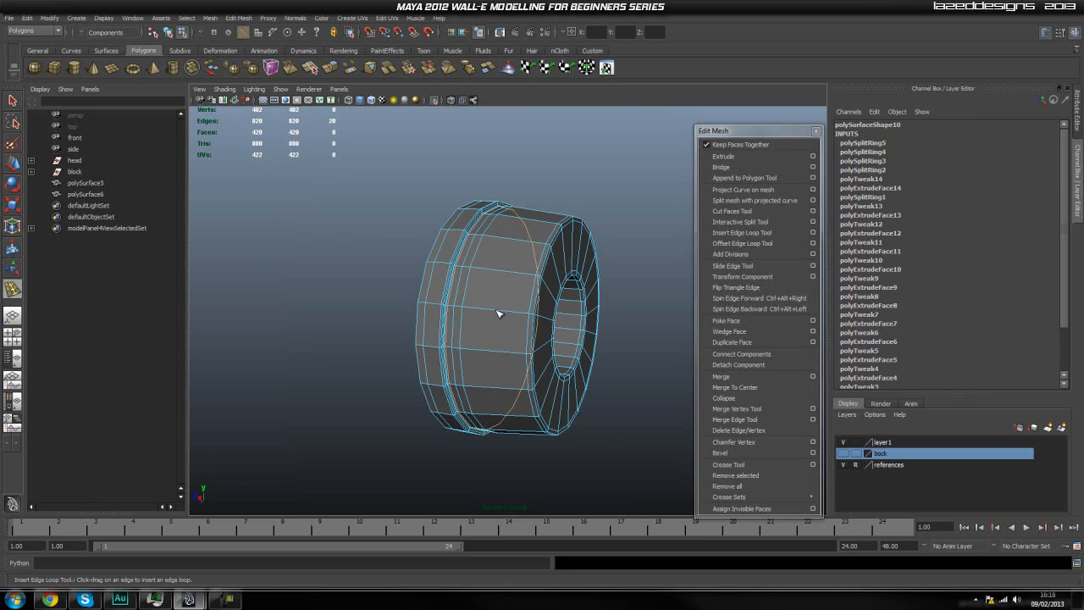
Return the disc to object selection and end its isolation so the surrounding model is shown.
{"action": "key", "text": "q"}
{"action": "key", "text": "F8"}
{"action": "left_click", "coordinate": [528, 286]}
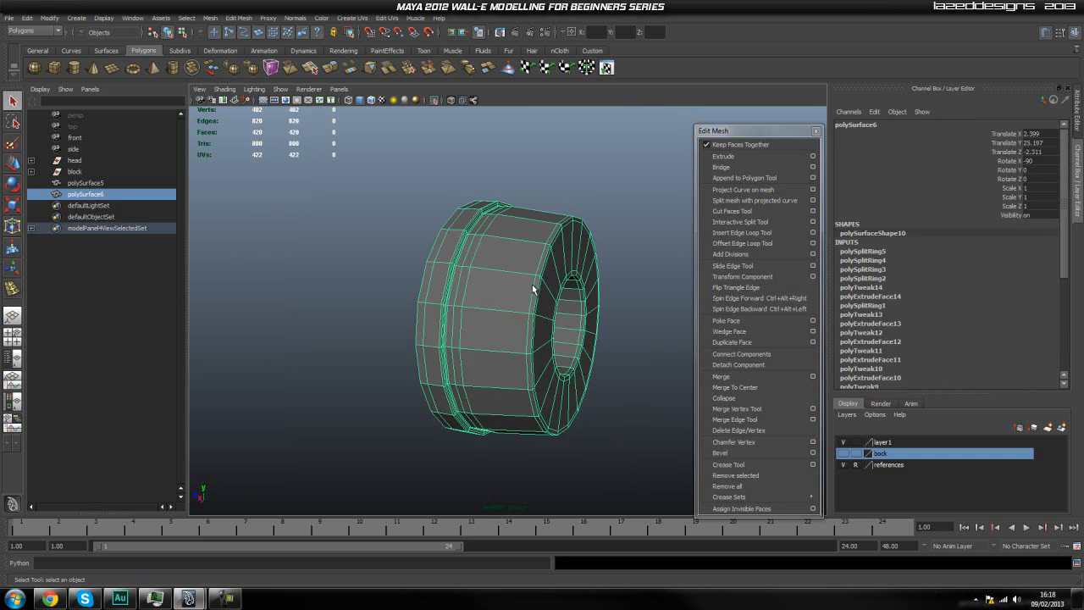
{"action": "left_click", "coordinate": [605, 213]}
{"action": "left_click_drag", "start_coordinate": [605, 213], "coordinate": [527, 312], "text": "alt"}
{"action": "left_click", "coordinate": [434, 100]}
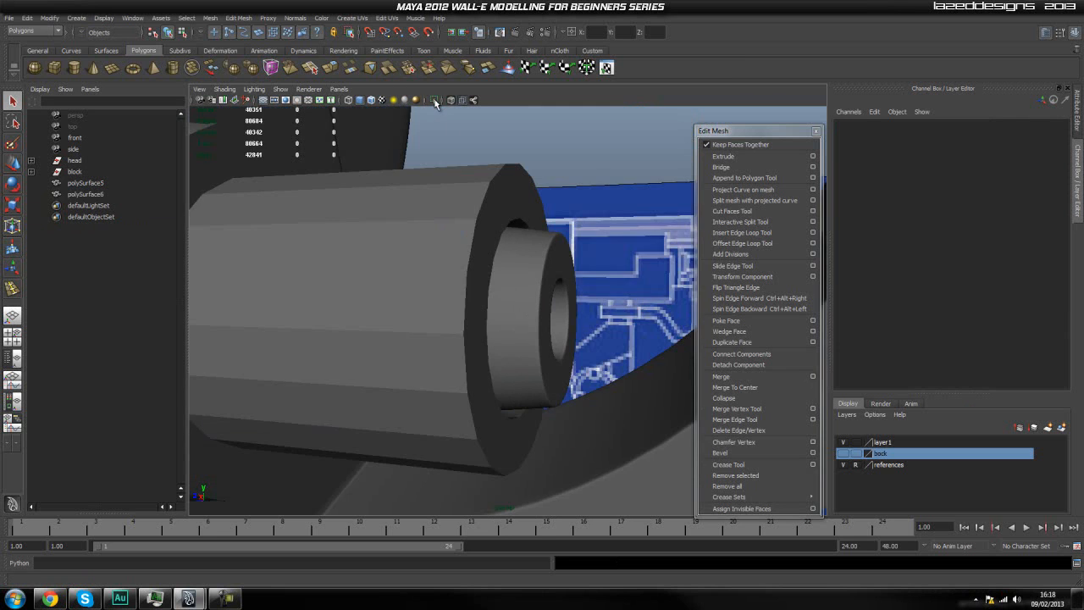
Examine how the inner disc sits inside the stepped cylinder, using the unsmoothed display.
{"action": "left_click", "coordinate": [516, 223]}
{"action": "left_click", "coordinate": [575, 200]}
{"action": "scroll", "coordinate": [575, 200], "scroll_direction": "down", "scroll_amount": 4}
{"action": "left_click_drag", "start_coordinate": [583, 262], "coordinate": [572, 310], "text": "alt"}
{"action": "scroll", "coordinate": [573, 305], "scroll_direction": "up", "scroll_amount": 2}
{"action": "scroll", "coordinate": [428, 328], "scroll_direction": "down", "scroll_amount": 2}
{"action": "scroll", "coordinate": [432, 327], "scroll_direction": "up", "scroll_amount": 2}
{"action": "middle_click_drag", "start_coordinate": [440, 324], "coordinate": [441, 324], "text": "alt"}
{"action": "scroll", "coordinate": [440, 324], "scroll_direction": "up", "scroll_amount": 1}
{"action": "left_click", "coordinate": [453, 330]}
{"action": "key", "text": "1"}
Preview the stepped cylinder smoothed and return it to the unsmoothed display.
{"action": "left_click", "coordinate": [532, 218]}
{"action": "left_click", "coordinate": [508, 257]}
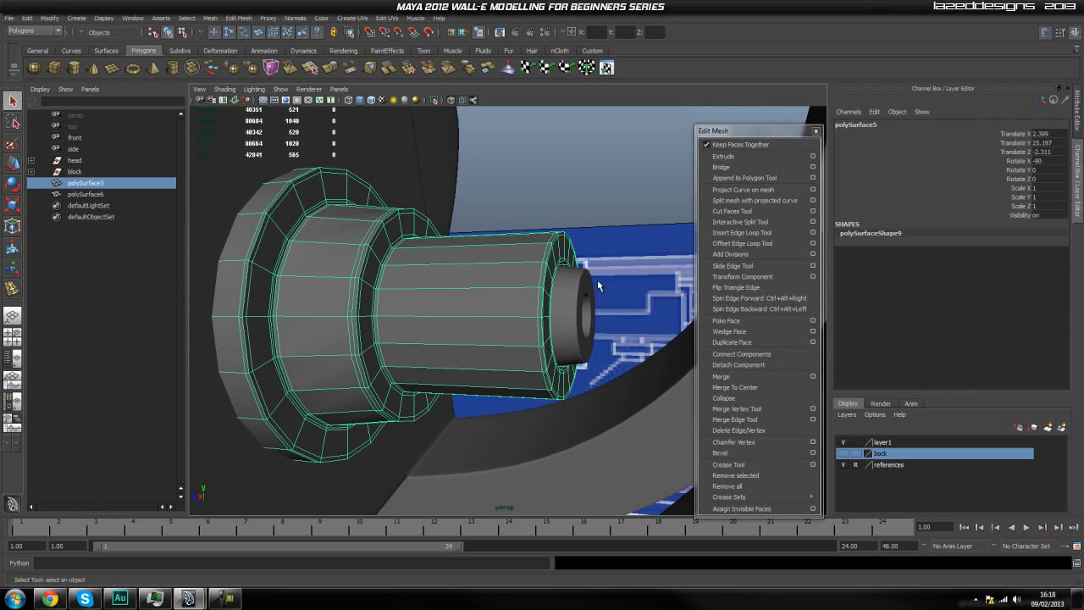
{"action": "key", "text": "3"}
{"action": "left_click", "coordinate": [547, 189]}
{"action": "scroll", "coordinate": [554, 234], "scroll_direction": "down", "scroll_amount": 1}
{"action": "left_click_drag", "start_coordinate": [542, 324], "coordinate": [511, 330], "text": "alt"}
{"action": "left_click", "coordinate": [511, 330]}
{"action": "key", "text": "1"}
Insert two closely spaced pairs of edge loops around the cylinder's narrow front section, enclosing a middle band.
{"action": "left_click_drag", "start_coordinate": [472, 289], "coordinate": [503, 300], "text": "alt"}
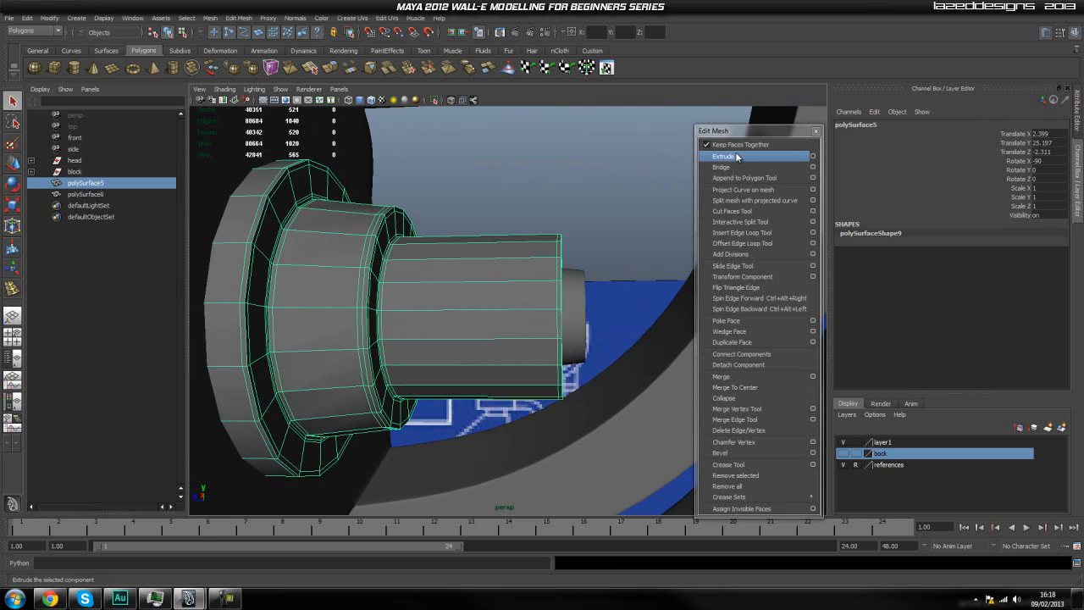
{"action": "left_click", "coordinate": [742, 232]}
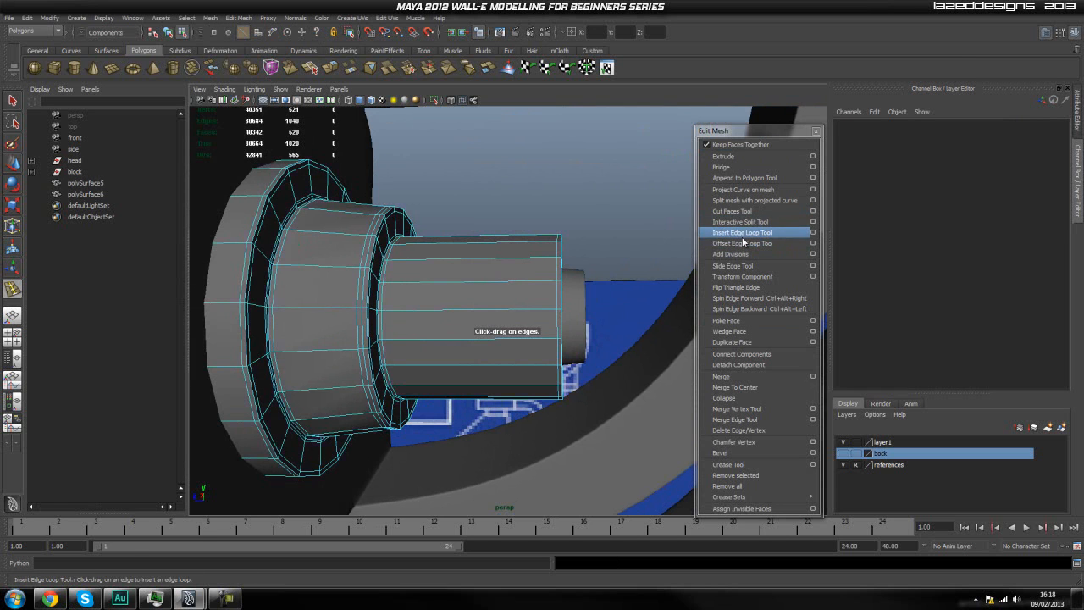
{"action": "left_click_drag", "start_coordinate": [513, 259], "coordinate": [450, 264]}
{"action": "left_click", "coordinate": [445, 264]}
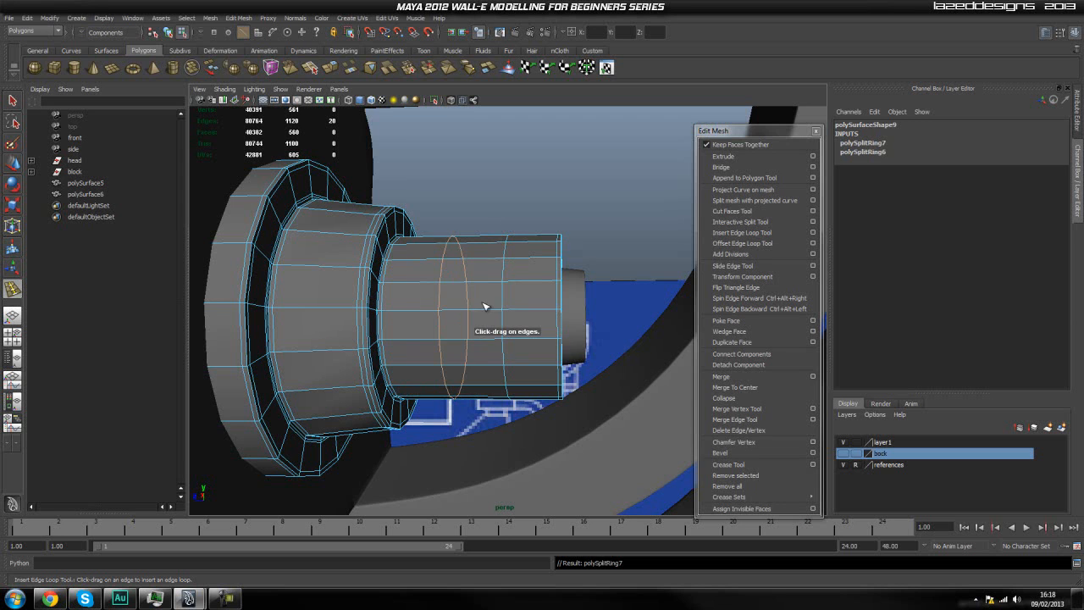
{"action": "scroll", "coordinate": [479, 299], "scroll_direction": "up", "scroll_amount": 2}
{"action": "left_click_drag", "start_coordinate": [503, 280], "coordinate": [507, 277]}
{"action": "left_click_drag", "start_coordinate": [432, 284], "coordinate": [426, 276]}
{"action": "key", "text": "q"}
Select every other face around the middle band of the cylinder's front section.
{"action": "right_click_drag", "start_coordinate": [463, 310], "coordinate": [462, 343]}
{"action": "left_click", "coordinate": [465, 320]}
{"action": "left_click", "coordinate": [478, 262], "text": "shift"}
{"action": "left_click", "coordinate": [487, 222], "text": "shift"}
{"action": "left_click", "coordinate": [483, 393], "text": "shift"}
{"action": "left_click_drag", "start_coordinate": [518, 409], "coordinate": [471, 282], "text": "alt"}
{"action": "left_click", "coordinate": [487, 405], "text": "shift"}
{"action": "left_click", "coordinate": [489, 337], "text": "shift"}
{"action": "left_click", "coordinate": [476, 301], "text": "shift"}
{"action": "left_click", "coordinate": [471, 282], "text": "shift"}
{"action": "left_click_drag", "start_coordinate": [497, 331], "coordinate": [469, 329], "text": "alt"}
{"action": "key", "text": "ctrl+1"}
{"action": "left_click", "coordinate": [459, 330], "text": "shift"}
{"action": "left_click", "coordinate": [482, 389], "text": "shift"}
{"action": "mouse_move", "coordinate": [484, 390]}
{"action": "left_mouse_down", "text": "alt"}
{"action": "mouse_move", "coordinate": [562, 399]}
{"action": "mouse_move", "coordinate": [498, 374]}
{"action": "mouse_move", "coordinate": [453, 381]}
{"action": "left_mouse_up", "text": "alt"}
{"action": "right_click_drag", "start_coordinate": [453, 381], "coordinate": [516, 386], "text": "alt"}
{"action": "left_click_drag", "start_coordinate": [516, 387], "coordinate": [576, 439], "text": "alt"}
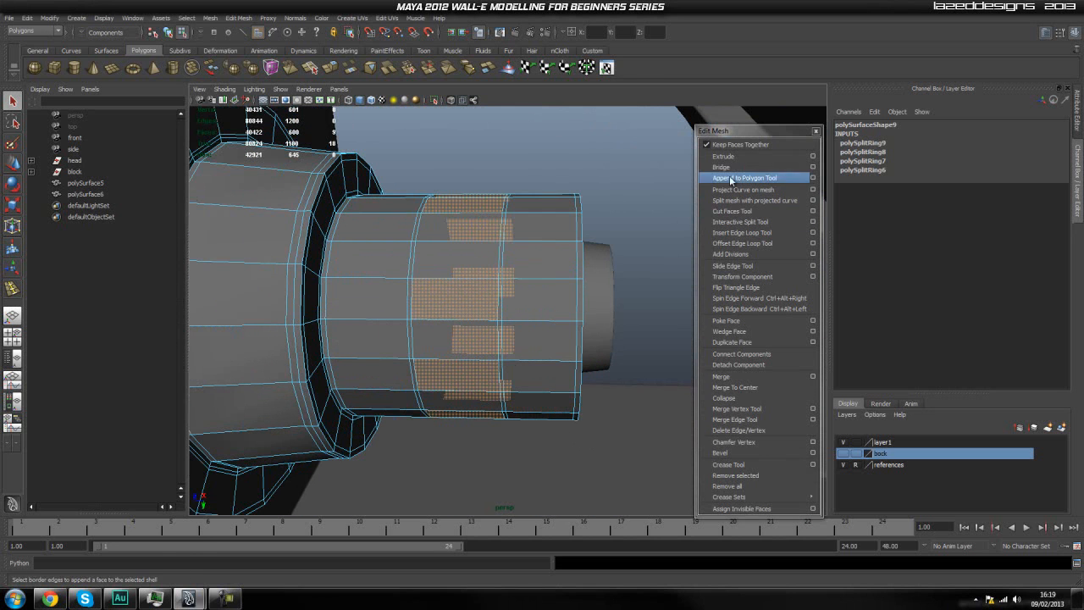
Extrude the alternating band faces, undo the trial move, and switch the extrude manipulator's alignment.
{"action": "left_click", "coordinate": [723, 156]}
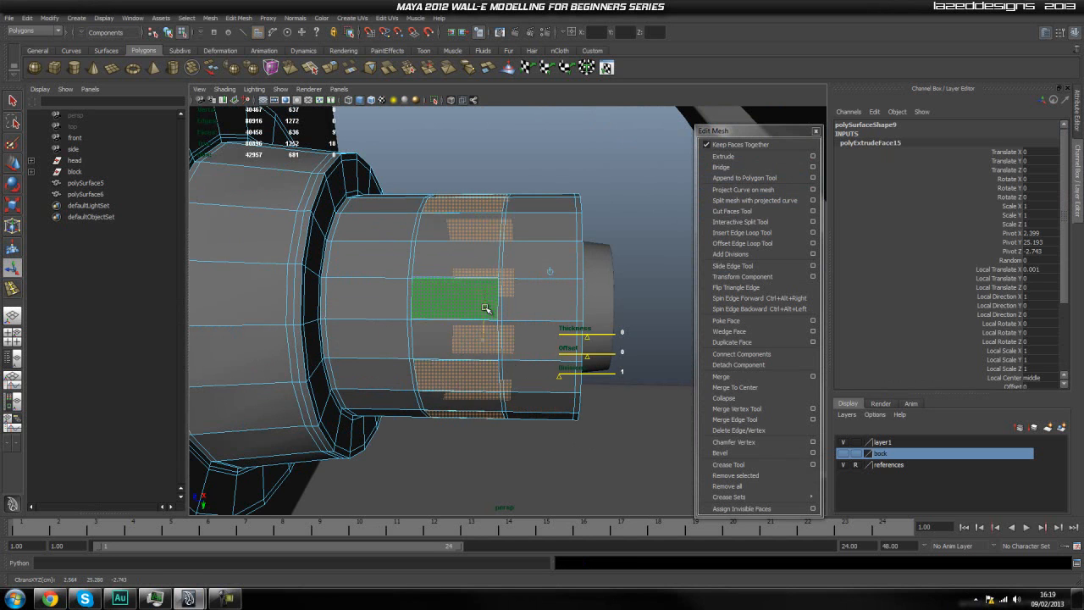
{"action": "left_click_drag", "start_coordinate": [485, 310], "coordinate": [487, 303]}
{"action": "key", "text": "ctrl+z"}
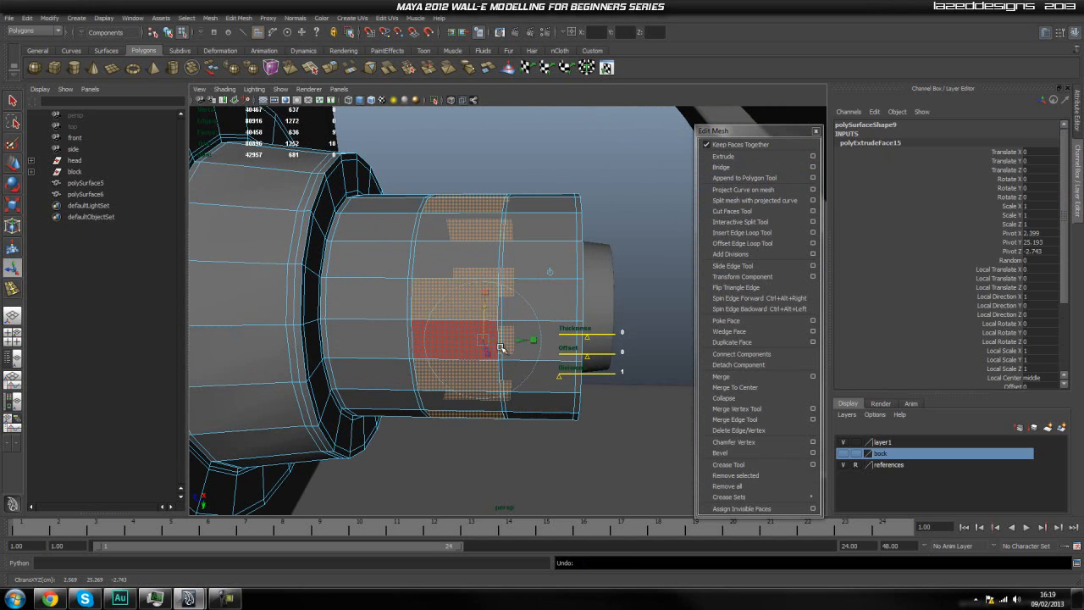
{"action": "left_click_drag", "start_coordinate": [643, 365], "coordinate": [621, 362], "text": "alt"}
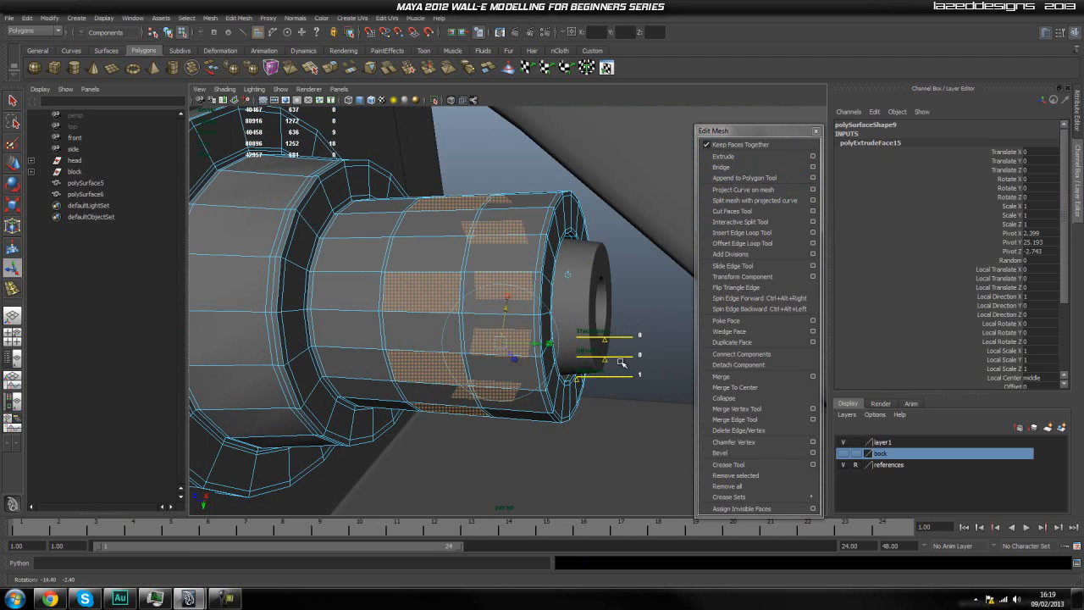
{"action": "left_click", "coordinate": [569, 276]}
Scale the extruded band faces inward to about 0.93 as recessed pockets, undoing the trial move and single-axis scaling.
{"action": "left_click_drag", "start_coordinate": [470, 333], "coordinate": [472, 344]}
{"action": "key", "text": "ctrl+z"}
{"action": "key", "text": "r"}
{"action": "left_click_drag", "start_coordinate": [468, 304], "coordinate": [527, 373]}
{"action": "left_click_drag", "start_coordinate": [465, 351], "coordinate": [465, 345]}
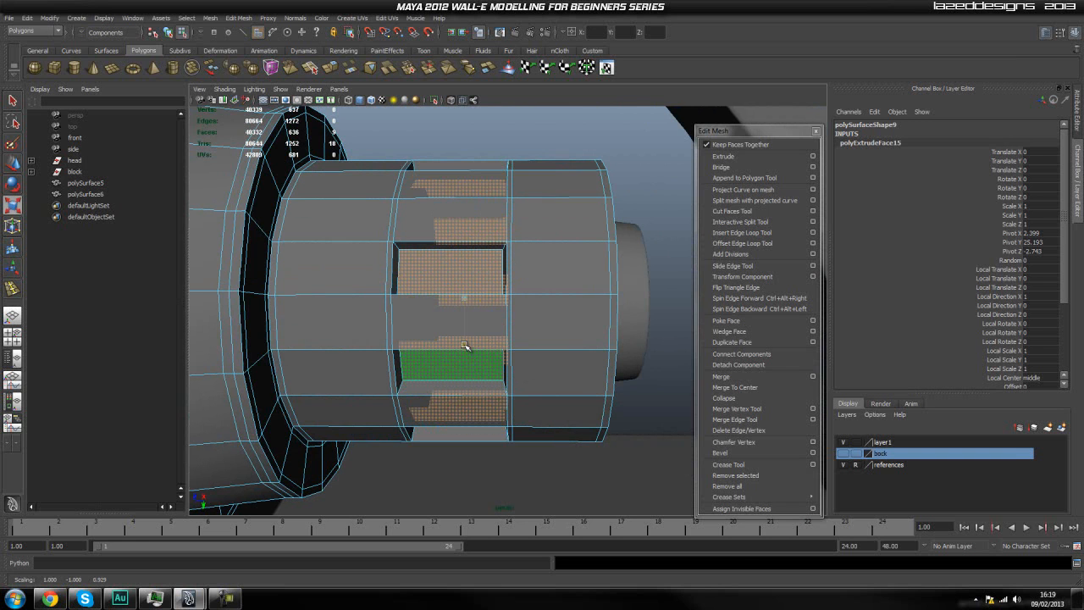
{"action": "key", "text": "ctrl+z"}
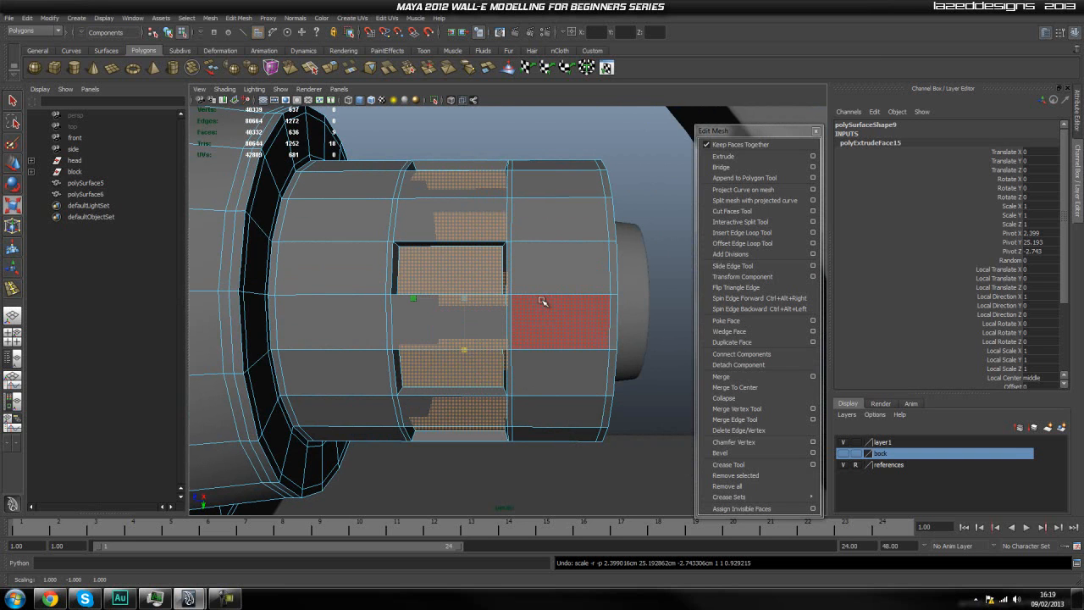
Return the cylinder to object selection and examine the recessed pockets up close.
{"action": "key", "text": "q"}
{"action": "right_click_drag", "start_coordinate": [518, 285], "coordinate": [584, 269]}
{"action": "left_click", "coordinate": [636, 197]}
{"action": "scroll", "coordinate": [637, 214], "scroll_direction": "down", "scroll_amount": 3}
{"action": "left_click_drag", "start_coordinate": [613, 327], "coordinate": [565, 334], "text": "alt"}
{"action": "scroll", "coordinate": [444, 324], "scroll_direction": "up", "scroll_amount": 3}
{"action": "middle_click_drag", "start_coordinate": [444, 324], "coordinate": [500, 341], "text": "alt"}
{"action": "left_click", "coordinate": [471, 296]}
{"action": "scroll", "coordinate": [470, 306], "scroll_direction": "up", "scroll_amount": 3}
{"action": "scroll", "coordinate": [470, 308], "scroll_direction": "down", "scroll_amount": 3}
{"action": "scroll", "coordinate": [471, 313], "scroll_direction": "up", "scroll_amount": 4}
{"action": "scroll", "coordinate": [471, 314], "scroll_direction": "down", "scroll_amount": 4}
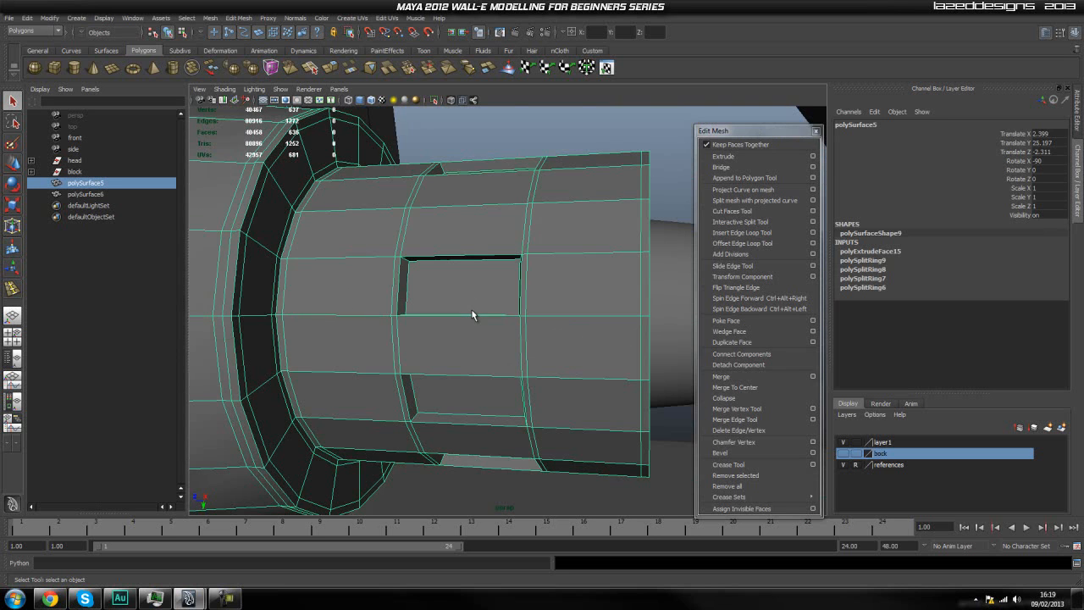
{"action": "scroll", "coordinate": [461, 311], "scroll_direction": "up", "scroll_amount": 4}
Undo the change to object selection and the inward scaling of the pocket faces.
{"action": "key", "text": "ctrl+z"}
{"action": "key", "text": "ctrl+z"}
{"action": "key", "text": "ctrl+z"}
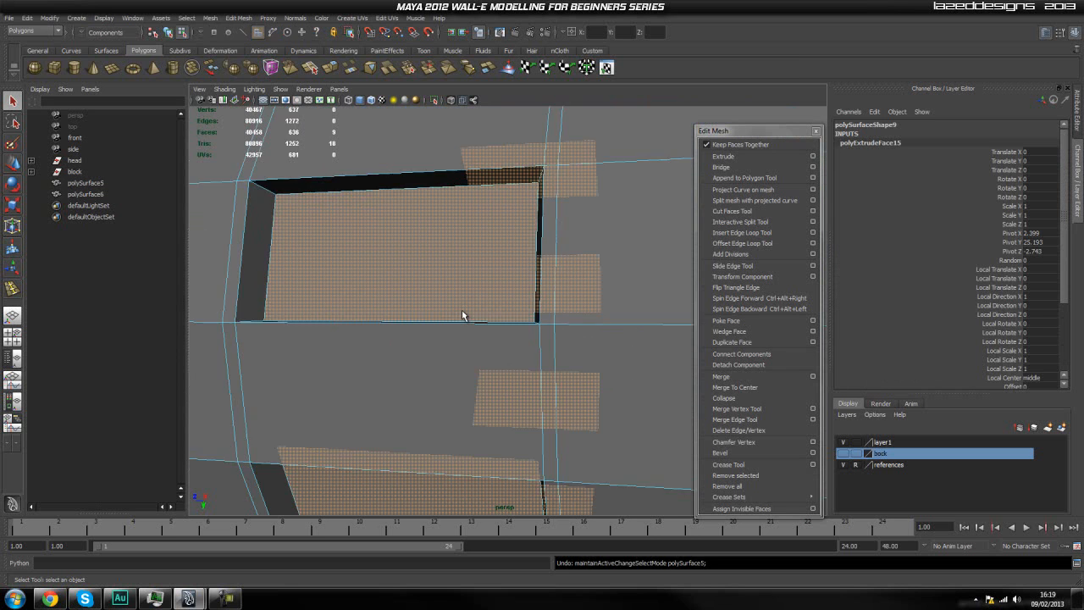
{"action": "key", "text": "ctrl+z"}
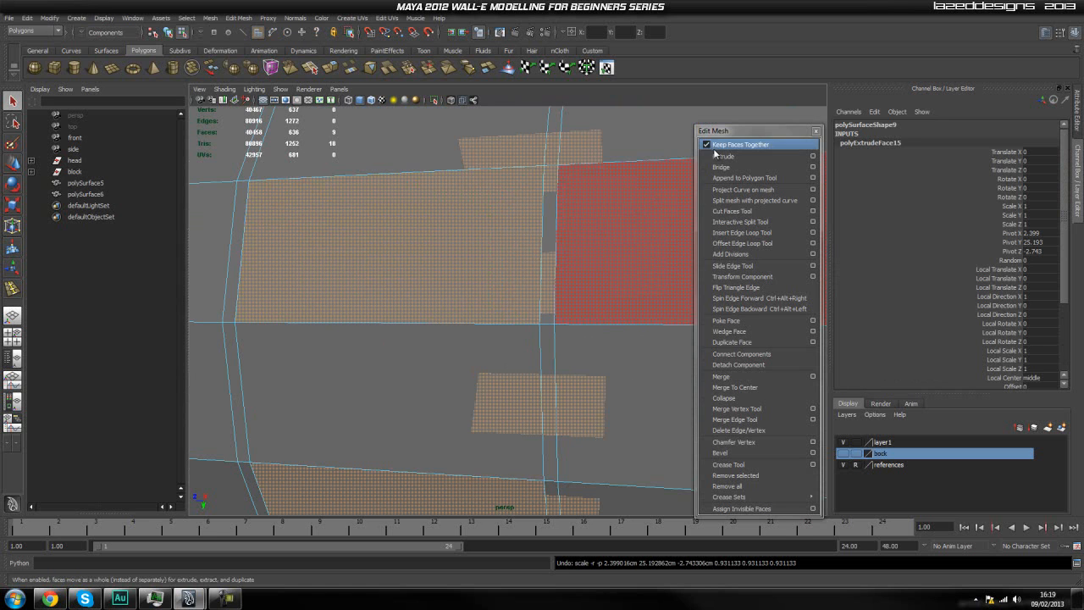
Extrude the alternating band faces again and scale them slightly inward to about 0.99.
{"action": "left_click", "coordinate": [720, 156]}
{"action": "left_click", "coordinate": [606, 338]}
{"action": "key", "text": "r"}
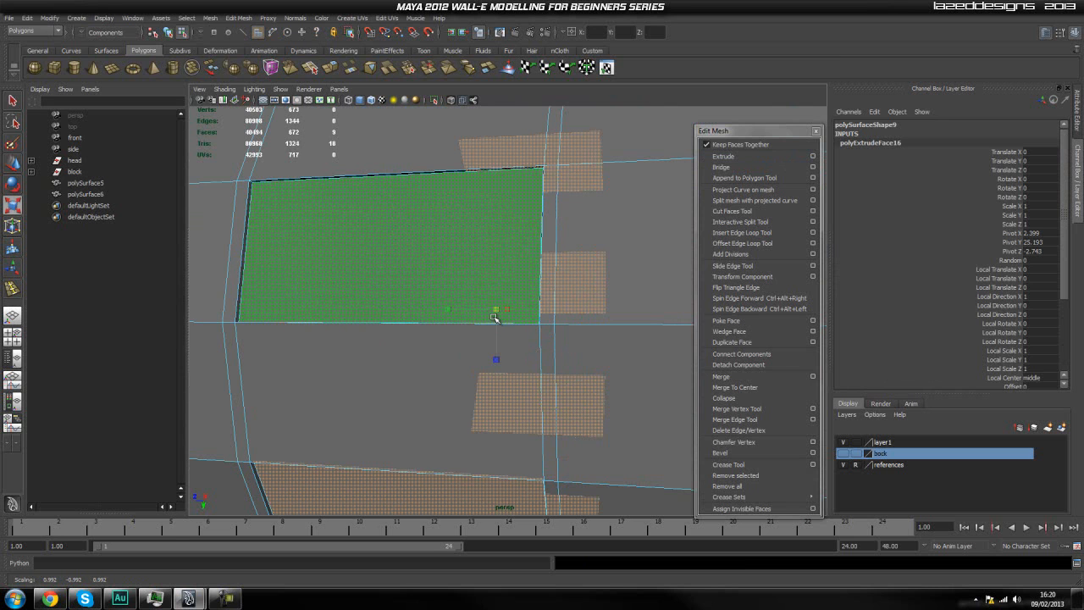
Extrude the pocket faces twice more, scaling them further inward each time, with about 0.994 for the final extrusion.
{"action": "key", "text": "g"}
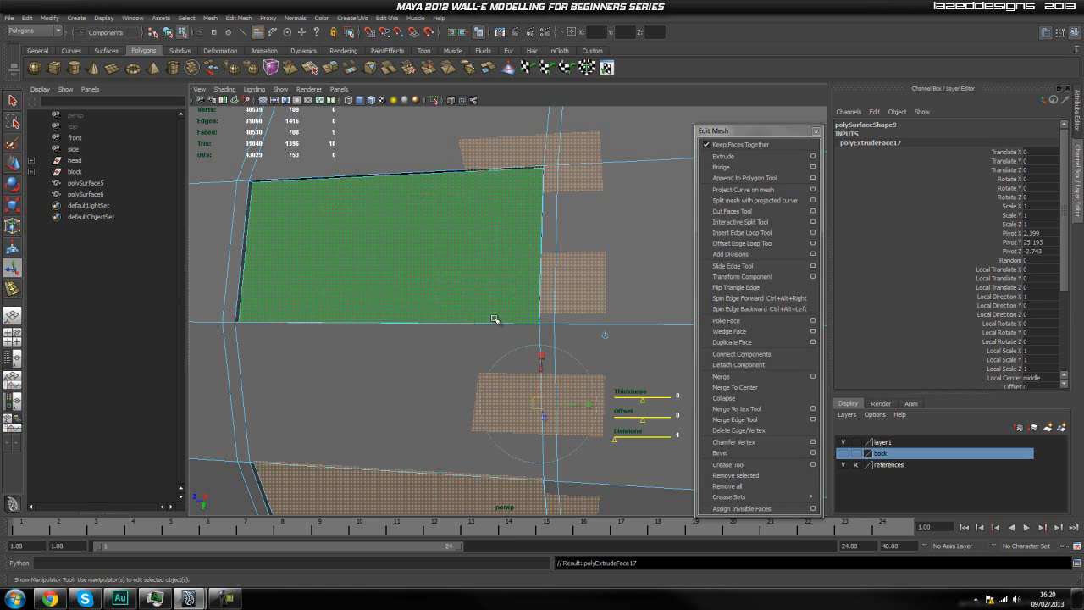
{"action": "left_click", "coordinate": [604, 336]}
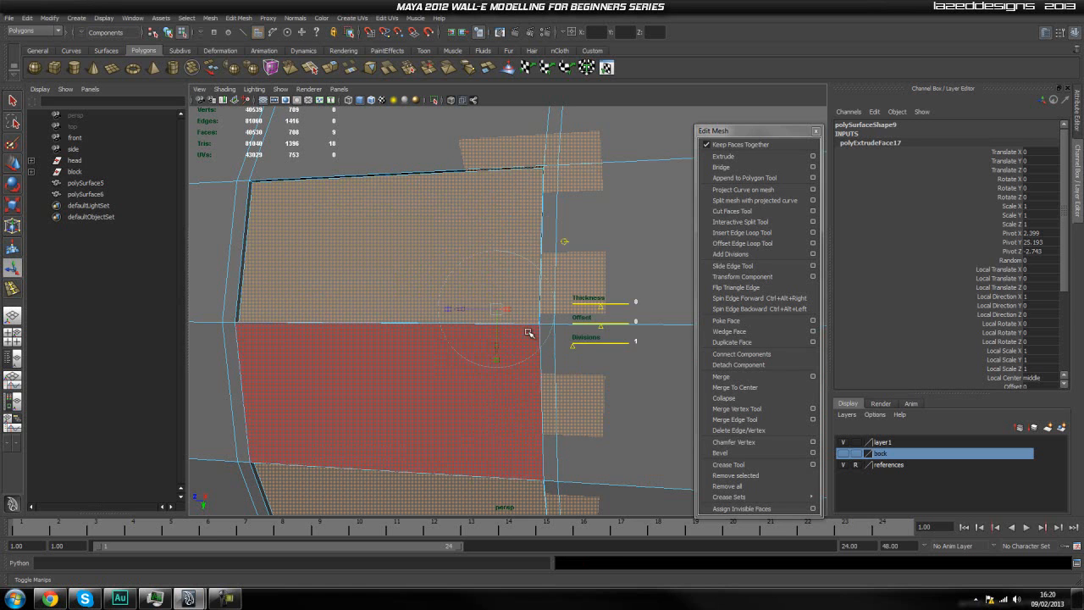
{"action": "key", "text": "r"}
{"action": "left_click_drag", "start_coordinate": [497, 311], "coordinate": [483, 347]}
{"action": "key", "text": "g"}
{"action": "key", "text": "r"}
{"action": "left_click_drag", "start_coordinate": [497, 311], "coordinate": [494, 314]}
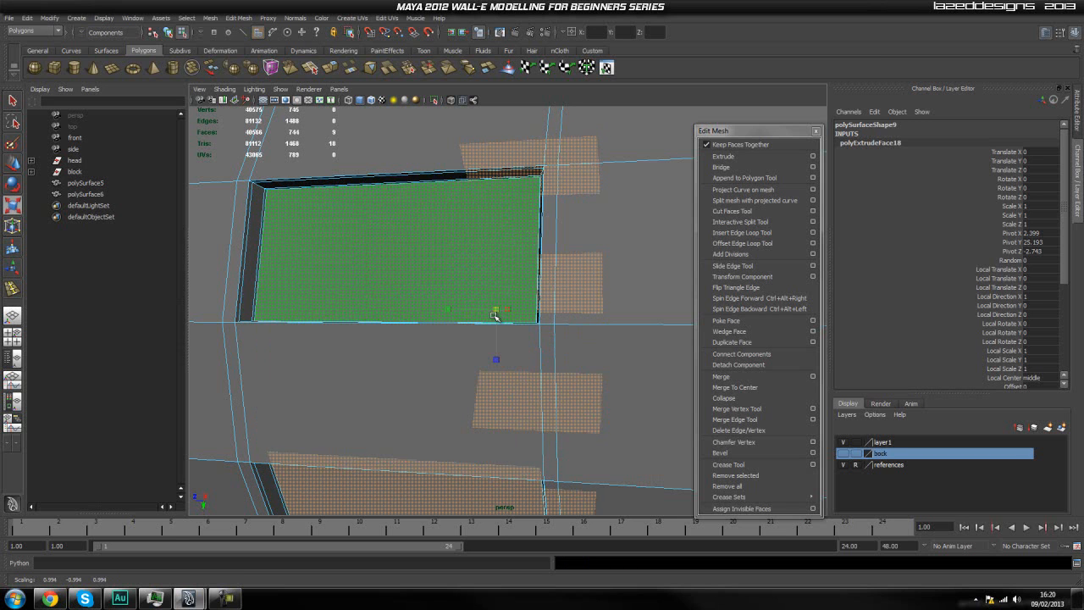
{"action": "key", "text": "q"}
Return the stepped cylinder to object selection and set it to the unsmoothed display.
{"action": "right_click_drag", "start_coordinate": [451, 272], "coordinate": [493, 252]}
{"action": "scroll", "coordinate": [511, 289], "scroll_direction": "down", "scroll_amount": 5}
{"action": "right_click_drag", "start_coordinate": [544, 281], "coordinate": [590, 252]}
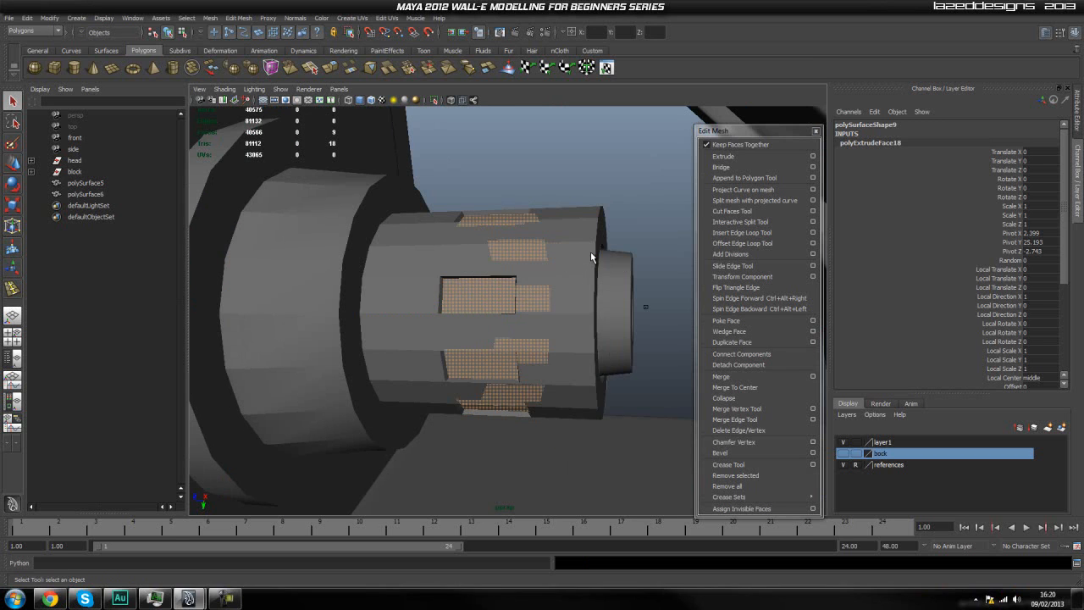
{"action": "left_click", "coordinate": [626, 201]}
{"action": "left_click_drag", "start_coordinate": [562, 328], "coordinate": [571, 309], "text": "alt"}
{"action": "left_click", "coordinate": [567, 311]}
{"action": "key", "text": "1"}
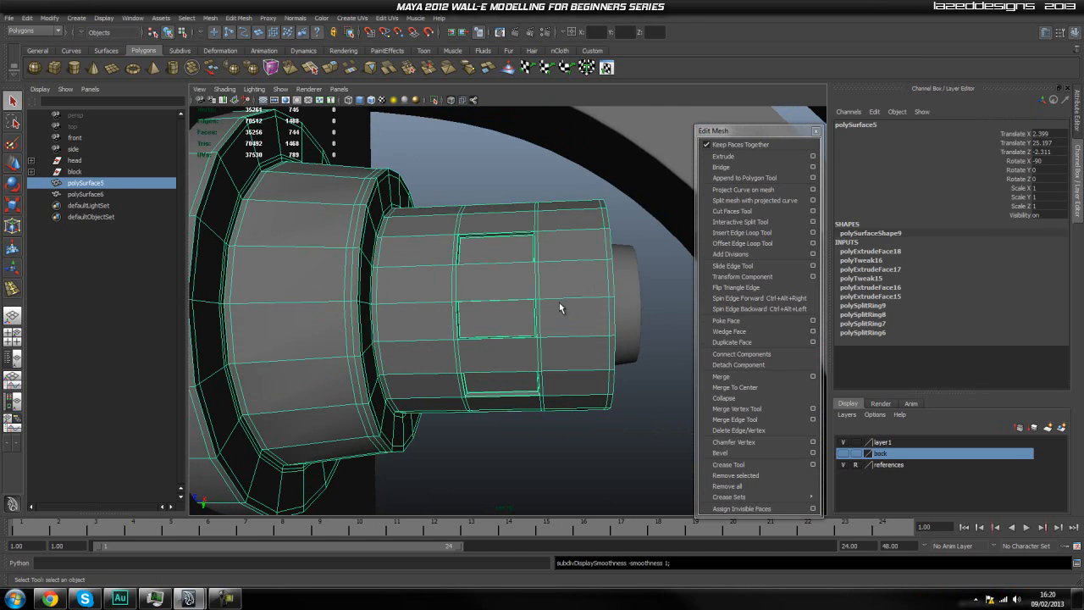
Insert lengthwise edge loops just above and below the middle pocket on the cylinder's front section.
{"action": "scroll", "coordinate": [536, 287], "scroll_direction": "up", "scroll_amount": 2}
{"action": "mouse_move", "coordinate": [566, 304]}
{"action": "left_mouse_down", "text": "alt"}
{"action": "mouse_move", "coordinate": [551, 310]}
{"action": "mouse_move", "coordinate": [553, 288]}
{"action": "mouse_move", "coordinate": [560, 295]}
{"action": "left_mouse_up", "text": "alt"}
{"action": "scroll", "coordinate": [484, 248], "scroll_direction": "up", "scroll_amount": 4}
{"action": "scroll", "coordinate": [489, 252], "scroll_direction": "down", "scroll_amount": 4}
{"action": "left_click_drag", "start_coordinate": [508, 266], "coordinate": [491, 285], "text": "alt"}
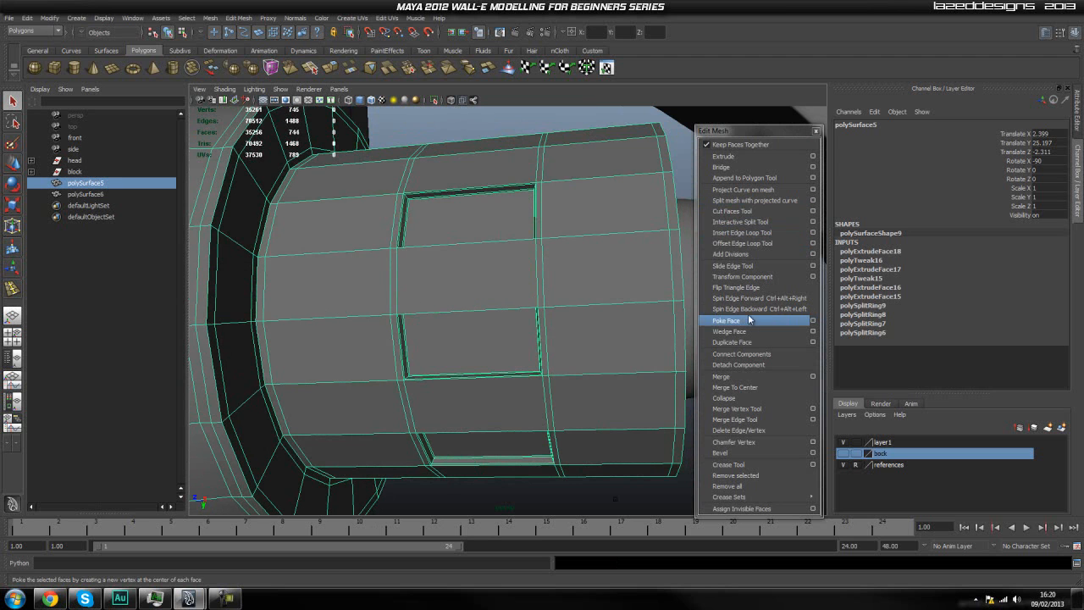
{"action": "left_click", "coordinate": [746, 233]}
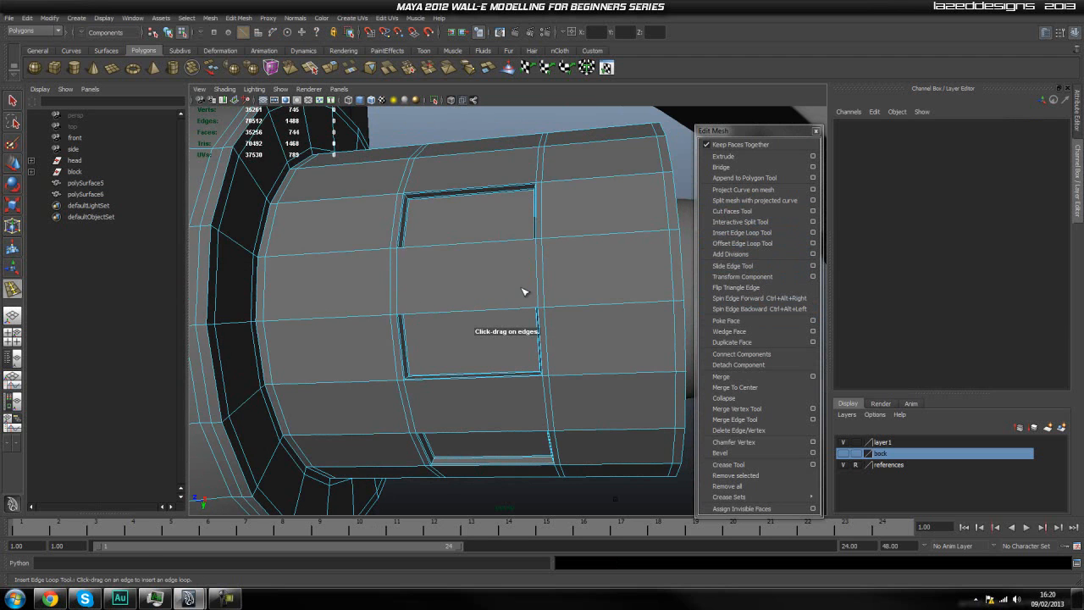
{"action": "left_click_drag", "start_coordinate": [538, 290], "coordinate": [540, 303]}
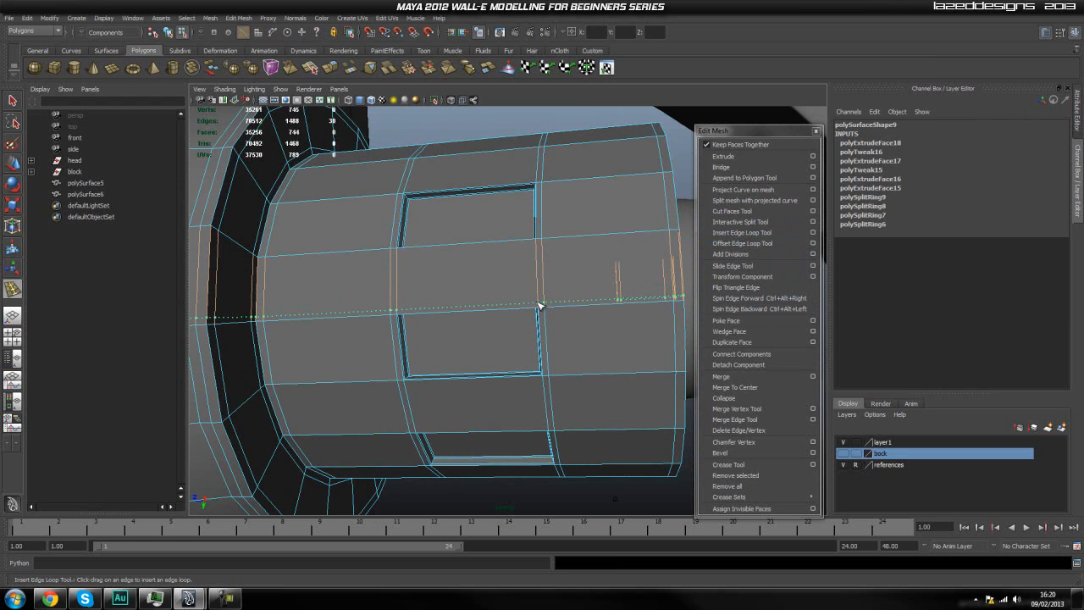
{"action": "left_click_drag", "start_coordinate": [540, 305], "coordinate": [536, 303]}
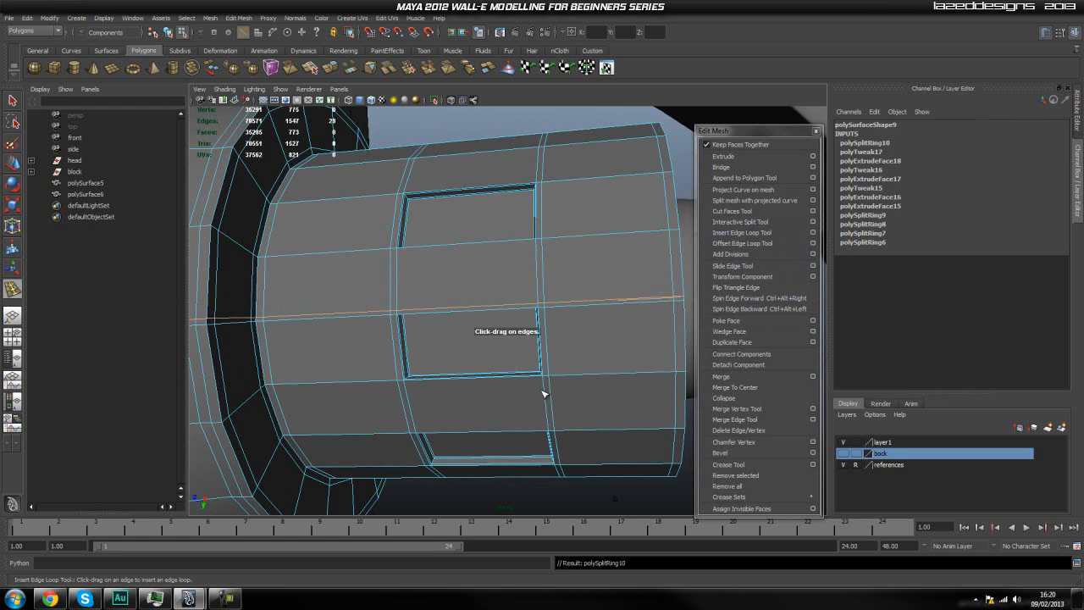
{"action": "left_click_drag", "start_coordinate": [546, 392], "coordinate": [546, 386]}
Insert two more lengthwise edge loops along the long edges of the next pocket around the cylinder.
{"action": "scroll", "coordinate": [537, 402], "scroll_direction": "up", "scroll_amount": 2}
{"action": "scroll", "coordinate": [542, 398], "scroll_direction": "up", "scroll_amount": 5}
{"action": "scroll", "coordinate": [546, 398], "scroll_direction": "down", "scroll_amount": 5}
{"action": "scroll", "coordinate": [561, 393], "scroll_direction": "up", "scroll_amount": 1}
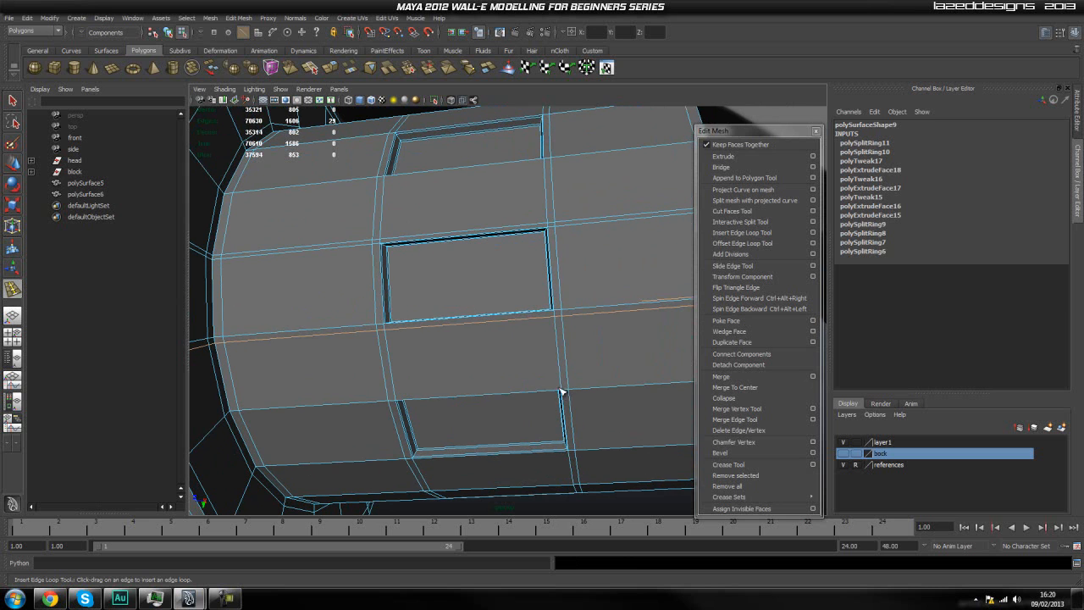
{"action": "left_click_drag", "start_coordinate": [561, 388], "coordinate": [560, 390]}
{"action": "left_click_drag", "start_coordinate": [569, 460], "coordinate": [567, 444], "text": "alt"}
{"action": "left_click_drag", "start_coordinate": [572, 392], "coordinate": [573, 389]}
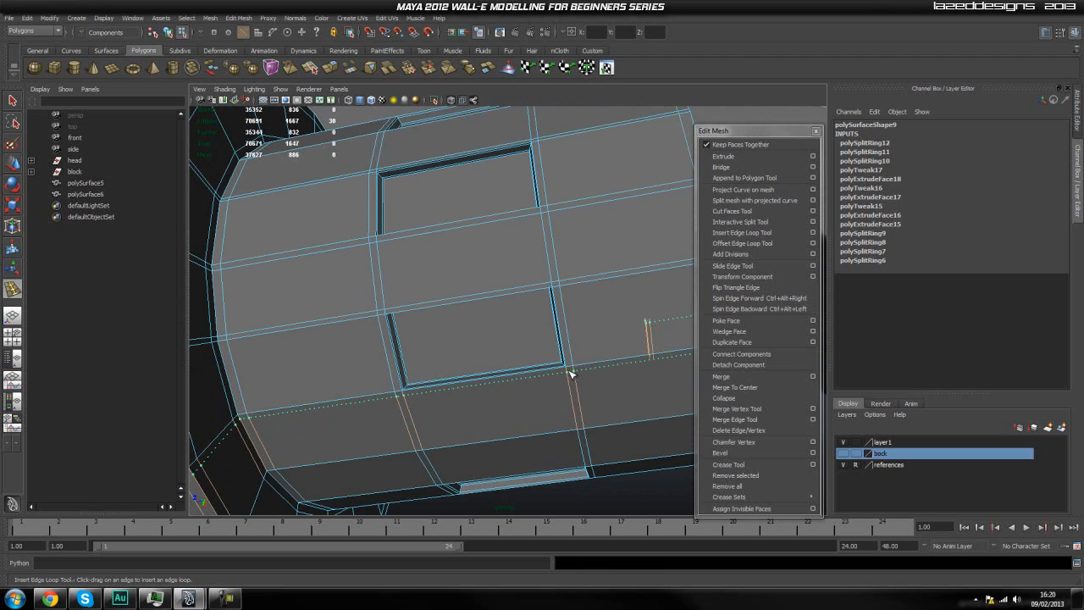
{"action": "left_click_drag", "start_coordinate": [570, 373], "coordinate": [570, 418]}
{"action": "left_click_drag", "start_coordinate": [592, 373], "coordinate": [592, 372], "text": "alt"}
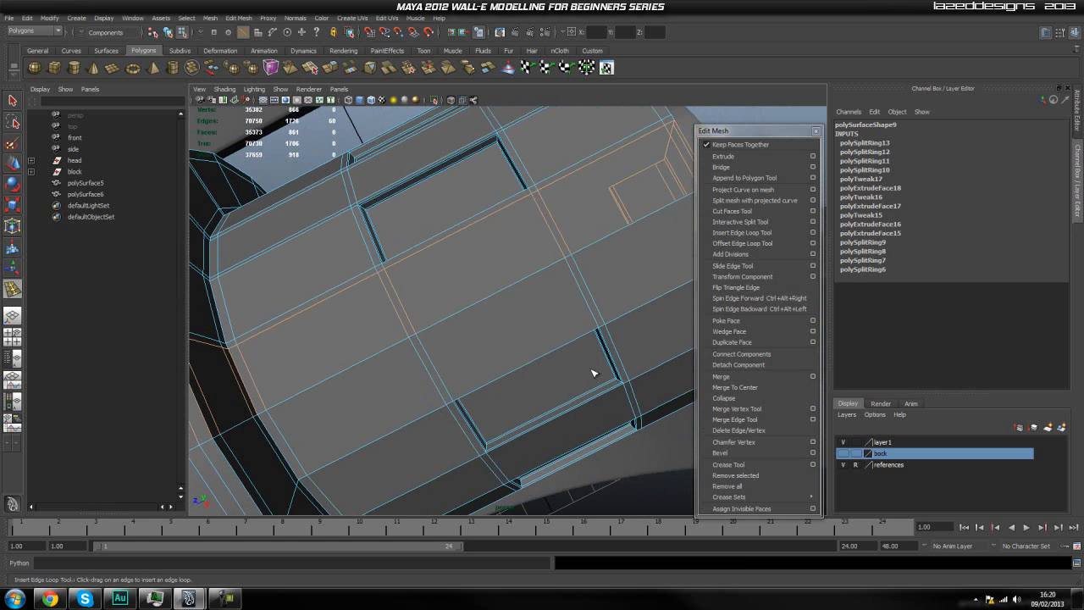
Continue around the cylinder, inserting lengthwise edge loops close to the edges of the remaining pockets.
{"action": "left_click", "coordinate": [598, 322]}
{"action": "left_click_drag", "start_coordinate": [617, 363], "coordinate": [549, 355], "text": "alt"}
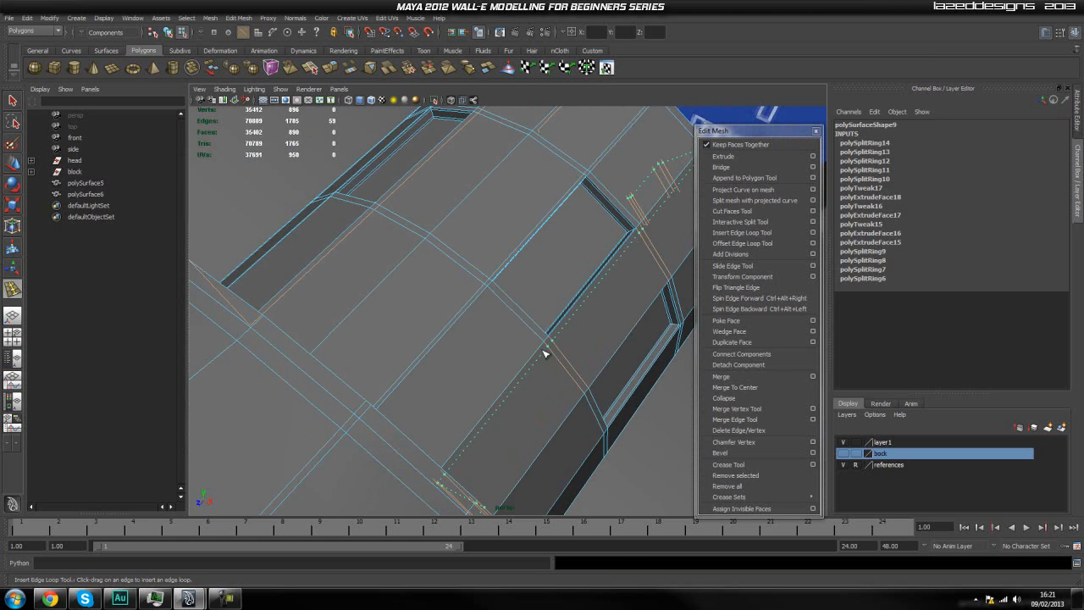
{"action": "left_click_drag", "start_coordinate": [545, 354], "coordinate": [546, 355]}
{"action": "left_click_drag", "start_coordinate": [604, 395], "coordinate": [494, 321], "text": "alt"}
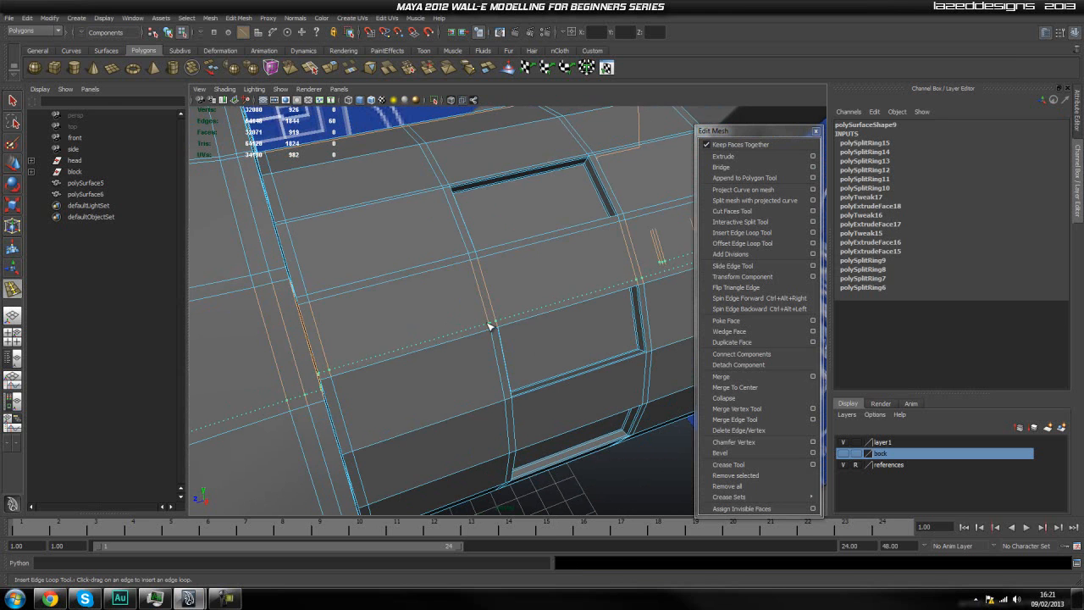
{"action": "left_click_drag", "start_coordinate": [490, 327], "coordinate": [489, 328]}
{"action": "left_click_drag", "start_coordinate": [525, 434], "coordinate": [461, 340], "text": "alt"}
{"action": "mouse_move", "coordinate": [461, 339]}
{"action": "left_mouse_down", "text": "alt"}
{"action": "mouse_move", "coordinate": [463, 358]}
{"action": "mouse_move", "coordinate": [452, 327]}
{"action": "left_mouse_up", "text": "alt"}
Return the cylinder to object selection, preview it smoothed and clear the selection.
{"action": "right_click_drag", "start_coordinate": [505, 283], "coordinate": [543, 266]}
{"action": "left_click_drag", "start_coordinate": [583, 280], "coordinate": [558, 302], "text": "alt"}
{"action": "left_click", "coordinate": [557, 299]}
{"action": "left_click", "coordinate": [592, 176]}
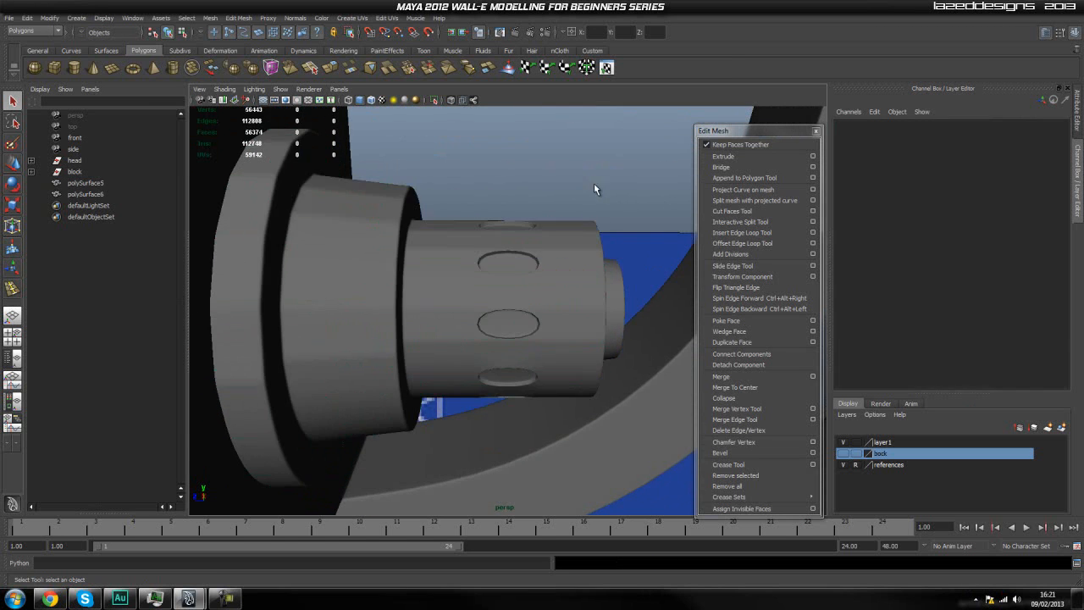
Examine the pocket corners and the surrounding edge loops on the unsmoothed cylinder.
{"action": "left_click_drag", "start_coordinate": [596, 213], "coordinate": [541, 316], "text": "alt"}
{"action": "left_click", "coordinate": [548, 317]}
{"action": "scroll", "coordinate": [571, 273], "scroll_direction": "up", "scroll_amount": 5}
{"action": "scroll", "coordinate": [571, 292], "scroll_direction": "down", "scroll_amount": 4}
{"action": "right_click_drag", "start_coordinate": [421, 296], "coordinate": [465, 304], "text": "alt"}
{"action": "left_click_drag", "start_coordinate": [480, 278], "coordinate": [467, 288], "text": "alt"}
{"action": "left_click_drag", "start_coordinate": [561, 298], "coordinate": [585, 278], "text": "alt"}
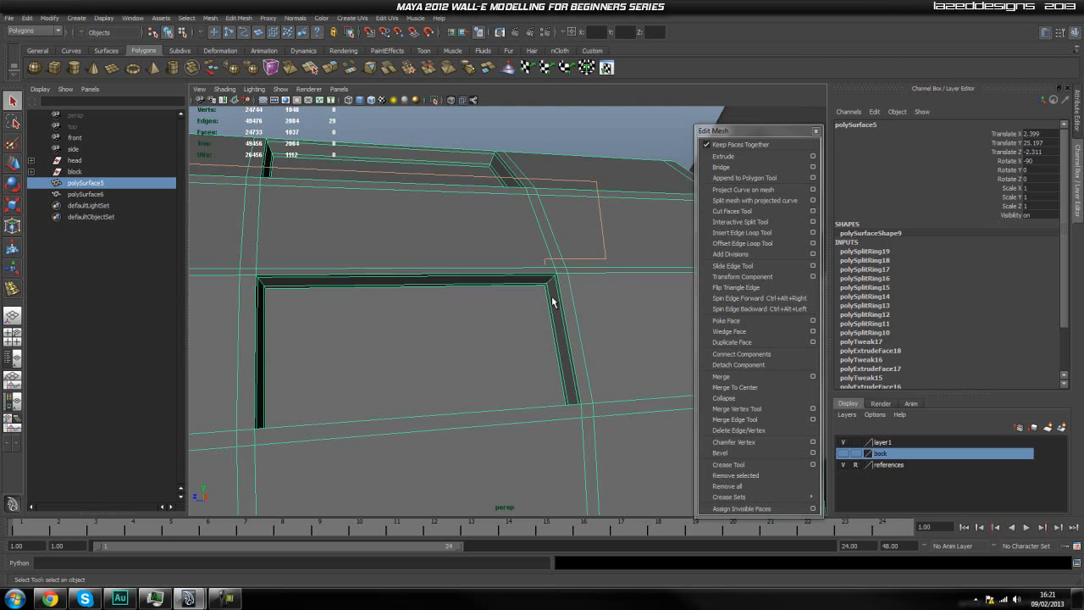
{"action": "left_click_drag", "start_coordinate": [553, 301], "coordinate": [563, 292], "text": "alt"}
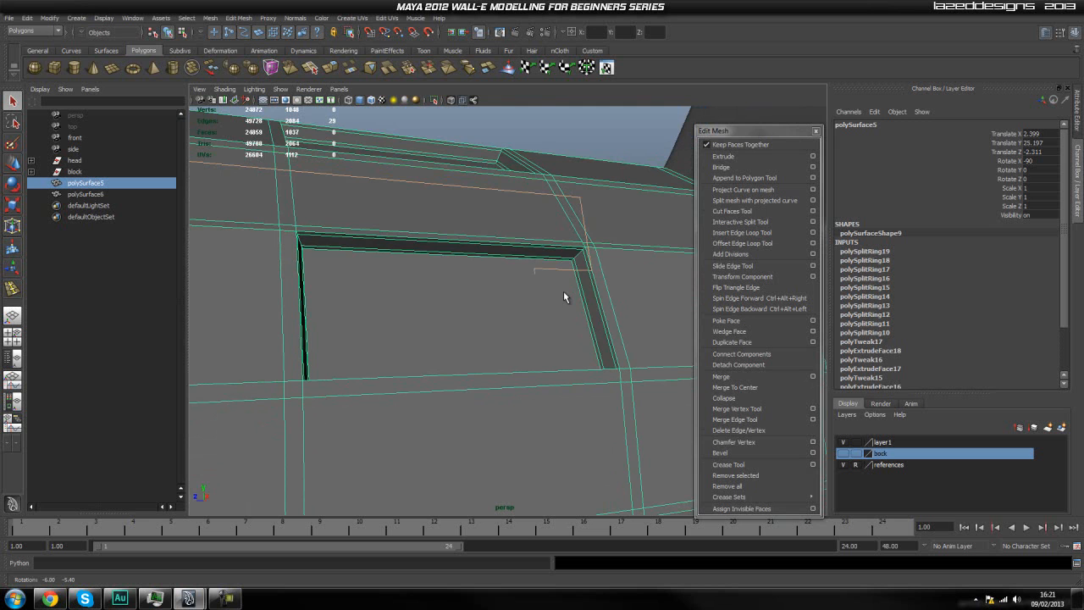
{"action": "scroll", "coordinate": [564, 293], "scroll_direction": "down", "scroll_amount": 5}
{"action": "scroll", "coordinate": [543, 372], "scroll_direction": "down", "scroll_amount": 3}
{"action": "left_click_drag", "start_coordinate": [561, 368], "coordinate": [501, 378], "text": "alt"}
{"action": "scroll", "coordinate": [501, 378], "scroll_direction": "up", "scroll_amount": 3}
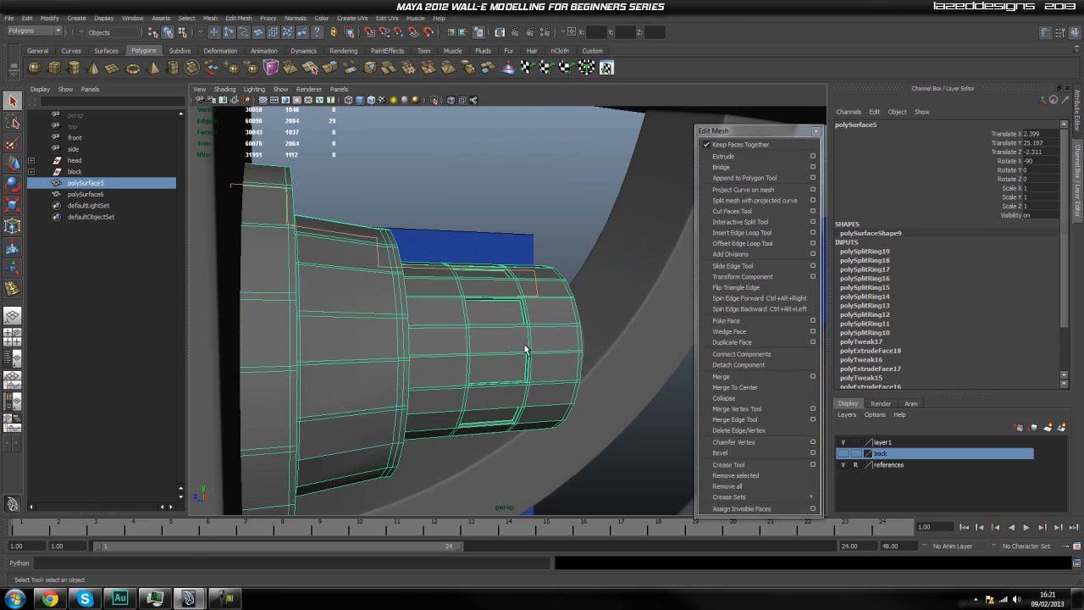
Compare the smoothed and unsmoothed displays of the cylinder, checking its outer rings and pockets for faceting.
{"action": "left_click", "coordinate": [538, 244]}
{"action": "left_click", "coordinate": [549, 295]}
{"action": "left_click", "coordinate": [556, 194]}
{"action": "left_click_drag", "start_coordinate": [556, 194], "coordinate": [532, 348], "text": "alt"}
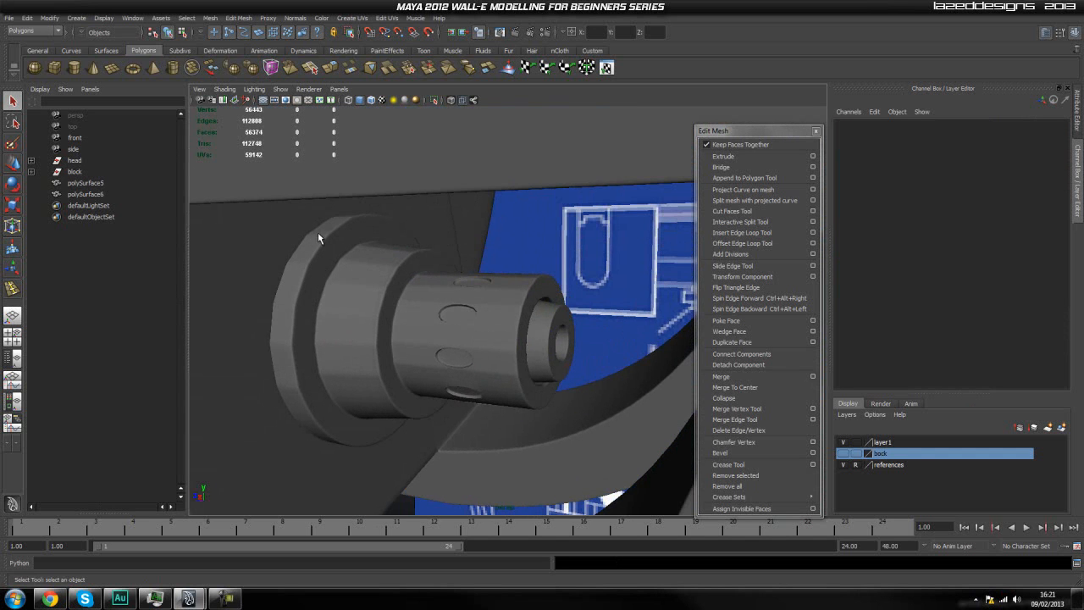
{"action": "left_click_drag", "start_coordinate": [306, 406], "coordinate": [515, 363], "text": "alt"}
{"action": "left_click", "coordinate": [516, 365]}
{"action": "key", "text": "1"}
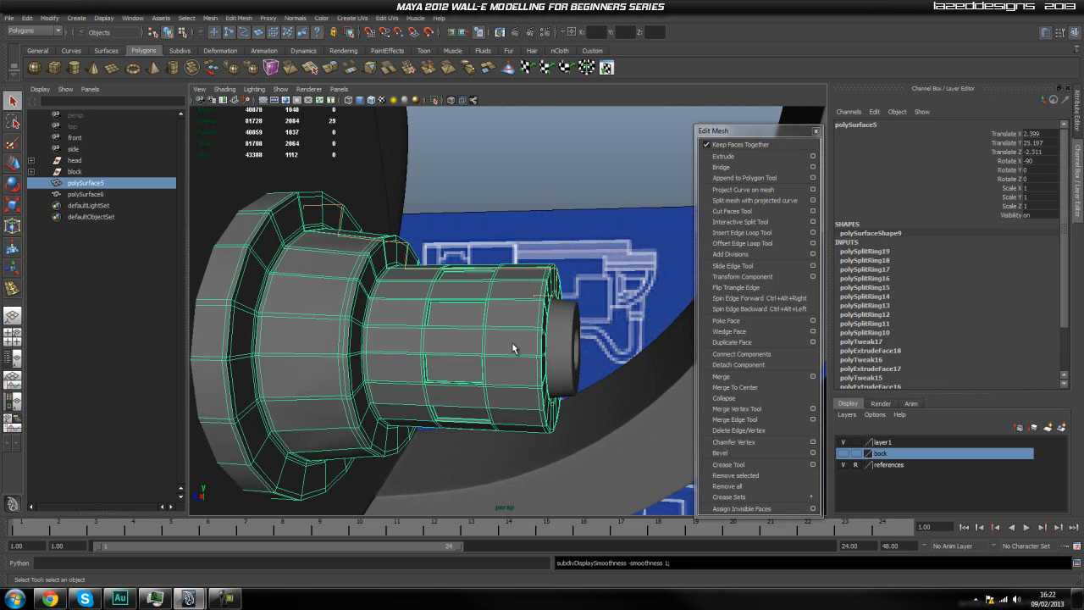
{"action": "left_click", "coordinate": [548, 203]}
{"action": "left_click", "coordinate": [521, 318]}
{"action": "scroll", "coordinate": [502, 321], "scroll_direction": "up", "scroll_amount": 2}
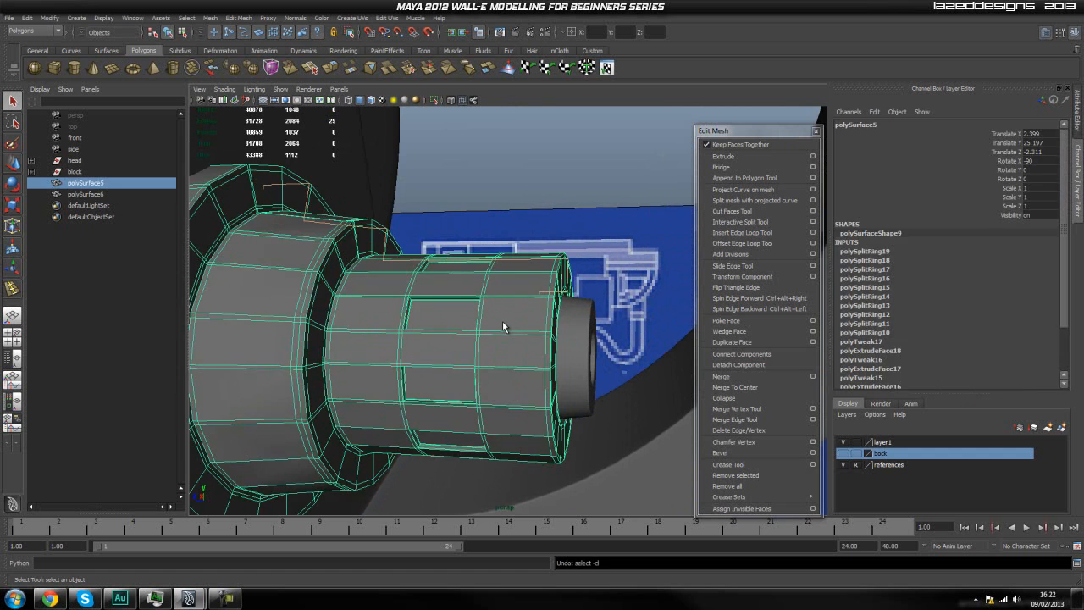
Undo all the lengthwise edge loops inserted beside the pockets.
{"action": "key", "text": "ctrl+z"}
{"action": "key", "text": "ctrl+z"}
{"action": "key", "text": "ctrl+z"}
{"action": "key", "text": "ctrl+z"}
{"action": "key", "text": "ctrl+z"}
{"action": "key", "text": "ctrl+z"}
{"action": "key", "text": "ctrl+z"}
{"action": "key", "text": "ctrl+z"}
{"action": "key", "text": "ctrl+z"}
{"action": "key", "text": "ctrl+z"}
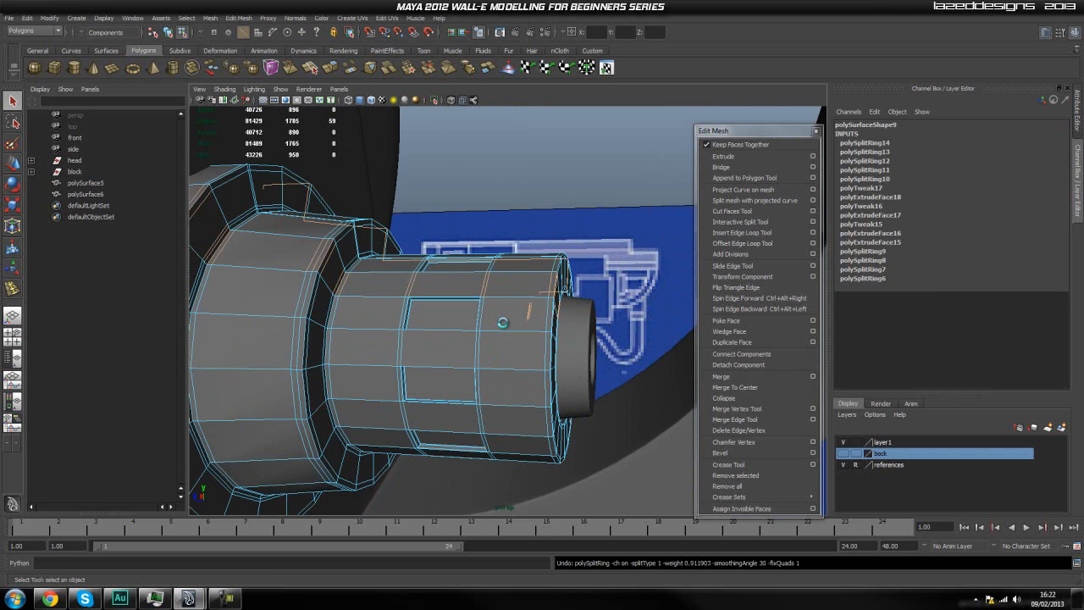
{"action": "key", "text": "ctrl+z"}
{"action": "key", "text": "ctrl+z"}
{"action": "key", "text": "ctrl+z"}
{"action": "key", "text": "ctrl+z"}
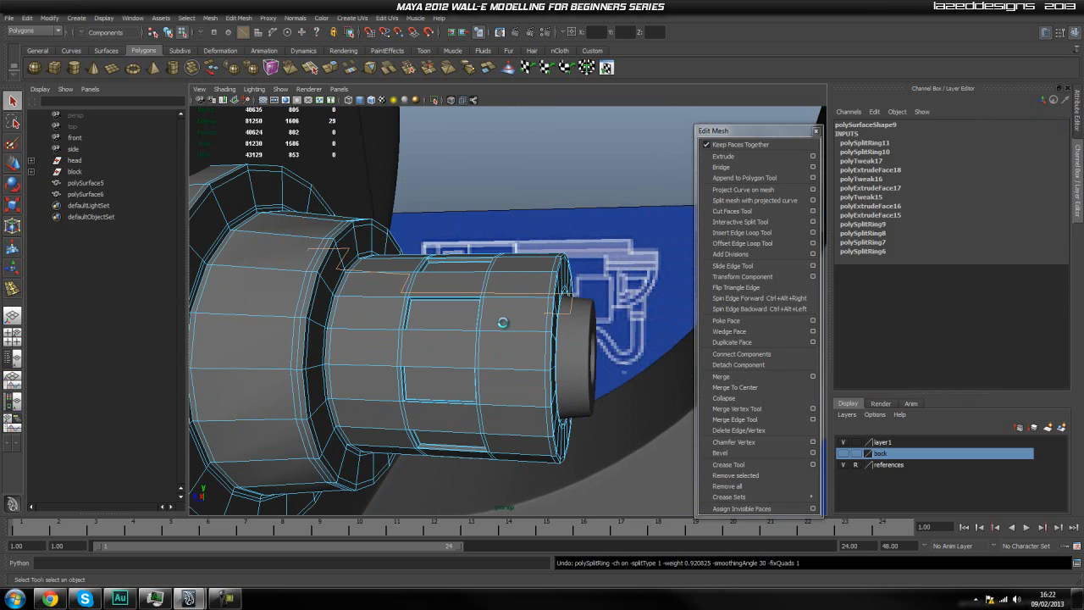
{"action": "left_click_drag", "start_coordinate": [601, 229], "coordinate": [550, 282], "text": "alt"}
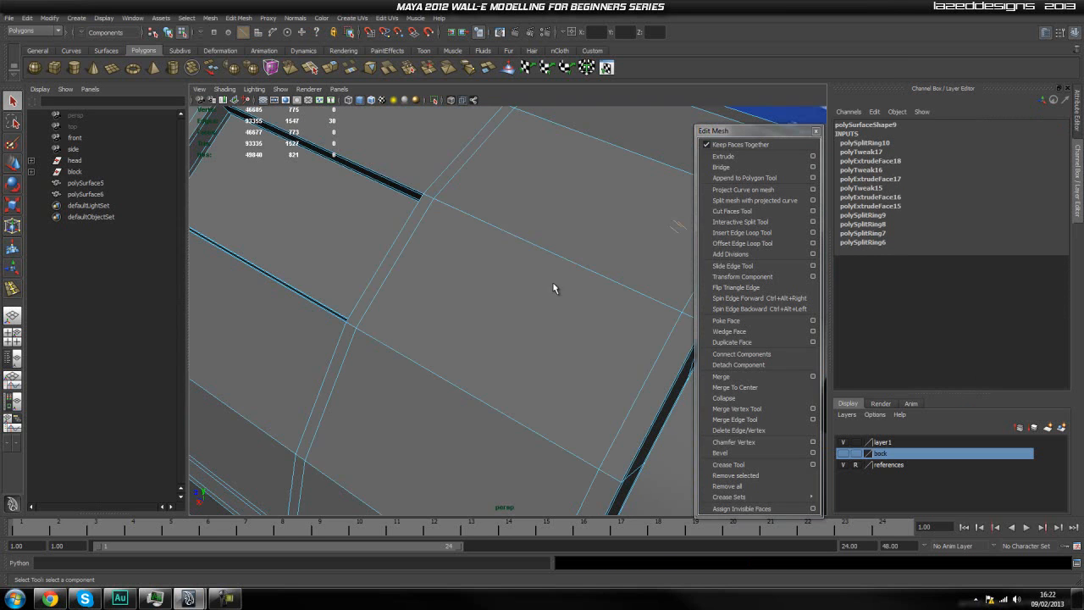
{"action": "middle_click_drag", "start_coordinate": [508, 280], "coordinate": [500, 296], "text": "alt"}
{"action": "left_click_drag", "start_coordinate": [500, 296], "coordinate": [559, 294], "text": "alt"}
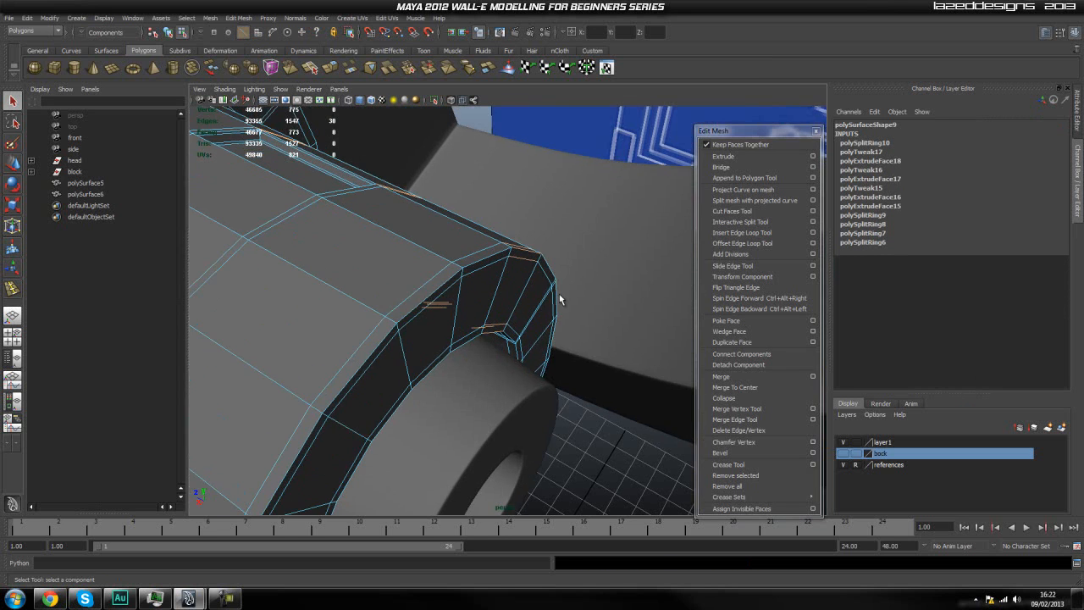
{"action": "key", "text": "ctrl+z"}
Return the stepped cylinder to object selection and set it to the smoothed display.
{"action": "left_click", "coordinate": [559, 298]}
{"action": "left_click_drag", "start_coordinate": [452, 310], "coordinate": [511, 305], "text": "alt"}
{"action": "right_click_drag", "start_coordinate": [508, 302], "coordinate": [535, 289]}
{"action": "left_click", "coordinate": [536, 287]}
{"action": "key", "text": "3"}
Inspect the smoothed cylinder from several angles, checking the pocket shapes and the roundness of the stepped sections.
{"action": "left_click", "coordinate": [583, 246]}
{"action": "left_click_drag", "start_coordinate": [583, 246], "coordinate": [712, 391], "text": "alt"}
{"action": "left_click_drag", "start_coordinate": [550, 404], "coordinate": [506, 402], "text": "alt"}
{"action": "scroll", "coordinate": [433, 336], "scroll_direction": "up", "scroll_amount": 5}
{"action": "left_click_drag", "start_coordinate": [432, 338], "coordinate": [536, 315], "text": "alt"}
{"action": "left_click", "coordinate": [431, 345]}
{"action": "scroll", "coordinate": [506, 325], "scroll_direction": "up", "scroll_amount": 2}
{"action": "scroll", "coordinate": [496, 310], "scroll_direction": "down", "scroll_amount": 4}
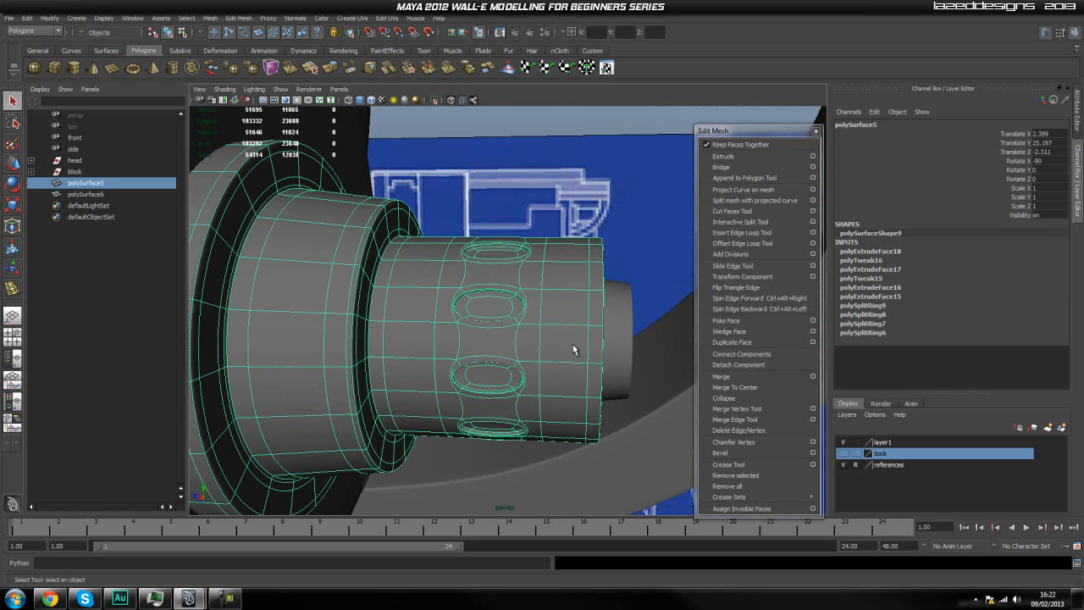
{"action": "left_click_drag", "start_coordinate": [581, 304], "coordinate": [560, 298], "text": "alt"}
{"action": "scroll", "coordinate": [515, 304], "scroll_direction": "down", "scroll_amount": 2}
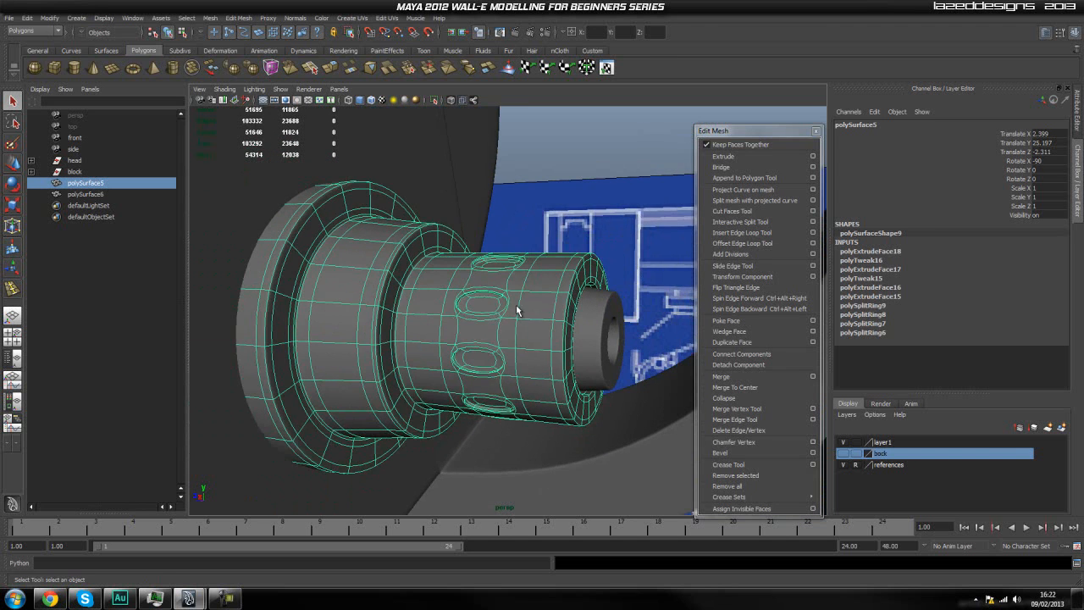
{"action": "middle_click_drag", "start_coordinate": [516, 304], "coordinate": [521, 290], "text": "alt"}
{"action": "left_click", "coordinate": [553, 160]}
{"action": "left_click", "coordinate": [538, 285]}
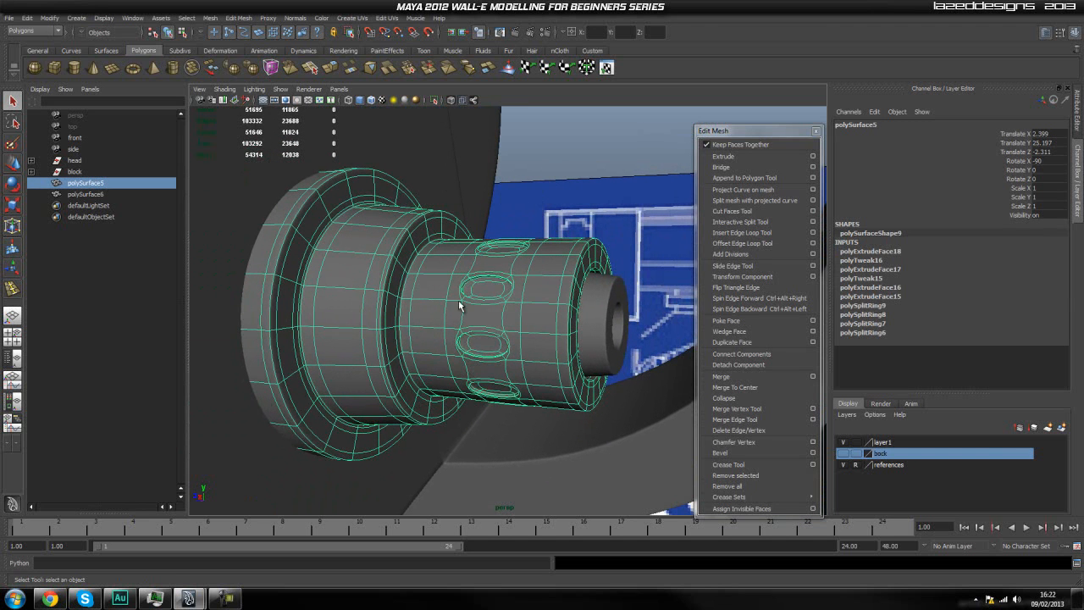
{"action": "left_click", "coordinate": [570, 152]}
{"action": "left_click", "coordinate": [559, 283]}
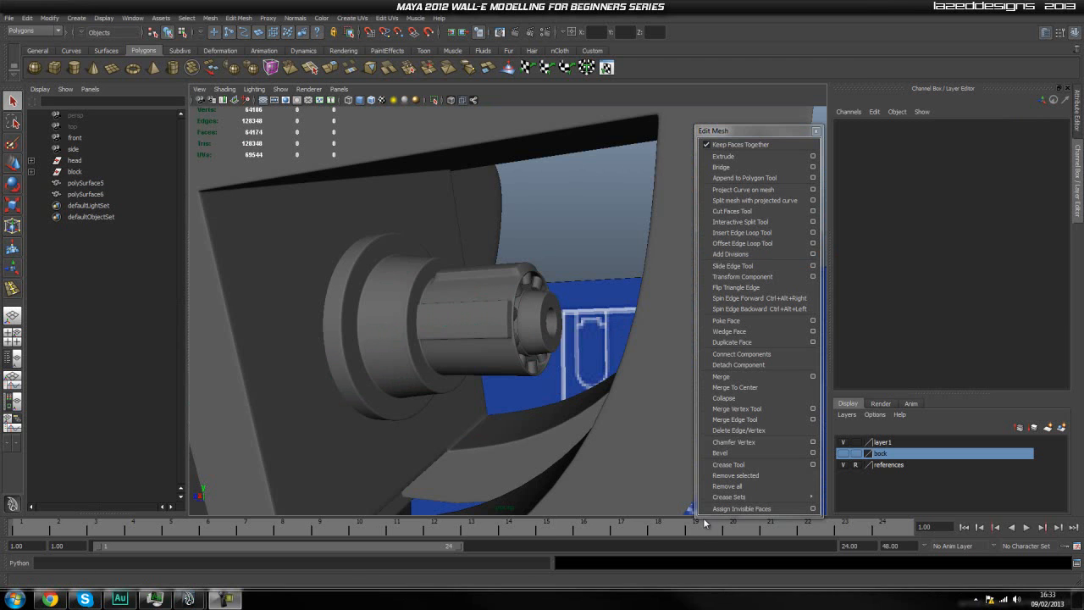
Examine the reworked cylinder's raised strips, the small blocks inside its front rim and the inner disc.
{"action": "left_click", "coordinate": [466, 419]}
{"action": "scroll", "coordinate": [466, 419], "scroll_direction": "up", "scroll_amount": 3}
{"action": "left_click_drag", "start_coordinate": [535, 414], "coordinate": [497, 421], "text": "alt"}
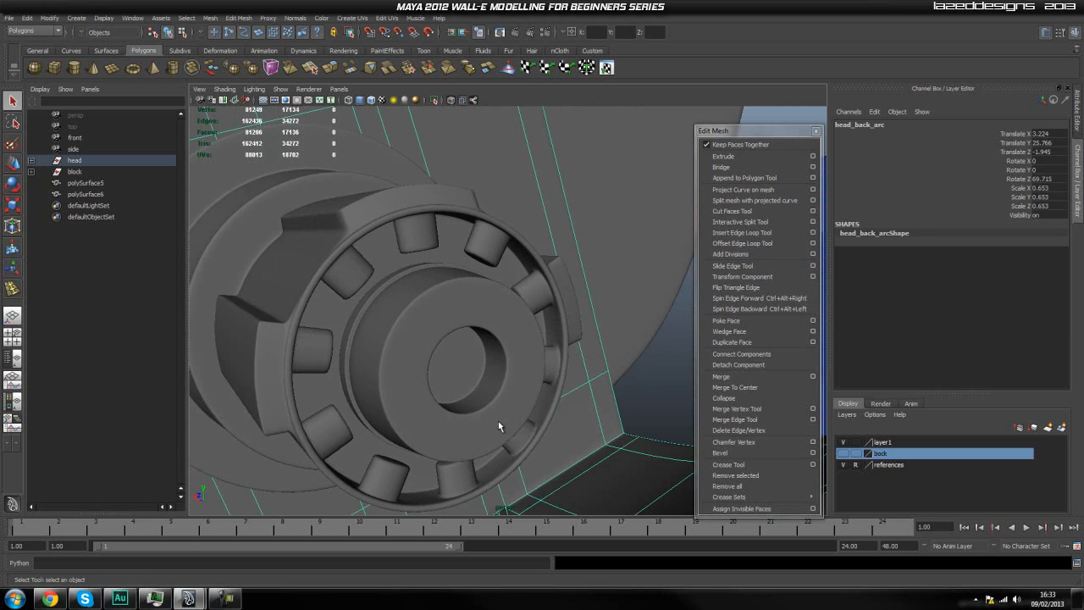
{"action": "scroll", "coordinate": [573, 355], "scroll_direction": "up", "scroll_amount": 4}
{"action": "scroll", "coordinate": [571, 357], "scroll_direction": "down", "scroll_amount": 3}
{"action": "left_click_drag", "start_coordinate": [571, 364], "coordinate": [554, 381], "text": "alt"}
{"action": "scroll", "coordinate": [572, 365], "scroll_direction": "up", "scroll_amount": 3}
{"action": "scroll", "coordinate": [554, 381], "scroll_direction": "down", "scroll_amount": 4}
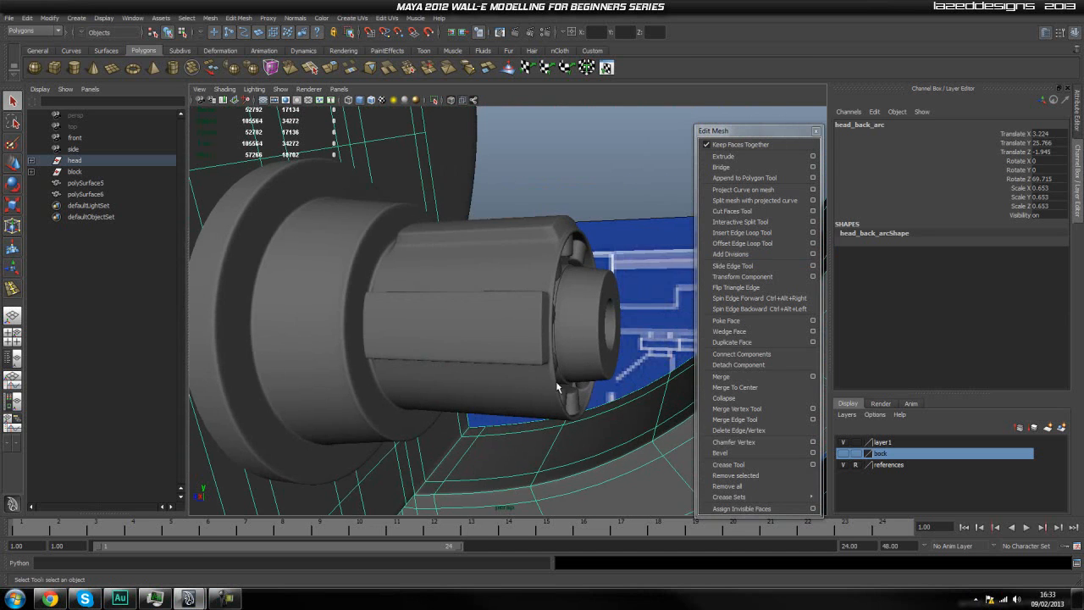
{"action": "scroll", "coordinate": [542, 379], "scroll_direction": "up", "scroll_amount": 2}
{"action": "middle_click_drag", "start_coordinate": [538, 377], "coordinate": [526, 383], "text": "alt"}
Select the reworked stepped cylinder and set it to the unsmoothed display.
{"action": "left_click", "coordinate": [508, 365]}
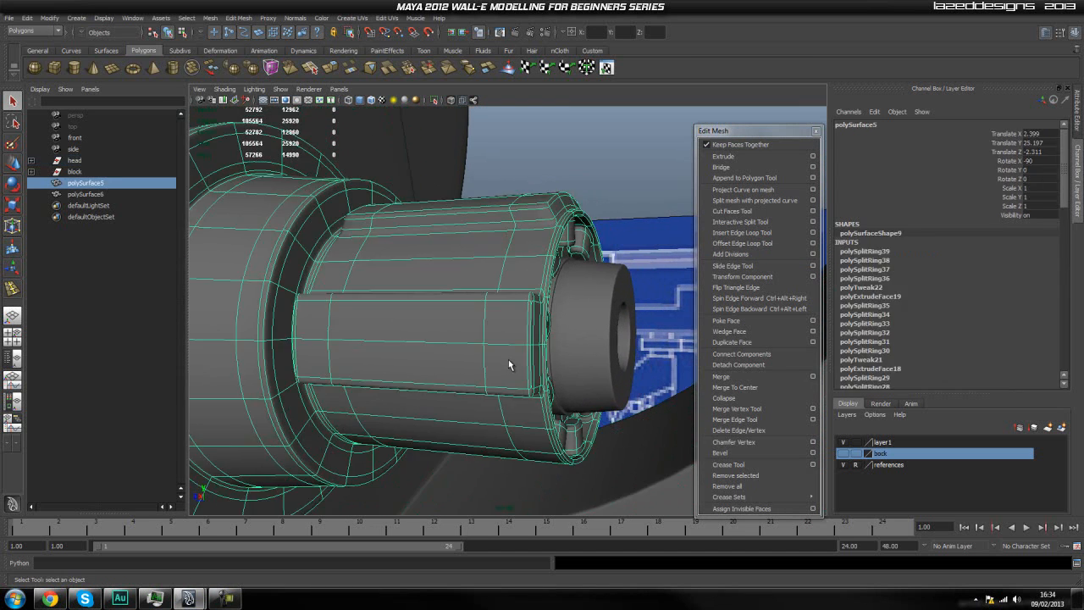
{"action": "key", "text": "1"}
{"action": "right_click_drag", "start_coordinate": [470, 343], "coordinate": [518, 320]}
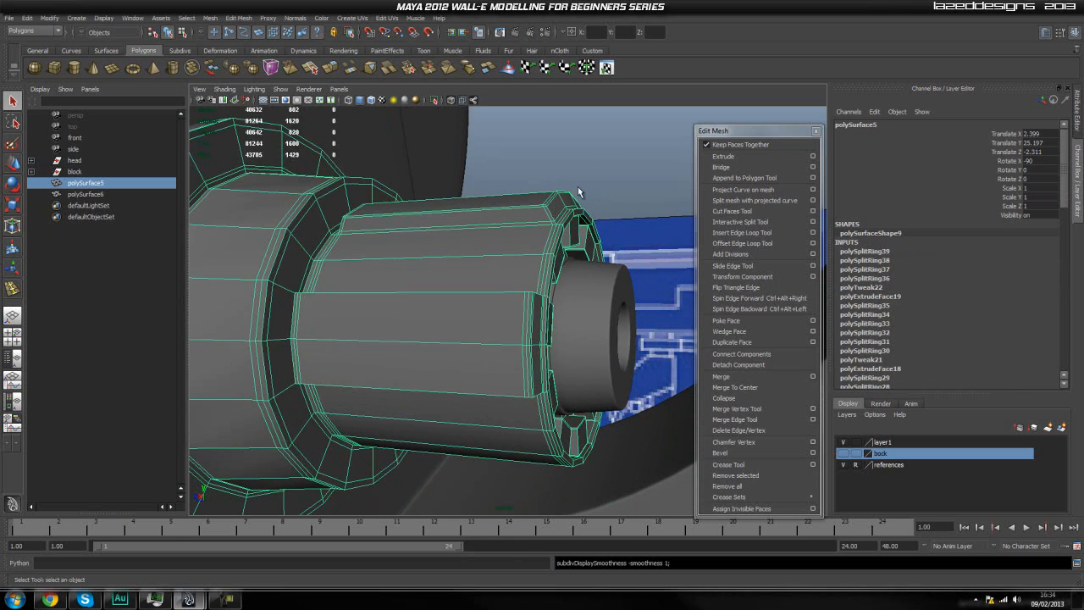
{"action": "left_click", "coordinate": [548, 173]}
{"action": "left_click", "coordinate": [491, 360]}
Isolate the stepped cylinder in the view and reselect it as an object.
{"action": "left_click_drag", "start_coordinate": [491, 381], "coordinate": [455, 370], "text": "alt"}
{"action": "right_click_drag", "start_coordinate": [409, 378], "coordinate": [409, 402]}
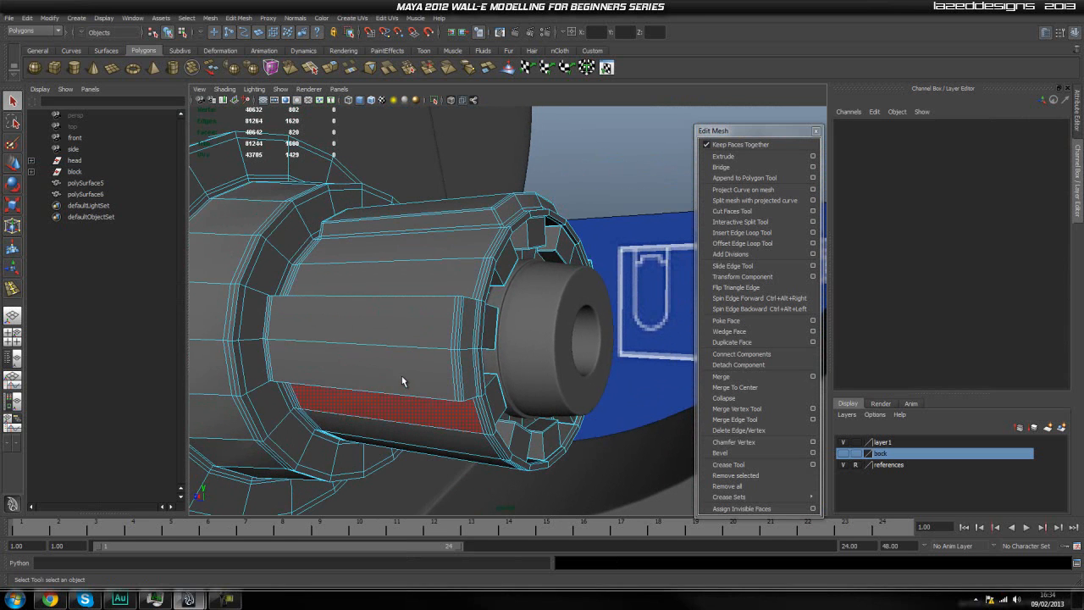
{"action": "left_click", "coordinate": [411, 368]}
{"action": "left_click", "coordinate": [415, 320]}
{"action": "left_click_drag", "start_coordinate": [552, 220], "coordinate": [451, 310], "text": "alt"}
{"action": "right_click_drag", "start_coordinate": [400, 299], "coordinate": [437, 278]}
{"action": "left_click", "coordinate": [399, 299]}
{"action": "left_click", "coordinate": [433, 100]}
{"action": "left_click", "coordinate": [579, 226]}
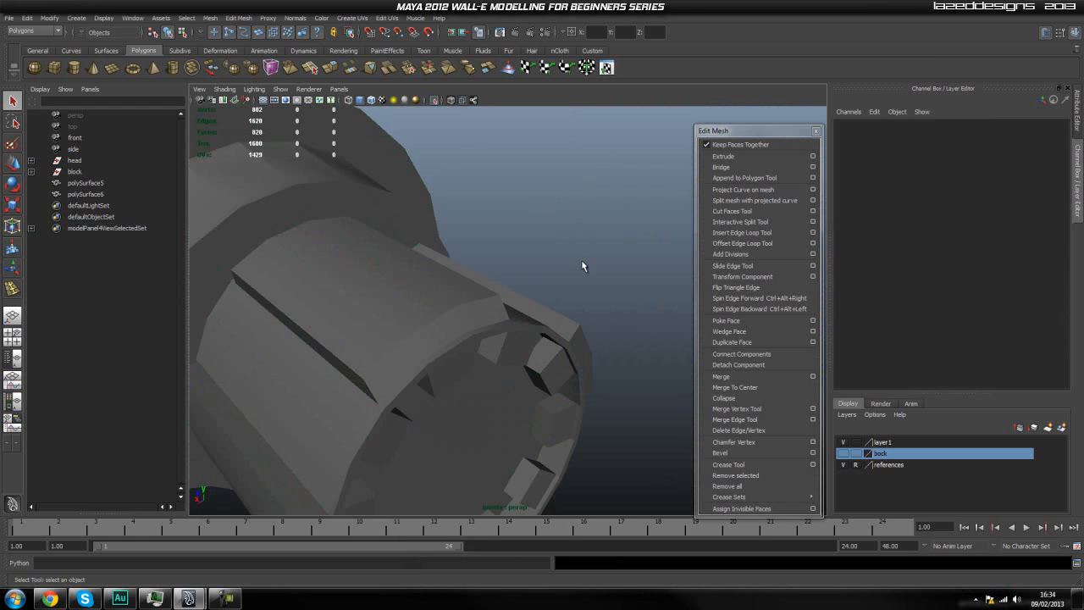
{"action": "scroll", "coordinate": [542, 292], "scroll_direction": "down", "scroll_amount": 3}
{"action": "left_click_drag", "start_coordinate": [496, 361], "coordinate": [515, 342], "text": "alt"}
{"action": "left_click", "coordinate": [404, 420]}
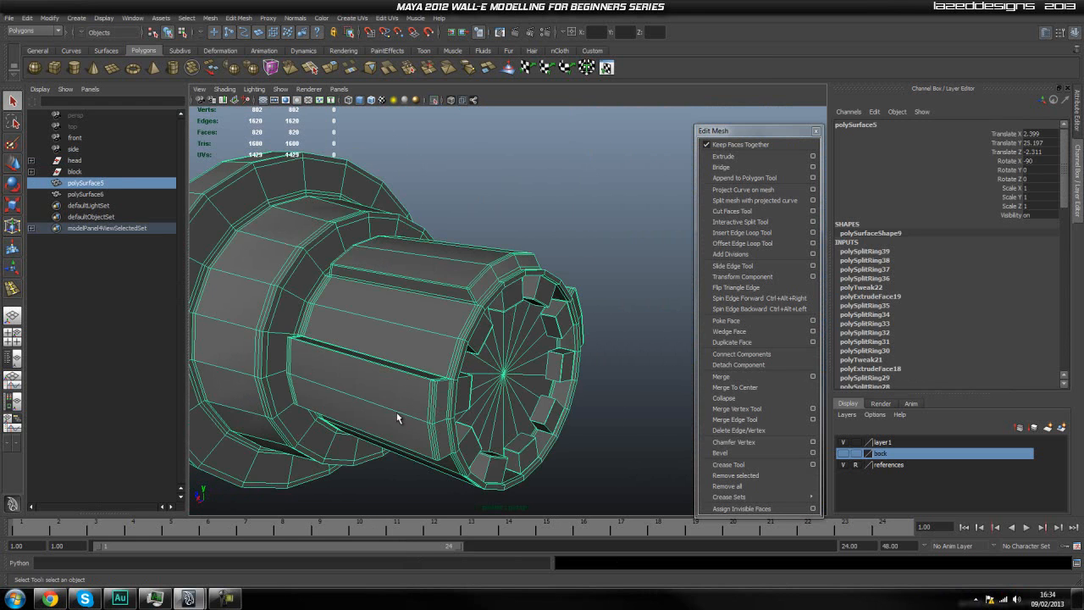
Examine the edge loops around the raised strips, the front rim and the small blocks on the isolated cylinder.
{"action": "left_click_drag", "start_coordinate": [463, 288], "coordinate": [439, 301], "text": "alt"}
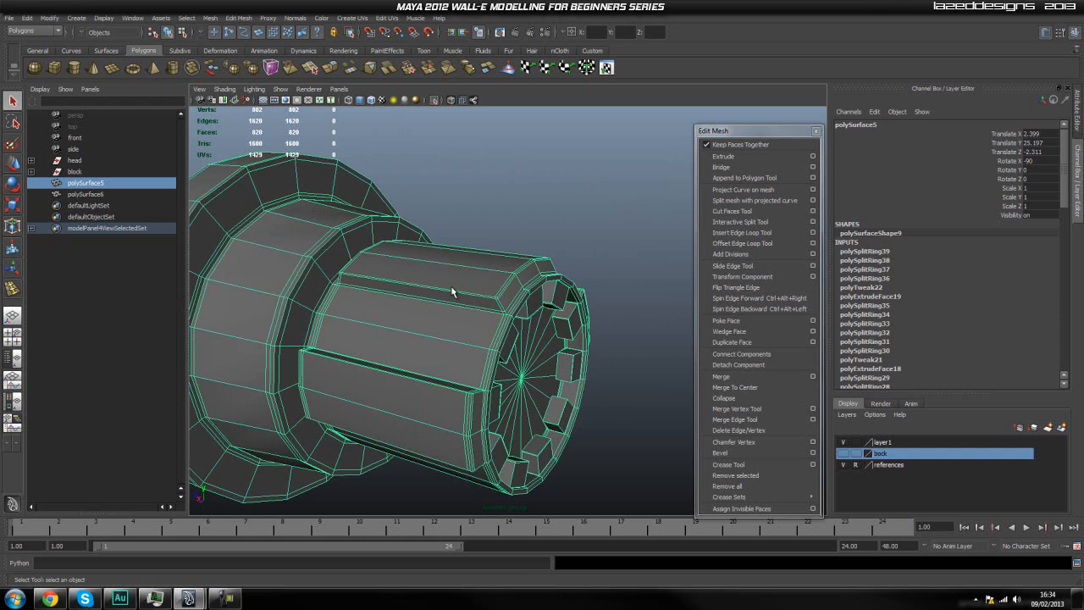
{"action": "scroll", "coordinate": [476, 282], "scroll_direction": "up", "scroll_amount": 3}
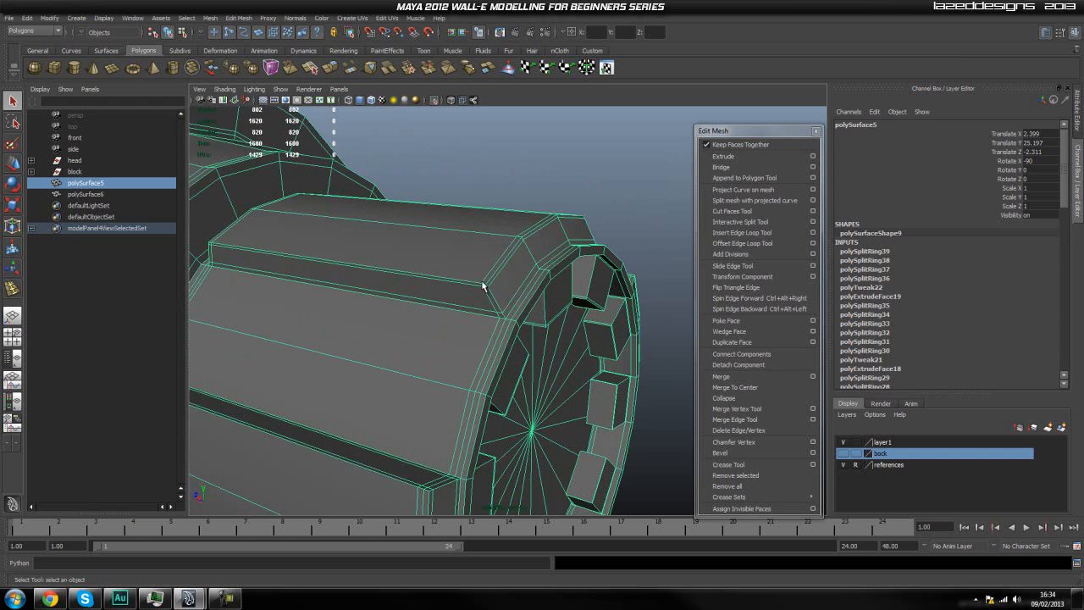
{"action": "scroll", "coordinate": [454, 217], "scroll_direction": "up", "scroll_amount": 1}
{"action": "scroll", "coordinate": [456, 221], "scroll_direction": "down", "scroll_amount": 1}
{"action": "right_click_drag", "start_coordinate": [457, 225], "coordinate": [484, 262], "text": "alt"}
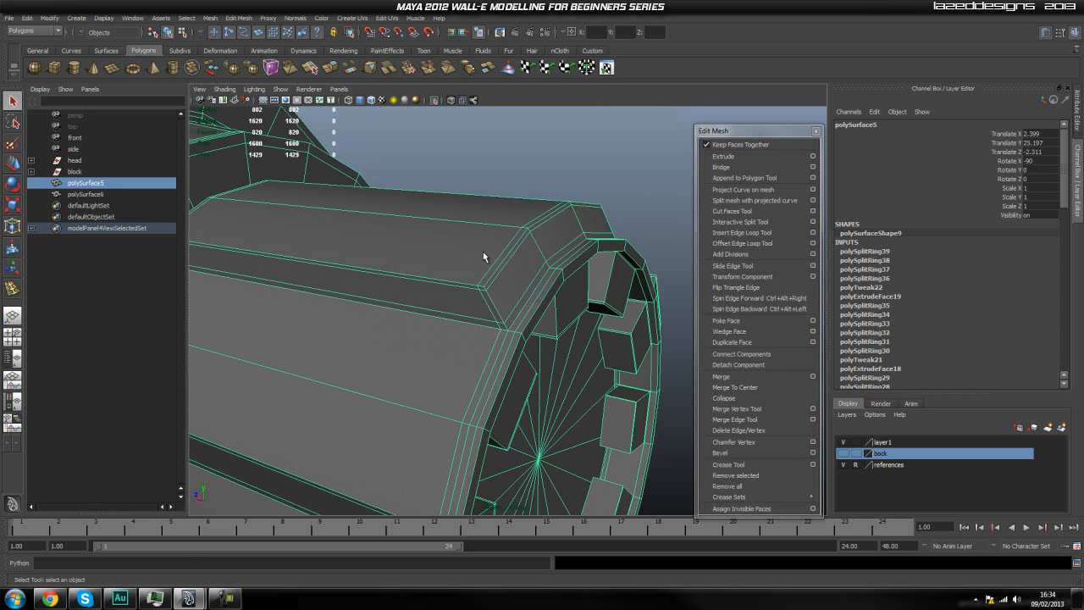
{"action": "middle_click_drag", "start_coordinate": [533, 227], "coordinate": [556, 278], "text": "alt"}
{"action": "left_click_drag", "start_coordinate": [555, 278], "coordinate": [529, 289], "text": "alt"}
{"action": "middle_click_drag", "start_coordinate": [580, 390], "coordinate": [494, 255], "text": "alt"}
{"action": "left_click_drag", "start_coordinate": [579, 297], "coordinate": [431, 199], "text": "alt"}
{"action": "middle_click_drag", "start_coordinate": [431, 199], "coordinate": [457, 237], "text": "alt"}
{"action": "scroll", "coordinate": [457, 236], "scroll_direction": "down", "scroll_amount": 2}
{"action": "scroll", "coordinate": [532, 230], "scroll_direction": "down", "scroll_amount": 3}
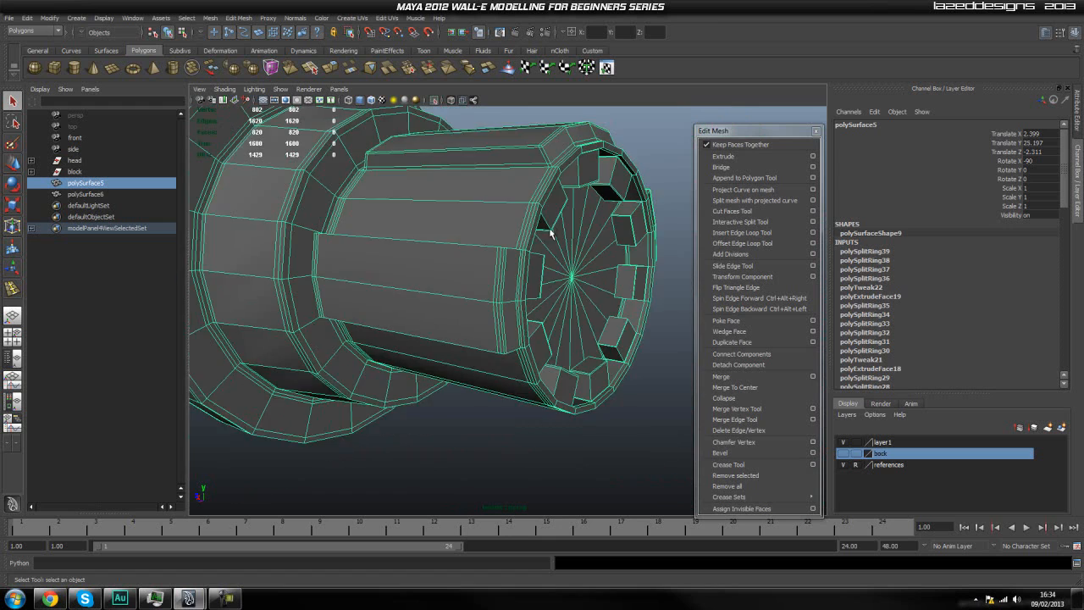
Examine the small blocks and the edge loops around the recessed front rim of the isolated cylinder up close.
{"action": "middle_click_drag", "start_coordinate": [533, 230], "coordinate": [536, 263], "text": "alt"}
{"action": "left_click_drag", "start_coordinate": [535, 263], "coordinate": [425, 224], "text": "alt"}
{"action": "scroll", "coordinate": [425, 225], "scroll_direction": "up", "scroll_amount": 3}
{"action": "middle_click_drag", "start_coordinate": [425, 224], "coordinate": [434, 236], "text": "alt"}
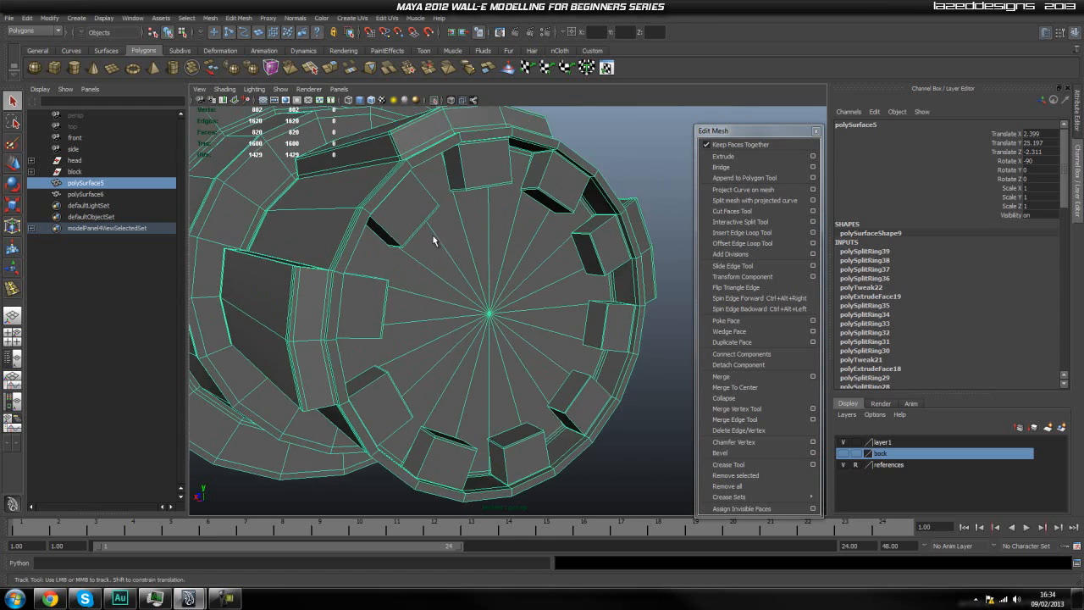
{"action": "left_click_drag", "start_coordinate": [434, 241], "coordinate": [428, 245], "text": "alt"}
{"action": "left_click_drag", "start_coordinate": [491, 275], "coordinate": [476, 308], "text": "alt"}
{"action": "middle_click_drag", "start_coordinate": [466, 265], "coordinate": [465, 293], "text": "alt"}
{"action": "left_click_drag", "start_coordinate": [465, 292], "coordinate": [475, 235], "text": "alt"}
{"action": "left_click_drag", "start_coordinate": [557, 326], "coordinate": [544, 377], "text": "alt"}
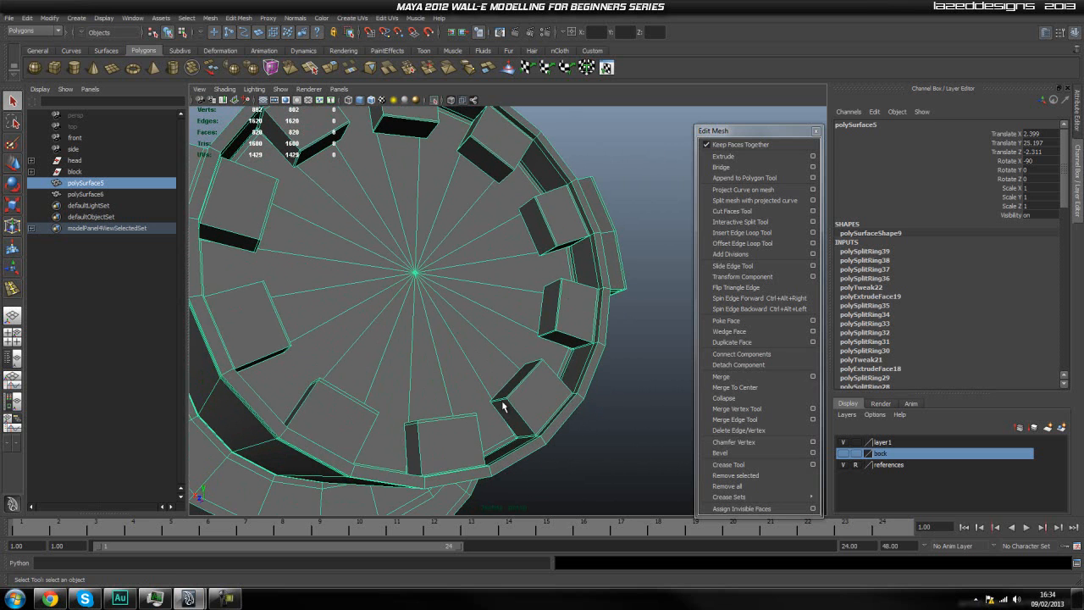
{"action": "left_click_drag", "start_coordinate": [481, 199], "coordinate": [480, 223], "text": "alt"}
{"action": "middle_click_drag", "start_coordinate": [494, 199], "coordinate": [480, 257], "text": "alt"}
{"action": "scroll", "coordinate": [480, 257], "scroll_direction": "up", "scroll_amount": 5}
{"action": "middle_click_drag", "start_coordinate": [321, 218], "coordinate": [472, 231], "text": "alt"}
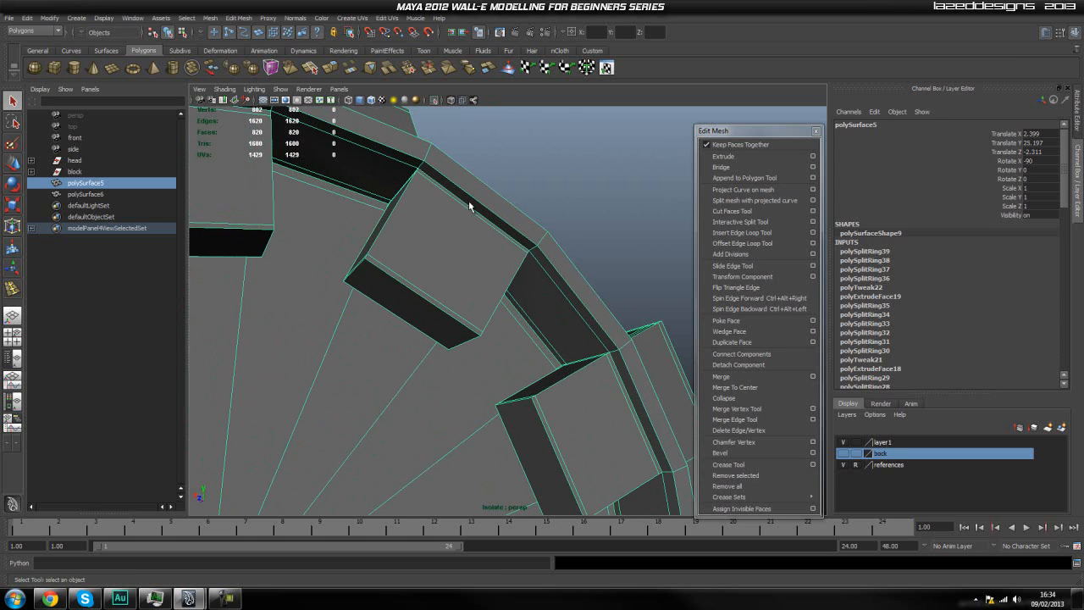
Preview the front rim's small blocks smoothed, return to the unsmoothed display and inspect the block edges and whole cylinder.
{"action": "scroll", "coordinate": [433, 287], "scroll_direction": "down", "scroll_amount": 5}
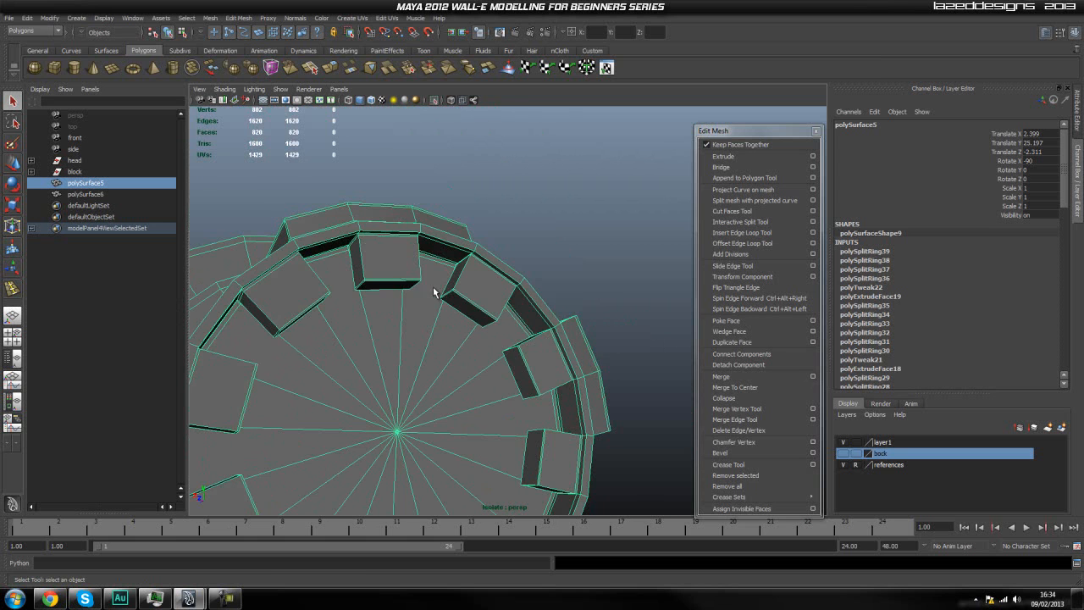
{"action": "key", "text": "3"}
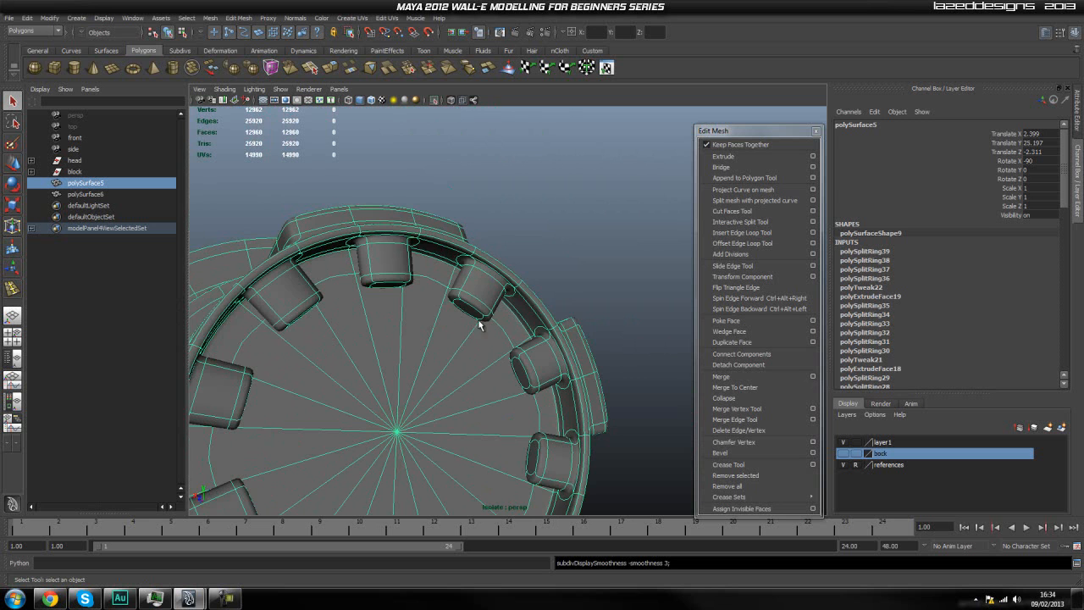
{"action": "key", "text": "1"}
{"action": "scroll", "coordinate": [467, 317], "scroll_direction": "down", "scroll_amount": 3}
{"action": "left_click_drag", "start_coordinate": [468, 316], "coordinate": [514, 347], "text": "alt"}
{"action": "scroll", "coordinate": [519, 399], "scroll_direction": "down", "scroll_amount": 4}
{"action": "scroll", "coordinate": [527, 366], "scroll_direction": "up", "scroll_amount": 5}
{"action": "scroll", "coordinate": [544, 372], "scroll_direction": "up", "scroll_amount": 5}
{"action": "scroll", "coordinate": [525, 347], "scroll_direction": "down", "scroll_amount": 4}
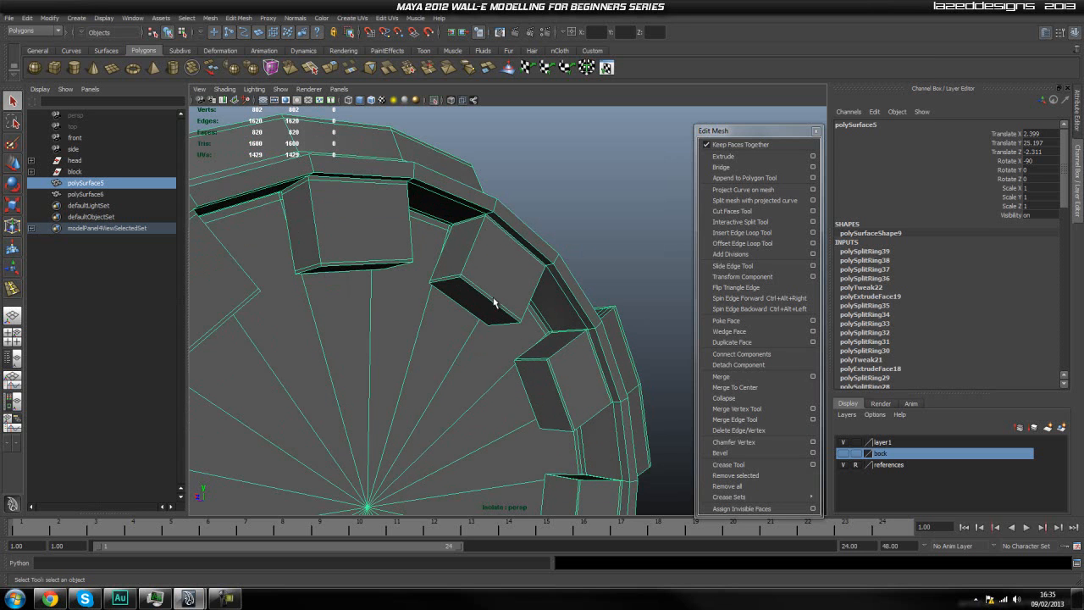
{"action": "scroll", "coordinate": [518, 322], "scroll_direction": "down", "scroll_amount": 3}
{"action": "left_click_drag", "start_coordinate": [515, 339], "coordinate": [487, 406], "text": "alt"}
{"action": "scroll", "coordinate": [486, 406], "scroll_direction": "down", "scroll_amount": 3}
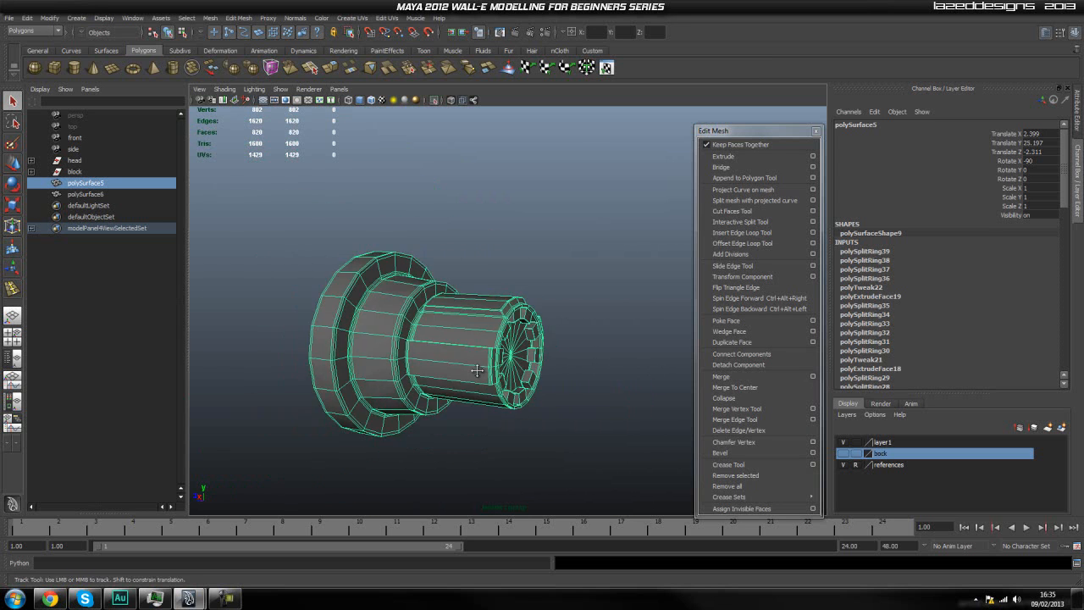
Set the stepped cylinder to the smoothed display and turn off its isolation to show the full model.
{"action": "key", "text": "3"}
{"action": "left_click", "coordinate": [581, 339]}
{"action": "left_click_drag", "start_coordinate": [581, 339], "coordinate": [553, 363], "text": "alt"}
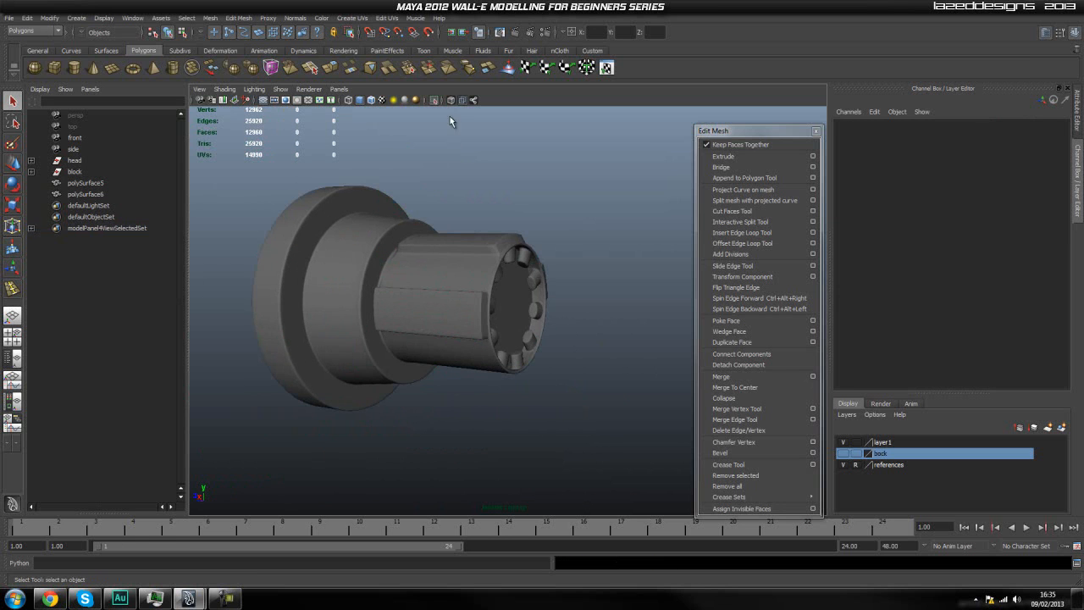
{"action": "left_click", "coordinate": [434, 99]}
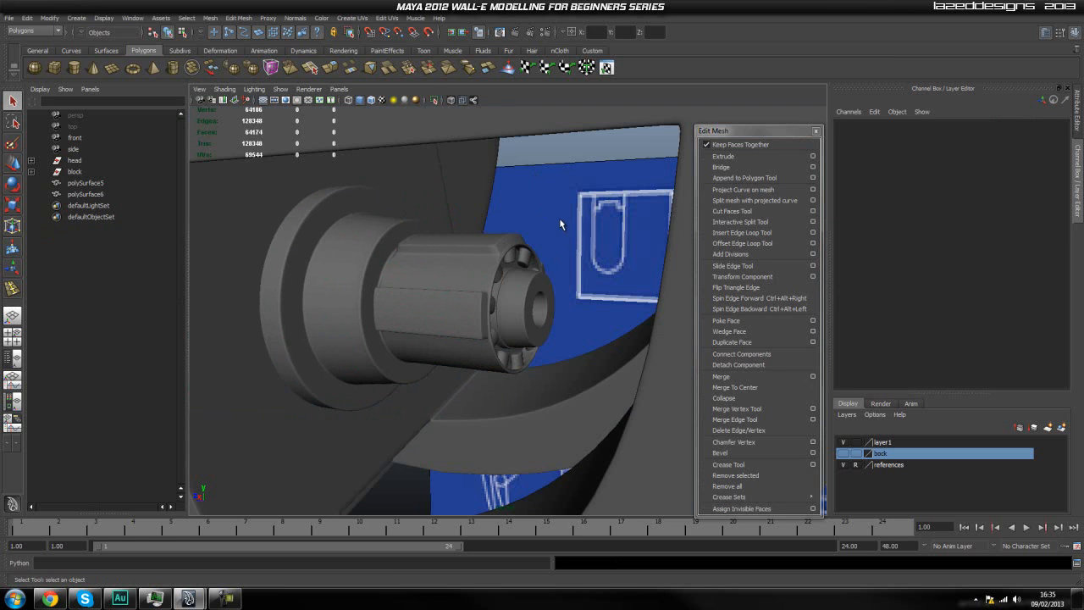
Switch the round hub inside the cylinder's front rim to face editing around its central hole.
{"action": "left_click_drag", "start_coordinate": [560, 220], "coordinate": [418, 305], "text": "alt"}
{"action": "scroll", "coordinate": [507, 337], "scroll_direction": "up", "scroll_amount": 5}
{"action": "scroll", "coordinate": [489, 327], "scroll_direction": "up", "scroll_amount": 4}
{"action": "scroll", "coordinate": [519, 312], "scroll_direction": "down", "scroll_amount": 4}
{"action": "scroll", "coordinate": [418, 310], "scroll_direction": "down", "scroll_amount": 5}
{"action": "right_click_drag", "start_coordinate": [417, 292], "coordinate": [438, 287]}
{"action": "left_click", "coordinate": [464, 239]}
{"action": "left_click", "coordinate": [436, 275]}
{"action": "scroll", "coordinate": [412, 269], "scroll_direction": "up", "scroll_amount": 3}
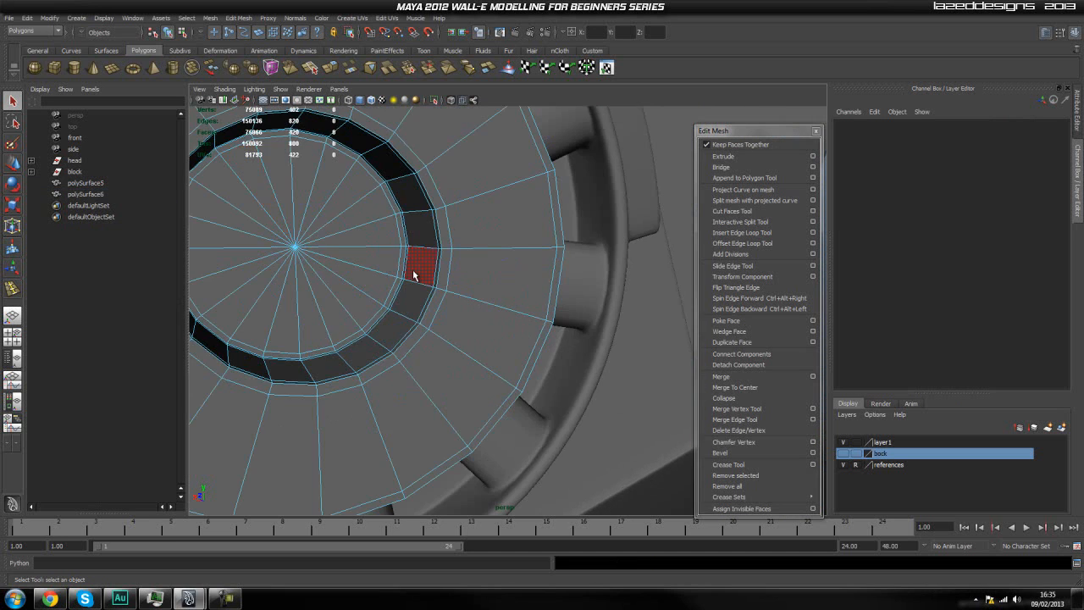
Select all the triangular faces that form the floor of the hub's central hole.
{"action": "middle_click_drag", "start_coordinate": [398, 266], "coordinate": [423, 276], "text": "alt"}
{"action": "left_click", "coordinate": [426, 216]}
{"action": "left_click", "coordinate": [455, 232], "text": "shift"}
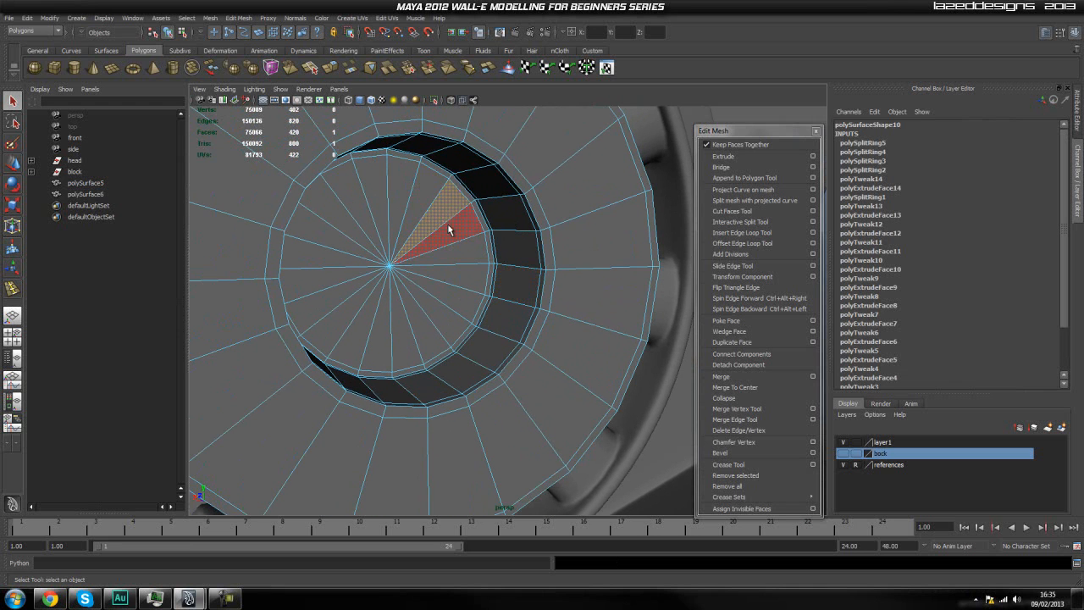
{"action": "left_click", "coordinate": [461, 271], "text": "shift"}
{"action": "left_click", "coordinate": [449, 301], "text": "shift"}
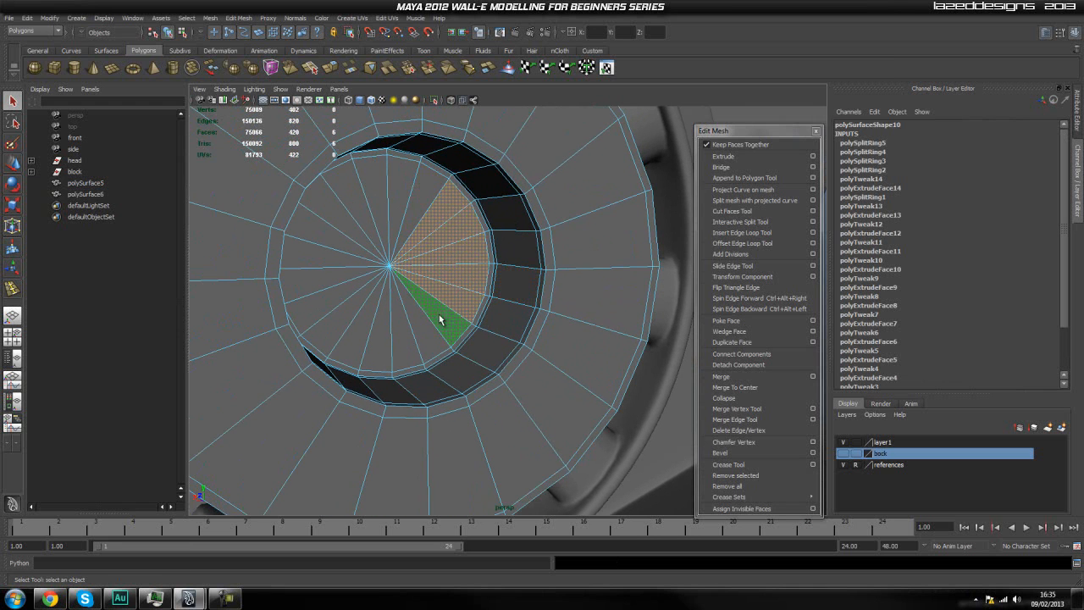
{"action": "left_click", "coordinate": [437, 314], "text": "shift"}
{"action": "left_click", "coordinate": [414, 331], "text": "shift"}
{"action": "left_click", "coordinate": [403, 345], "text": "shift"}
{"action": "left_click", "coordinate": [379, 343], "text": "shift"}
{"action": "left_click", "coordinate": [351, 339], "text": "shift"}
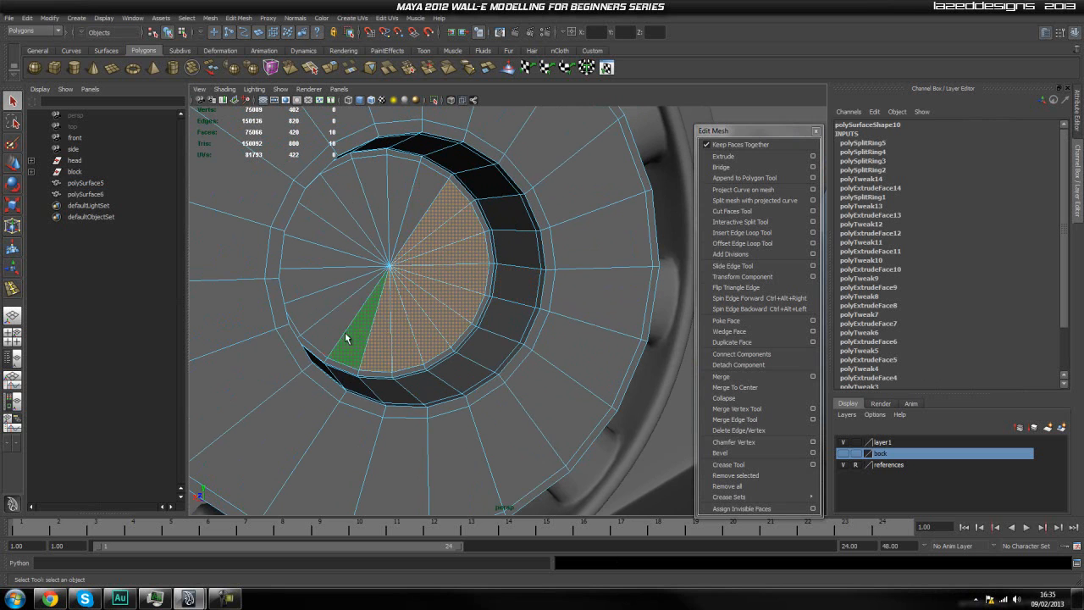
{"action": "left_click", "coordinate": [337, 326], "text": "shift"}
{"action": "left_click", "coordinate": [323, 303], "text": "shift"}
{"action": "left_click", "coordinate": [319, 278], "text": "shift"}
{"action": "left_click", "coordinate": [322, 255], "text": "shift"}
{"action": "left_click", "coordinate": [328, 235], "text": "shift"}
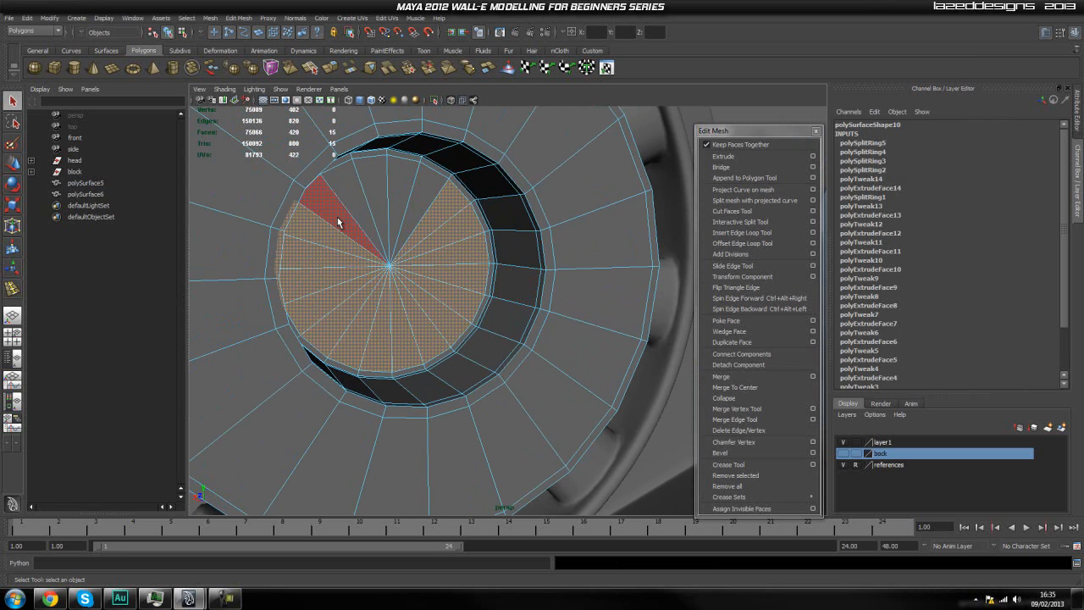
{"action": "left_click", "coordinate": [340, 218], "text": "shift"}
{"action": "left_click", "coordinate": [354, 199], "text": "shift"}
{"action": "left_click", "coordinate": [379, 193], "text": "shift"}
{"action": "left_click", "coordinate": [391, 191], "text": "shift"}
{"action": "left_click", "coordinate": [422, 184], "text": "shift"}
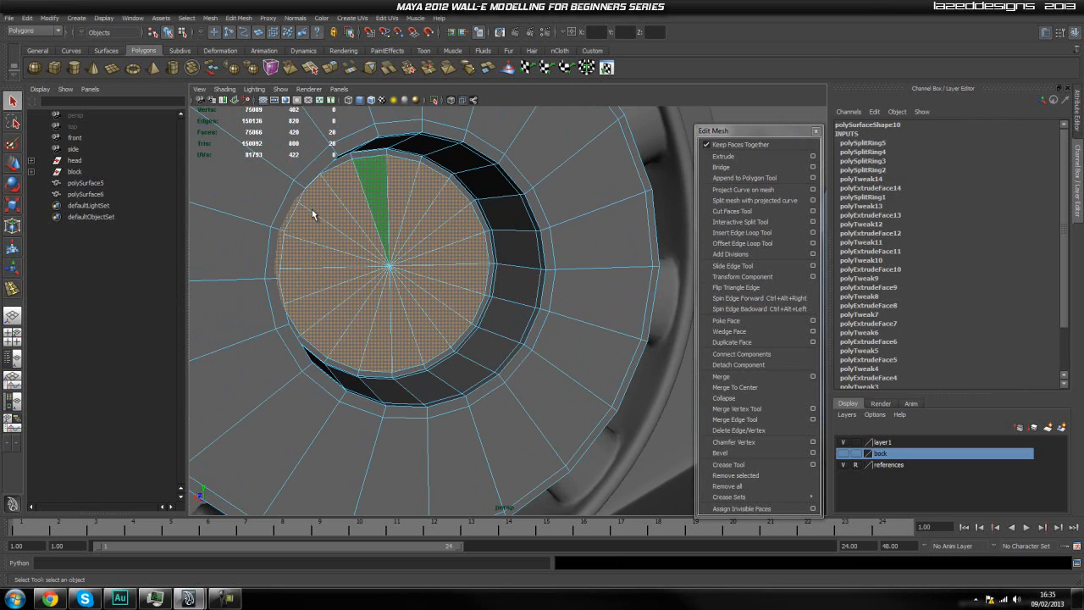
Duplicate the selected hole-floor faces as a separate disc with Duplicate Face.
{"action": "scroll", "coordinate": [441, 237], "scroll_direction": "down", "scroll_amount": 5}
{"action": "scroll", "coordinate": [443, 239], "scroll_direction": "down", "scroll_amount": 4}
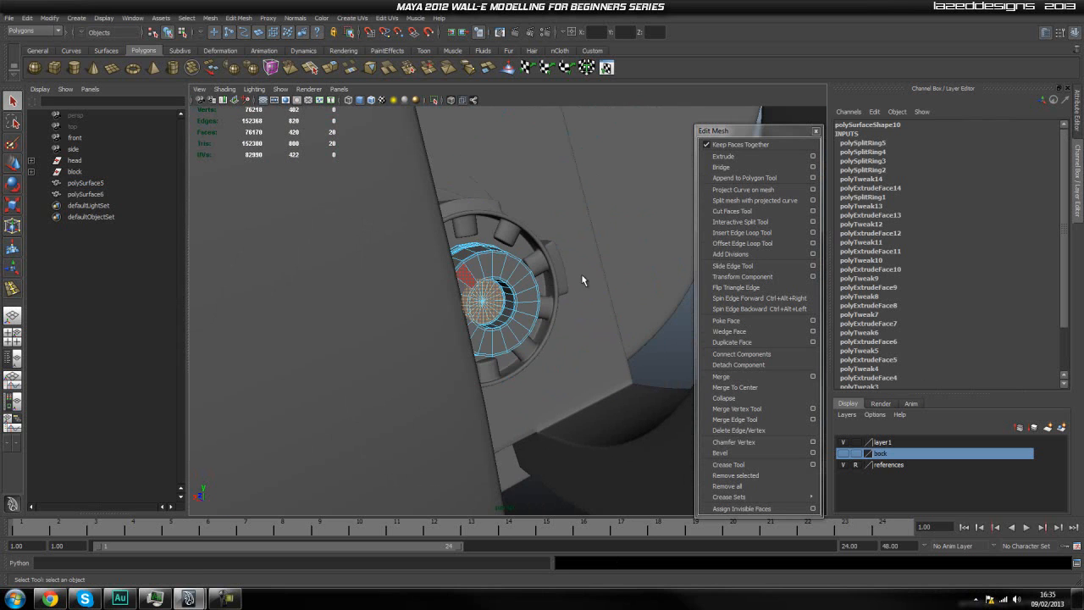
{"action": "left_click", "coordinate": [210, 18]}
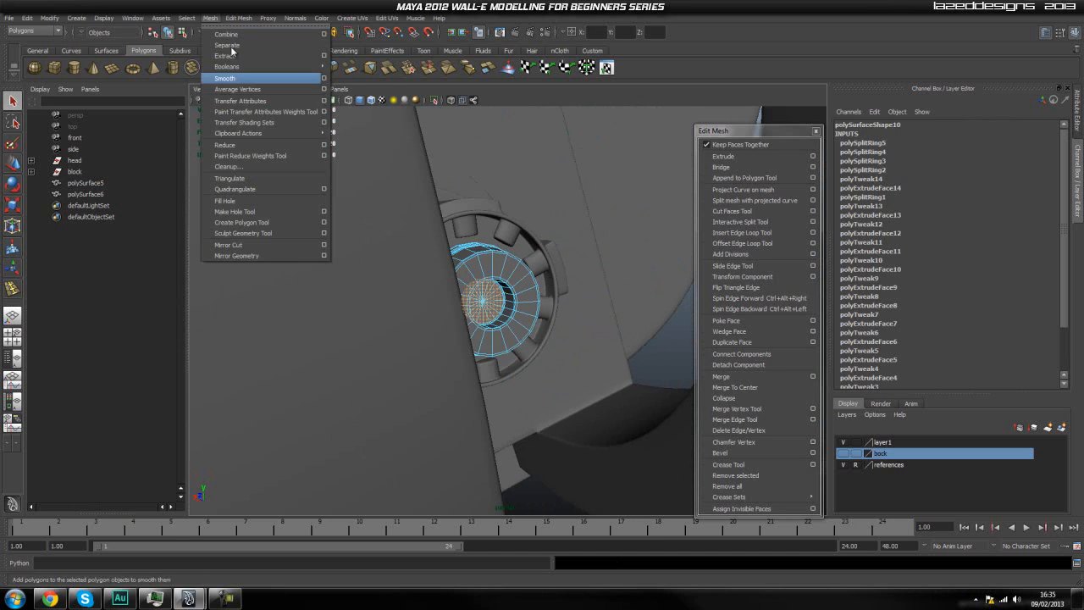
{"action": "left_click", "coordinate": [227, 18]}
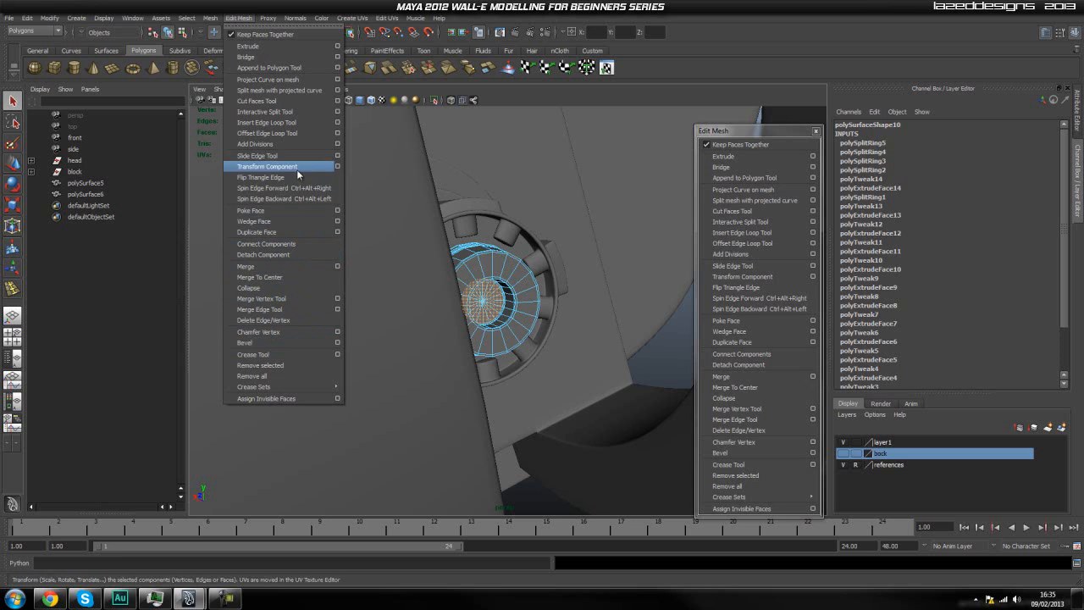
{"action": "left_click", "coordinate": [299, 230]}
Select both separated hub pieces and unparent them from their polySurface6 group.
{"action": "left_click", "coordinate": [100, 218]}
{"action": "left_click", "coordinate": [110, 205], "text": "ctrl"}
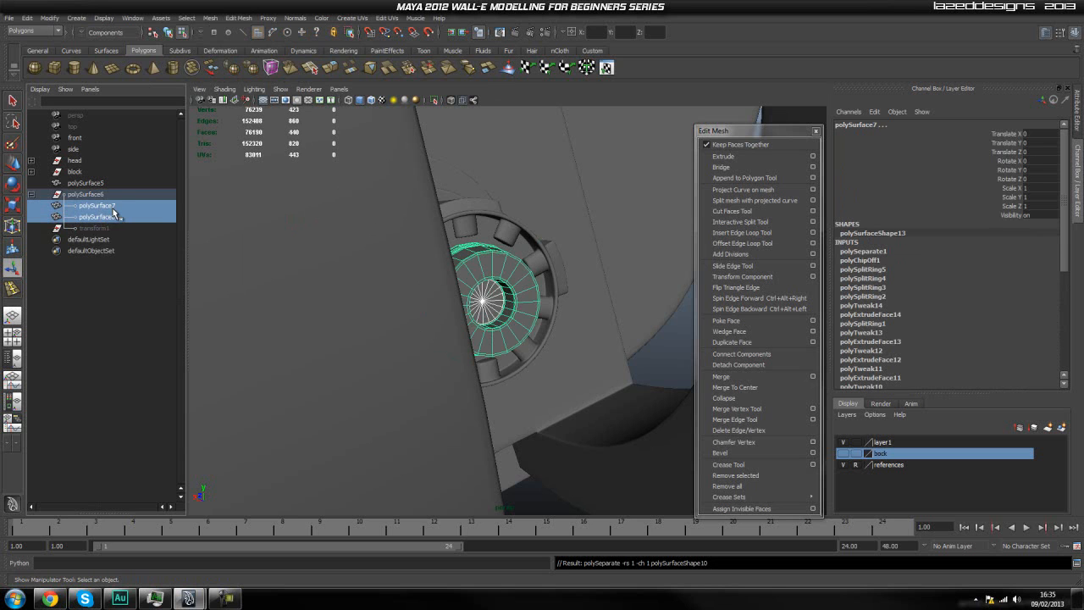
{"action": "key", "text": "shift+p"}
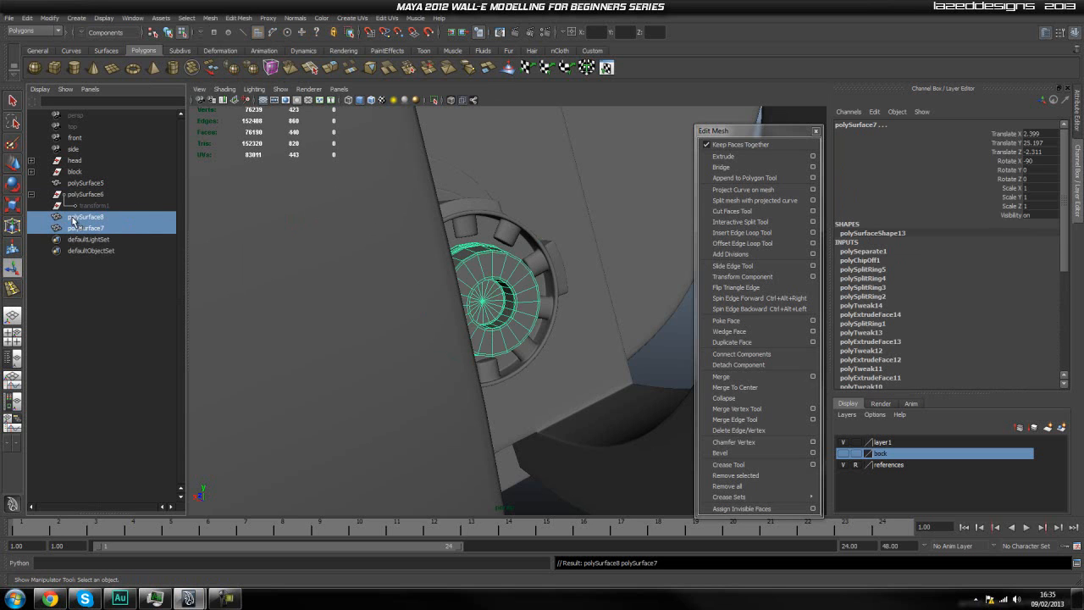
Try to delete the leftover polySurface6 group, and undo the deletion.
{"action": "left_click", "coordinate": [103, 196]}
{"action": "left_click", "coordinate": [28, 18]}
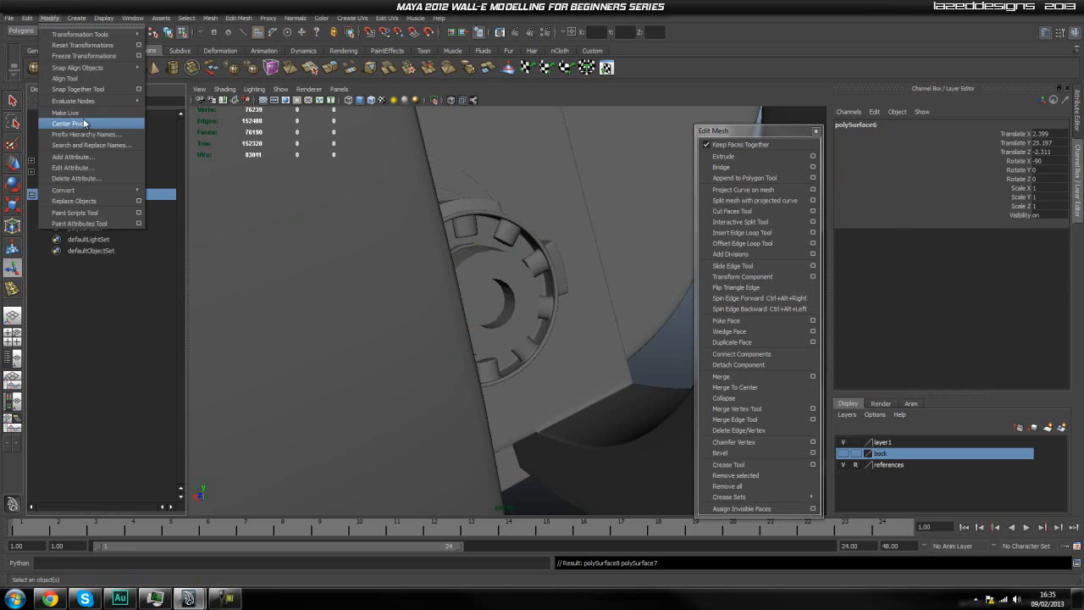
{"action": "mouse_move", "coordinate": [72, 134]}
{"action": "left_click", "coordinate": [212, 139]}
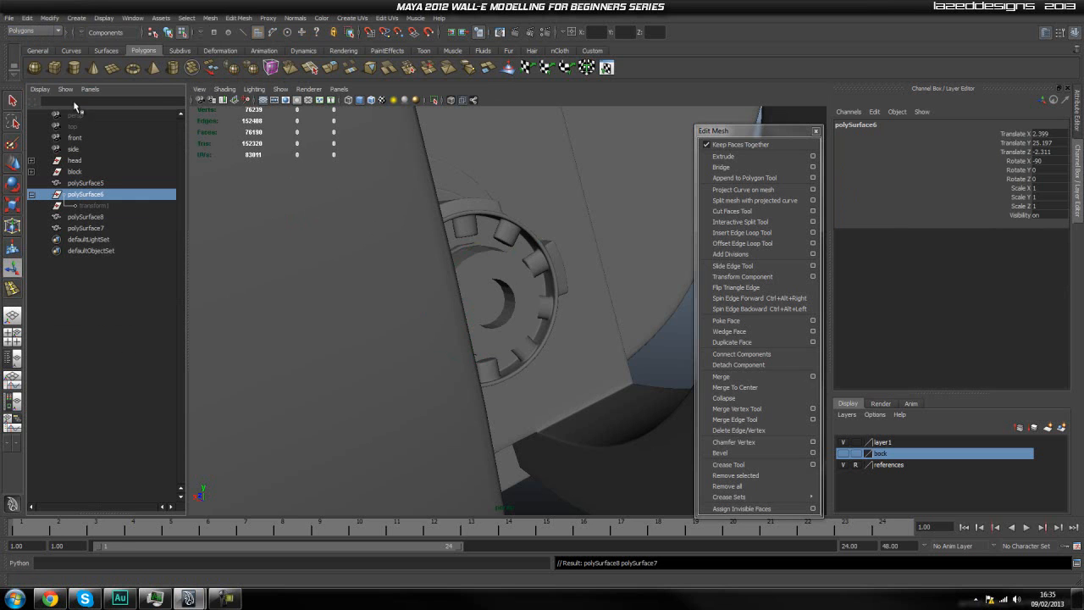
{"action": "left_click", "coordinate": [99, 218]}
{"action": "left_click", "coordinate": [102, 195]}
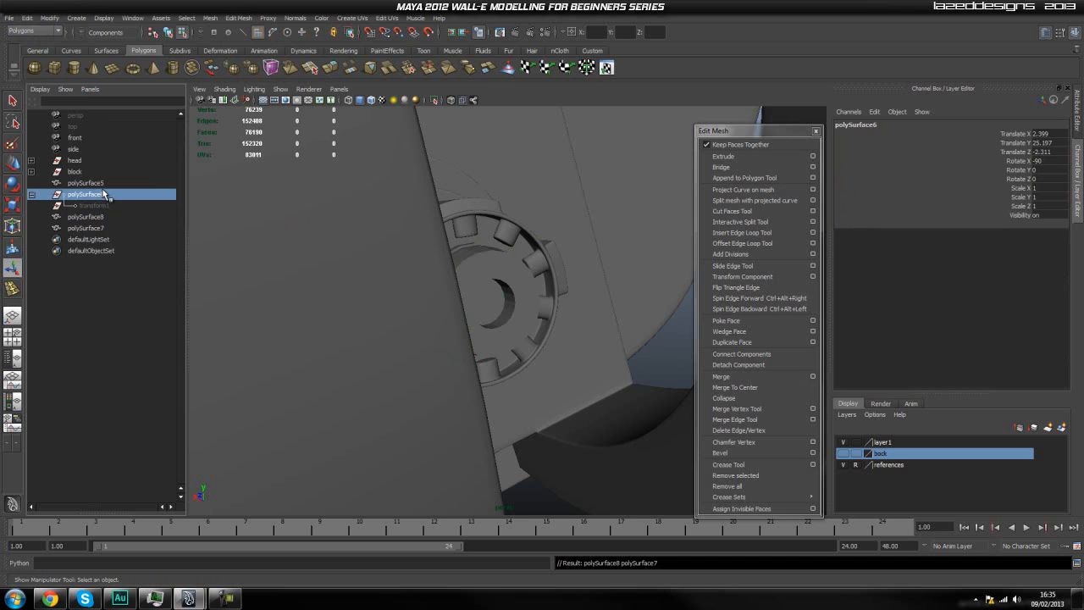
{"action": "key", "text": "Delete"}
{"action": "key", "text": "ctrl+z"}
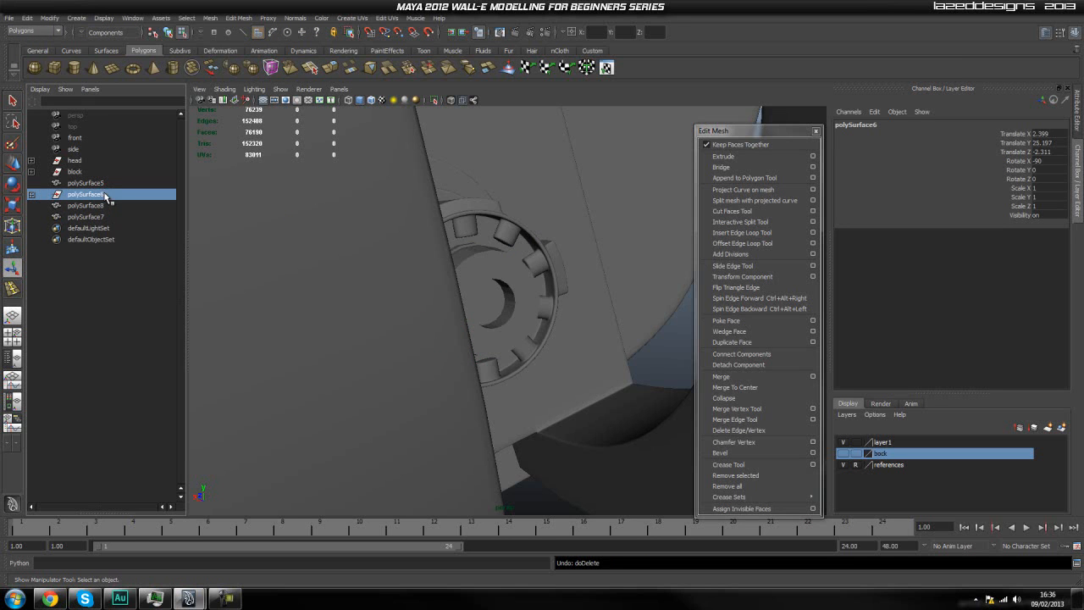
Delete the construction history of all objects in the scene to clear the leftover transform.
{"action": "left_click_drag", "start_coordinate": [510, 206], "coordinate": [494, 211], "text": "alt"}
{"action": "left_click", "coordinate": [31, 195]}
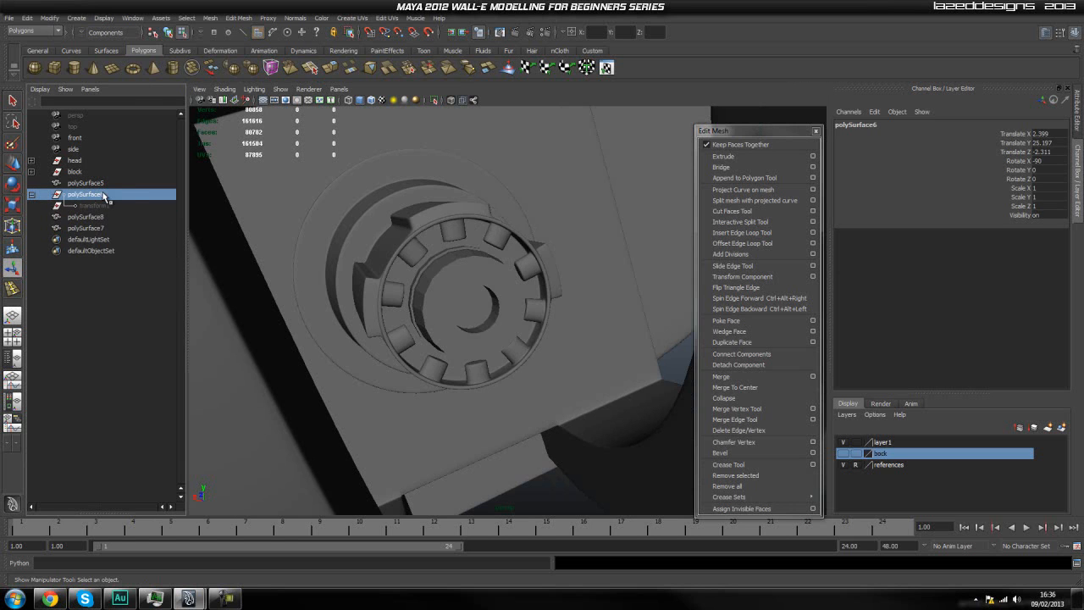
{"action": "left_click", "coordinate": [27, 17]}
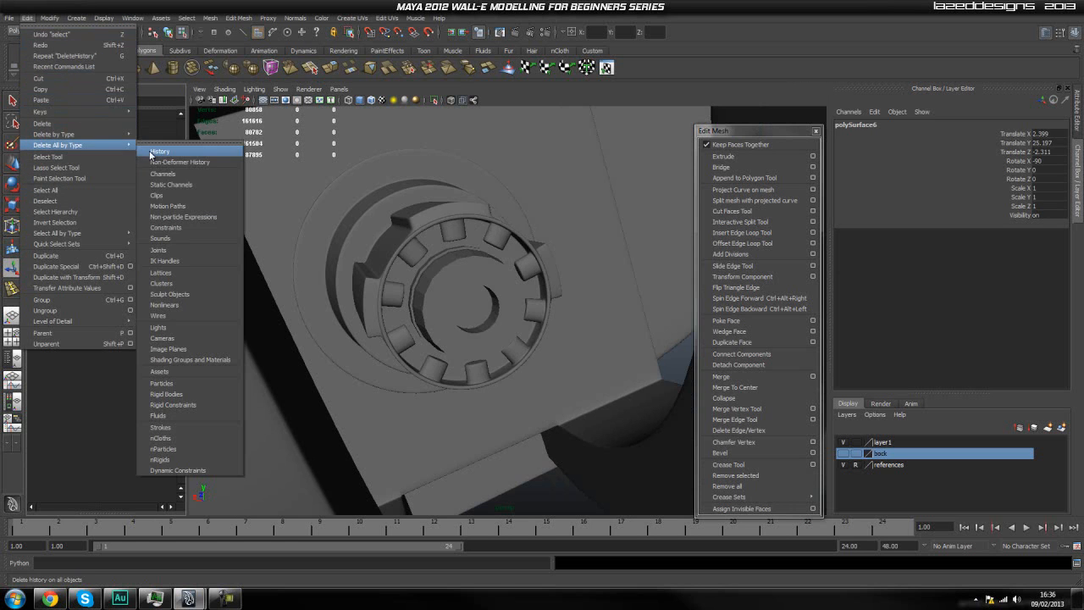
{"action": "left_click", "coordinate": [153, 153]}
Find and select the duplicated disc, polySurface8, among the hub and cylinder pieces.
{"action": "left_click", "coordinate": [74, 198]}
{"action": "scroll", "coordinate": [399, 254], "scroll_direction": "up", "scroll_amount": 5}
{"action": "left_click_drag", "start_coordinate": [404, 271], "coordinate": [410, 279], "text": "alt"}
{"action": "left_click", "coordinate": [119, 205]}
{"action": "left_click", "coordinate": [121, 193]}
{"action": "left_click", "coordinate": [116, 182]}
{"action": "left_click", "coordinate": [116, 194]}
Center the pivot of the duplicated disc inside the hub's hole.
{"action": "mouse_move", "coordinate": [449, 297]}
{"action": "left_mouse_down", "text": "alt"}
{"action": "mouse_move", "coordinate": [466, 310]}
{"action": "mouse_move", "coordinate": [449, 303]}
{"action": "left_mouse_up", "text": "alt"}
{"action": "key", "text": "w"}
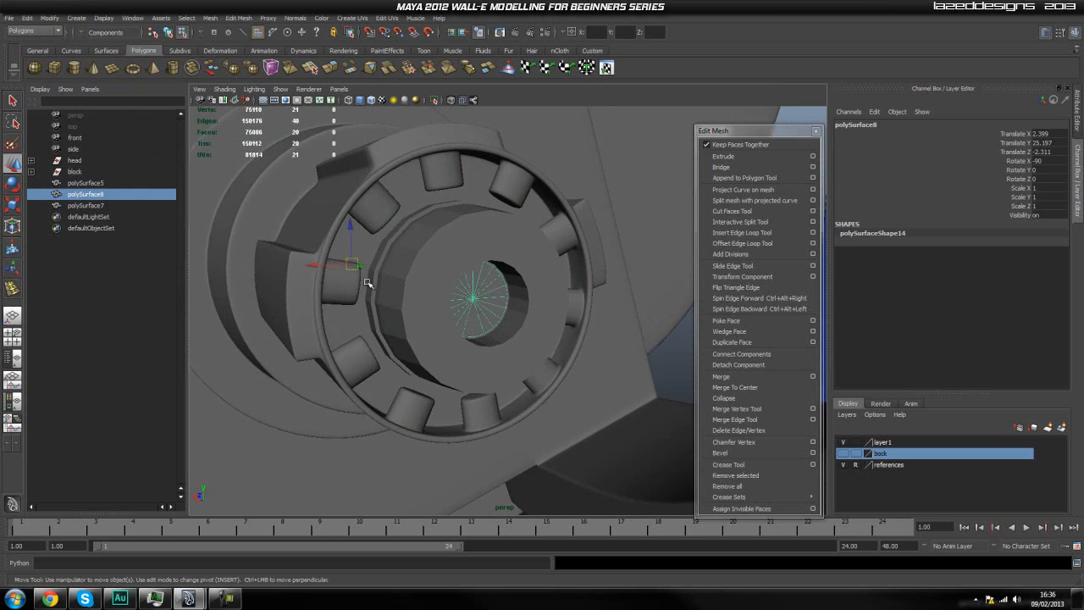
{"action": "key", "text": "space"}
{"action": "left_click", "coordinate": [399, 258]}
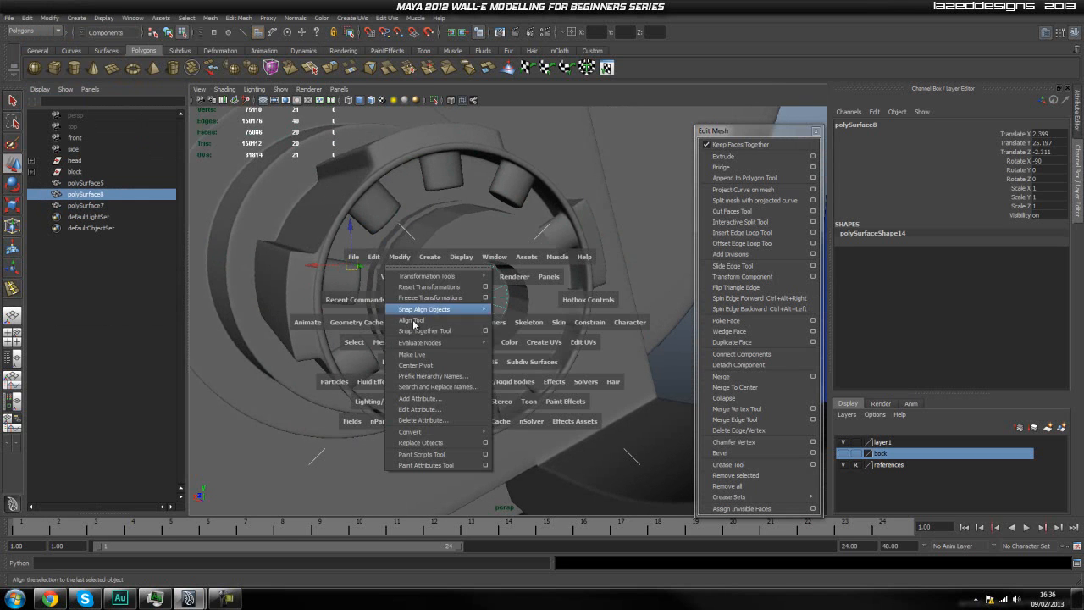
{"action": "key", "text": "space"}
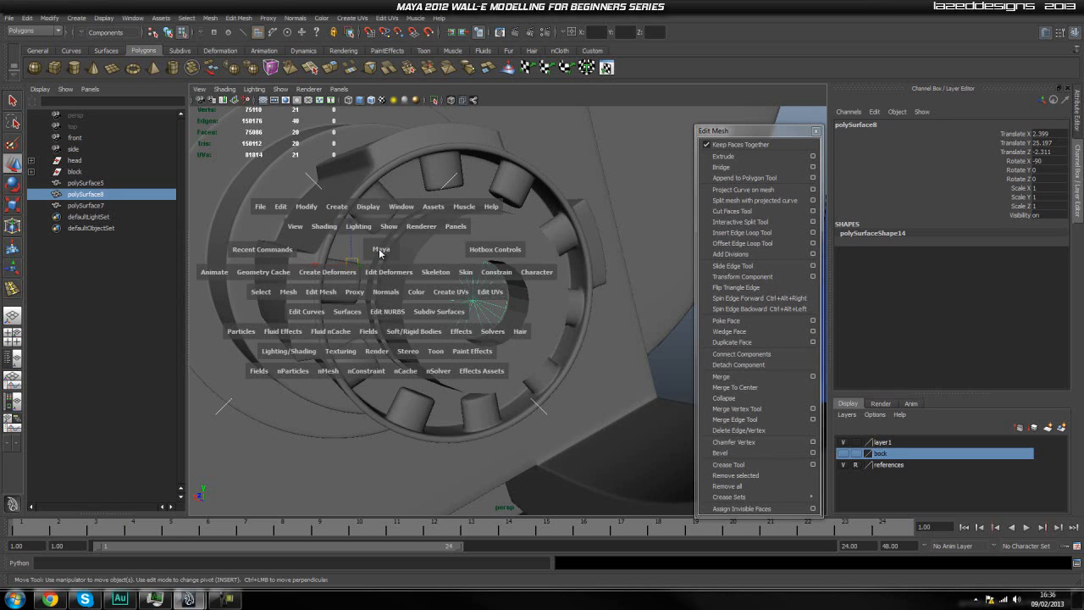
{"action": "left_click", "coordinate": [280, 206]}
{"action": "left_click", "coordinate": [306, 206]}
{"action": "left_click", "coordinate": [337, 317]}
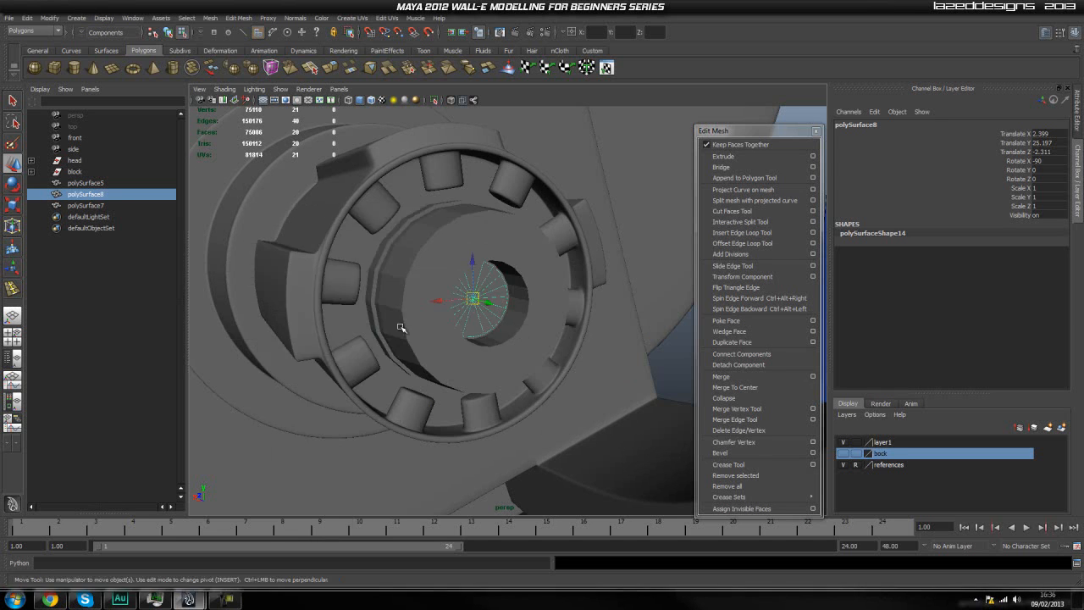
Move the disc slightly along the hole's axis to Translate Z -2.327 and switch it to face editing.
{"action": "left_click_drag", "start_coordinate": [486, 302], "coordinate": [496, 305]}
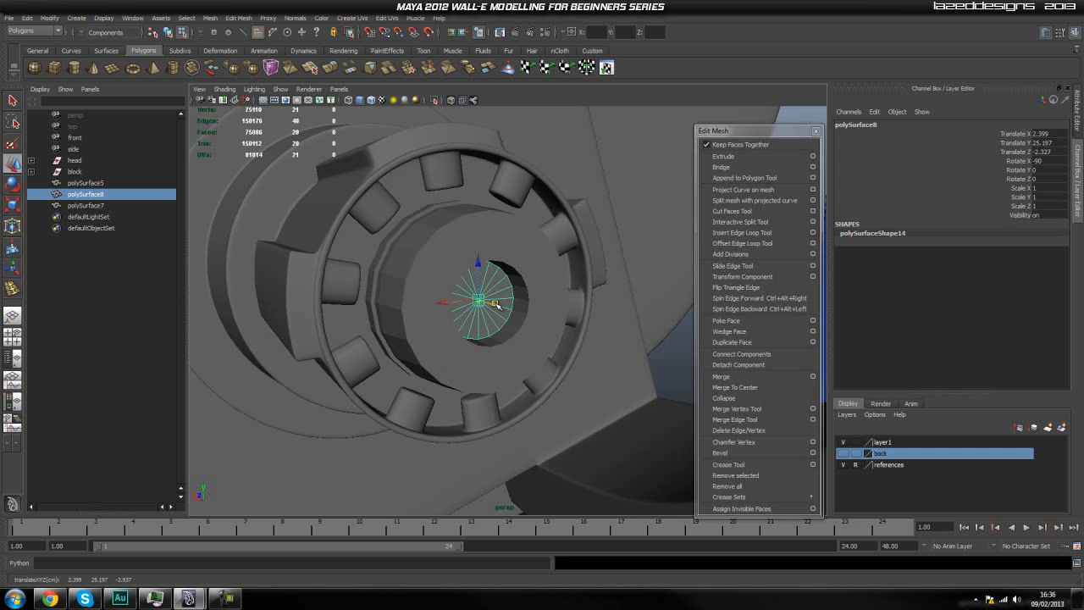
{"action": "left_click", "coordinate": [660, 345]}
{"action": "left_click_drag", "start_coordinate": [619, 339], "coordinate": [496, 307], "text": "alt"}
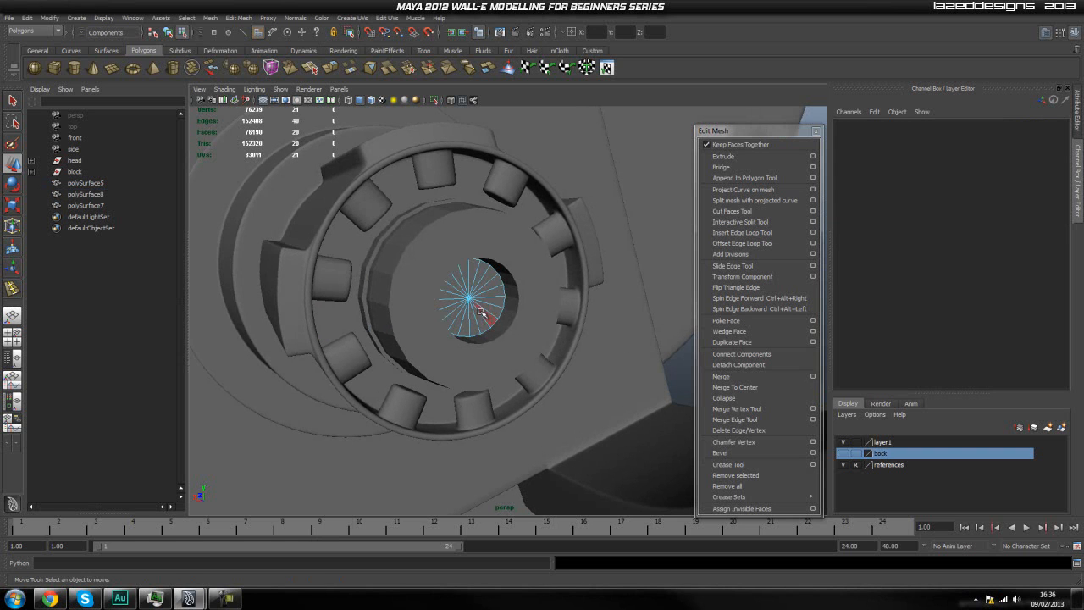
Show the back layer and select the neck's top cylinder below the head as an object.
{"action": "right_click_drag", "start_coordinate": [486, 300], "coordinate": [467, 290]}
{"action": "left_click_drag", "start_coordinate": [468, 290], "coordinate": [504, 322], "text": "alt"}
{"action": "left_click_drag", "start_coordinate": [542, 424], "coordinate": [502, 323], "text": "alt"}
{"action": "left_click", "coordinate": [502, 324]}
{"action": "key", "text": "q"}
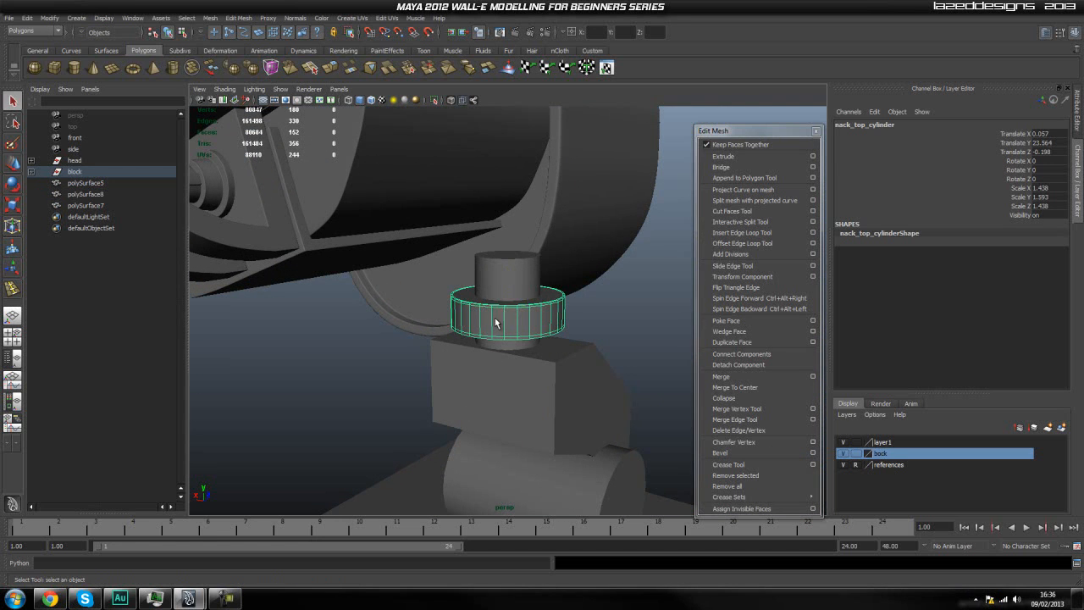
{"action": "right_click", "coordinate": [495, 329]}
{"action": "left_click_drag", "start_coordinate": [254, 245], "coordinate": [240, 206], "text": "alt"}
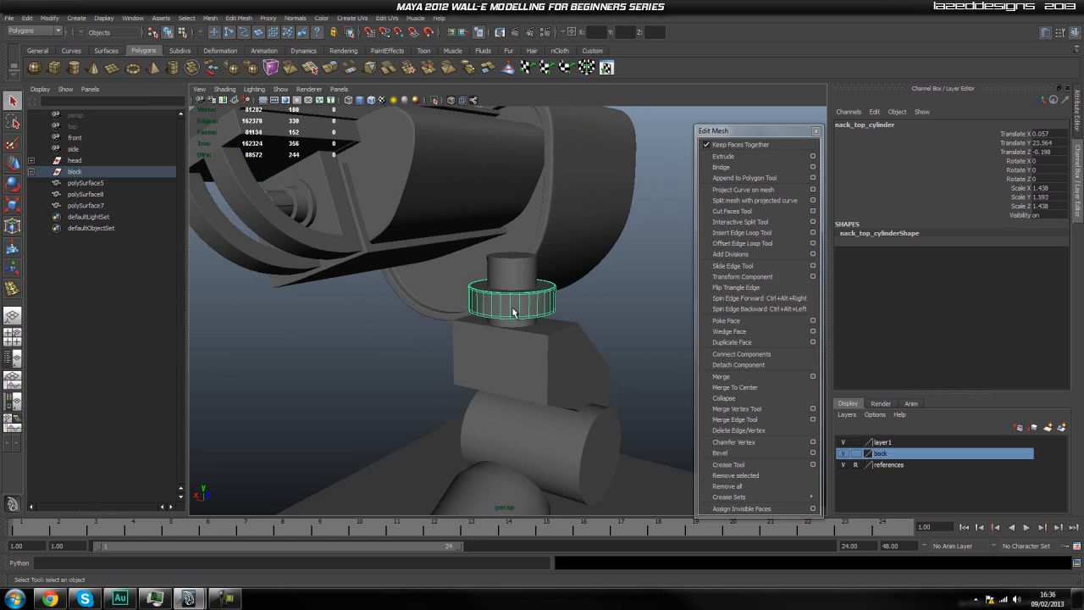
{"action": "left_click_drag", "start_coordinate": [495, 314], "coordinate": [518, 321], "text": "alt"}
{"action": "middle_click_drag", "start_coordinate": [518, 321], "coordinate": [519, 321], "text": "alt"}
Switch to the side view and examine the curved hose on the reference drawing beneath the head.
{"action": "key", "text": "space"}
{"action": "left_click_drag", "start_coordinate": [386, 256], "coordinate": [438, 258]}
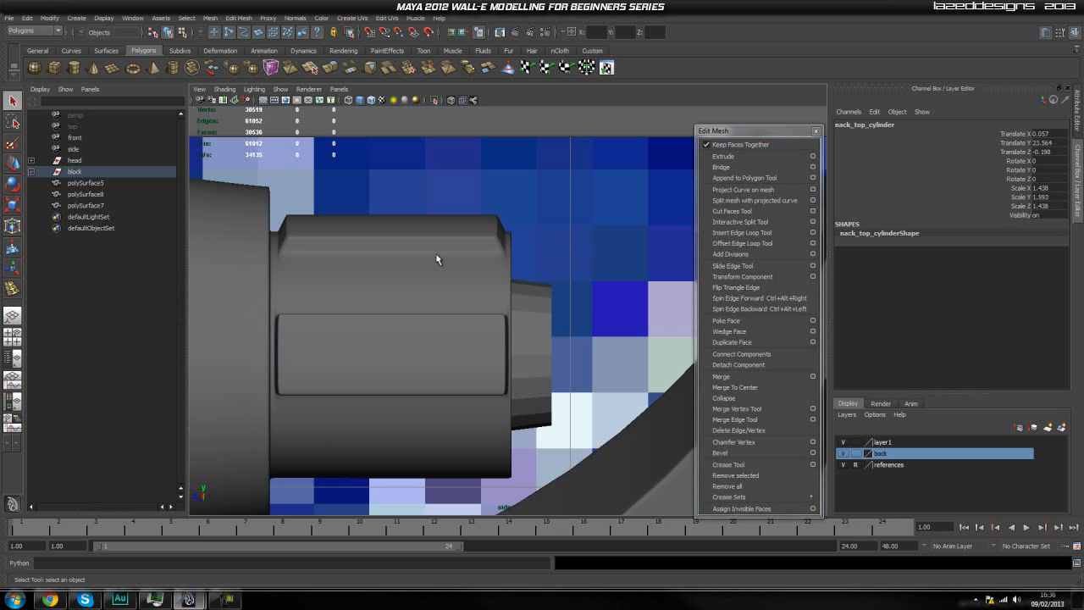
{"action": "scroll", "coordinate": [475, 282], "scroll_direction": "down", "scroll_amount": 15}
{"action": "middle_click_drag", "start_coordinate": [471, 307], "coordinate": [507, 292], "text": "alt"}
{"action": "scroll", "coordinate": [431, 289], "scroll_direction": "up", "scroll_amount": 1}
{"action": "scroll", "coordinate": [474, 286], "scroll_direction": "up", "scroll_amount": 2}
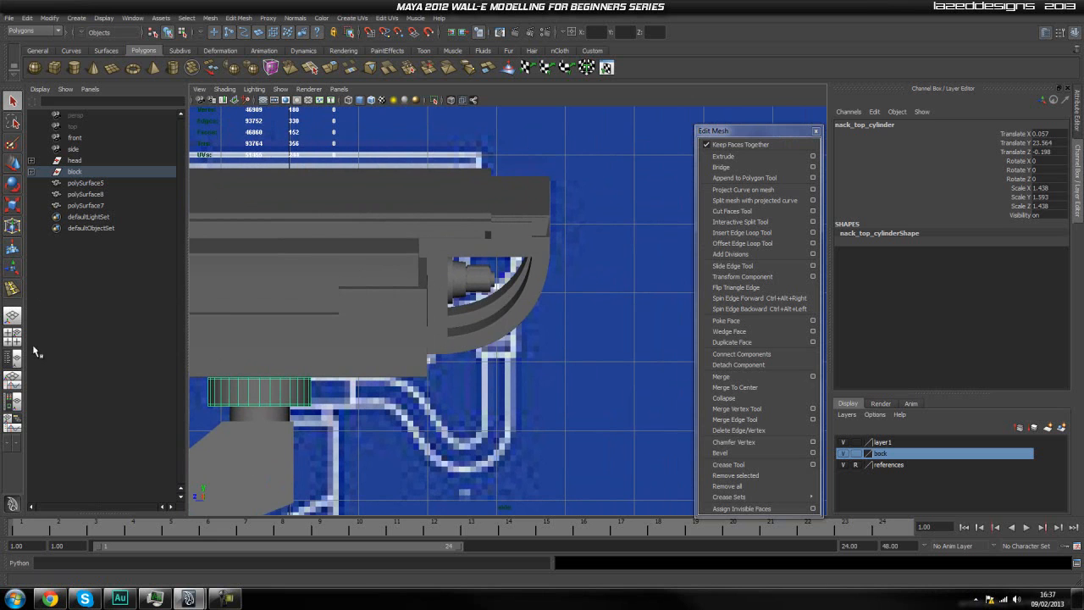
Switch to the single perspective layout and frame the stepped cylinder and neck from the side.
{"action": "left_click", "coordinate": [12, 318]}
{"action": "scroll", "coordinate": [317, 210], "scroll_direction": "up", "scroll_amount": 3}
{"action": "middle_click_drag", "start_coordinate": [327, 217], "coordinate": [375, 357], "text": "alt"}
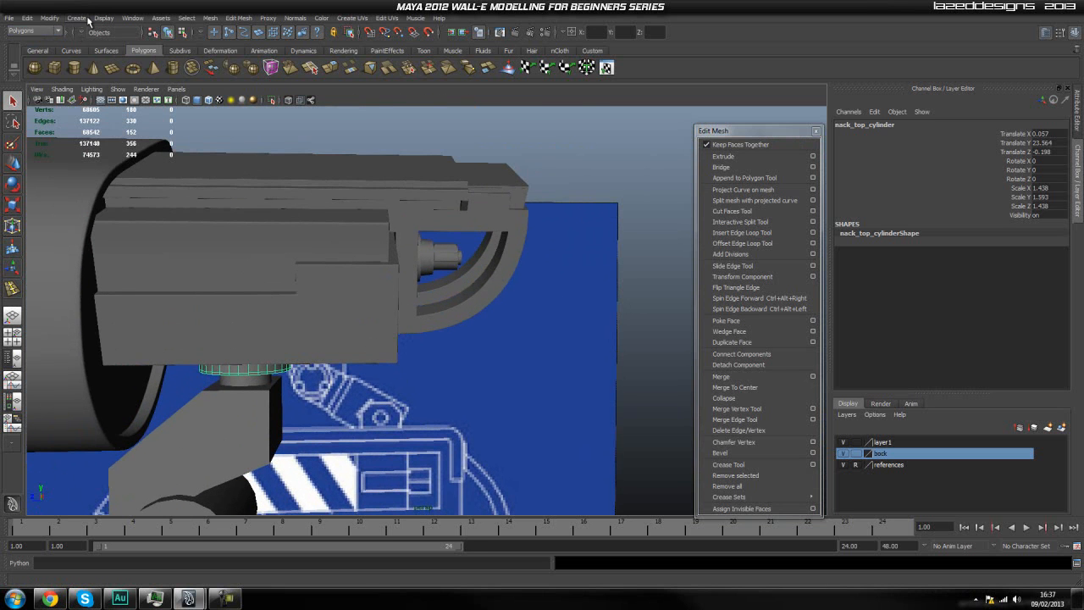
Start the CV Curve Tool and frame the stepped cylinder's tip and the reference hose in the side view.
{"action": "left_click", "coordinate": [74, 19]}
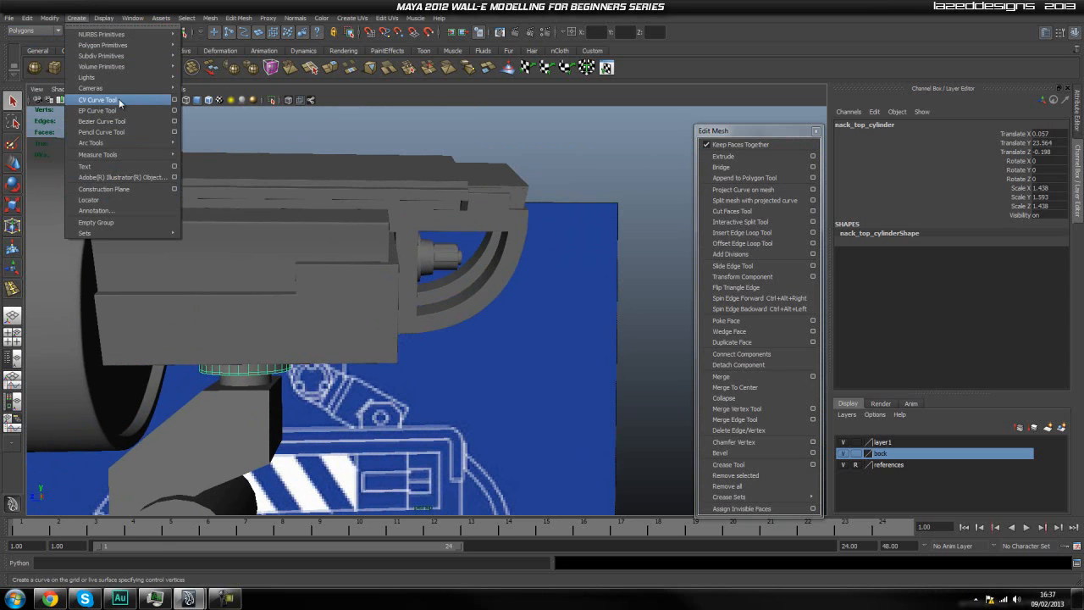
{"action": "left_click", "coordinate": [119, 102]}
{"action": "key", "text": "space"}
{"action": "left_click_drag", "start_coordinate": [377, 279], "coordinate": [428, 280]}
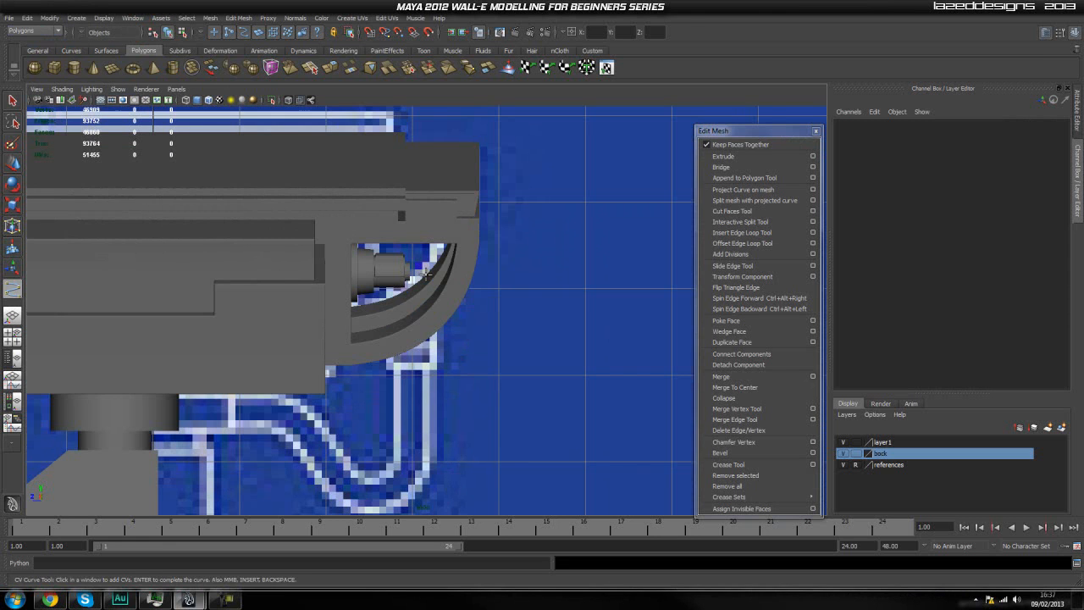
{"action": "middle_click_drag", "start_coordinate": [383, 295], "coordinate": [396, 287], "text": "alt"}
{"action": "right_click_drag", "start_coordinate": [396, 287], "coordinate": [408, 277], "text": "alt"}
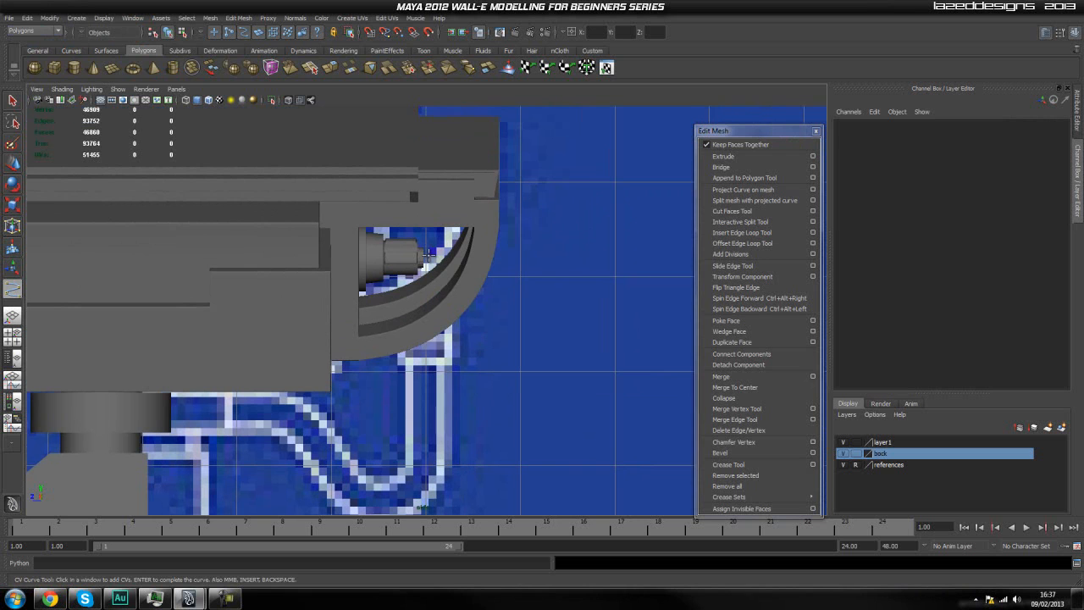
Draw a CV curve from the stepped cylinder's tip down along the reference hose and back up toward the neck, and complete it.
{"action": "left_click", "coordinate": [428, 255]}
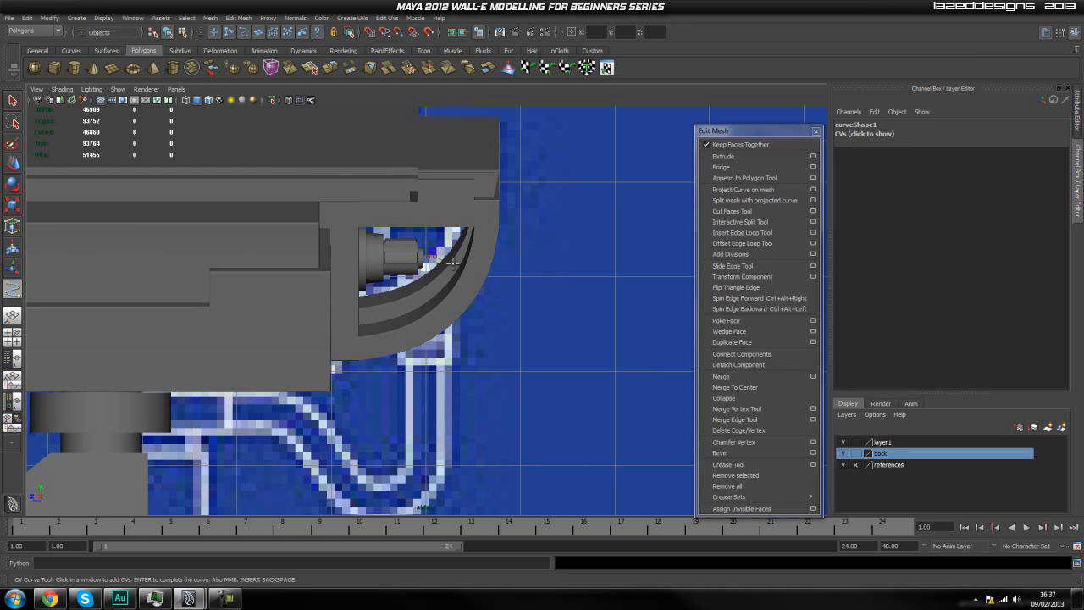
{"action": "left_click", "coordinate": [485, 322]}
{"action": "left_click", "coordinate": [481, 357]}
{"action": "left_click", "coordinate": [468, 384]}
{"action": "left_click", "coordinate": [442, 423]}
{"action": "left_click", "coordinate": [426, 467]}
{"action": "left_click", "coordinate": [408, 495]}
{"action": "left_click", "coordinate": [359, 476]}
{"action": "left_click", "coordinate": [342, 458]}
{"action": "left_click", "coordinate": [317, 436]}
{"action": "left_click", "coordinate": [285, 420]}
{"action": "left_click", "coordinate": [250, 411]}
{"action": "left_click", "coordinate": [220, 412]}
{"action": "left_click", "coordinate": [181, 415]}
{"action": "key", "text": "Return"}
Switch to the combined Outliner and perspective layout and frame the hose curve together with the head.
{"action": "key", "text": "space"}
{"action": "left_click_drag", "start_coordinate": [370, 413], "coordinate": [365, 440]}
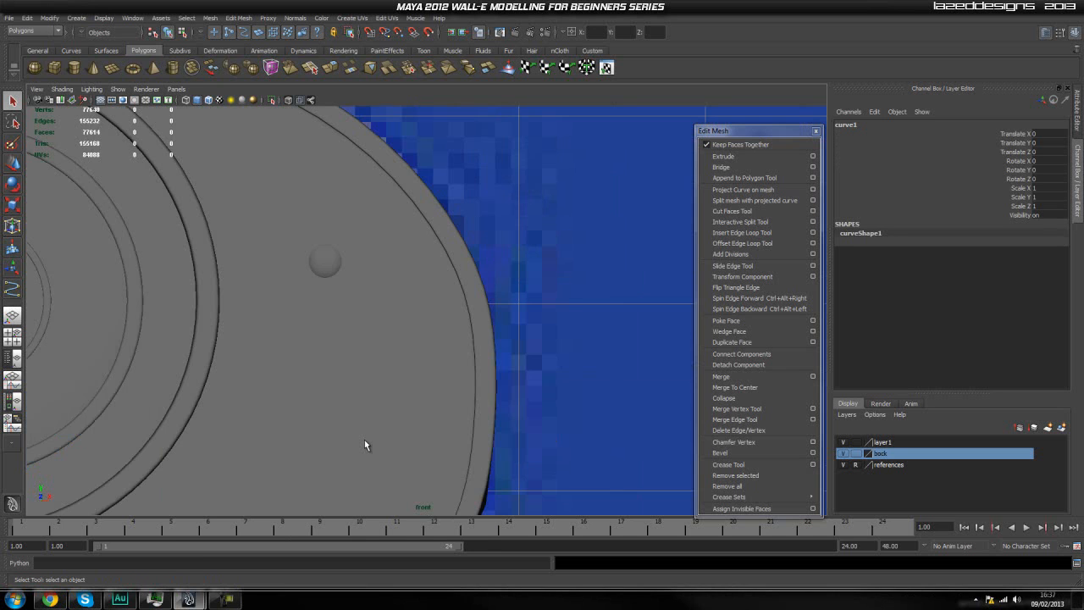
{"action": "scroll", "coordinate": [364, 440], "scroll_direction": "down", "scroll_amount": 8}
{"action": "middle_click_drag", "start_coordinate": [370, 455], "coordinate": [378, 389], "text": "alt"}
{"action": "scroll", "coordinate": [378, 392], "scroll_direction": "up", "scroll_amount": 2}
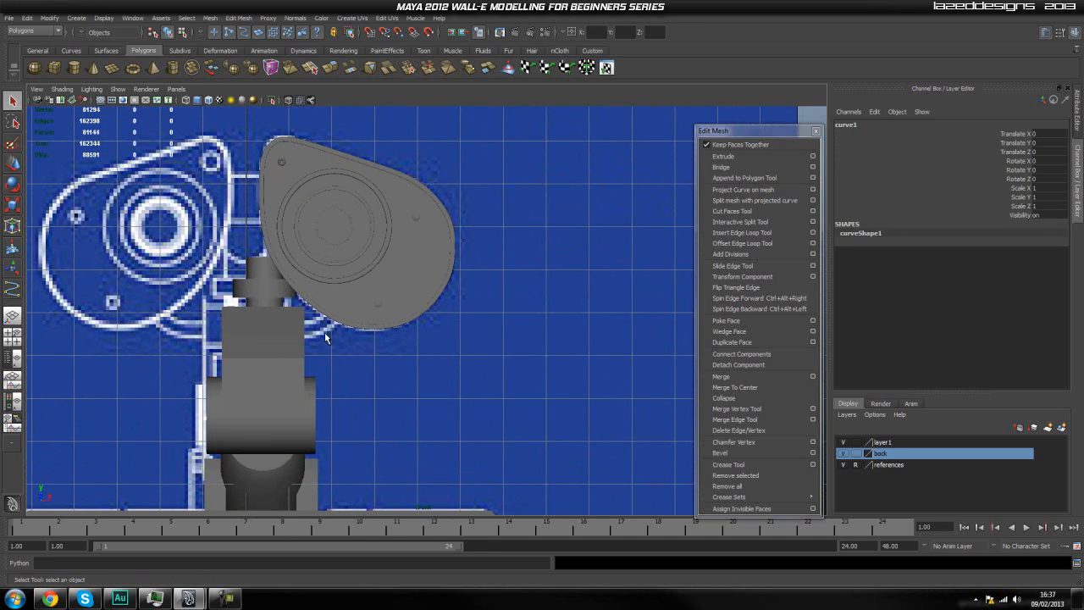
{"action": "left_click", "coordinate": [13, 355]}
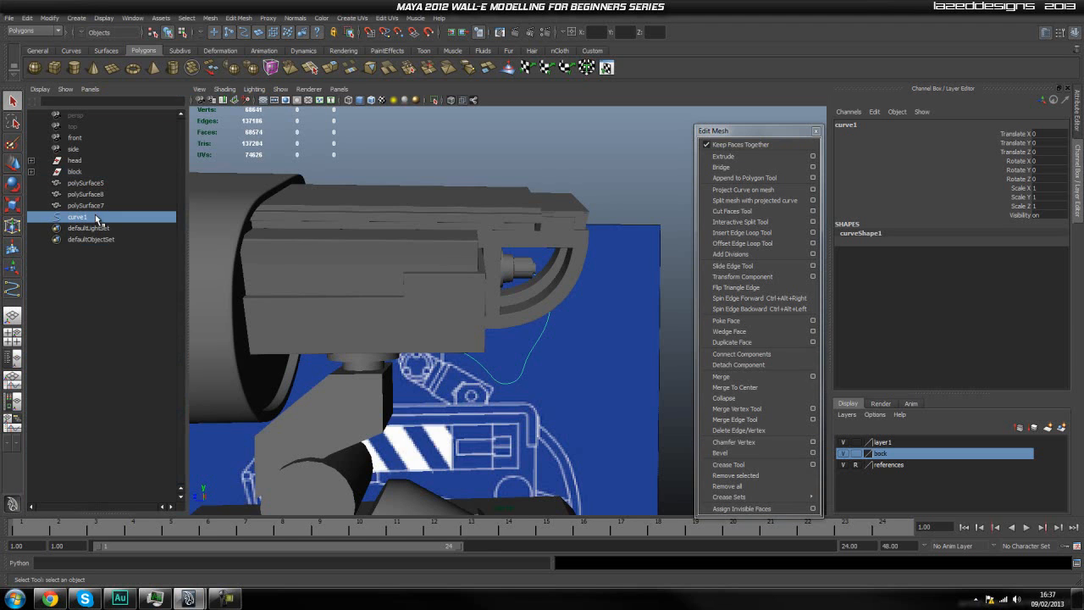
{"action": "mouse_move", "coordinate": [507, 377]}
{"action": "left_mouse_down", "text": "alt"}
{"action": "mouse_move", "coordinate": [542, 358]}
{"action": "mouse_move", "coordinate": [505, 367]}
{"action": "left_mouse_up", "text": "alt"}
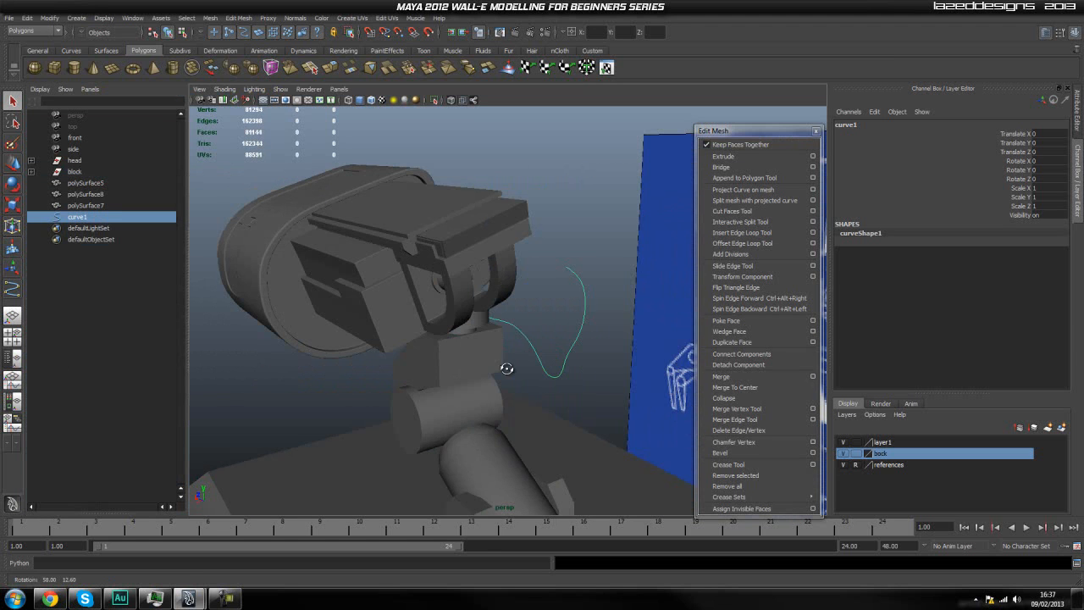
Center the hose curve's pivot.
{"action": "key", "text": "space"}
{"action": "left_click_drag", "start_coordinate": [560, 330], "coordinate": [556, 356]}
{"action": "key", "text": "space"}
{"action": "left_click", "coordinate": [483, 287]}
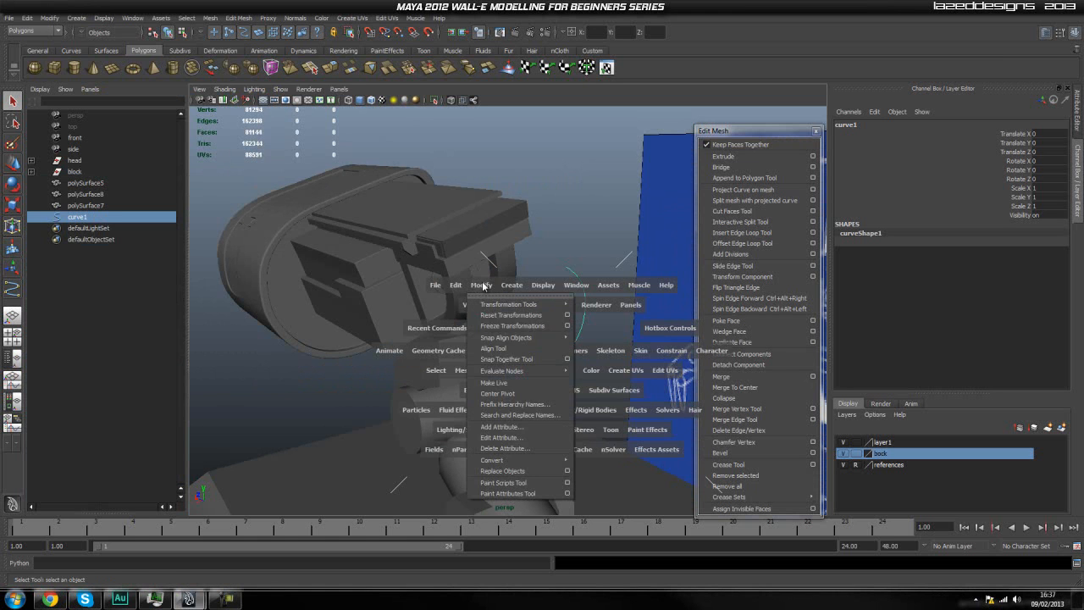
{"action": "left_click", "coordinate": [511, 394]}
Move the hose curve along X to 2.43 so its upper end meets the stepped cylinder.
{"action": "left_click_drag", "start_coordinate": [578, 375], "coordinate": [509, 359], "text": "alt"}
{"action": "left_click_drag", "start_coordinate": [506, 368], "coordinate": [544, 368], "text": "alt"}
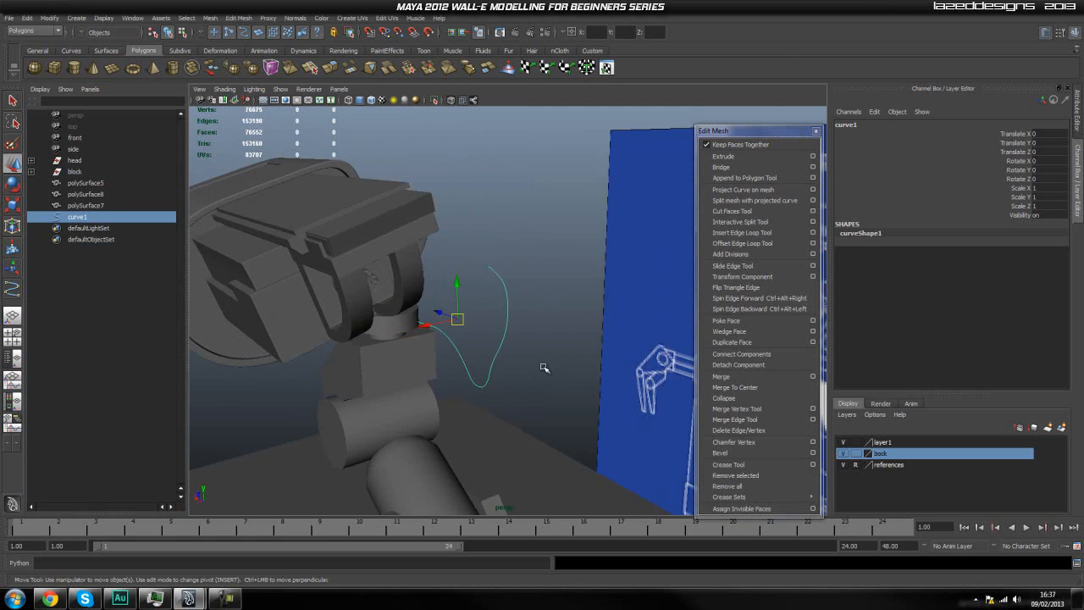
{"action": "left_click_drag", "start_coordinate": [424, 325], "coordinate": [309, 365]}
{"action": "scroll", "coordinate": [325, 298], "scroll_direction": "up", "scroll_amount": 5}
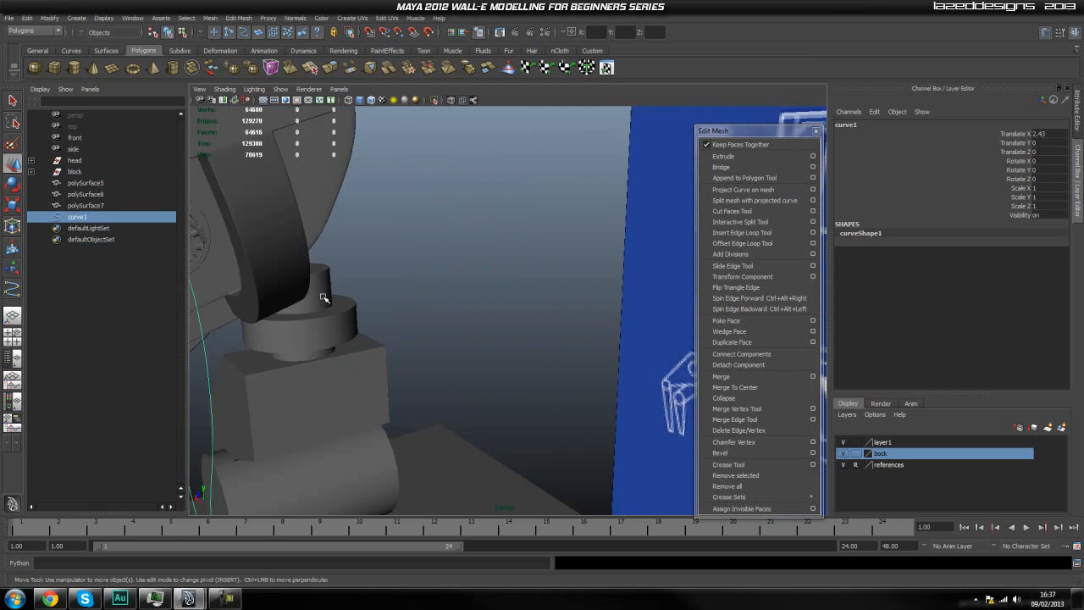
{"action": "middle_click_drag", "start_coordinate": [358, 299], "coordinate": [448, 303], "text": "alt"}
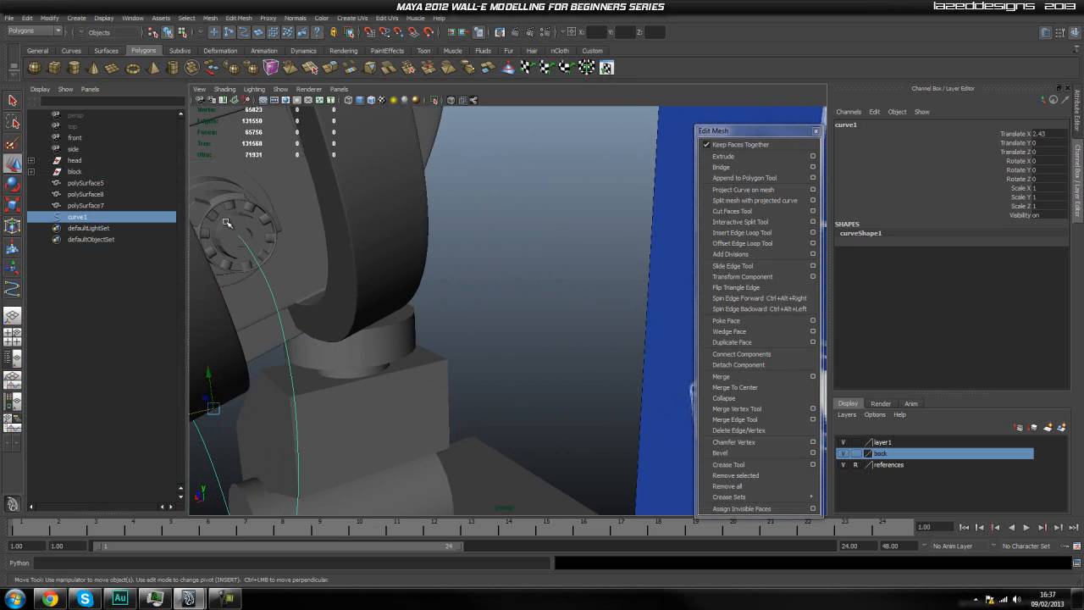
{"action": "left_click", "coordinate": [226, 222], "text": "shift"}
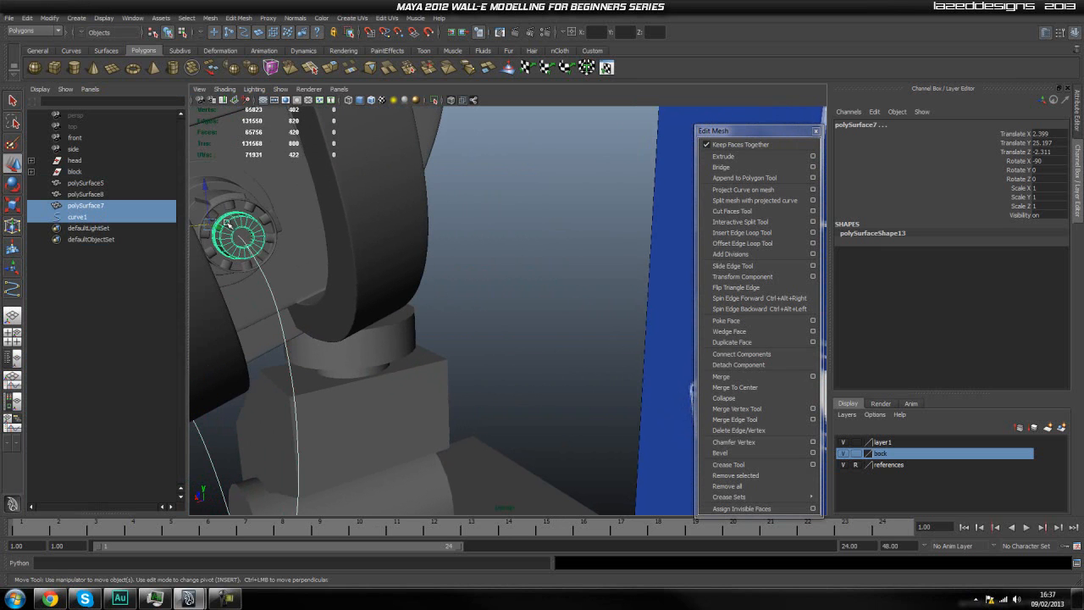
{"action": "left_click", "coordinate": [433, 100]}
{"action": "left_click_drag", "start_coordinate": [373, 197], "coordinate": [472, 239], "text": "alt"}
{"action": "scroll", "coordinate": [471, 240], "scroll_direction": "up", "scroll_amount": 5}
{"action": "left_click", "coordinate": [401, 216]}
{"action": "scroll", "coordinate": [401, 216], "scroll_direction": "down", "scroll_amount": 5}
{"action": "left_click_drag", "start_coordinate": [400, 216], "coordinate": [440, 245], "text": "alt"}
{"action": "left_click", "coordinate": [413, 263]}
{"action": "scroll", "coordinate": [381, 266], "scroll_direction": "up", "scroll_amount": 5}
{"action": "scroll", "coordinate": [382, 266], "scroll_direction": "down", "scroll_amount": 4}
{"action": "key", "text": "ctrl+z"}
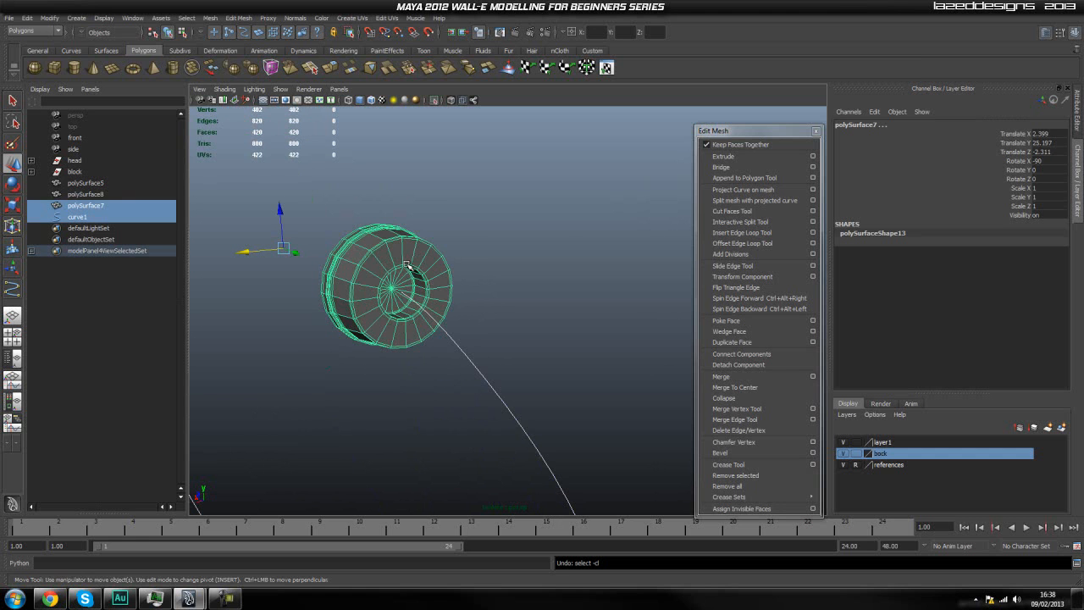
{"action": "left_click", "coordinate": [435, 100]}
Isolate the small inner disc polySurface8 together with curve1.
{"action": "left_click_drag", "start_coordinate": [497, 238], "coordinate": [474, 241], "text": "alt"}
{"action": "left_click", "coordinate": [95, 195]}
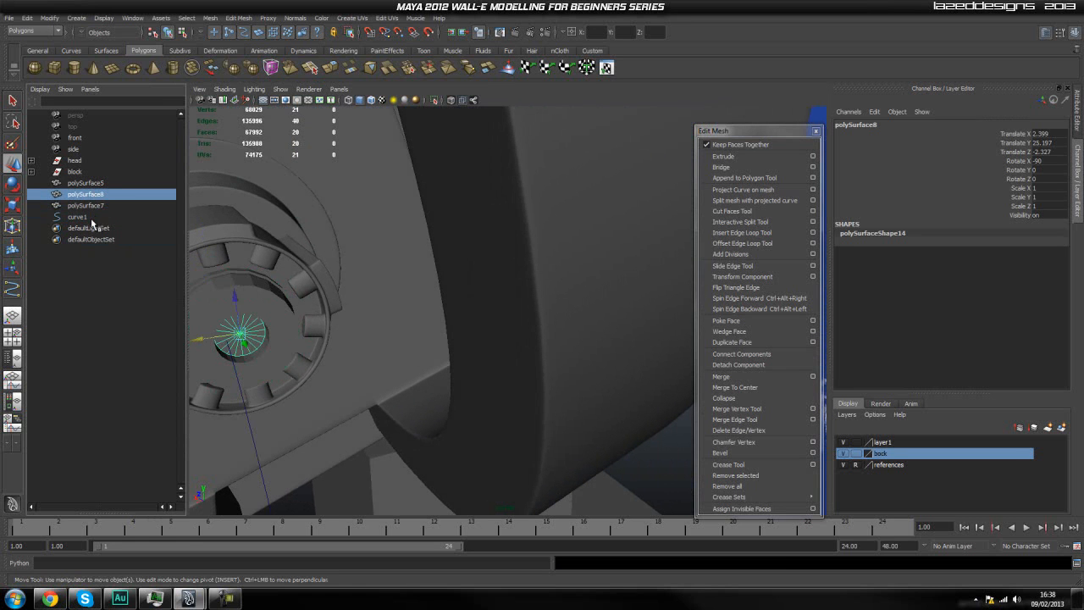
{"action": "left_click", "coordinate": [93, 218], "text": "ctrl"}
{"action": "left_click", "coordinate": [435, 101]}
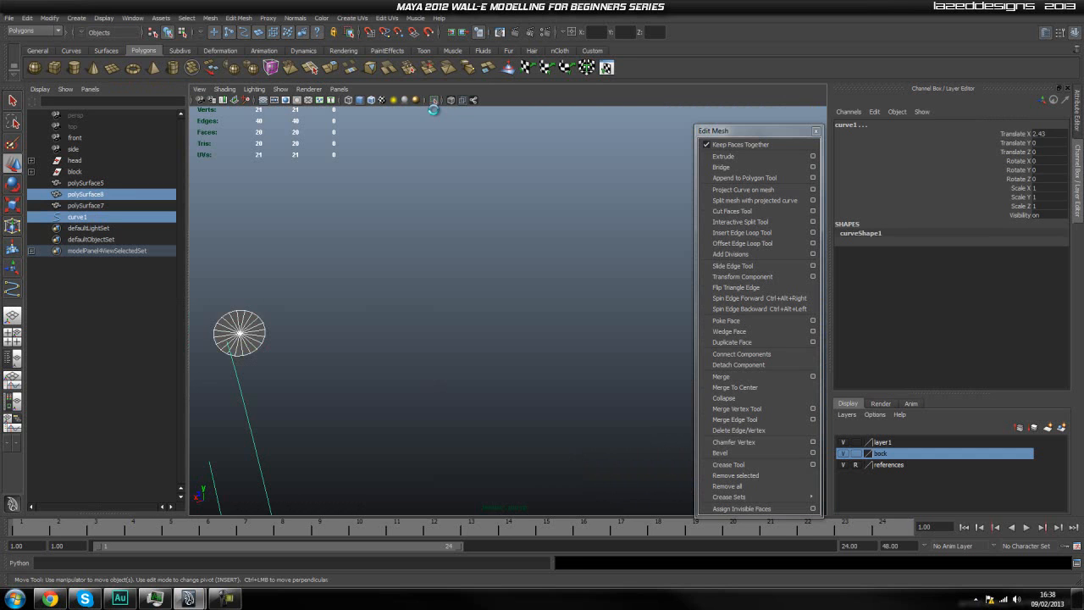
Line the hose curve up with the disc's centre in the front view by shifting it to X 2.402.
{"action": "left_click", "coordinate": [454, 227]}
{"action": "left_click_drag", "start_coordinate": [351, 266], "coordinate": [448, 305], "text": "alt"}
{"action": "left_click", "coordinate": [441, 261]}
{"action": "key", "text": "space"}
{"action": "scroll", "coordinate": [478, 301], "scroll_direction": "up", "scroll_amount": 3}
{"action": "middle_click_drag", "start_coordinate": [373, 249], "coordinate": [459, 306], "text": "alt"}
{"action": "scroll", "coordinate": [363, 237], "scroll_direction": "down", "scroll_amount": 1}
{"action": "middle_click_drag", "start_coordinate": [407, 244], "coordinate": [464, 394], "text": "alt"}
{"action": "scroll", "coordinate": [426, 326], "scroll_direction": "up", "scroll_amount": 1}
{"action": "scroll", "coordinate": [426, 326], "scroll_direction": "up", "scroll_amount": 3}
{"action": "middle_click_drag", "start_coordinate": [440, 341], "coordinate": [456, 250], "text": "alt"}
{"action": "scroll", "coordinate": [456, 251], "scroll_direction": "down", "scroll_amount": 4}
{"action": "right_click_drag", "start_coordinate": [487, 337], "coordinate": [822, 376], "text": "alt"}
{"action": "left_click_drag", "start_coordinate": [477, 491], "coordinate": [473, 490]}
{"action": "key", "text": "space"}
Show the hose curve's control vertices and the disc's vertices near the curve's upper end.
{"action": "left_click_drag", "start_coordinate": [411, 404], "coordinate": [553, 370]}
{"action": "right_click", "coordinate": [527, 384]}
{"action": "right_click_drag", "start_coordinate": [524, 384], "coordinate": [506, 397]}
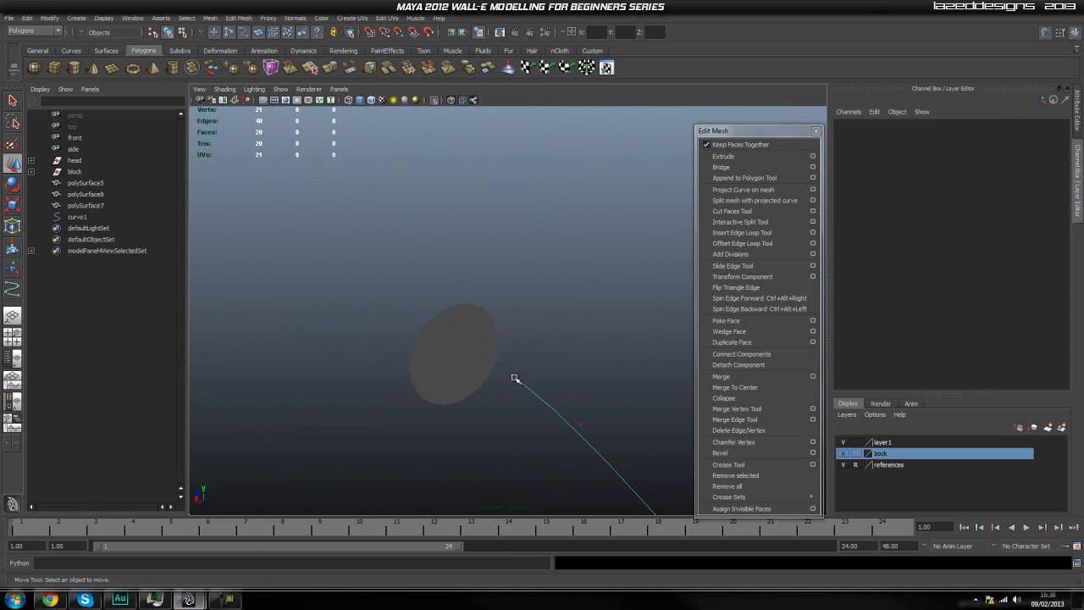
{"action": "left_click", "coordinate": [514, 376]}
{"action": "left_click", "coordinate": [447, 354]}
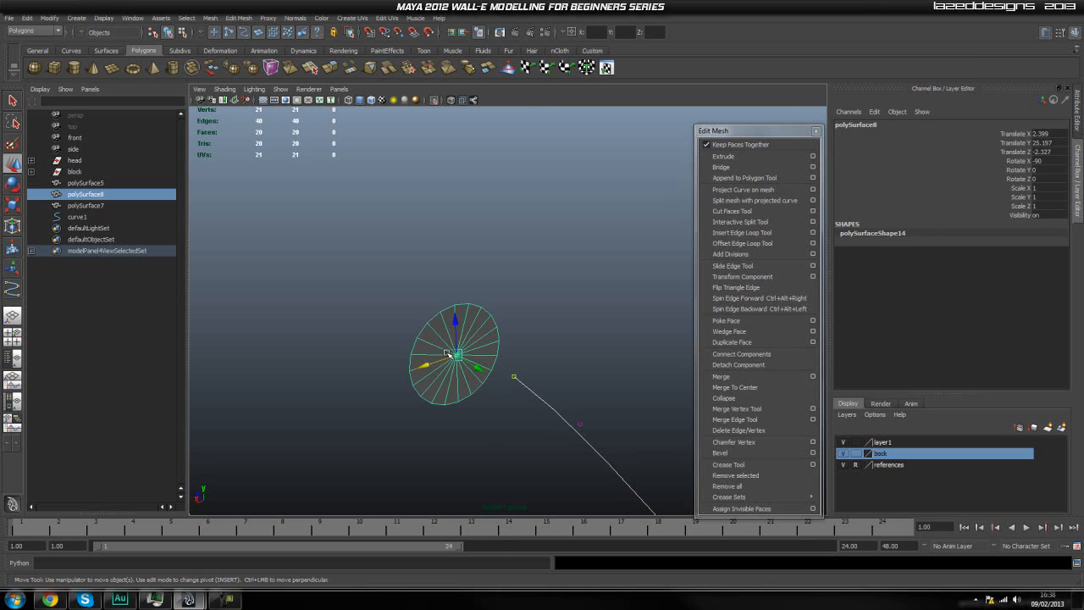
{"action": "right_click_drag", "start_coordinate": [454, 354], "coordinate": [422, 351]}
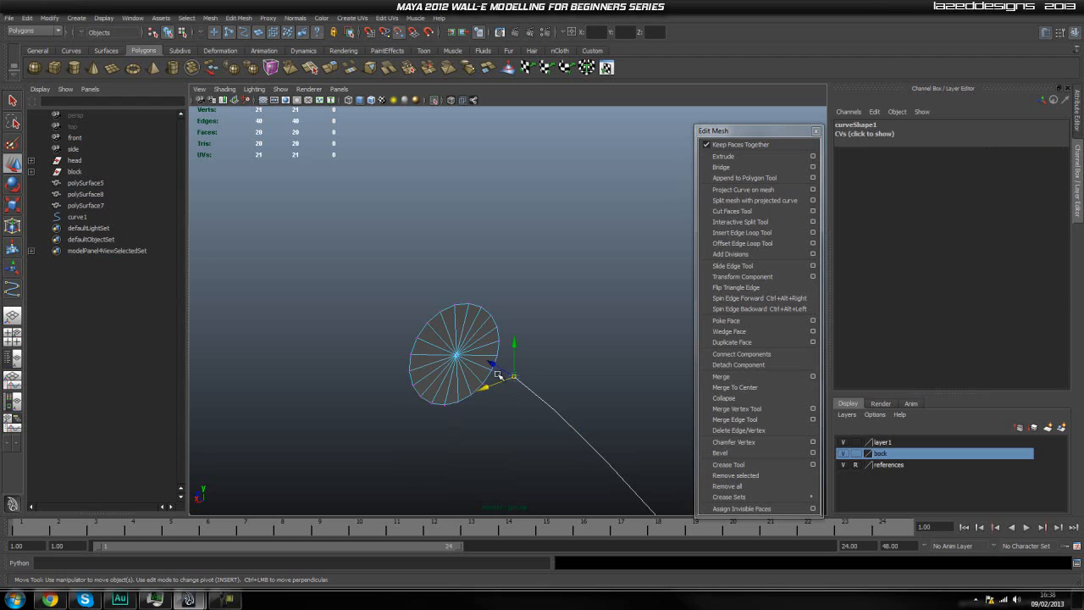
Snap the hose curve's end control vertex to the centre vertex of the disc.
{"action": "mouse_move", "coordinate": [457, 355]}
{"action": "middle_mouse_down"}
{"action": "mouse_move", "coordinate": [420, 376]}
{"action": "mouse_move", "coordinate": [439, 338]}
{"action": "mouse_move", "coordinate": [459, 352]}
{"action": "middle_mouse_up"}
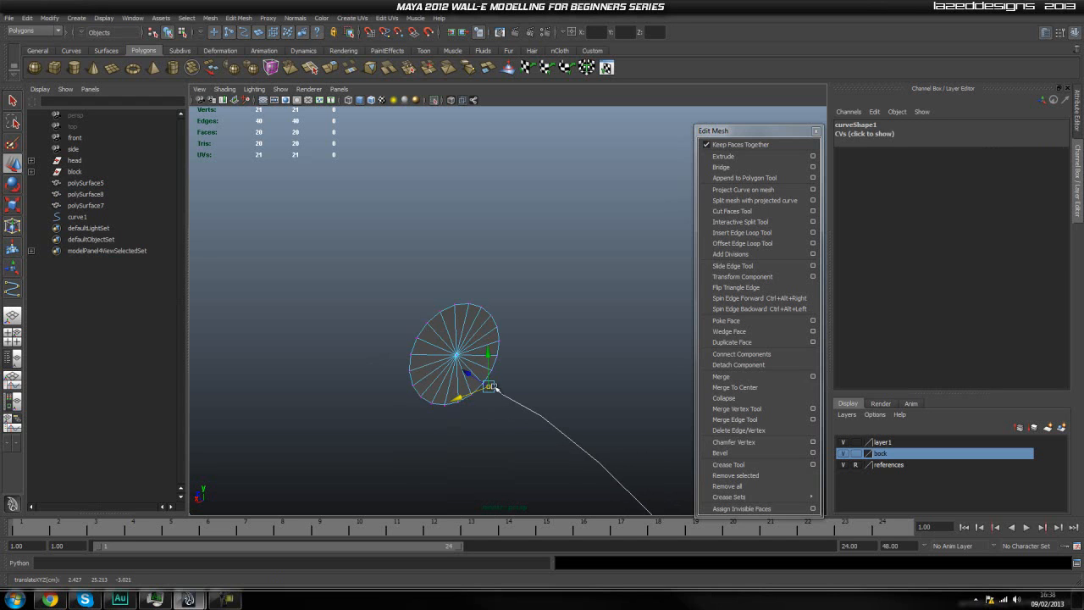
{"action": "key", "text": "v"}
{"action": "middle_click_drag", "start_coordinate": [458, 357], "coordinate": [449, 340]}
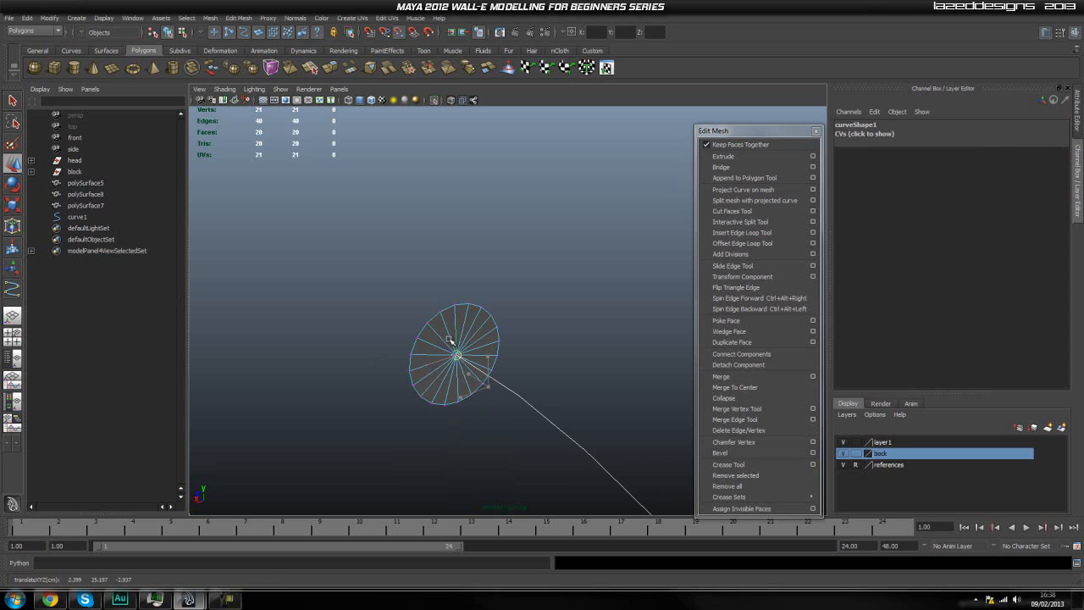
{"action": "key", "text": "q"}
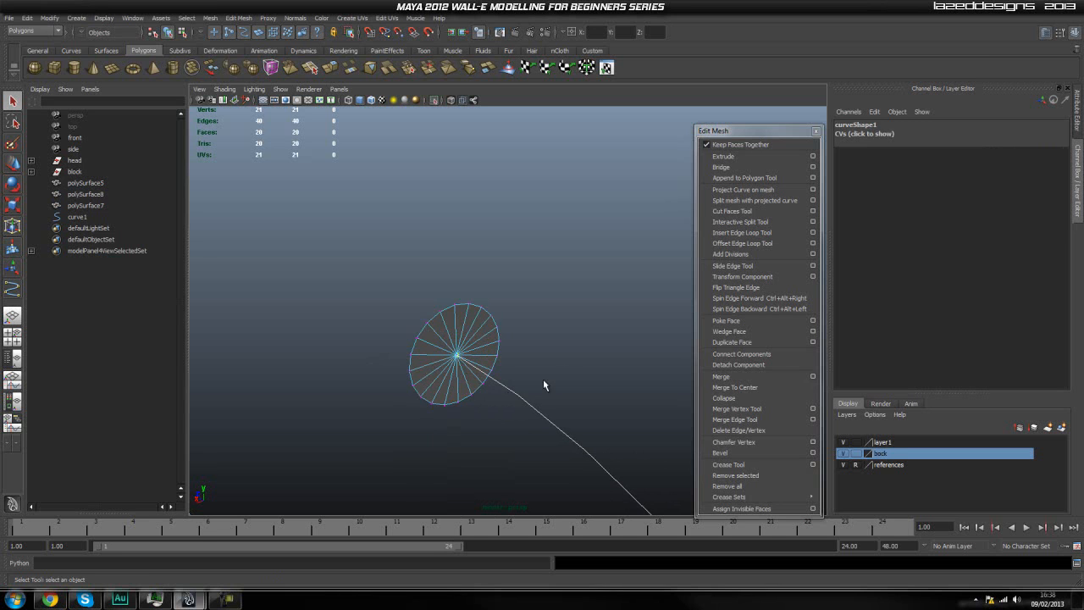
{"action": "left_click", "coordinate": [560, 373]}
{"action": "left_click_drag", "start_coordinate": [555, 374], "coordinate": [481, 124], "text": "alt"}
Turn off the isolation and select the hose curve as a whole object.
{"action": "left_click", "coordinate": [434, 100]}
{"action": "left_click_drag", "start_coordinate": [502, 231], "coordinate": [381, 359], "text": "alt"}
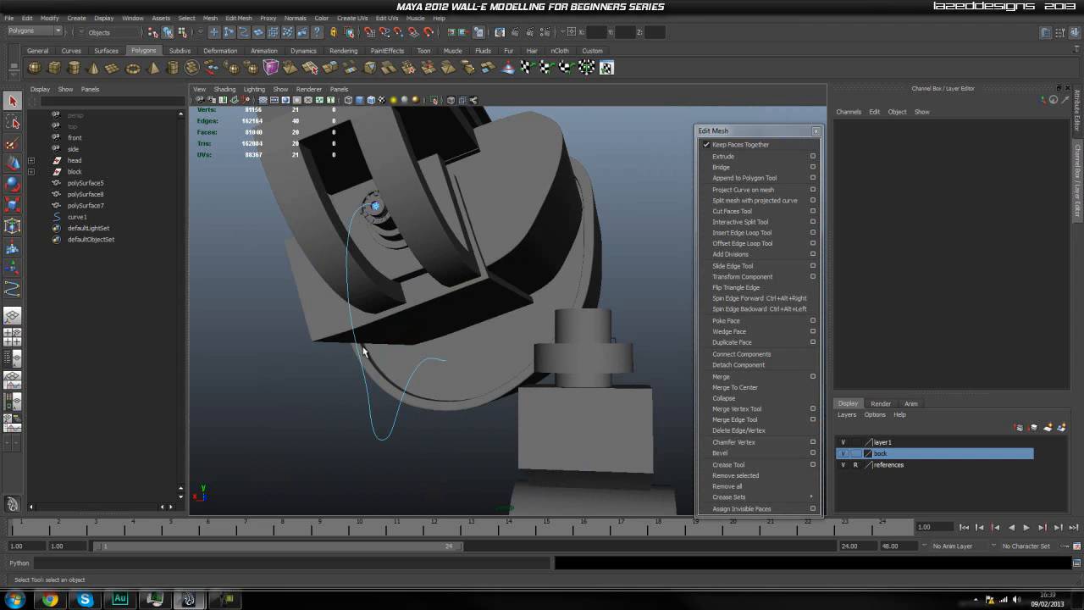
{"action": "left_click", "coordinate": [359, 356]}
{"action": "left_click", "coordinate": [367, 410]}
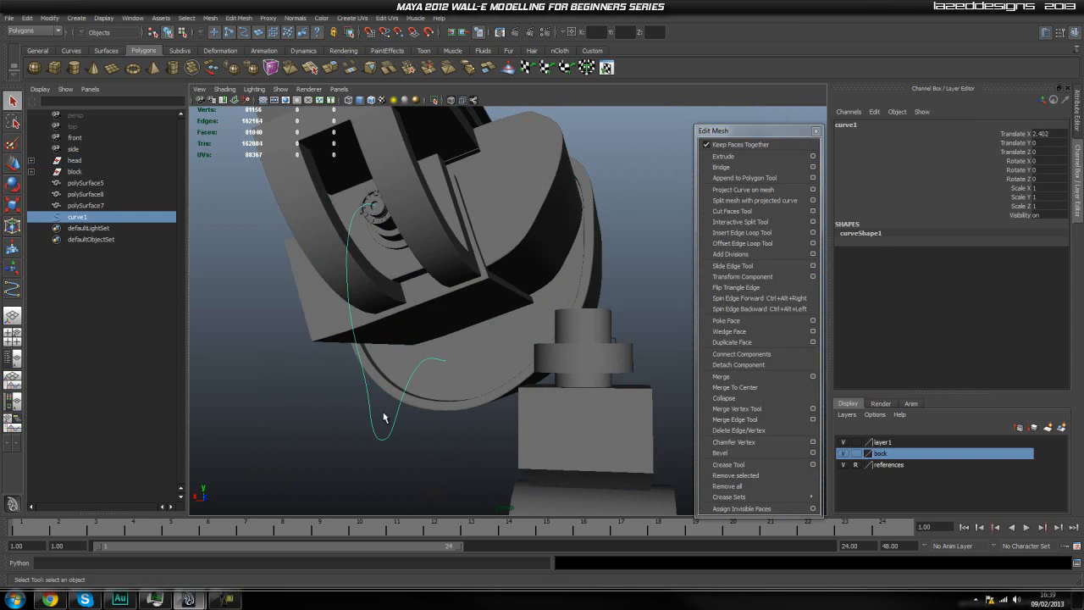
Isolate the neck's top cylinder together with the hose curve.
{"action": "left_click", "coordinate": [580, 355]}
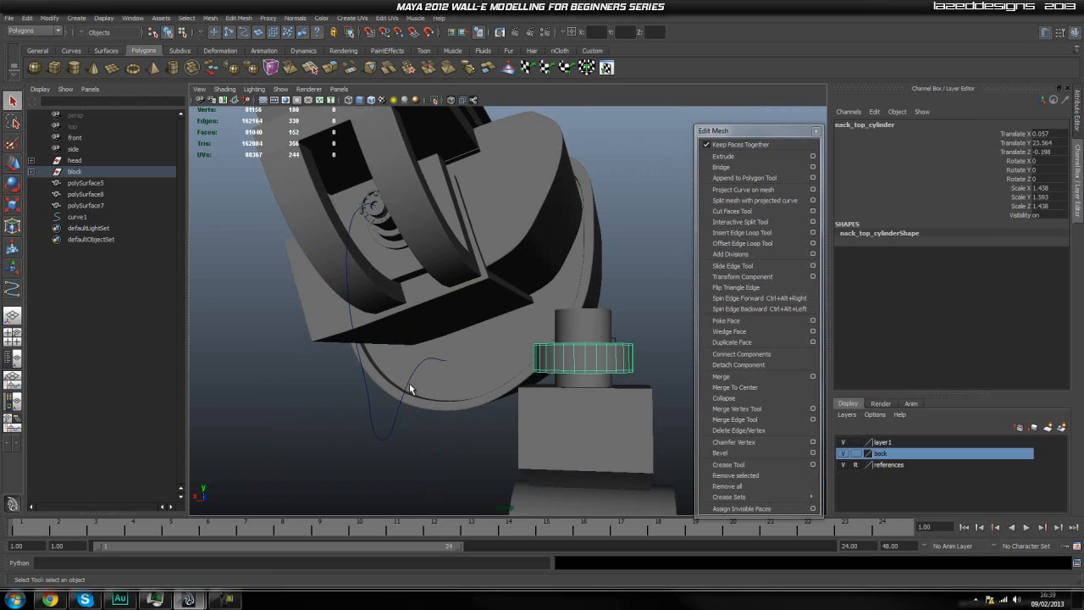
{"action": "left_click", "coordinate": [400, 408], "text": "shift"}
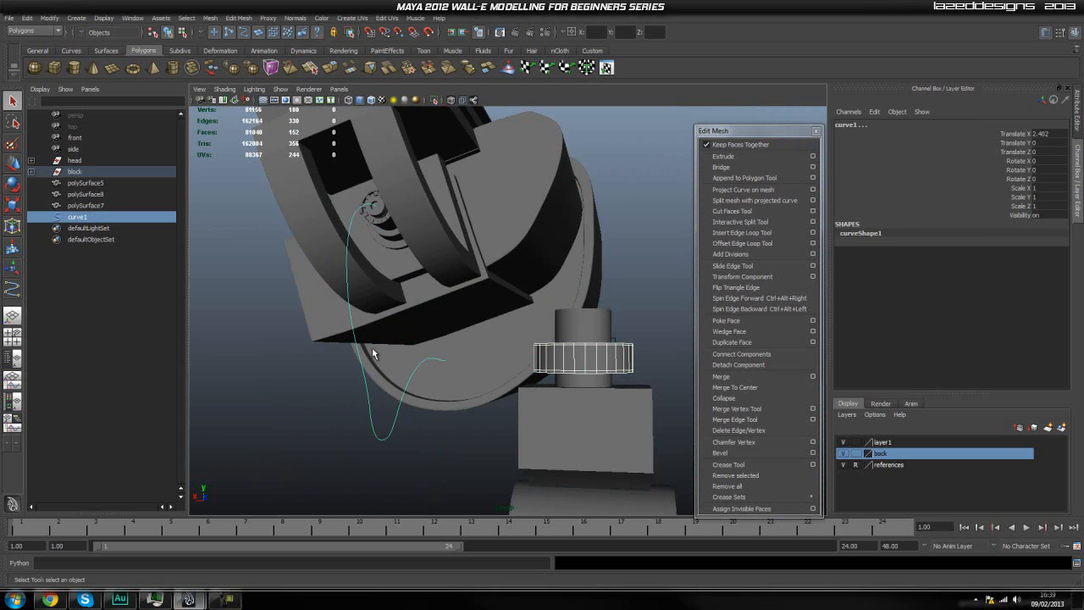
{"action": "left_click", "coordinate": [432, 99]}
{"action": "left_click", "coordinate": [494, 239]}
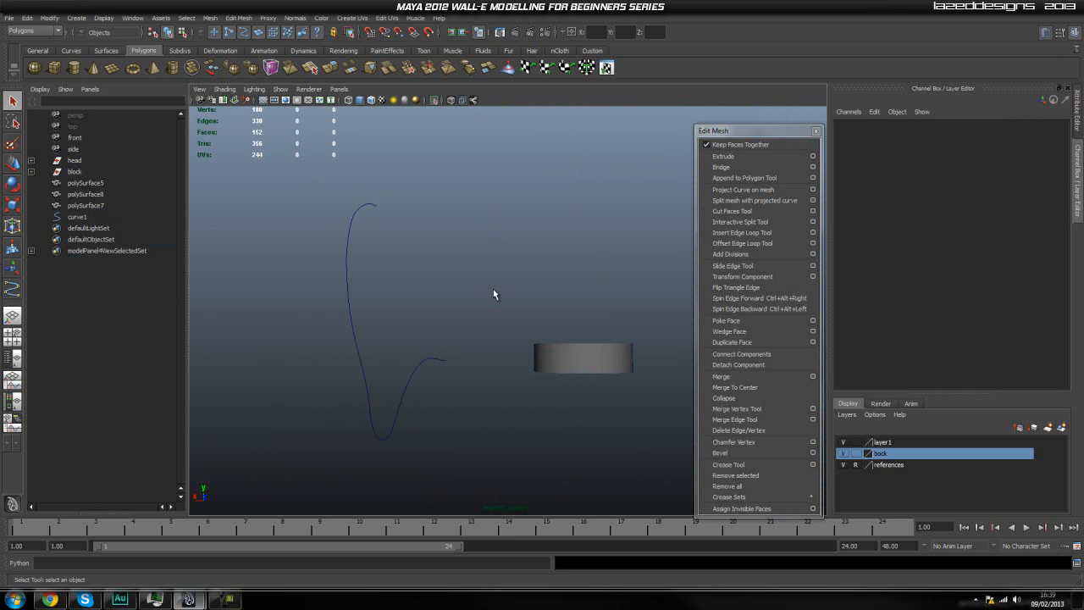
Show the hose curve's control vertices in the front view beside the neck cylinder.
{"action": "key", "text": "space"}
{"action": "left_click_drag", "start_coordinate": [499, 306], "coordinate": [498, 308]}
{"action": "scroll", "coordinate": [458, 301], "scroll_direction": "down", "scroll_amount": 10}
{"action": "middle_click_drag", "start_coordinate": [469, 328], "coordinate": [474, 292], "text": "alt"}
{"action": "scroll", "coordinate": [461, 312], "scroll_direction": "up", "scroll_amount": 4}
{"action": "scroll", "coordinate": [462, 318], "scroll_direction": "up", "scroll_amount": 3}
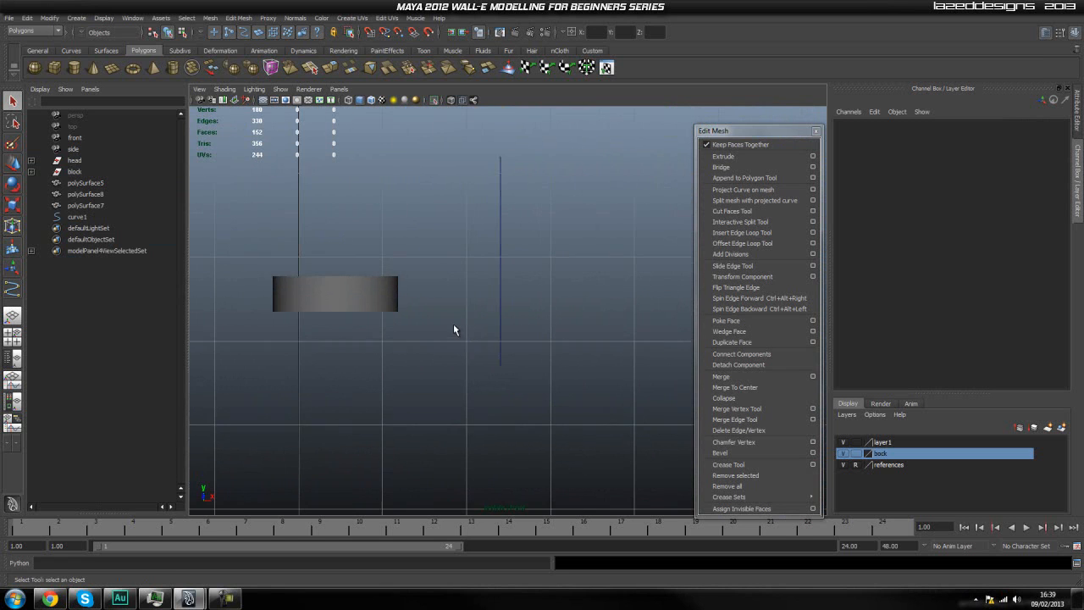
{"action": "left_click", "coordinate": [504, 341]}
{"action": "scroll", "coordinate": [471, 334], "scroll_direction": "up", "scroll_amount": 2}
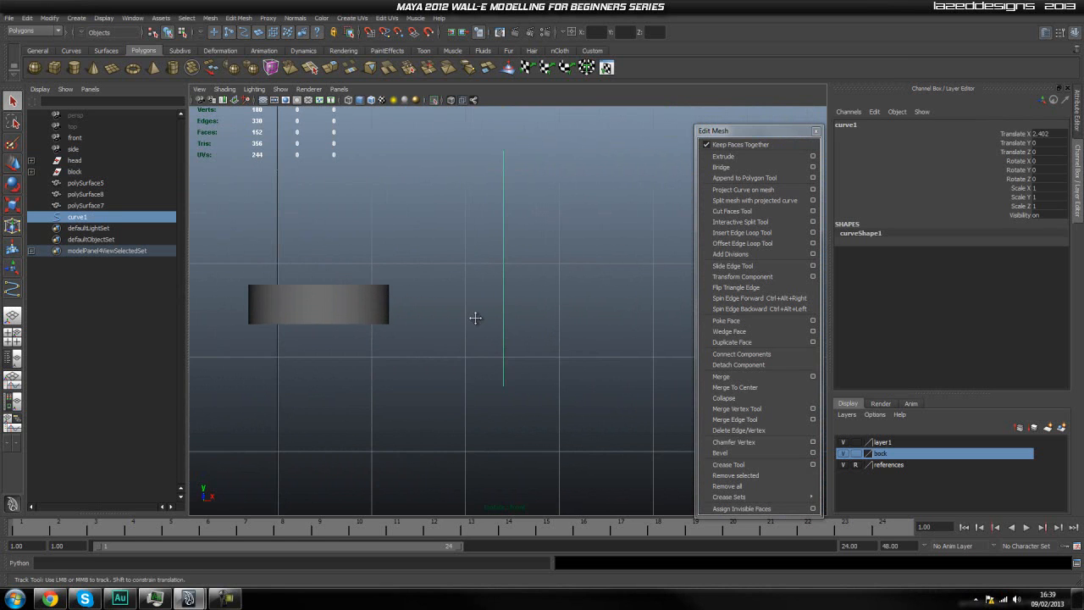
{"action": "middle_click_drag", "start_coordinate": [477, 322], "coordinate": [529, 330], "text": "alt"}
{"action": "right_click", "coordinate": [519, 309]}
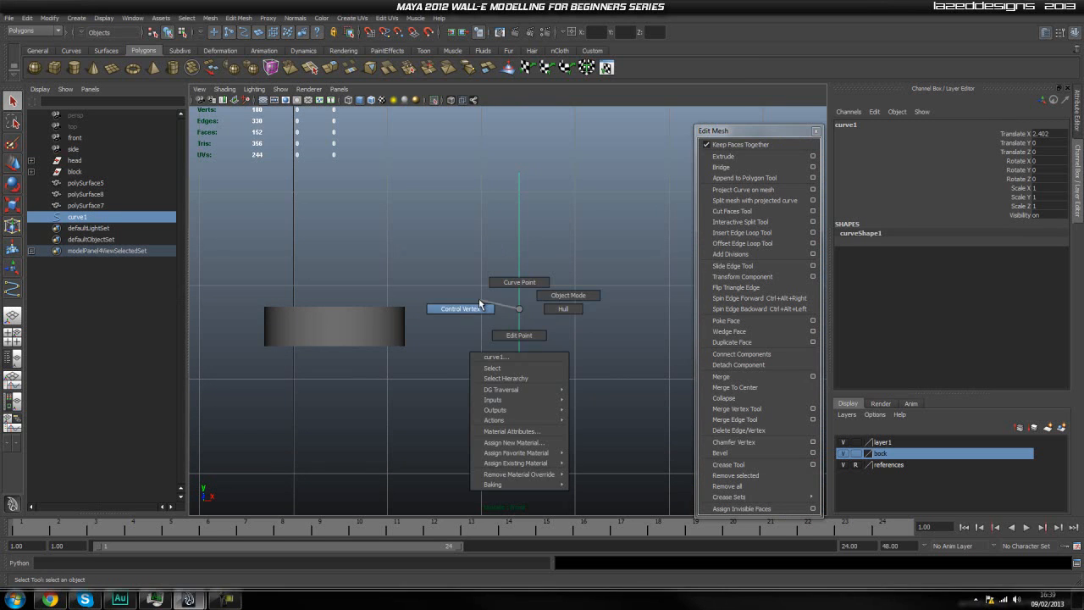
{"action": "left_click", "coordinate": [478, 298]}
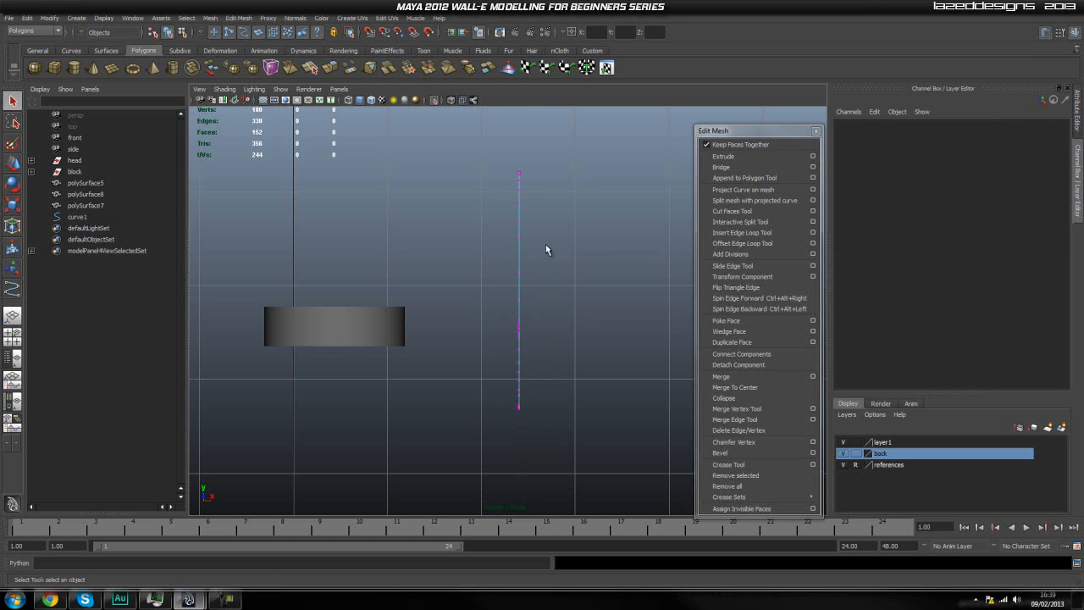
Move the control vertices below the curve's upper end sideways toward the neck cylinder in two successive offsets.
{"action": "left_click_drag", "start_coordinate": [565, 198], "coordinate": [468, 449]}
{"action": "key", "text": "w"}
{"action": "left_click_drag", "start_coordinate": [555, 309], "coordinate": [546, 307]}
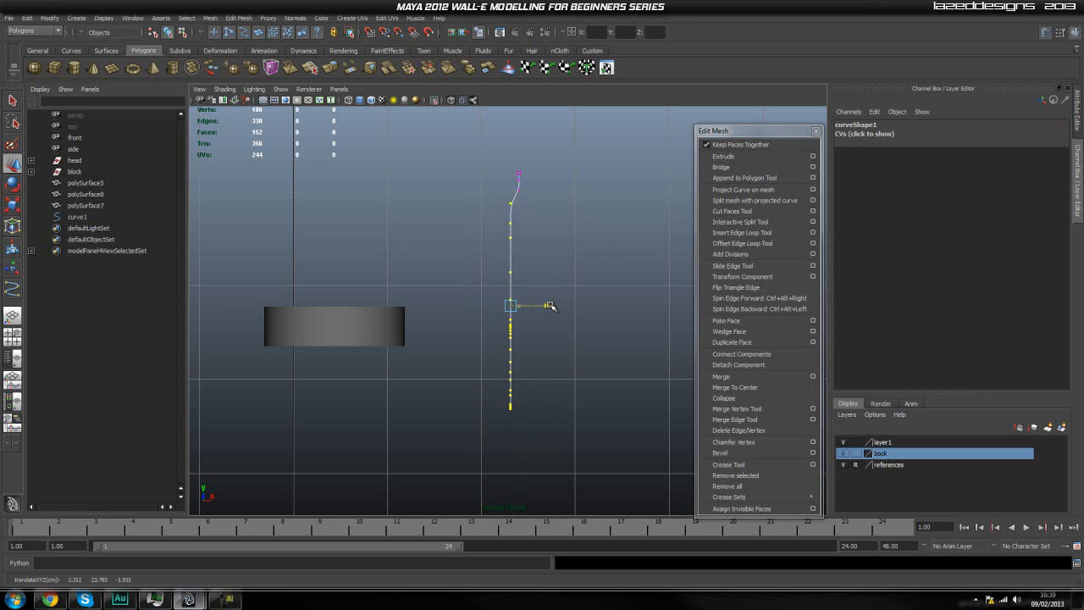
{"action": "left_click_drag", "start_coordinate": [561, 214], "coordinate": [477, 415]}
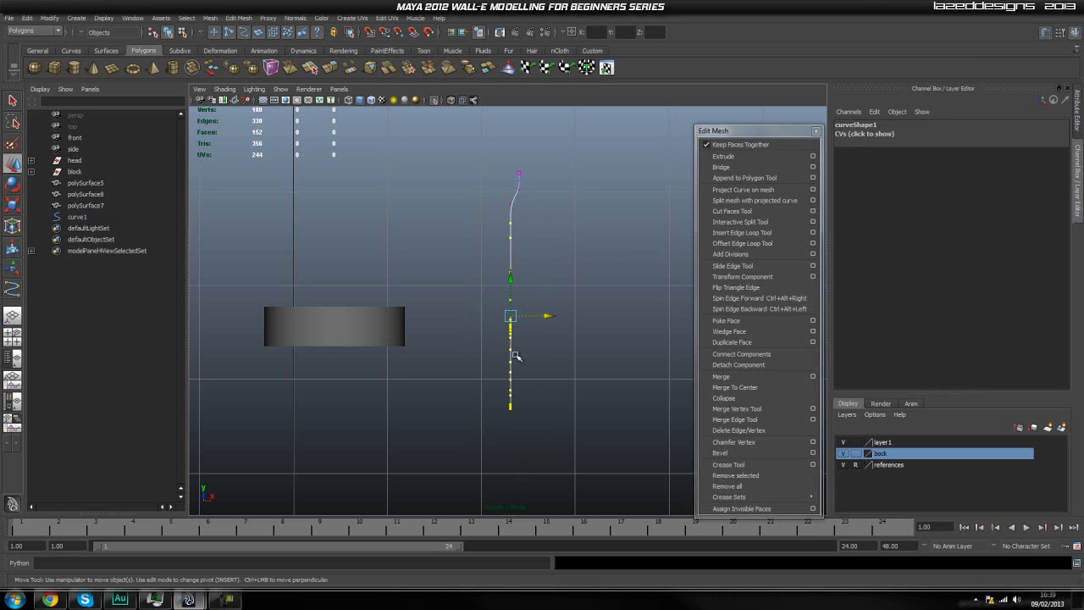
{"action": "left_click_drag", "start_coordinate": [545, 318], "coordinate": [542, 314]}
{"action": "left_click", "coordinate": [558, 256]}
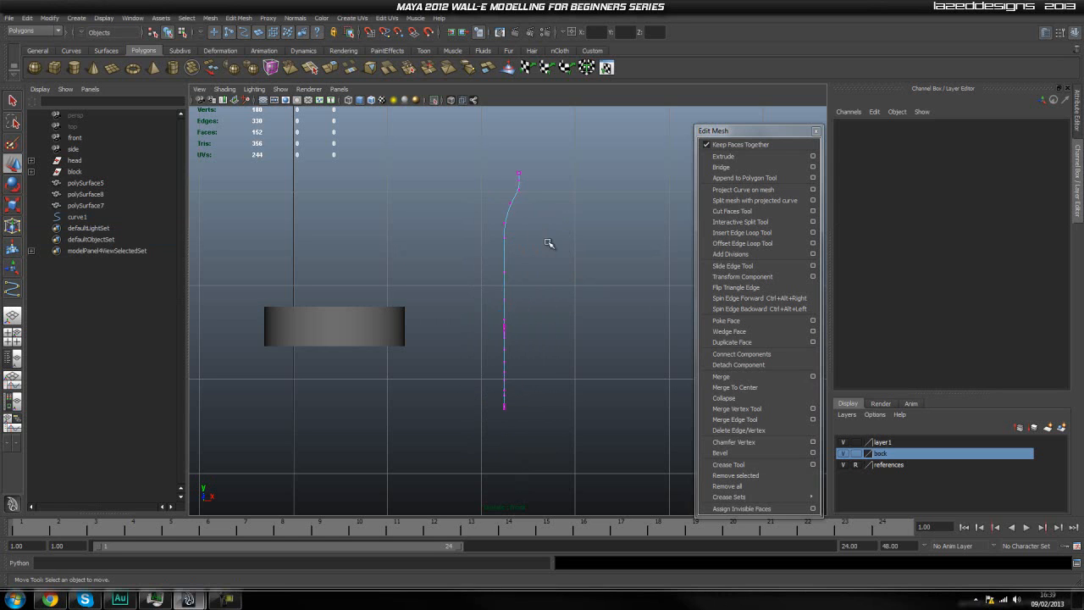
Shift progressively lower groups of the curve's control vertices further toward the neck cylinder to form a slanted run.
{"action": "left_click_drag", "start_coordinate": [542, 303], "coordinate": [443, 442]}
{"action": "left_click_drag", "start_coordinate": [534, 322], "coordinate": [530, 323]}
{"action": "left_click", "coordinate": [564, 256]}
{"action": "left_click_drag", "start_coordinate": [556, 273], "coordinate": [448, 443]}
{"action": "left_click_drag", "start_coordinate": [533, 340], "coordinate": [450, 451]}
{"action": "left_click", "coordinate": [641, 348]}
{"action": "left_click_drag", "start_coordinate": [523, 358], "coordinate": [509, 356]}
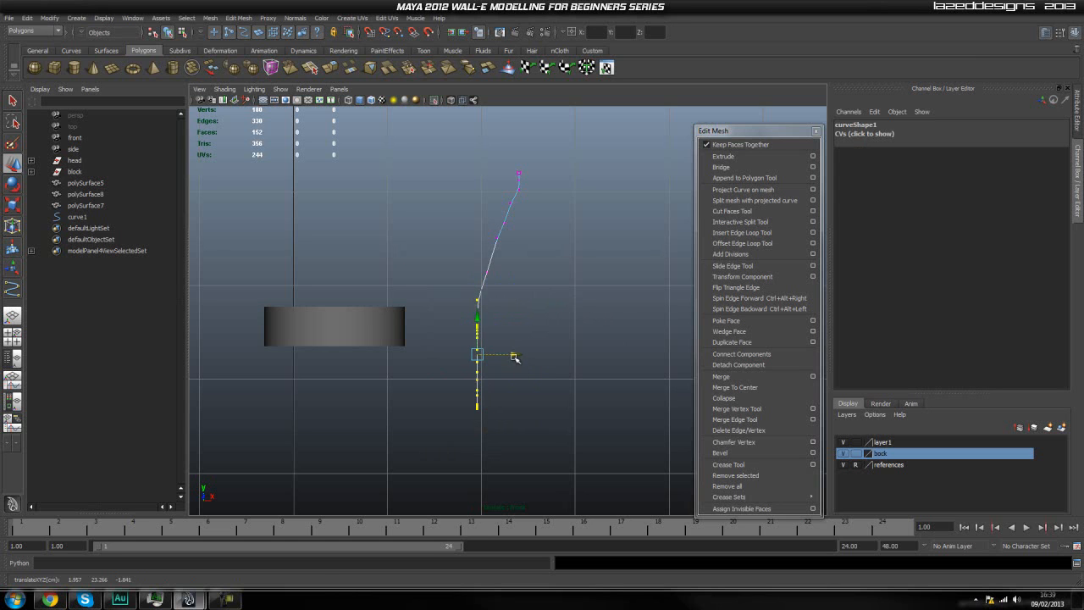
Nudge the lowest group of control vertices slightly closer to the neck cylinder.
{"action": "left_click", "coordinate": [506, 326]}
{"action": "left_click_drag", "start_coordinate": [504, 315], "coordinate": [466, 414]}
{"action": "left_click_drag", "start_coordinate": [510, 364], "coordinate": [505, 365]}
{"action": "left_click", "coordinate": [508, 402]}
Nudge the control vertex at the curve's bend slightly away from the neck cylinder to soften the corner.
{"action": "scroll", "coordinate": [469, 354], "scroll_direction": "up", "scroll_amount": 2}
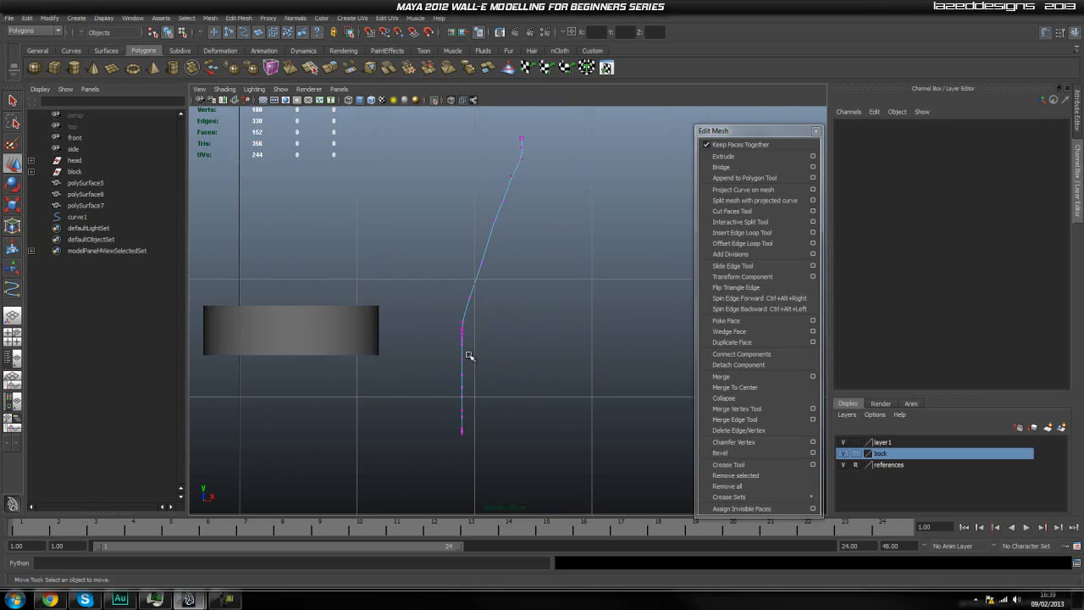
{"action": "scroll", "coordinate": [470, 354], "scroll_direction": "up", "scroll_amount": 3}
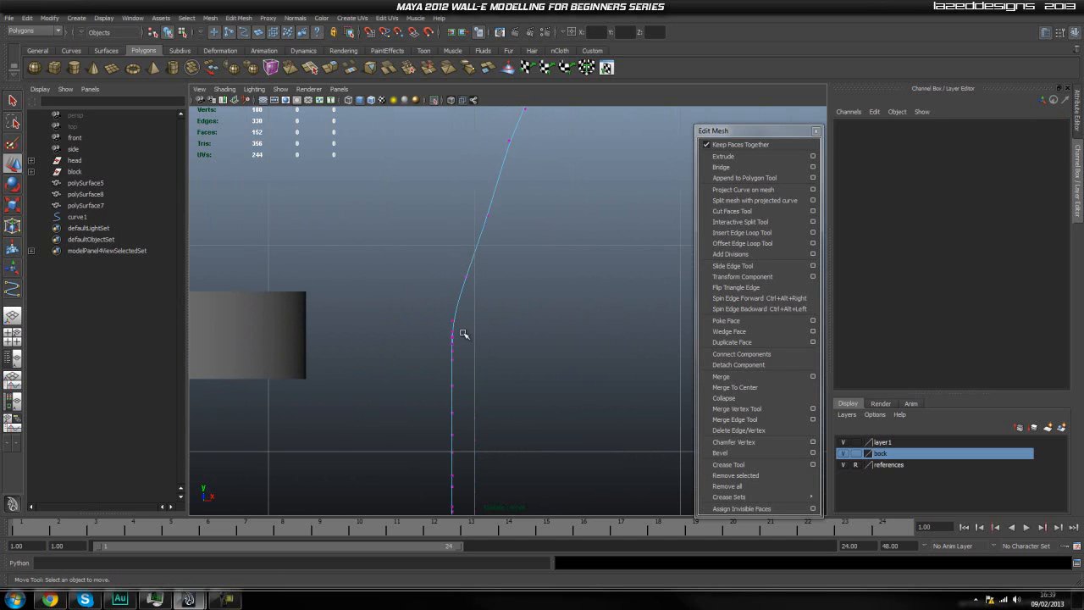
{"action": "left_click", "coordinate": [453, 322]}
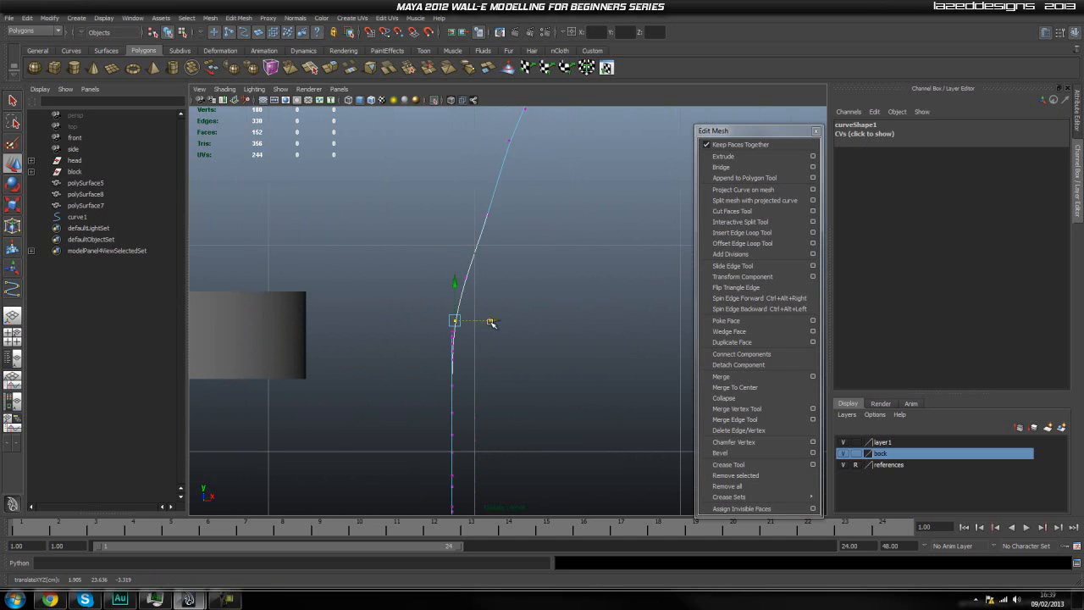
{"action": "left_click", "coordinate": [505, 363]}
{"action": "scroll", "coordinate": [446, 341], "scroll_direction": "up", "scroll_amount": 2}
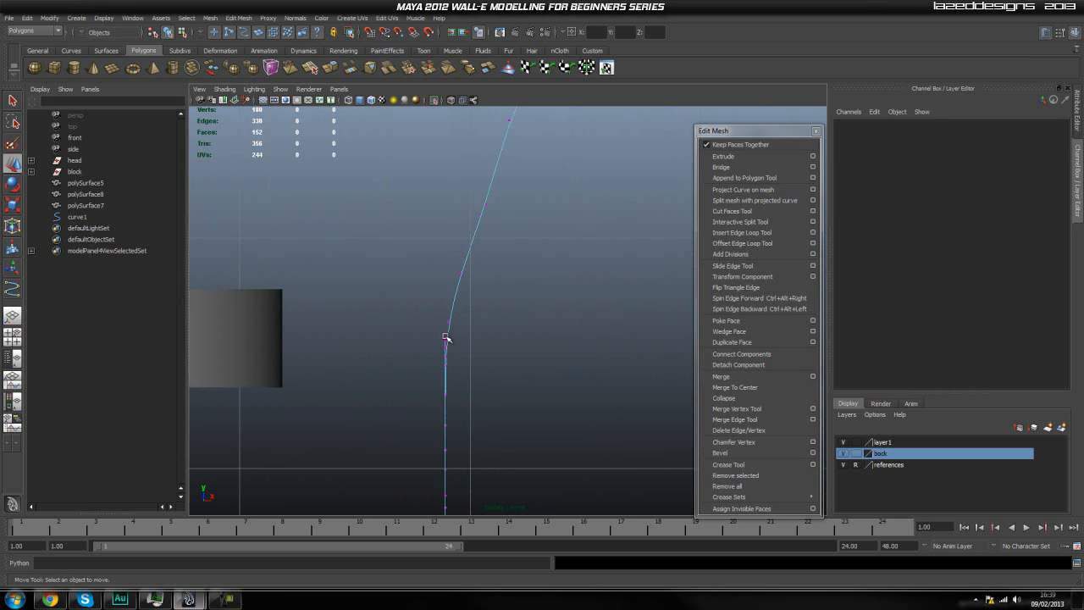
{"action": "left_click", "coordinate": [446, 336]}
{"action": "left_click_drag", "start_coordinate": [489, 334], "coordinate": [432, 354]}
{"action": "key", "text": "ctrl+z"}
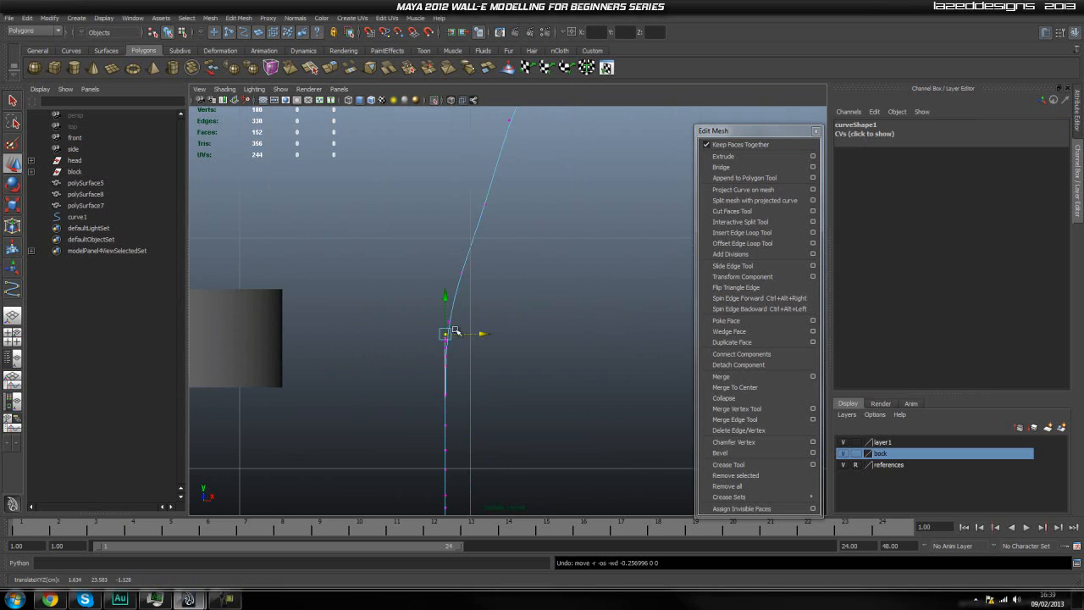
Separate the overlapping control vertices, shifting the curve's lower end toward the neck cylinder and the descending run away from it.
{"action": "left_click", "coordinate": [451, 322]}
{"action": "left_click", "coordinate": [450, 320]}
{"action": "left_click_drag", "start_coordinate": [484, 322], "coordinate": [498, 366]}
{"action": "left_click", "coordinate": [429, 320]}
{"action": "left_click", "coordinate": [448, 364]}
{"action": "middle_click_drag", "start_coordinate": [482, 411], "coordinate": [476, 392], "text": "alt"}
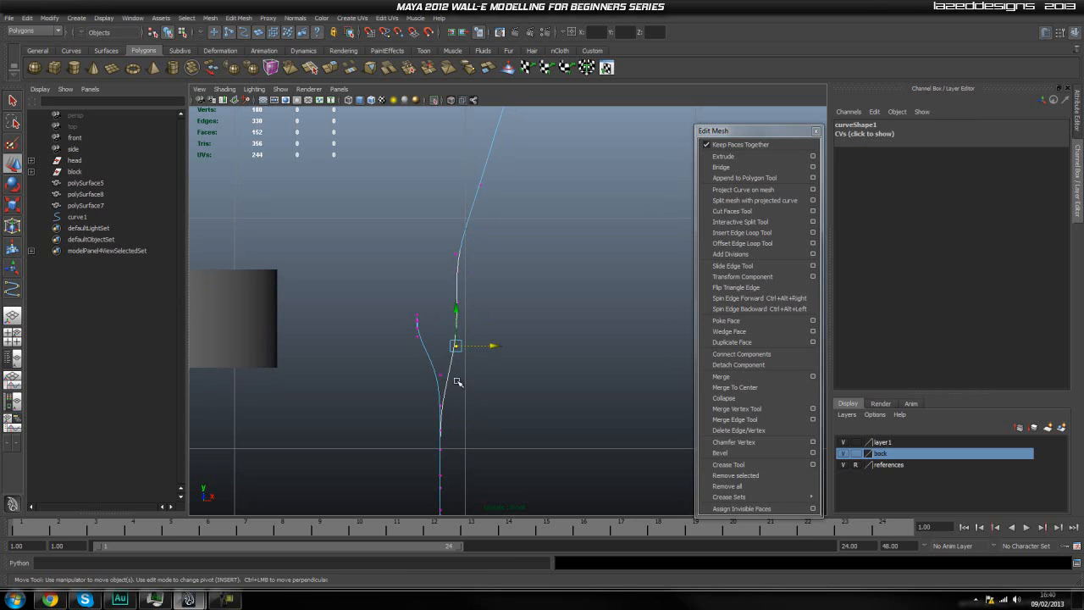
Shift the next control vertices of the descending run further away from the neck cylinder to continue its vertical line.
{"action": "left_click", "coordinate": [440, 375]}
{"action": "left_click_drag", "start_coordinate": [477, 373], "coordinate": [458, 374]}
{"action": "middle_click_drag", "start_coordinate": [494, 408], "coordinate": [488, 390], "text": "alt"}
{"action": "left_click", "coordinate": [436, 386]}
{"action": "left_click_drag", "start_coordinate": [476, 386], "coordinate": [494, 388]}
{"action": "middle_click_drag", "start_coordinate": [438, 426], "coordinate": [445, 398], "text": "alt"}
Spread the lower overlapping control vertices alternately toward and away from the neck cylinder to form two parallel runs.
{"action": "left_click", "coordinate": [442, 382]}
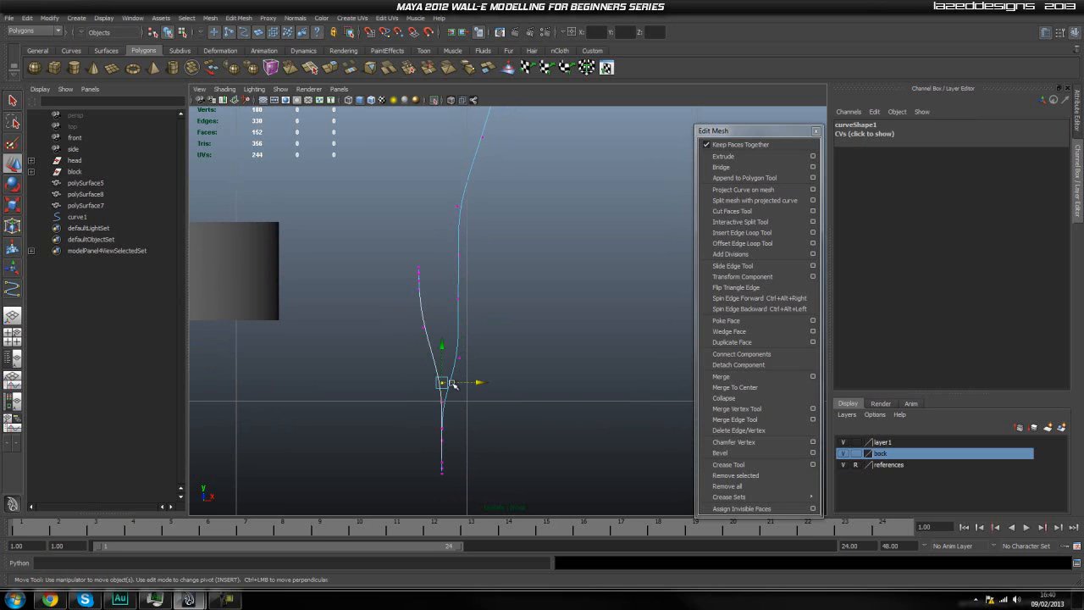
{"action": "left_click_drag", "start_coordinate": [477, 386], "coordinate": [499, 468]}
{"action": "left_click", "coordinate": [447, 406]}
{"action": "left_click", "coordinate": [443, 403]}
{"action": "left_click", "coordinate": [453, 431]}
{"action": "left_click", "coordinate": [442, 429]}
{"action": "left_click", "coordinate": [486, 450]}
{"action": "left_click", "coordinate": [443, 440]}
{"action": "left_click", "coordinate": [473, 467]}
Spread the two bottom control vertices apart and lower the lowest one to round the curve into a U-bend.
{"action": "left_click", "coordinate": [442, 465]}
{"action": "left_click", "coordinate": [497, 484]}
{"action": "left_click", "coordinate": [443, 467]}
{"action": "left_click", "coordinate": [470, 492]}
{"action": "left_click", "coordinate": [442, 471]}
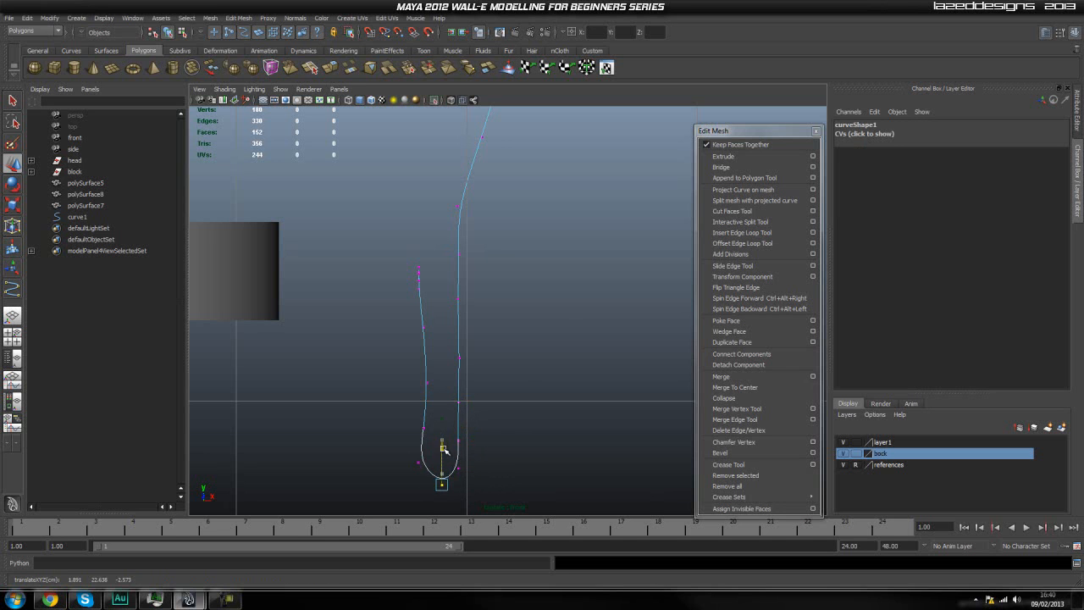
{"action": "left_click", "coordinate": [513, 387]}
Shift all control vertices of the run beside the neck cylinder toward the cylinder to widen the U-bend.
{"action": "scroll", "coordinate": [515, 390], "scroll_direction": "down", "scroll_amount": 3}
{"action": "scroll", "coordinate": [497, 370], "scroll_direction": "up", "scroll_amount": 5}
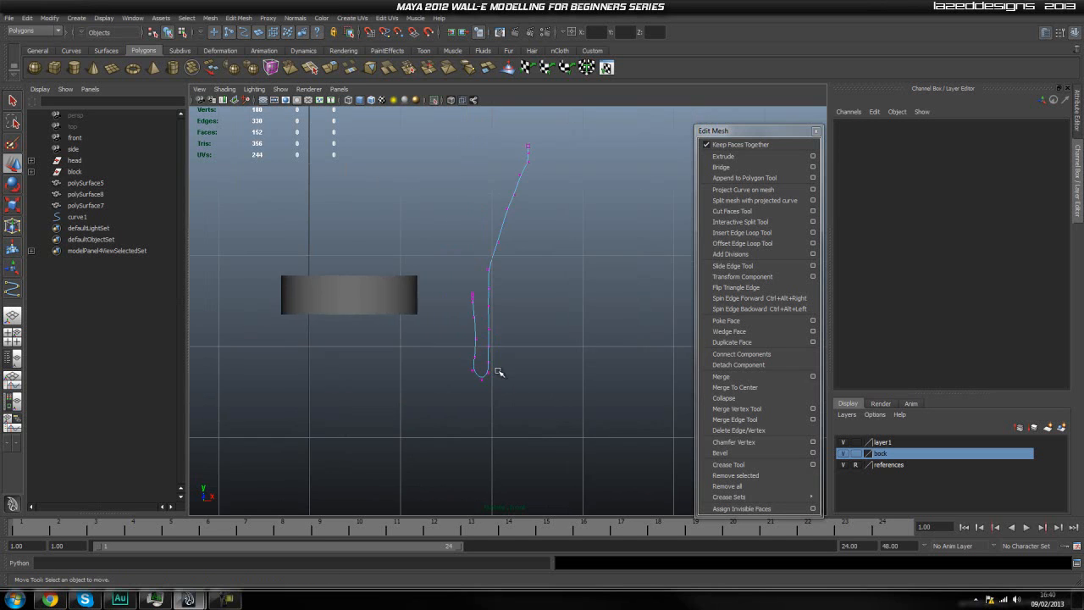
{"action": "left_click_drag", "start_coordinate": [398, 271], "coordinate": [474, 470]}
{"action": "left_click_drag", "start_coordinate": [493, 350], "coordinate": [460, 350]}
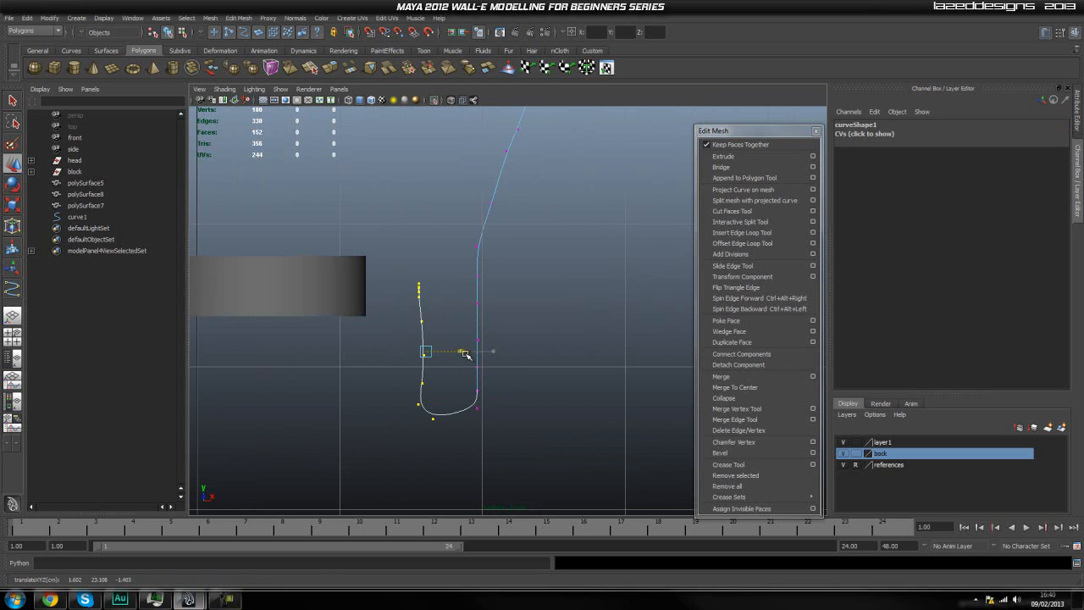
{"action": "left_click", "coordinate": [552, 382]}
{"action": "left_click_drag", "start_coordinate": [542, 251], "coordinate": [477, 441]}
{"action": "left_click", "coordinate": [569, 333]}
Shift the upper control vertices of the run beside the neck cylinder closer to it so the run tapers inward.
{"action": "middle_click_drag", "start_coordinate": [402, 296], "coordinate": [412, 312], "text": "alt"}
{"action": "left_click_drag", "start_coordinate": [447, 293], "coordinate": [414, 305]}
{"action": "left_click", "coordinate": [428, 303]}
{"action": "left_click", "coordinate": [449, 340]}
{"action": "left_click_drag", "start_coordinate": [419, 380], "coordinate": [418, 382]}
{"action": "left_click_drag", "start_coordinate": [466, 354], "coordinate": [457, 395]}
{"action": "left_click", "coordinate": [444, 303]}
{"action": "middle_click_drag", "start_coordinate": [445, 312], "coordinate": [453, 292], "text": "alt"}
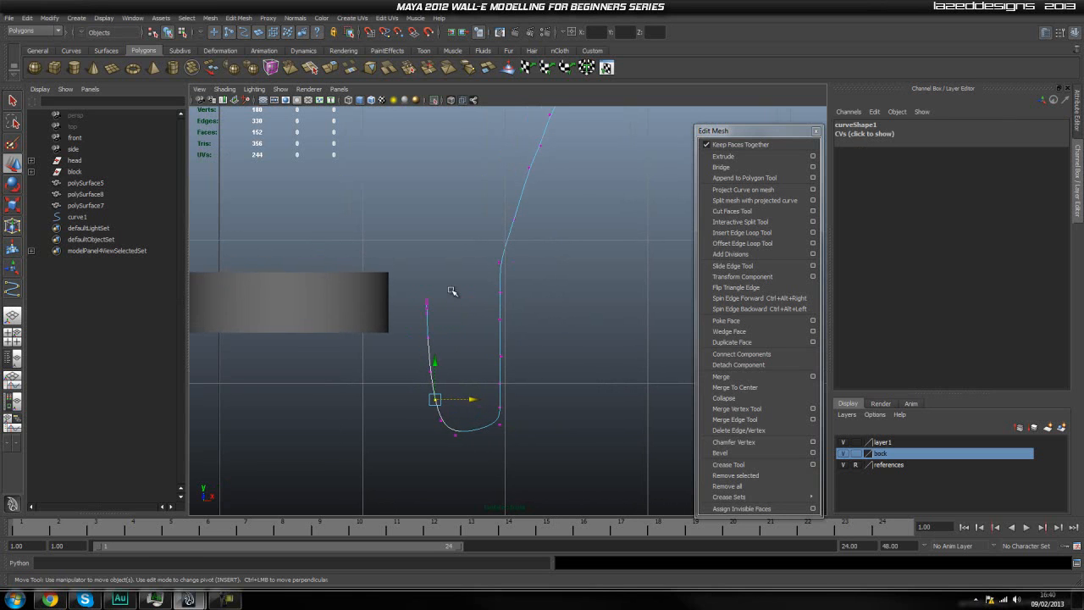
Move a control vertex near the top of the short run away from the neck cylinder to start a rounded turn.
{"action": "left_click_drag", "start_coordinate": [416, 299], "coordinate": [452, 301]}
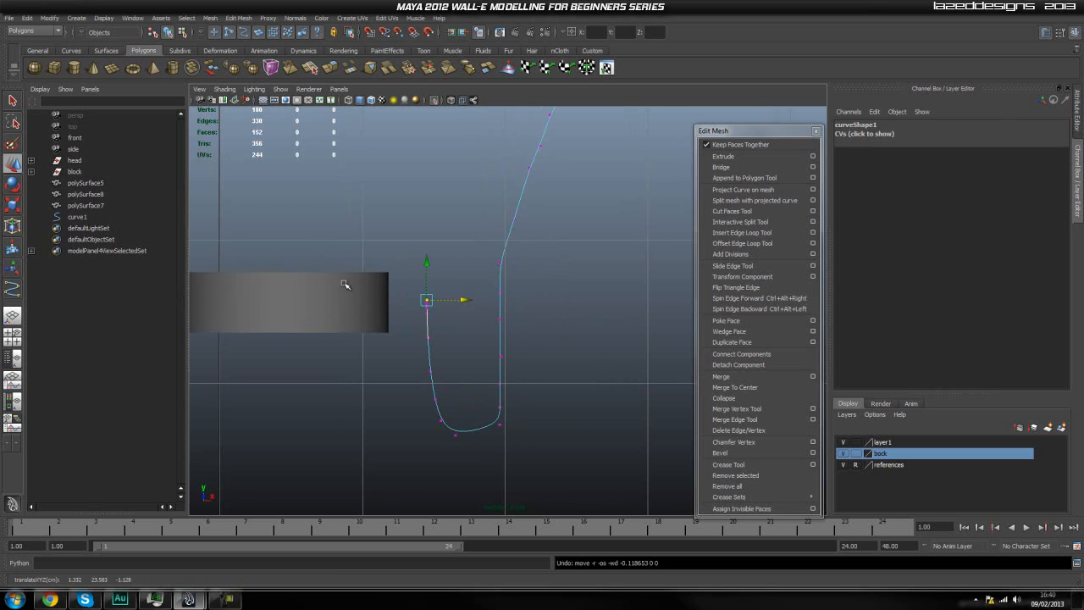
{"action": "scroll", "coordinate": [372, 292], "scroll_direction": "up", "scroll_amount": 1}
{"action": "left_click_drag", "start_coordinate": [444, 298], "coordinate": [460, 299]}
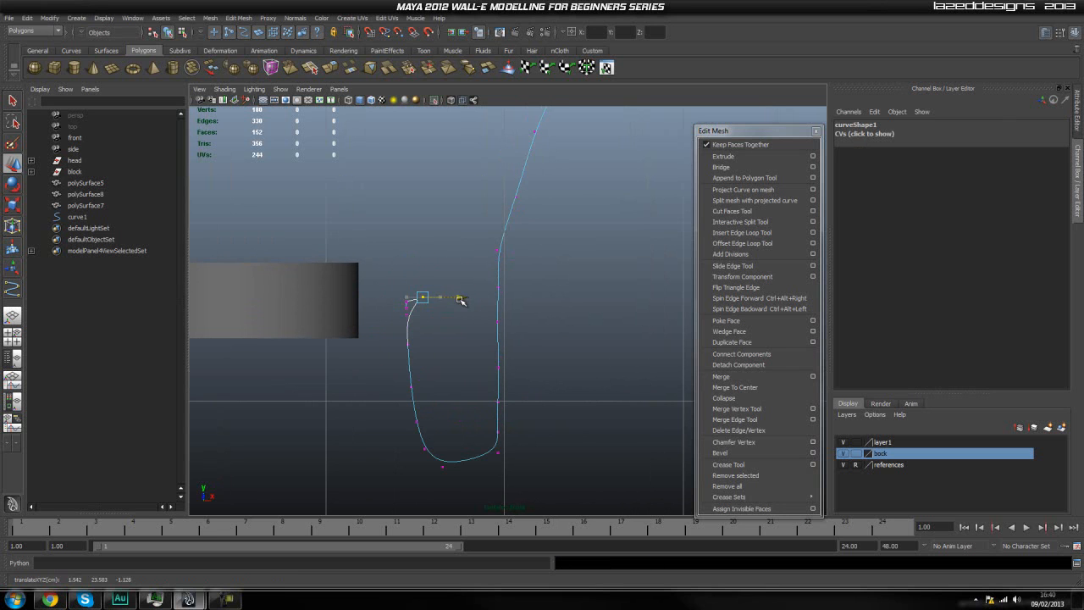
{"action": "scroll", "coordinate": [325, 283], "scroll_direction": "up", "scroll_amount": 1}
{"action": "middle_click_drag", "start_coordinate": [340, 291], "coordinate": [380, 292], "text": "alt"}
{"action": "scroll", "coordinate": [386, 294], "scroll_direction": "up", "scroll_amount": 2}
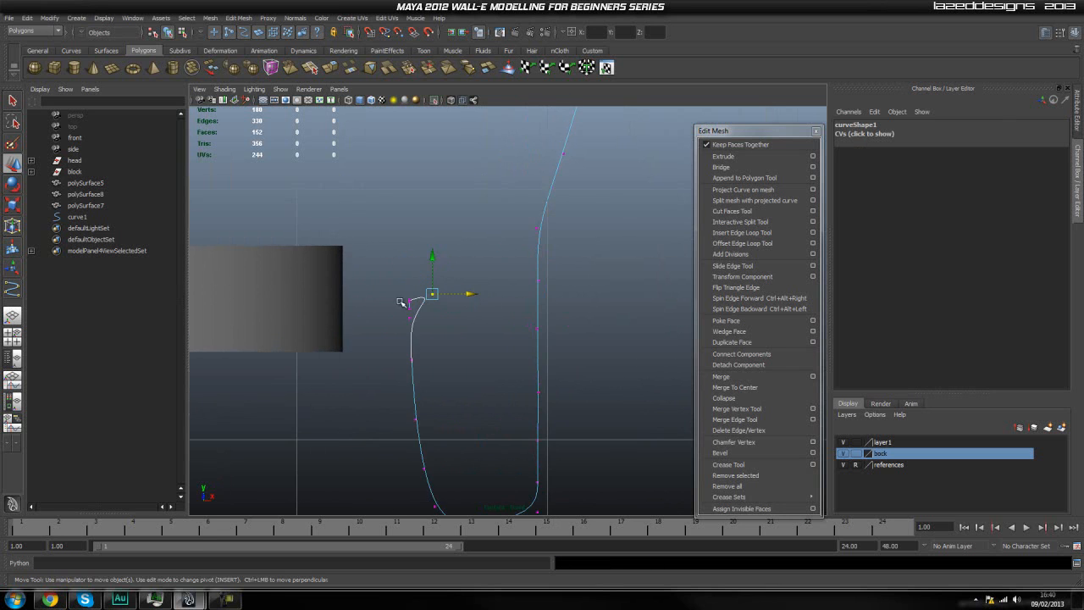
Move the curve's end control vertex sideways into the neck cylinder.
{"action": "left_click_drag", "start_coordinate": [446, 303], "coordinate": [329, 326]}
{"action": "left_click", "coordinate": [410, 310]}
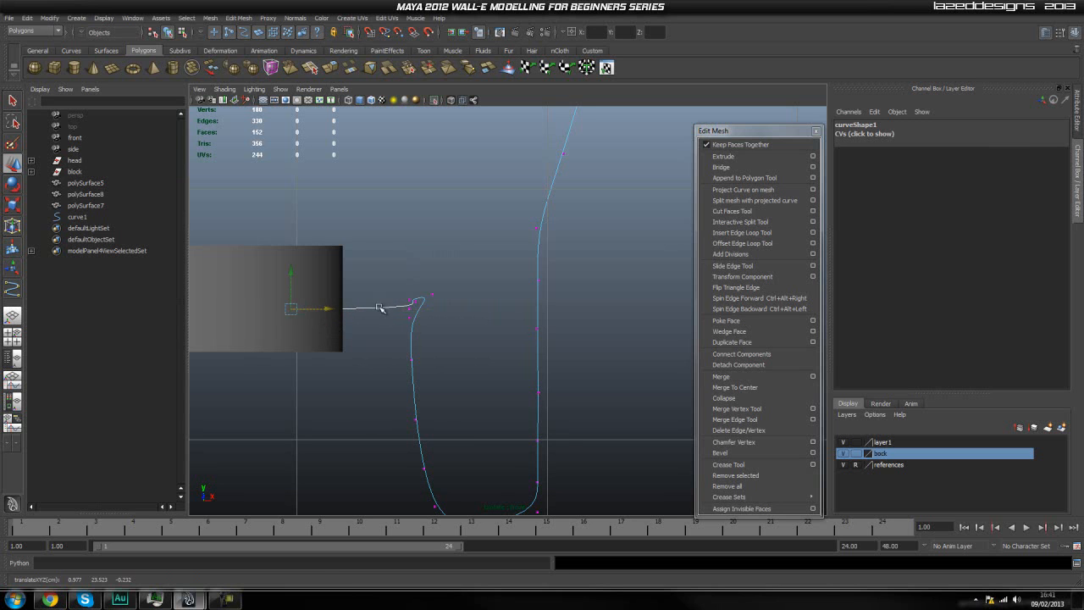
{"action": "left_click", "coordinate": [318, 331]}
{"action": "left_click", "coordinate": [390, 311]}
{"action": "right_click_drag", "start_coordinate": [403, 306], "coordinate": [354, 306]}
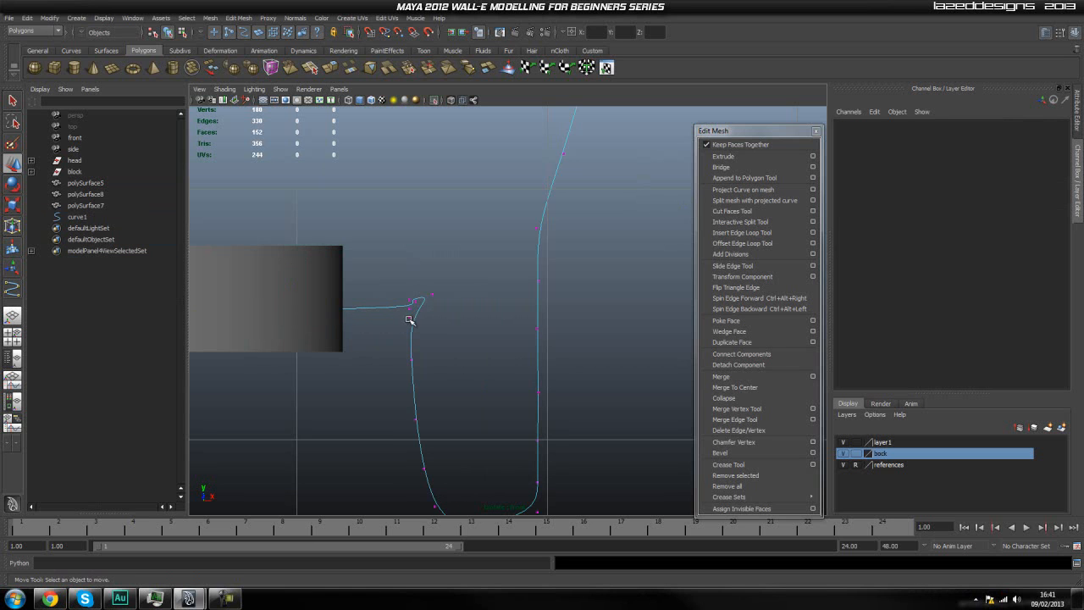
Round the turn by moving its lower control vertex away from the neck cylinder and its inner one toward the cylinder.
{"action": "left_click", "coordinate": [409, 318]}
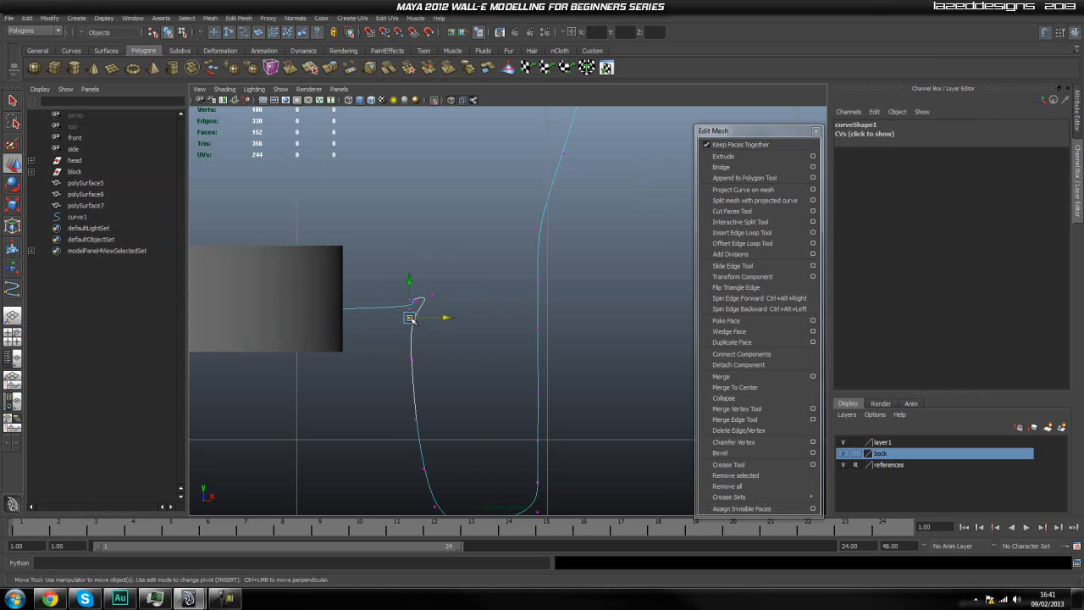
{"action": "left_click_drag", "start_coordinate": [437, 319], "coordinate": [478, 319]}
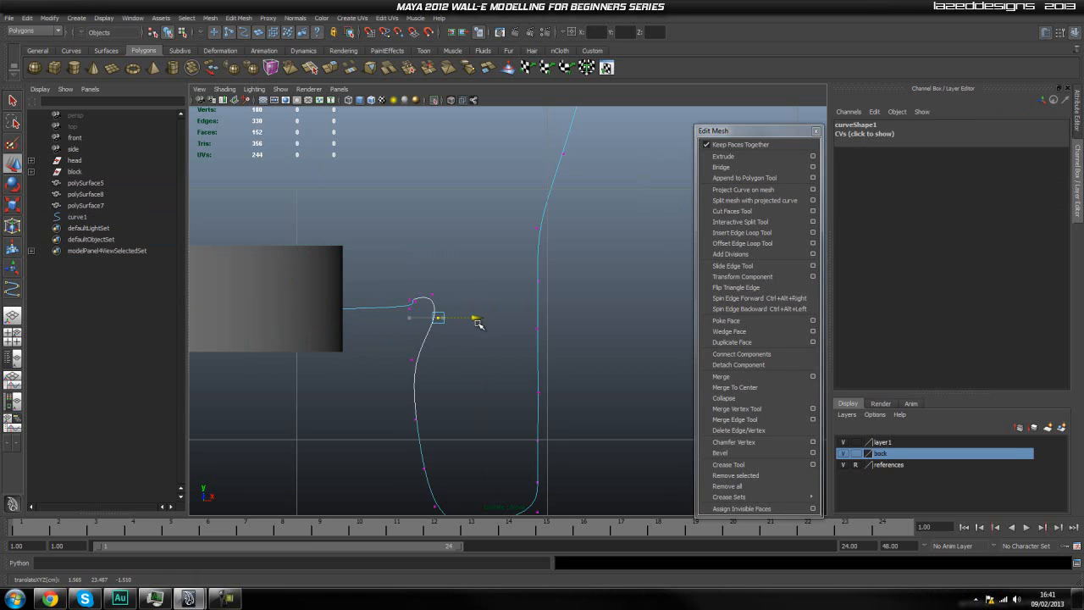
{"action": "left_click", "coordinate": [407, 315]}
{"action": "left_click", "coordinate": [411, 309]}
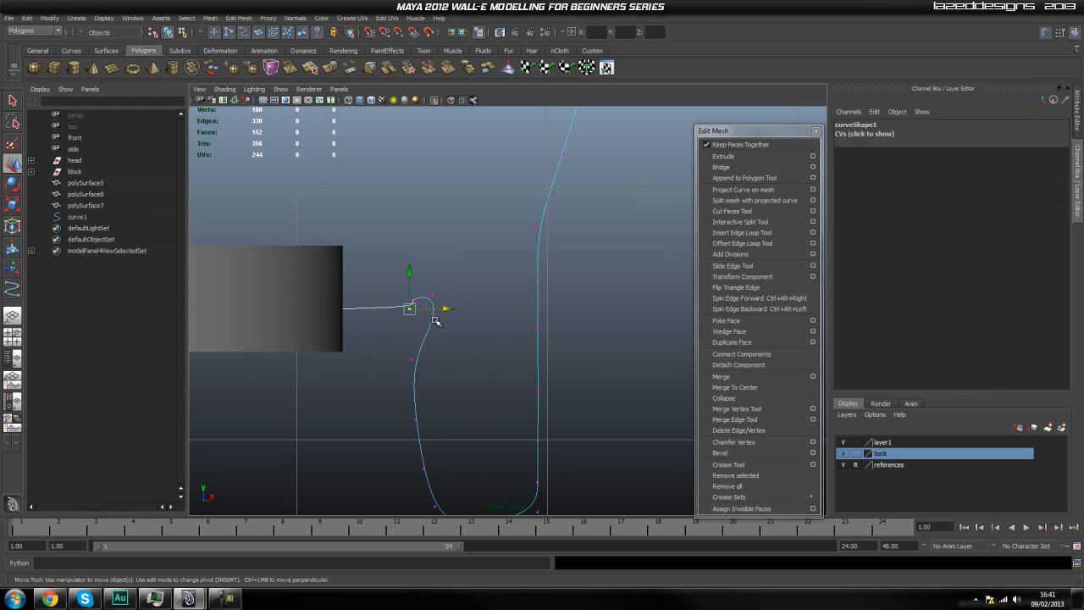
{"action": "left_click_drag", "start_coordinate": [449, 311], "coordinate": [405, 324]}
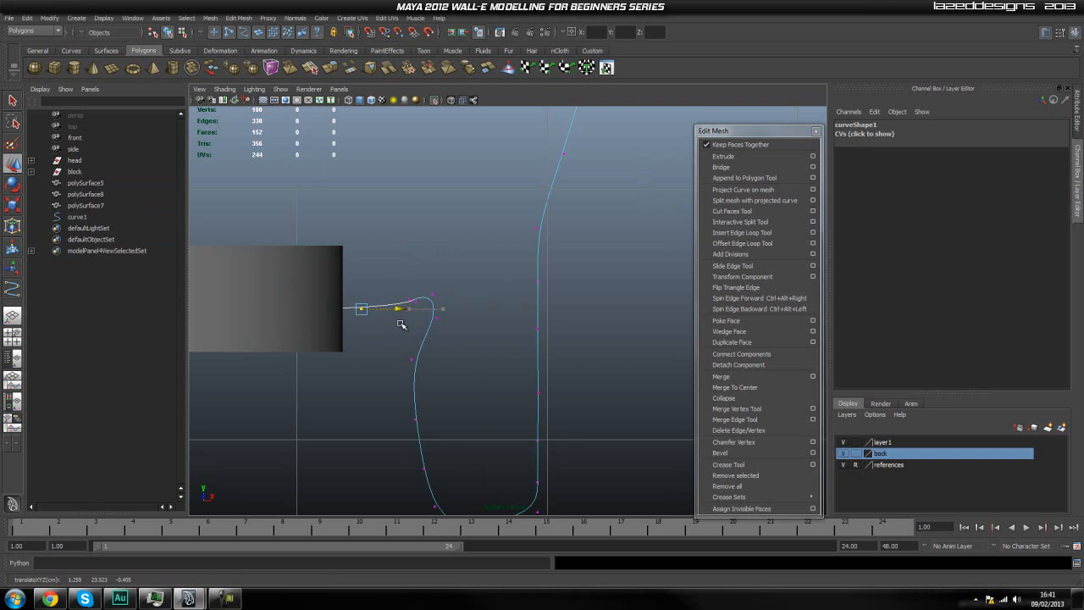
Return to the perspective view and turn off the isolated display so the whole model surrounds the hose curve.
{"action": "middle_click_drag", "start_coordinate": [389, 359], "coordinate": [384, 332], "text": "alt"}
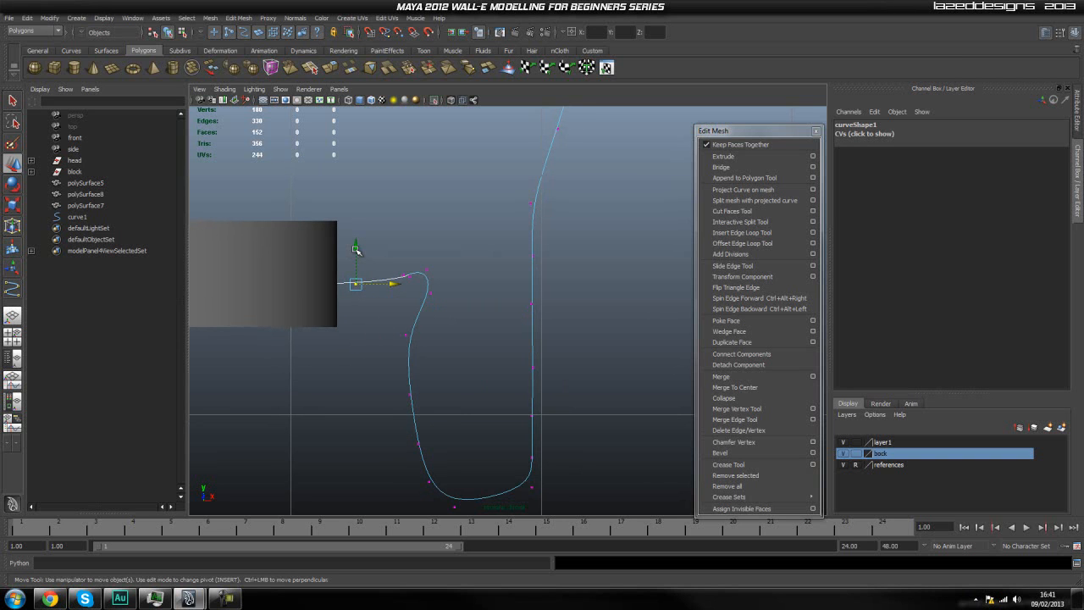
{"action": "key", "text": "space"}
{"action": "left_click_drag", "start_coordinate": [357, 249], "coordinate": [526, 362], "text": "alt"}
{"action": "scroll", "coordinate": [501, 320], "scroll_direction": "up", "scroll_amount": 3}
{"action": "left_click_drag", "start_coordinate": [501, 319], "coordinate": [673, 316], "text": "alt"}
{"action": "middle_click_drag", "start_coordinate": [422, 324], "coordinate": [417, 325], "text": "alt"}
{"action": "left_click_drag", "start_coordinate": [418, 324], "coordinate": [475, 367], "text": "alt"}
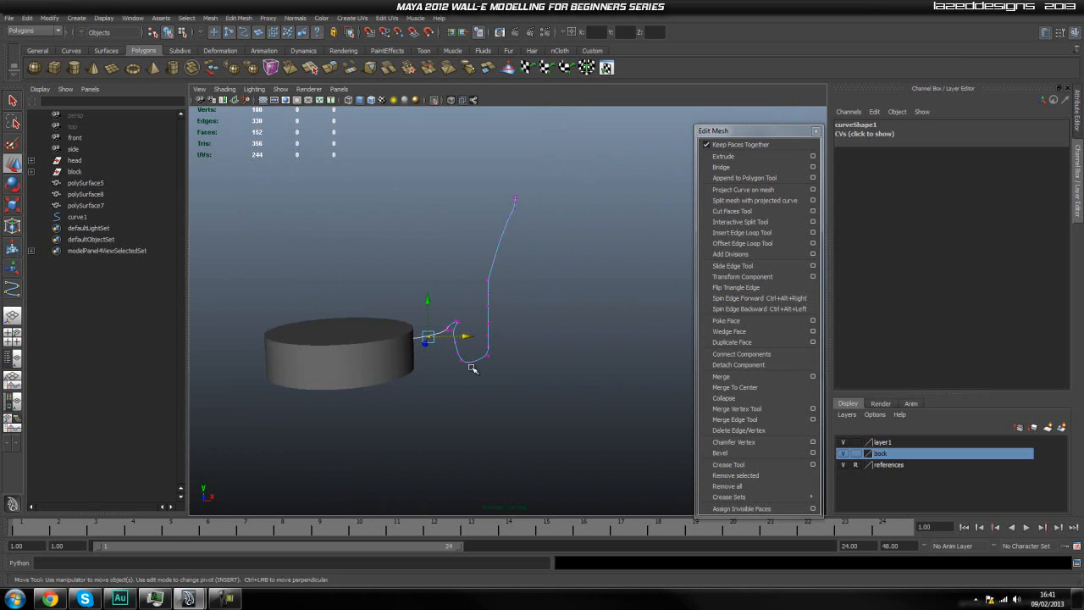
{"action": "left_click", "coordinate": [436, 100]}
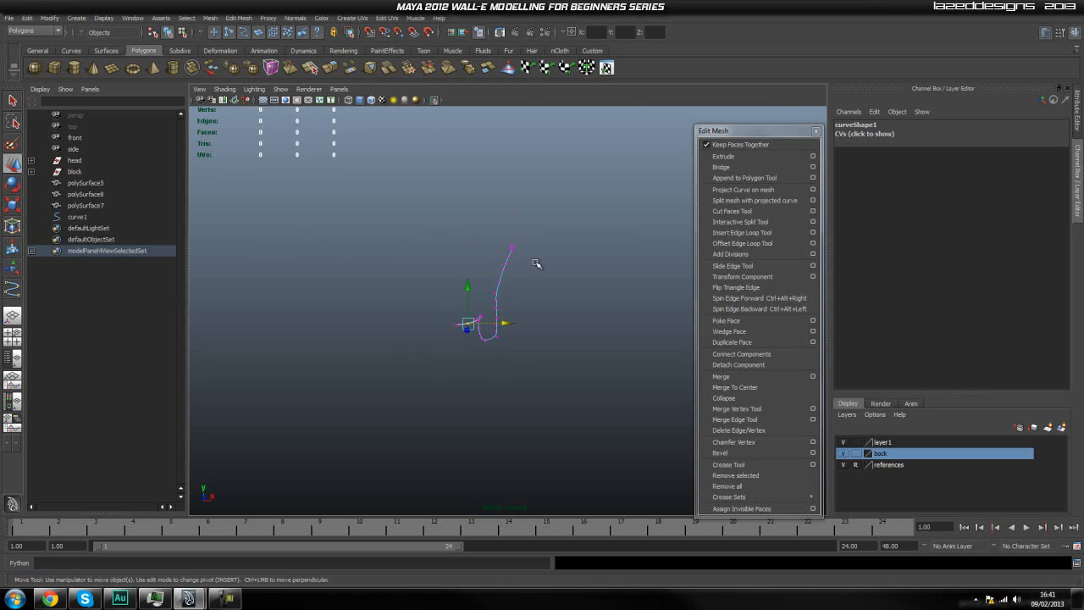
{"action": "left_click", "coordinate": [435, 100]}
{"action": "left_click_drag", "start_coordinate": [475, 305], "coordinate": [333, 214], "text": "alt"}
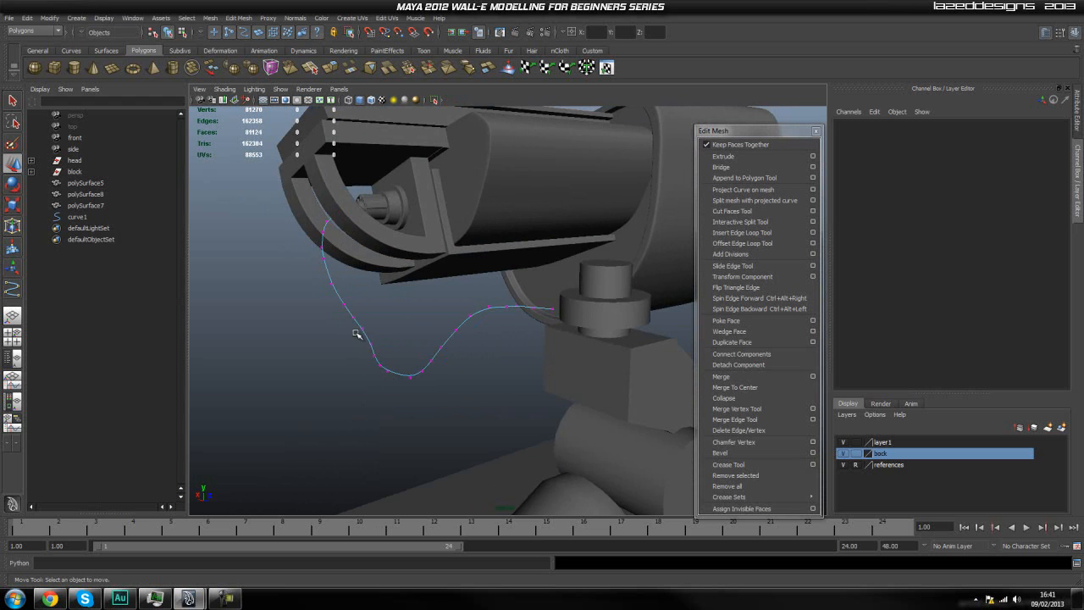
Adjust the control vertex beside the neck cylinder so the curve's end runs into the cylinder's side.
{"action": "left_click", "coordinate": [555, 312]}
{"action": "scroll", "coordinate": [557, 312], "scroll_direction": "up", "scroll_amount": 1}
{"action": "middle_click_drag", "start_coordinate": [557, 314], "coordinate": [449, 329], "text": "alt"}
{"action": "left_click", "coordinate": [477, 320]}
{"action": "right_click_drag", "start_coordinate": [448, 328], "coordinate": [486, 343]}
{"action": "scroll", "coordinate": [460, 332], "scroll_direction": "up", "scroll_amount": 3}
{"action": "left_click", "coordinate": [482, 341]}
{"action": "left_click", "coordinate": [451, 337]}
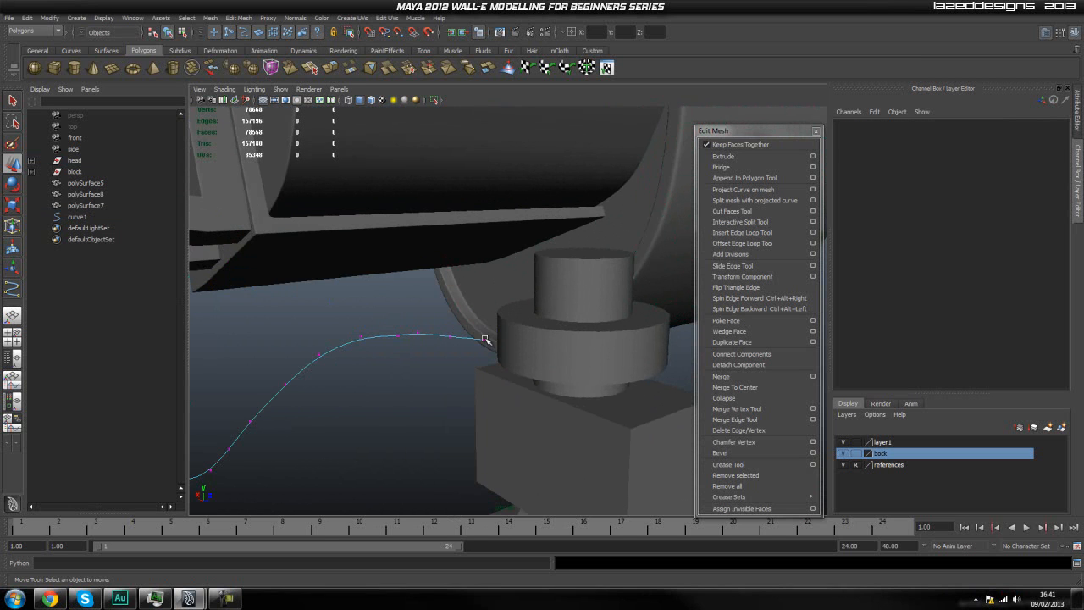
{"action": "left_click", "coordinate": [485, 341]}
{"action": "left_click_drag", "start_coordinate": [484, 340], "coordinate": [455, 347]}
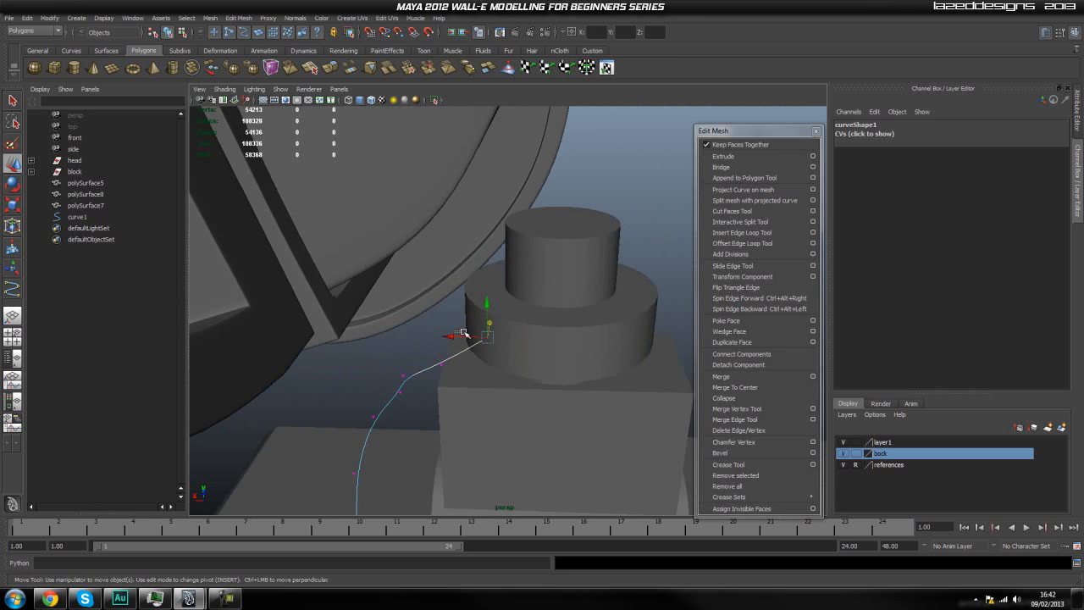
{"action": "left_click", "coordinate": [468, 335]}
Try to reposition the curve's points just outside the neck cylinder and switch back to its control vertices.
{"action": "left_click", "coordinate": [446, 372]}
{"action": "right_click_drag", "start_coordinate": [434, 366], "coordinate": [398, 364]}
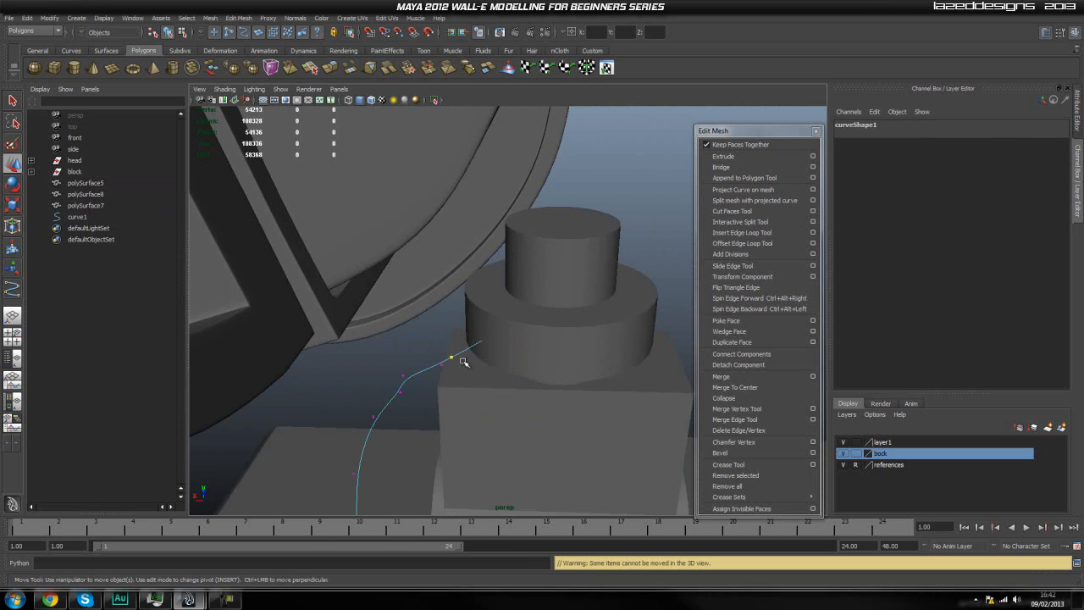
{"action": "left_click", "coordinate": [450, 356]}
{"action": "left_click", "coordinate": [446, 363]}
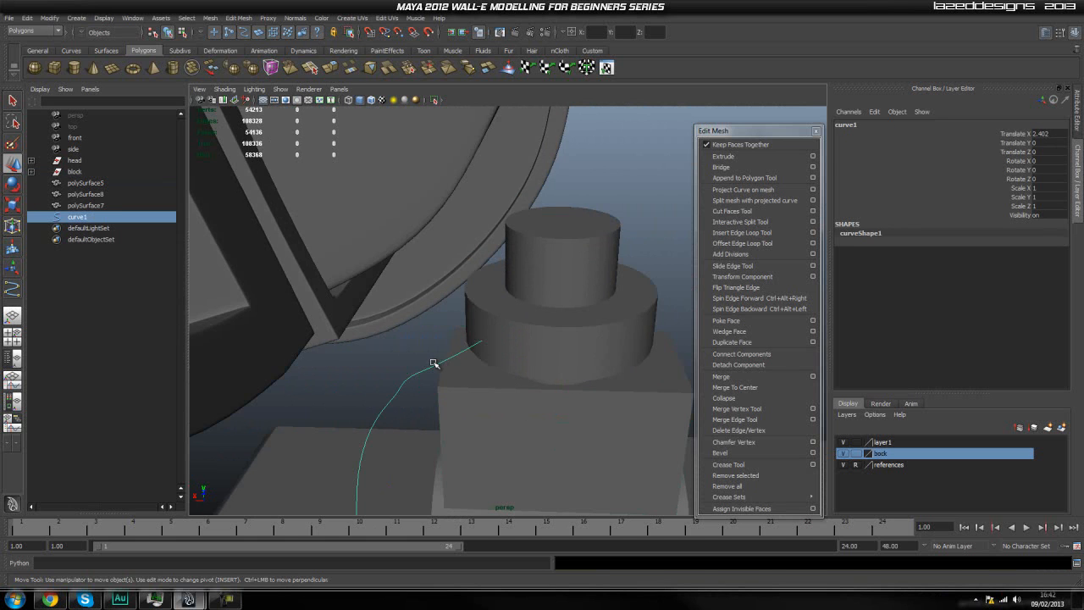
{"action": "right_click_drag", "start_coordinate": [434, 364], "coordinate": [386, 364]}
{"action": "left_click", "coordinate": [439, 365]}
{"action": "left_click_drag", "start_coordinate": [439, 365], "coordinate": [394, 330], "text": "alt"}
{"action": "left_click", "coordinate": [388, 347]}
{"action": "left_click", "coordinate": [372, 402]}
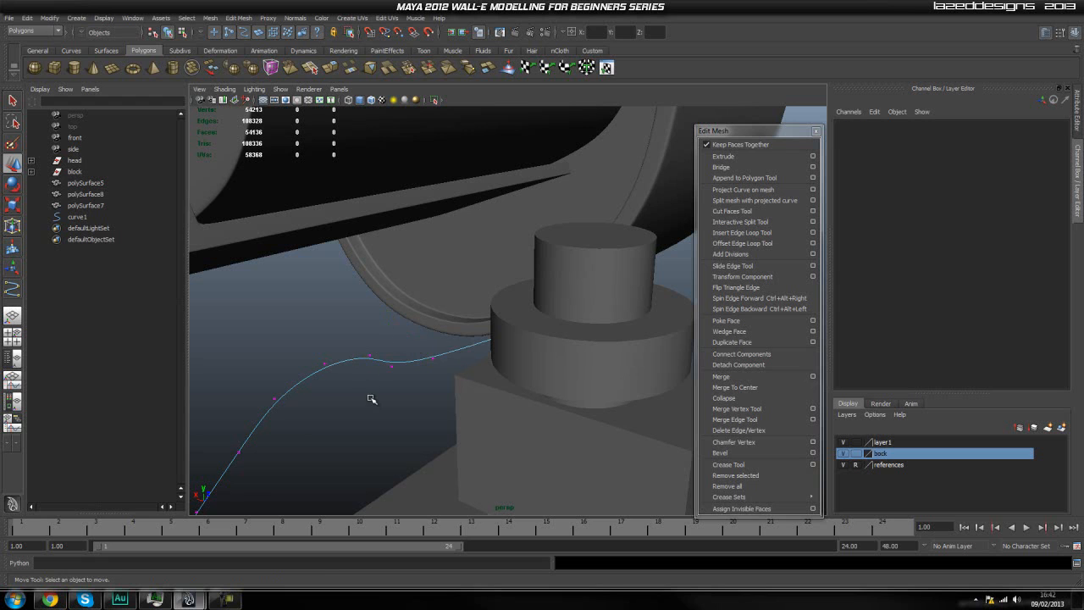
Lower the two control vertices just outside the neck cylinder so the hose curve sags downward.
{"action": "left_click", "coordinate": [391, 368]}
{"action": "left_click_drag", "start_coordinate": [388, 340], "coordinate": [385, 357]}
{"action": "left_click", "coordinate": [371, 358]}
{"action": "left_click", "coordinate": [372, 360]}
{"action": "left_click_drag", "start_coordinate": [369, 331], "coordinate": [372, 392]}
{"action": "left_click_drag", "start_coordinate": [457, 411], "coordinate": [391, 343], "text": "alt"}
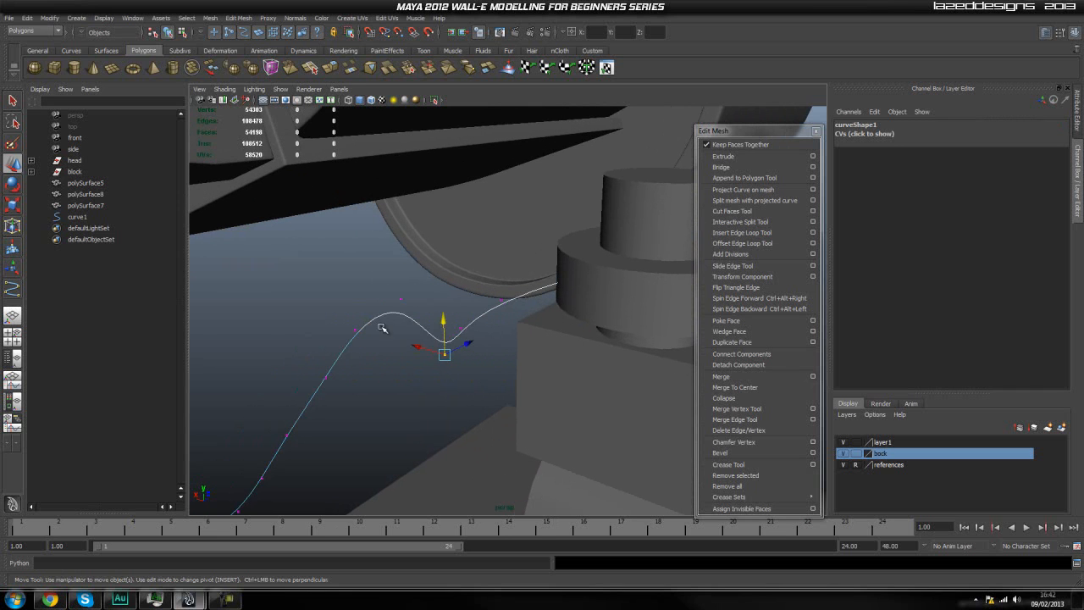
Lower the following control vertices along the curve to extend its downward slope from the neck cylinder.
{"action": "left_click", "coordinate": [398, 300]}
{"action": "left_click_drag", "start_coordinate": [399, 270], "coordinate": [414, 291]}
{"action": "left_click", "coordinate": [424, 279]}
{"action": "left_click_drag", "start_coordinate": [417, 235], "coordinate": [428, 388]}
{"action": "middle_click_drag", "start_coordinate": [441, 391], "coordinate": [484, 359], "text": "alt"}
{"action": "left_click_drag", "start_coordinate": [483, 359], "coordinate": [506, 293], "text": "alt"}
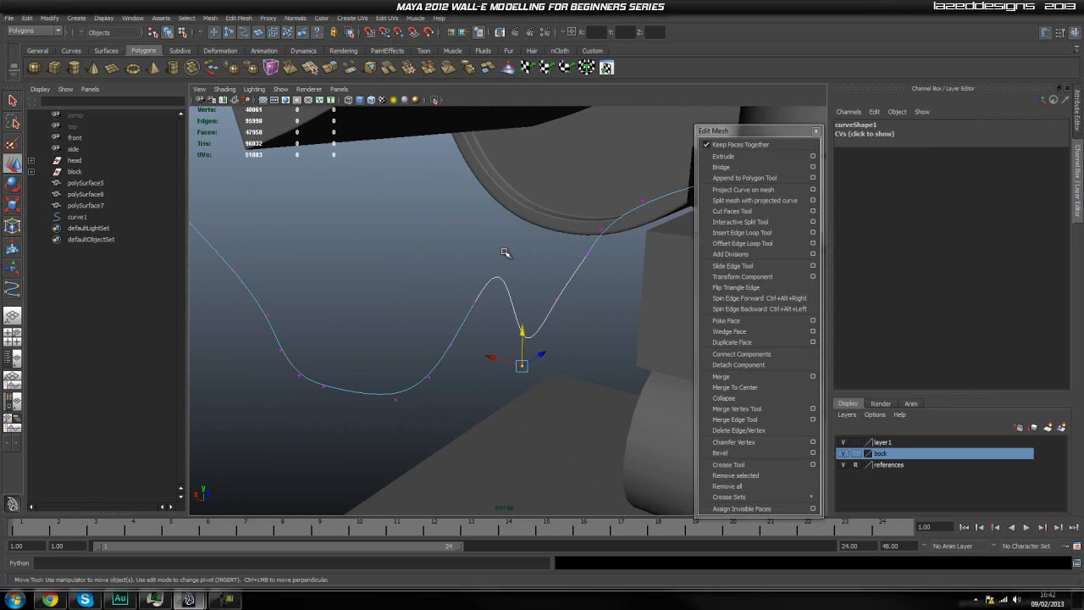
Pull the two control vertices at the remaining hump down to the bottom level of the sag.
{"action": "left_click", "coordinate": [508, 251]}
{"action": "left_click", "coordinate": [507, 254]}
{"action": "left_click_drag", "start_coordinate": [504, 223], "coordinate": [475, 390]}
{"action": "left_click", "coordinate": [475, 304]}
{"action": "left_click_drag", "start_coordinate": [474, 270], "coordinate": [463, 395]}
Lower the remaining control vertices along the loop's underside to even out the bottom of the sag.
{"action": "left_click", "coordinate": [451, 345]}
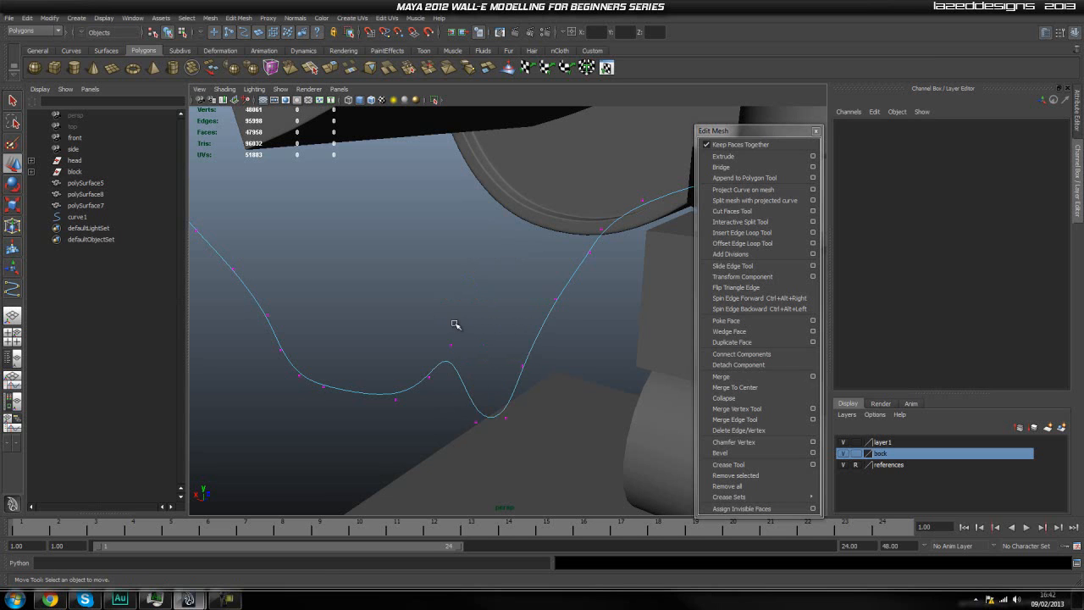
{"action": "left_click", "coordinate": [451, 345]}
{"action": "left_click_drag", "start_coordinate": [449, 314], "coordinate": [440, 406]}
{"action": "left_click", "coordinate": [432, 375]}
{"action": "left_click", "coordinate": [430, 375]}
{"action": "left_click", "coordinate": [426, 357]}
{"action": "left_click", "coordinate": [429, 375]}
{"action": "left_click_drag", "start_coordinate": [427, 360], "coordinate": [391, 412]}
{"action": "left_click", "coordinate": [395, 405]}
{"action": "mouse_move", "coordinate": [394, 370]}
{"action": "left_mouse_down"}
{"action": "mouse_move", "coordinate": [387, 406]}
{"action": "mouse_move", "coordinate": [547, 412]}
{"action": "mouse_move", "coordinate": [575, 382]}
{"action": "mouse_move", "coordinate": [464, 386]}
{"action": "mouse_move", "coordinate": [416, 373]}
{"action": "left_mouse_up"}
{"action": "middle_click_drag", "start_coordinate": [397, 348], "coordinate": [442, 366], "text": "alt"}
{"action": "right_click_drag", "start_coordinate": [425, 360], "coordinate": [444, 351], "text": "alt"}
{"action": "left_click", "coordinate": [434, 392]}
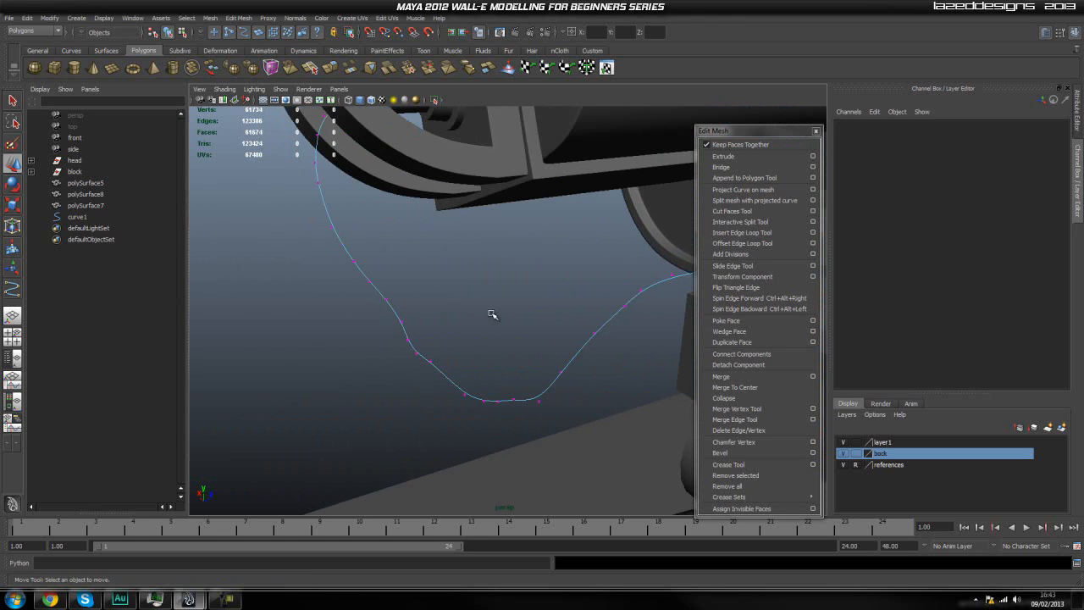
Adjust the control vertices where the descending run meets the loop's underside to smooth the transition.
{"action": "left_click", "coordinate": [432, 362]}
{"action": "left_click_drag", "start_coordinate": [430, 332], "coordinate": [380, 359]}
{"action": "left_click", "coordinate": [468, 339]}
{"action": "left_click", "coordinate": [463, 303]}
{"action": "left_click_drag", "start_coordinate": [461, 293], "coordinate": [356, 367]}
{"action": "left_click_drag", "start_coordinate": [439, 319], "coordinate": [421, 324]}
{"action": "left_click", "coordinate": [425, 273]}
Show the hose curve in the side view against the blueprint reference.
{"action": "left_click_drag", "start_coordinate": [345, 258], "coordinate": [685, 274]}
{"action": "left_click", "coordinate": [436, 280]}
{"action": "right_click_drag", "start_coordinate": [685, 274], "coordinate": [605, 307], "text": "alt"}
{"action": "left_click_drag", "start_coordinate": [604, 307], "coordinate": [576, 331], "text": "alt"}
{"action": "key", "text": "space"}
{"action": "left_click_drag", "start_coordinate": [525, 288], "coordinate": [567, 291]}
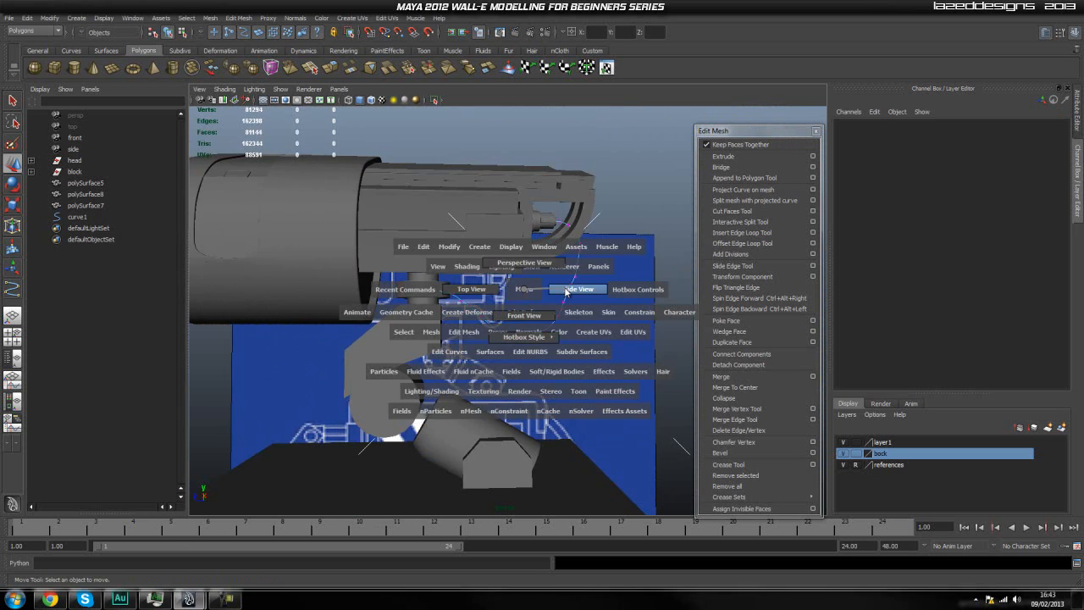
{"action": "scroll", "coordinate": [542, 317], "scroll_direction": "up", "scroll_amount": 4}
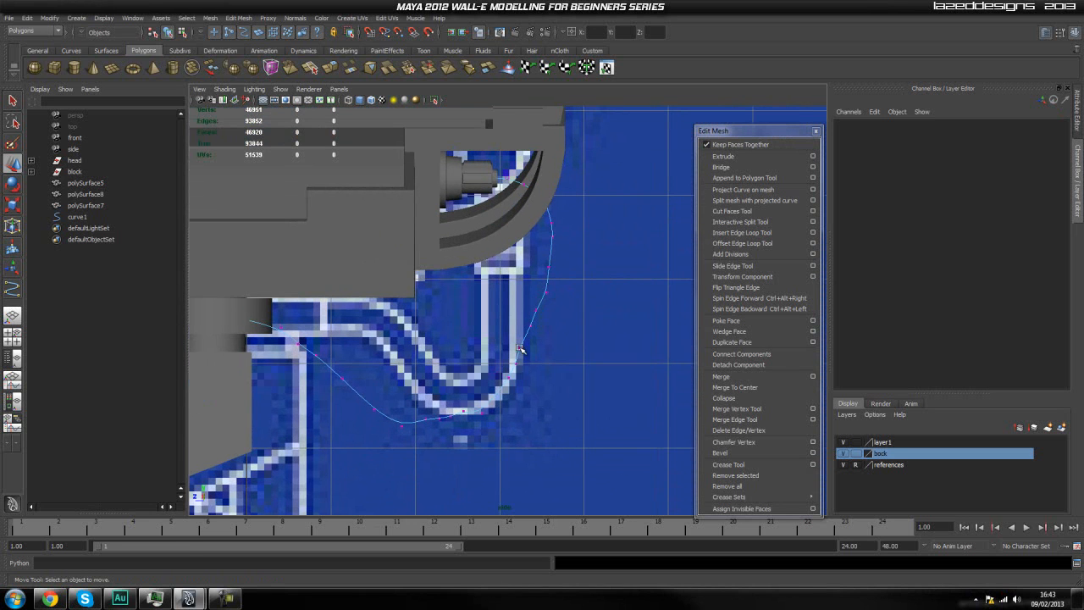
Raise the curve's first control vertices beside the neck's top cylinder into the blueprint's hose outline.
{"action": "middle_click_drag", "start_coordinate": [541, 324], "coordinate": [564, 287], "text": "alt"}
{"action": "middle_click_drag", "start_coordinate": [336, 297], "coordinate": [425, 291], "text": "alt"}
{"action": "scroll", "coordinate": [428, 288], "scroll_direction": "up", "scroll_amount": 1}
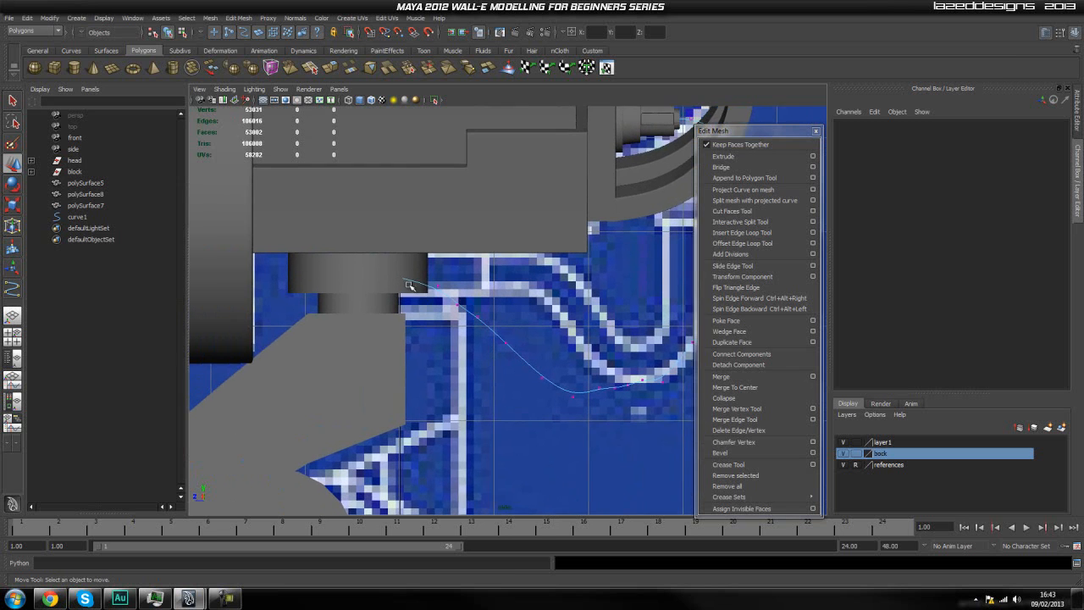
{"action": "scroll", "coordinate": [426, 289], "scroll_direction": "up", "scroll_amount": 1}
{"action": "left_click_drag", "start_coordinate": [442, 269], "coordinate": [421, 292]}
{"action": "left_click_drag", "start_coordinate": [426, 244], "coordinate": [430, 235]}
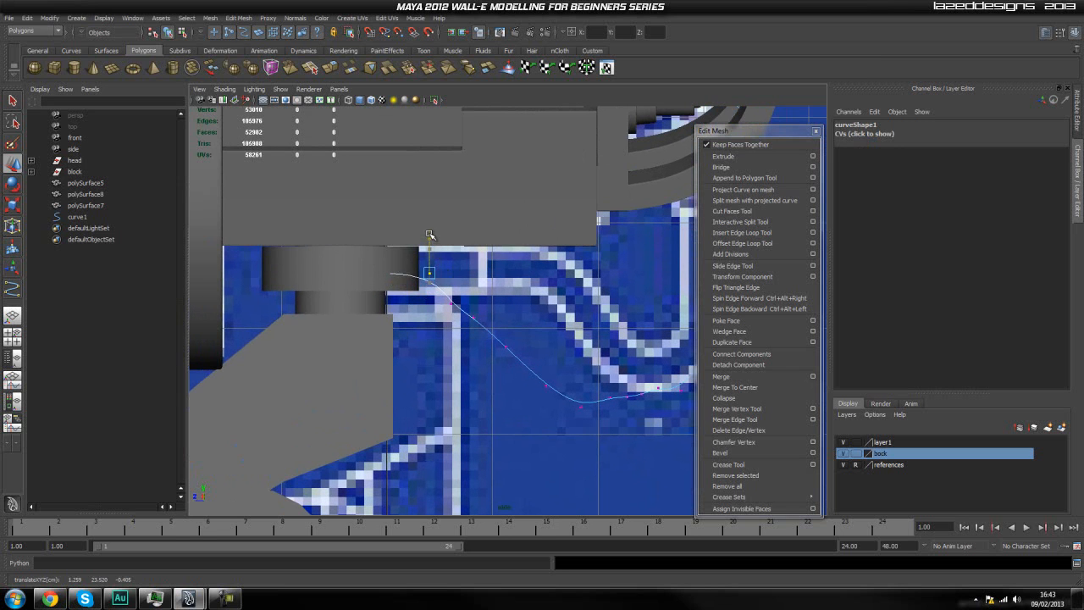
{"action": "left_click_drag", "start_coordinate": [493, 290], "coordinate": [441, 332]}
{"action": "left_click_drag", "start_coordinate": [463, 274], "coordinate": [466, 242]}
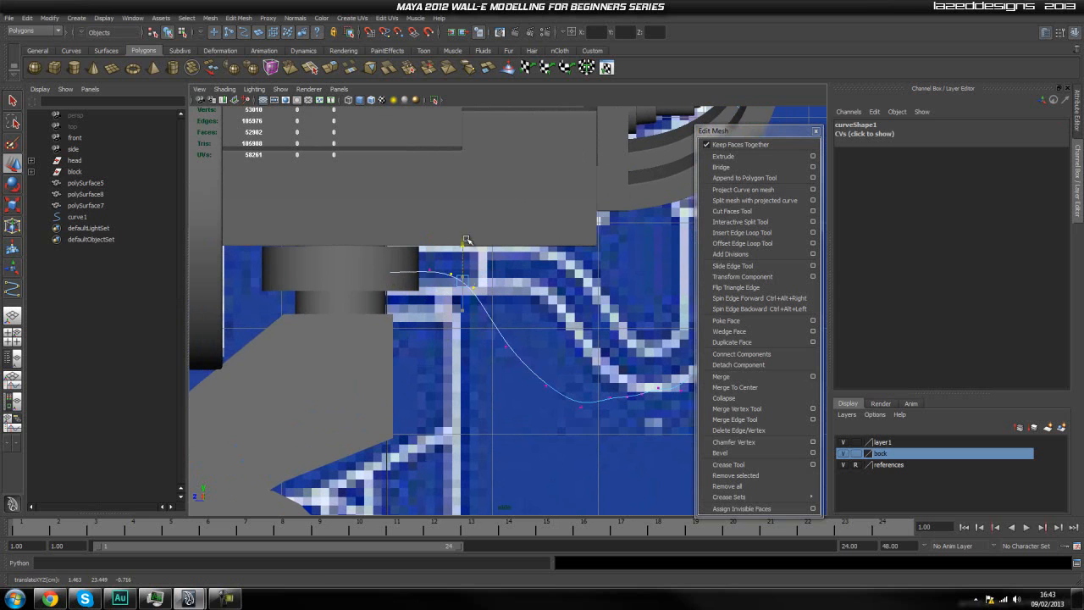
Raise the next control vertices to lengthen the level run leaving the neck's top cylinder before the curve descends.
{"action": "left_click_drag", "start_coordinate": [548, 325], "coordinate": [472, 373]}
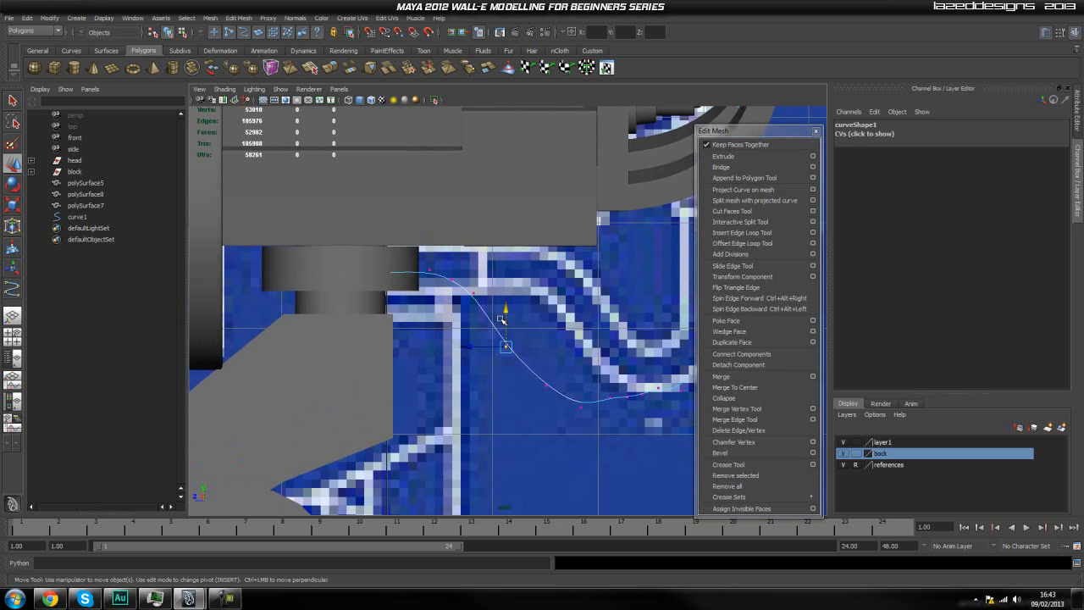
{"action": "left_click_drag", "start_coordinate": [504, 309], "coordinate": [517, 235]}
{"action": "left_click", "coordinate": [485, 329]}
{"action": "left_click_drag", "start_coordinate": [465, 318], "coordinate": [465, 319]}
{"action": "left_click_drag", "start_coordinate": [474, 231], "coordinate": [474, 233]}
{"action": "left_click", "coordinate": [477, 341]}
{"action": "left_click_drag", "start_coordinate": [447, 277], "coordinate": [456, 286]}
{"action": "left_click_drag", "start_coordinate": [452, 244], "coordinate": [452, 238]}
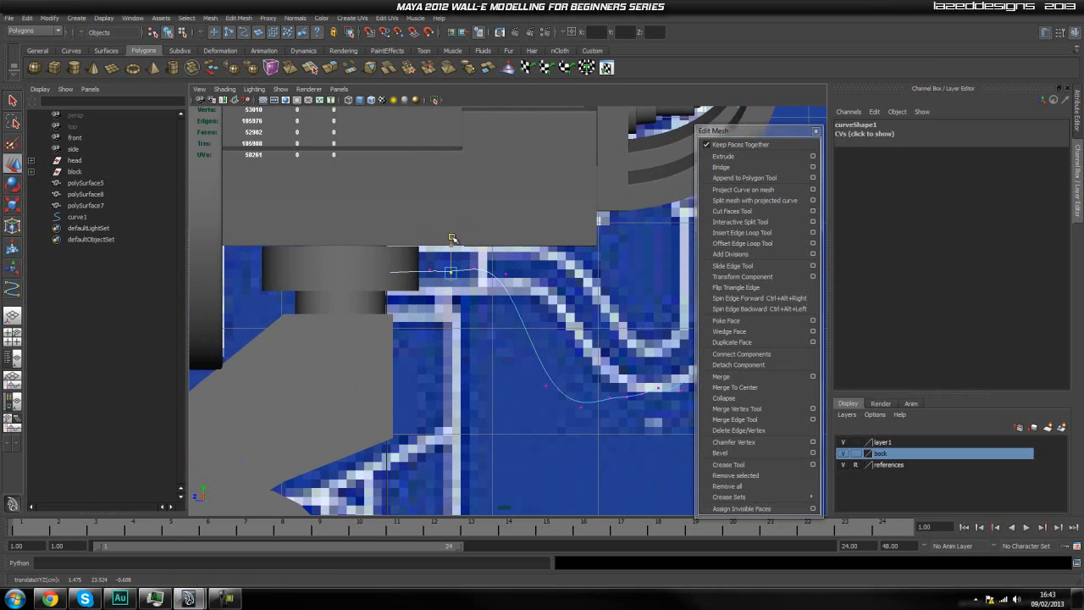
Shift the control vertices of the descending run between the blueprint's hose lines down to the bottom of the sag.
{"action": "left_click", "coordinate": [453, 335]}
{"action": "middle_click_drag", "start_coordinate": [528, 353], "coordinate": [466, 336], "text": "alt"}
{"action": "left_click_drag", "start_coordinate": [494, 354], "coordinate": [503, 270]}
{"action": "left_click", "coordinate": [525, 334]}
{"action": "left_click_drag", "start_coordinate": [529, 371], "coordinate": [563, 340]}
{"action": "scroll", "coordinate": [563, 340], "scroll_direction": "up", "scroll_amount": 3}
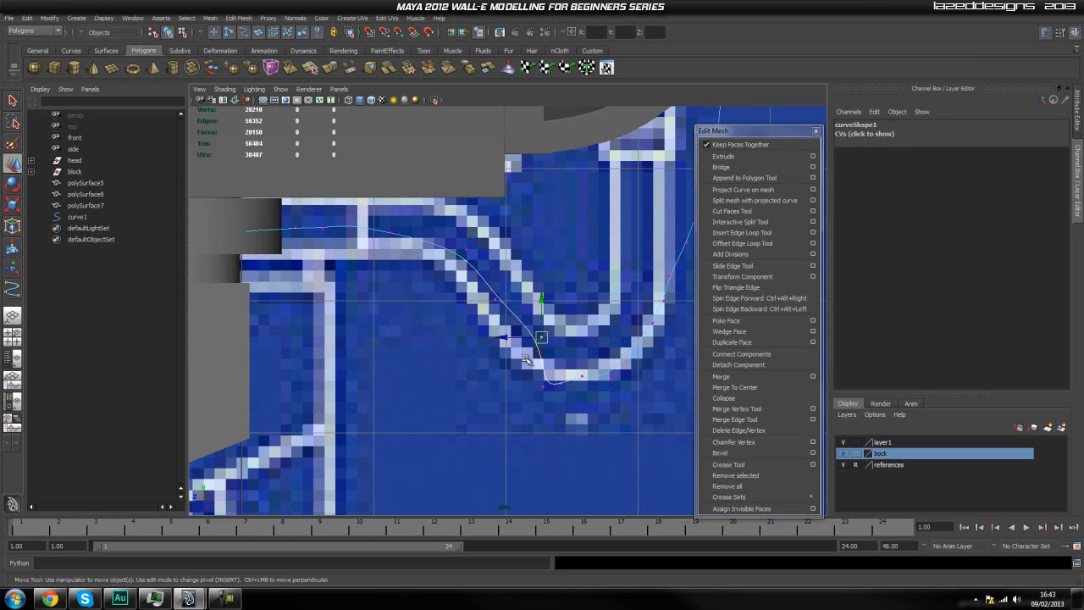
{"action": "mouse_move", "coordinate": [516, 287]}
{"action": "left_mouse_down"}
{"action": "mouse_move", "coordinate": [481, 328]}
{"action": "mouse_move", "coordinate": [500, 291]}
{"action": "left_mouse_up"}
{"action": "left_click_drag", "start_coordinate": [566, 317], "coordinate": [580, 415]}
{"action": "left_click", "coordinate": [536, 381]}
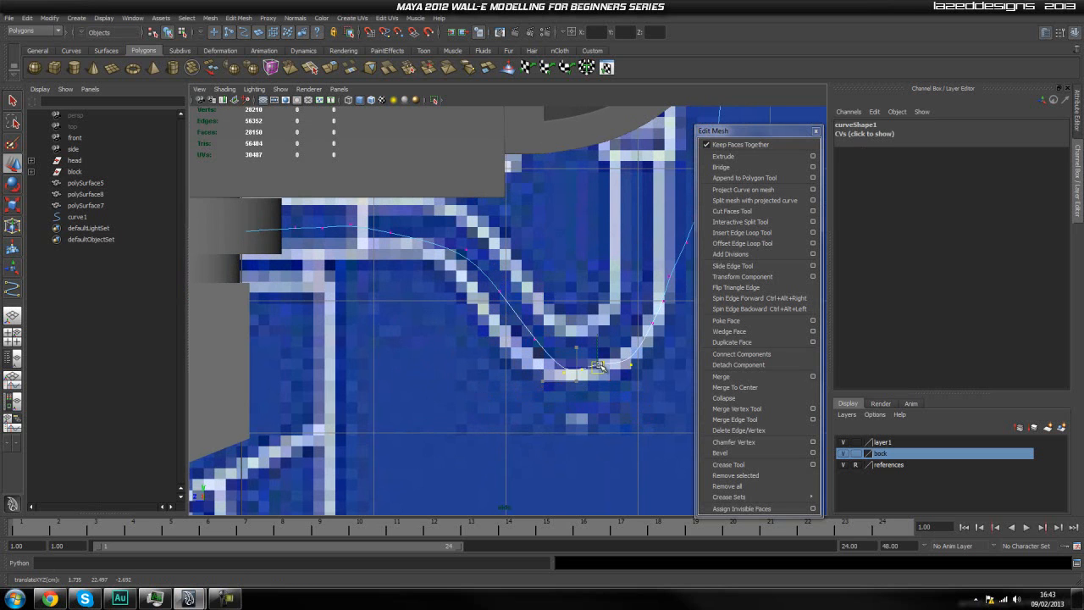
Adjust the control vertices along the loop's underside to round the bottom of the sag over the blueprint outline.
{"action": "middle_click_drag", "start_coordinate": [631, 395], "coordinate": [561, 404], "text": "alt"}
{"action": "middle_click_drag", "start_coordinate": [611, 351], "coordinate": [602, 364], "text": "alt"}
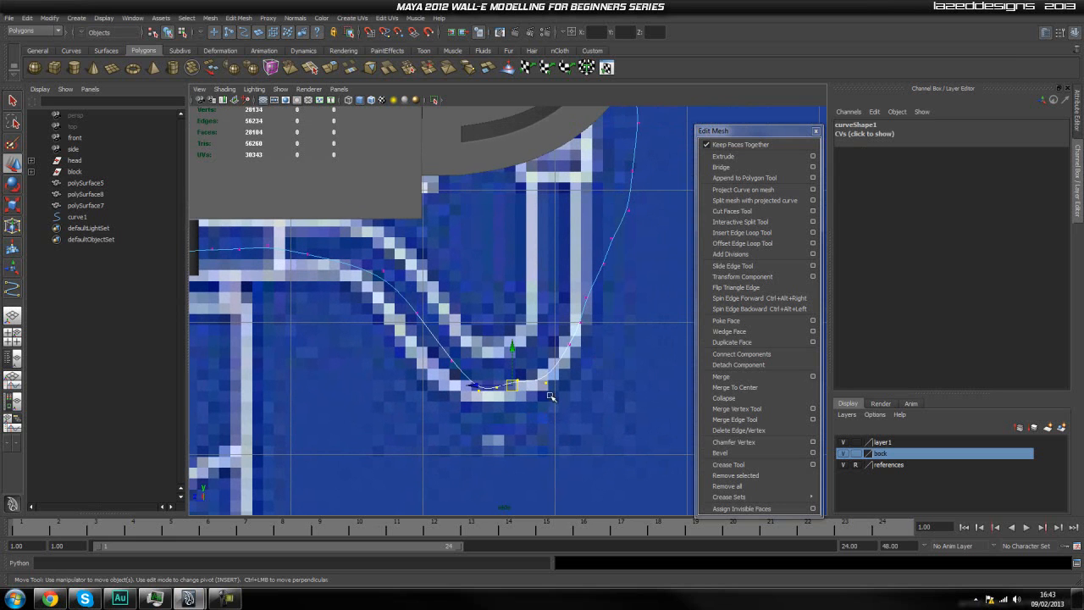
{"action": "left_click", "coordinate": [599, 361]}
{"action": "left_click_drag", "start_coordinate": [490, 368], "coordinate": [550, 375]}
{"action": "left_click", "coordinate": [504, 374]}
{"action": "left_click", "coordinate": [585, 341]}
{"action": "mouse_move", "coordinate": [585, 340]}
{"action": "left_mouse_down"}
{"action": "mouse_move", "coordinate": [531, 359]}
{"action": "mouse_move", "coordinate": [565, 343]}
{"action": "left_mouse_up"}
Reposition the control vertices where the loop's bottom turns upward so the bend follows the blueprint's outer hose line.
{"action": "left_click", "coordinate": [616, 321]}
{"action": "left_click_drag", "start_coordinate": [567, 289], "coordinate": [600, 325]}
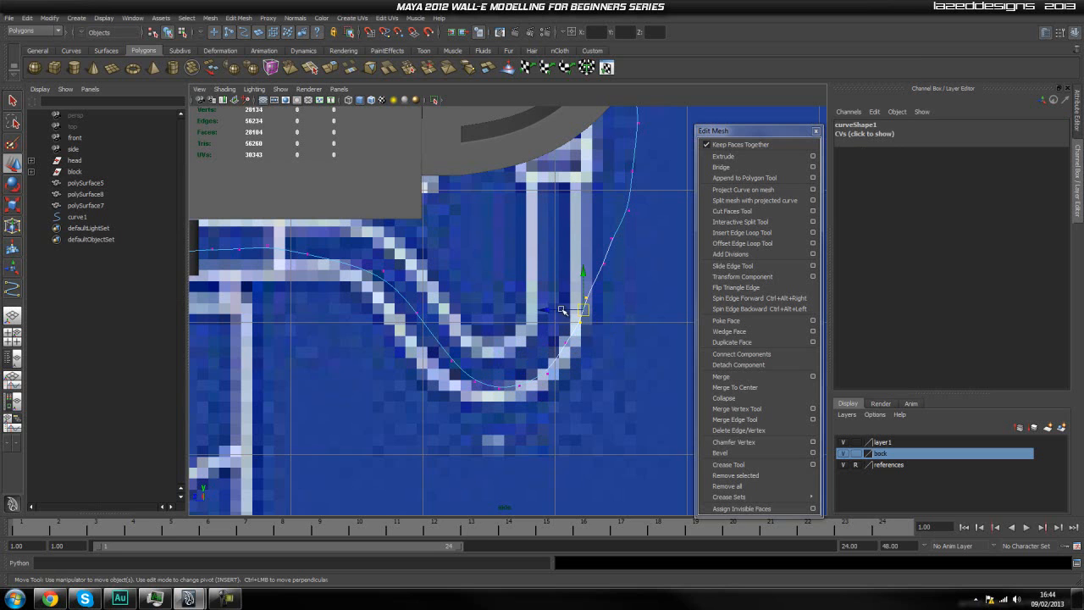
{"action": "left_click", "coordinate": [549, 273]}
{"action": "middle_click_drag", "start_coordinate": [564, 291], "coordinate": [490, 308], "text": "alt"}
{"action": "left_click", "coordinate": [487, 364]}
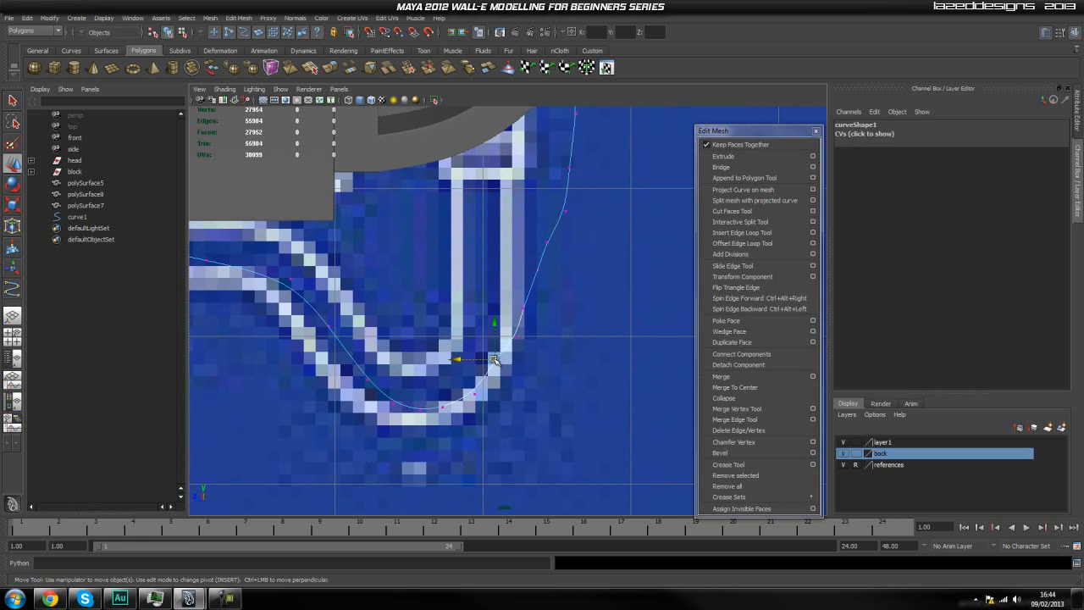
{"action": "left_click_drag", "start_coordinate": [498, 364], "coordinate": [499, 366]}
{"action": "left_click", "coordinate": [460, 278]}
{"action": "left_click_drag", "start_coordinate": [460, 278], "coordinate": [514, 335]}
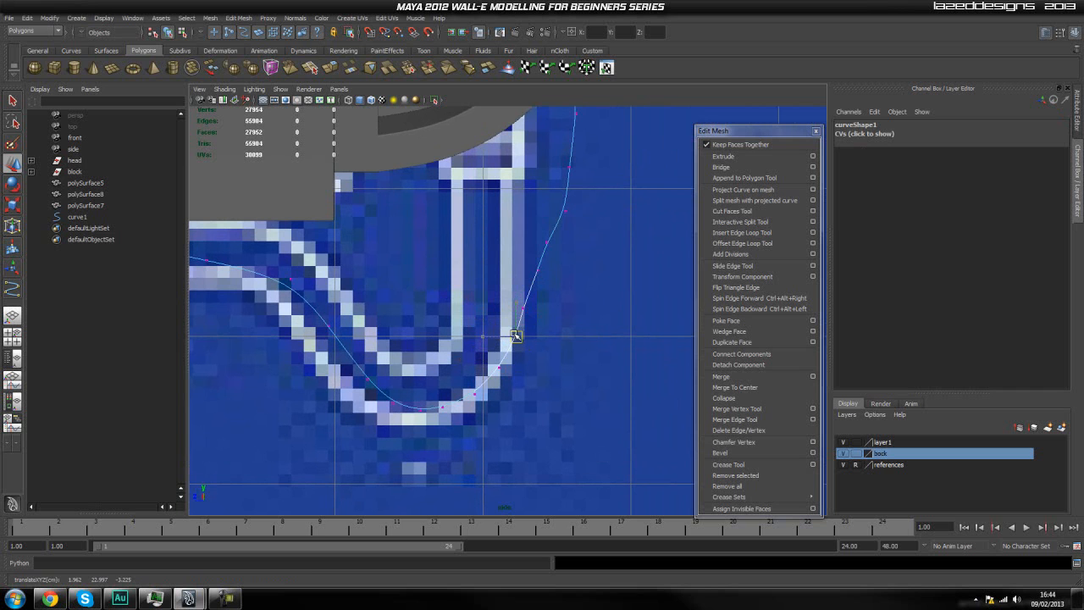
Adjust the control vertices of the rising run into a smooth arc up to the curved bracket behind the head.
{"action": "left_click", "coordinate": [479, 289]}
{"action": "left_click_drag", "start_coordinate": [477, 284], "coordinate": [526, 309]}
{"action": "middle_click_drag", "start_coordinate": [573, 266], "coordinate": [474, 337], "text": "alt"}
{"action": "mouse_move", "coordinate": [494, 343]}
{"action": "left_mouse_down"}
{"action": "mouse_move", "coordinate": [489, 359]}
{"action": "mouse_move", "coordinate": [488, 346]}
{"action": "left_mouse_up"}
{"action": "left_click", "coordinate": [457, 298]}
{"action": "left_click_drag", "start_coordinate": [459, 295], "coordinate": [499, 320]}
{"action": "left_click", "coordinate": [477, 272]}
{"action": "left_click_drag", "start_coordinate": [477, 273], "coordinate": [509, 286]}
{"action": "middle_click_drag", "start_coordinate": [540, 276], "coordinate": [515, 337], "text": "alt"}
{"action": "left_click_drag", "start_coordinate": [528, 293], "coordinate": [493, 303]}
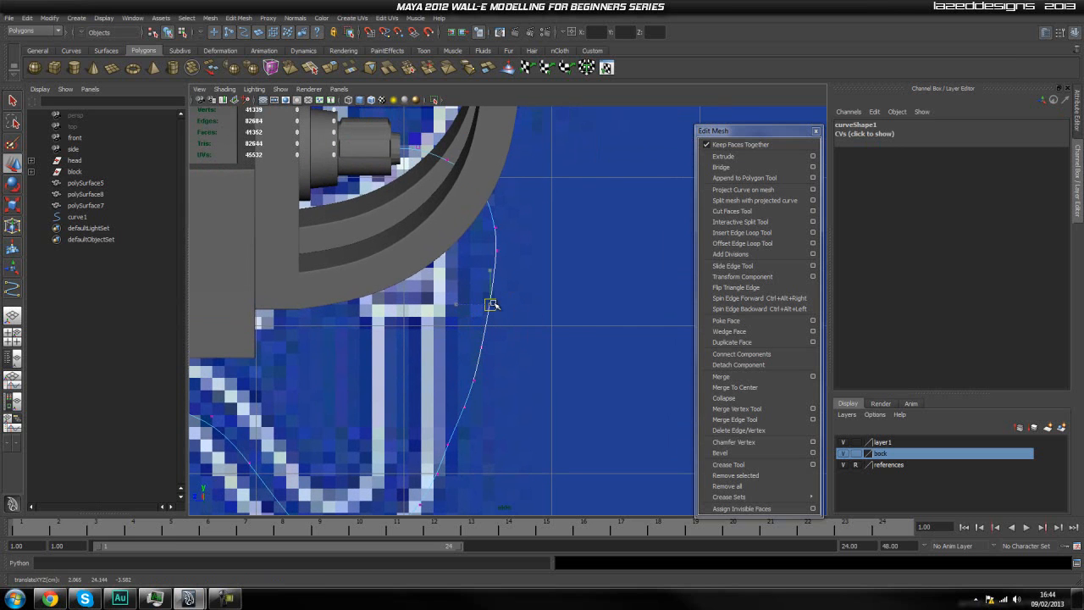
{"action": "left_click", "coordinate": [527, 270]}
Level the control vertices of the curve's horizontal run leaving the neck's top cylinder.
{"action": "scroll", "coordinate": [527, 263], "scroll_direction": "down", "scroll_amount": 1}
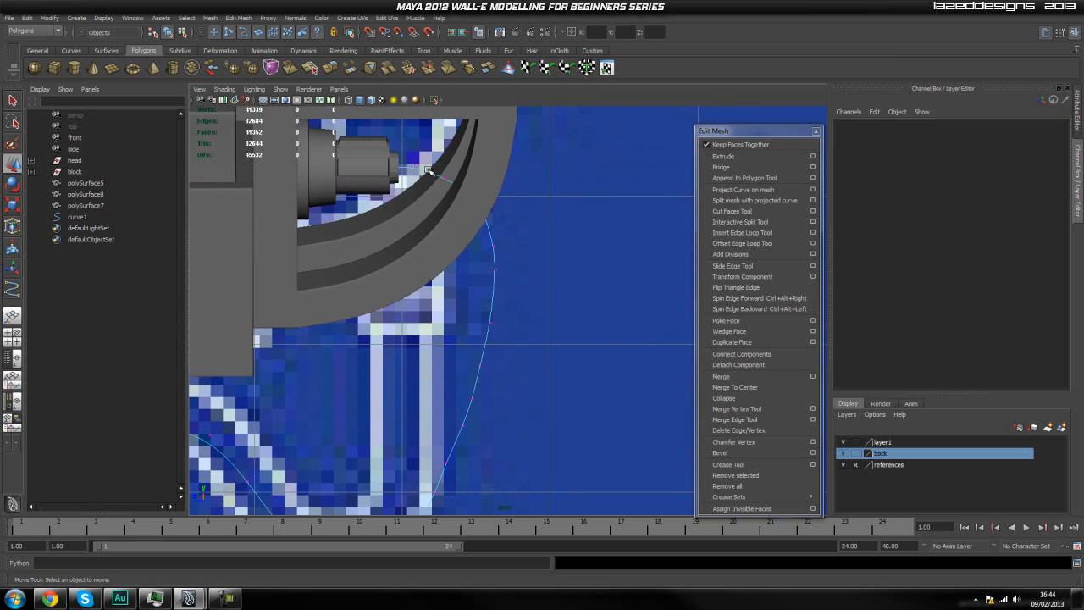
{"action": "scroll", "coordinate": [480, 373], "scroll_direction": "down", "scroll_amount": 5}
{"action": "middle_click_drag", "start_coordinate": [481, 365], "coordinate": [484, 346], "text": "alt"}
{"action": "middle_click_drag", "start_coordinate": [398, 381], "coordinate": [454, 321], "text": "alt"}
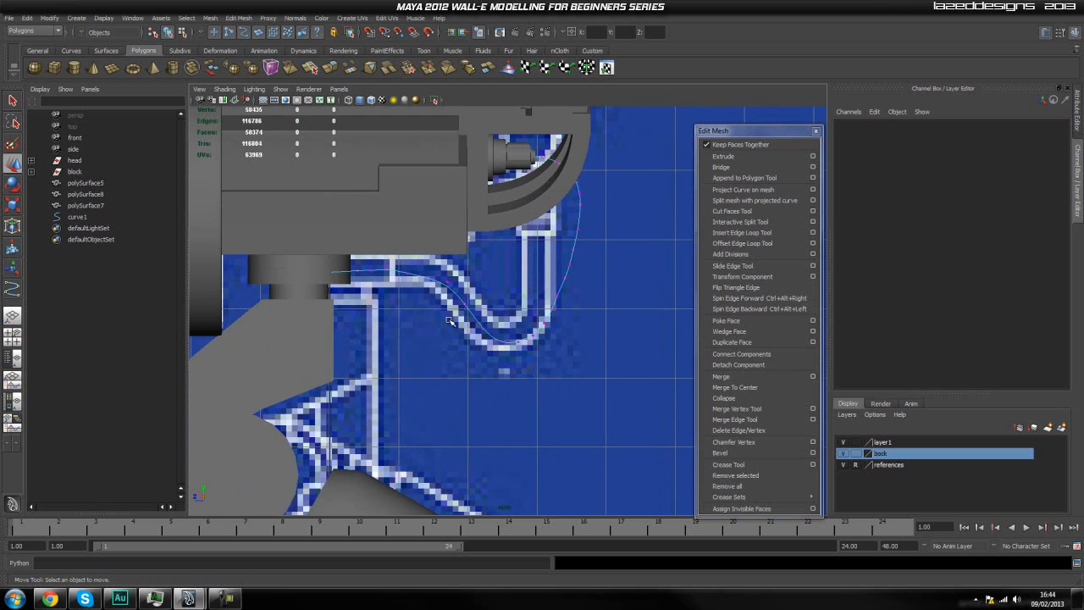
{"action": "scroll", "coordinate": [389, 288], "scroll_direction": "up", "scroll_amount": 6}
{"action": "middle_click_drag", "start_coordinate": [339, 288], "coordinate": [452, 329], "text": "alt"}
{"action": "left_click", "coordinate": [418, 253]}
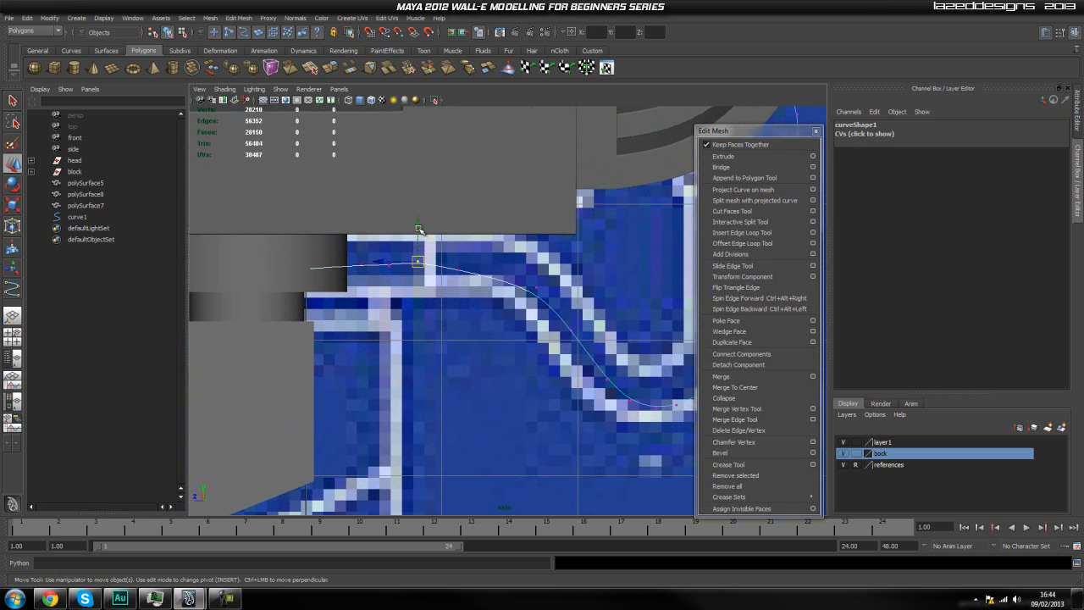
{"action": "left_click", "coordinate": [450, 365]}
{"action": "left_click", "coordinate": [389, 264]}
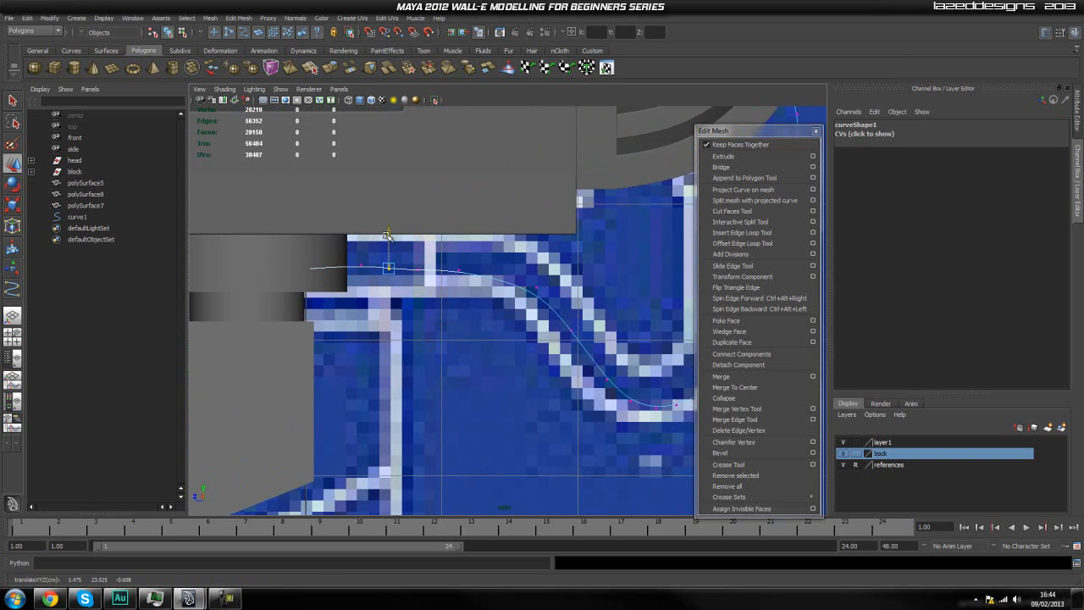
{"action": "left_click", "coordinate": [386, 313]}
{"action": "left_click_drag", "start_coordinate": [371, 254], "coordinate": [348, 290]}
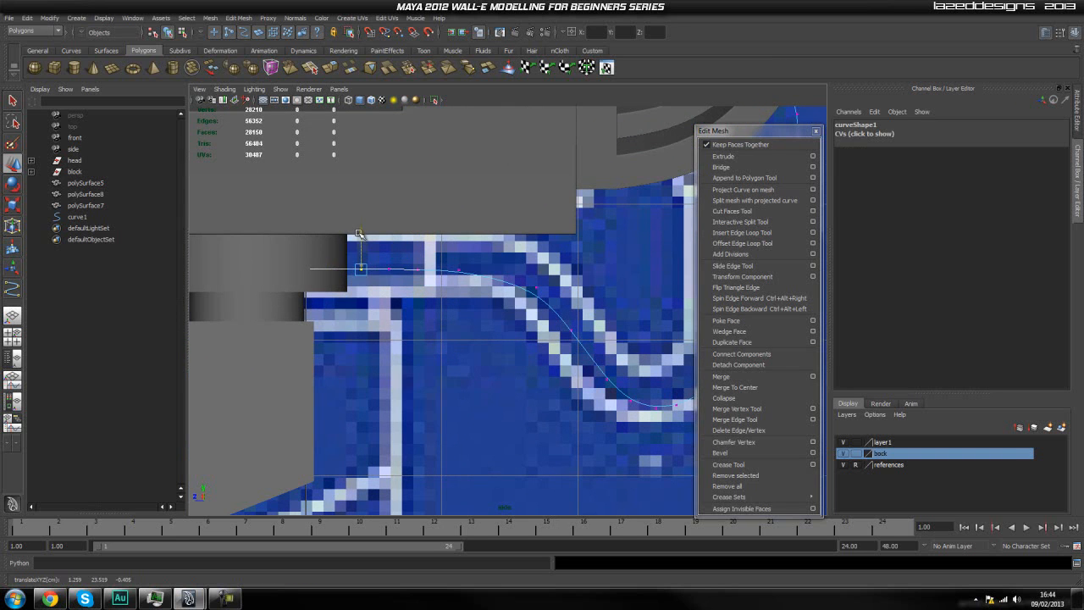
{"action": "left_click", "coordinate": [432, 348]}
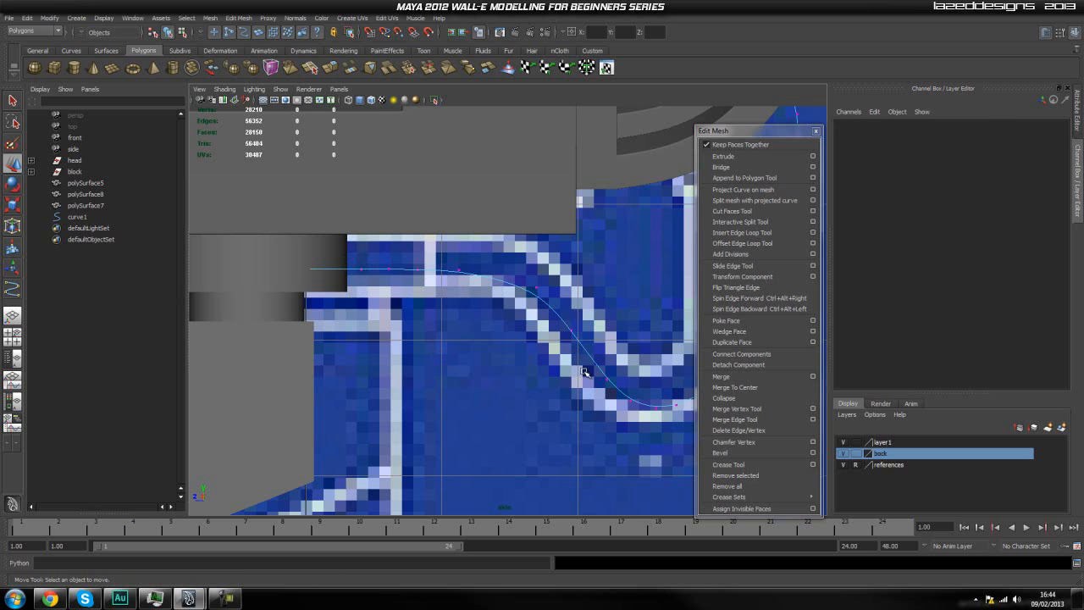
Isolate the hose curve and the neck's wide top cylinder in the front view.
{"action": "scroll", "coordinate": [510, 384], "scroll_direction": "down", "scroll_amount": 6}
{"action": "key", "text": "space"}
{"action": "left_click_drag", "start_coordinate": [505, 364], "coordinate": [505, 392]}
{"action": "scroll", "coordinate": [505, 392], "scroll_direction": "down", "scroll_amount": 6}
{"action": "scroll", "coordinate": [508, 380], "scroll_direction": "up", "scroll_amount": 4}
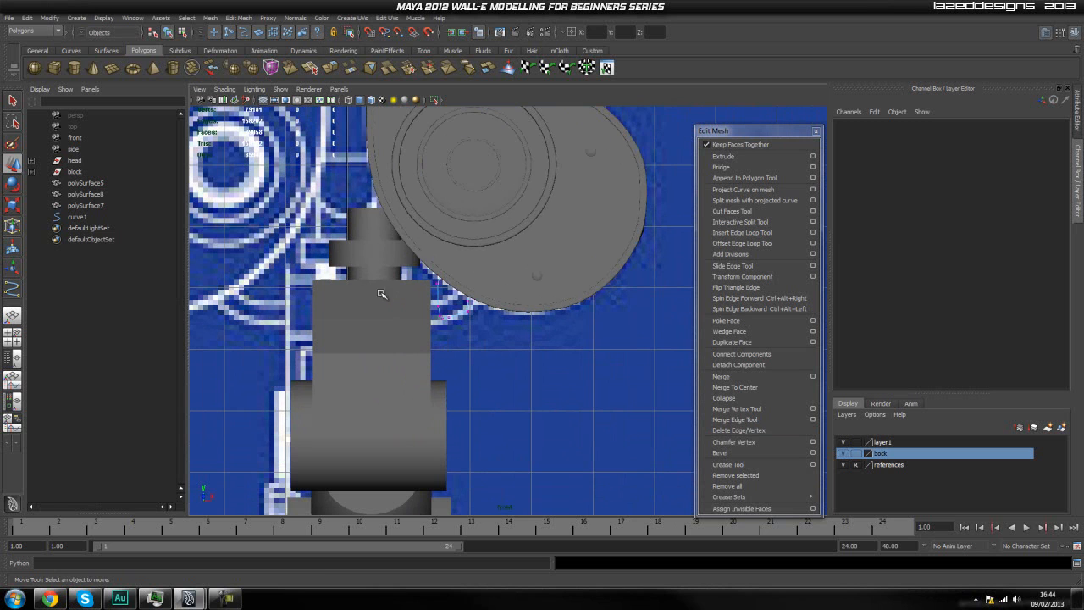
{"action": "left_click", "coordinate": [357, 255]}
{"action": "left_click", "coordinate": [454, 317]}
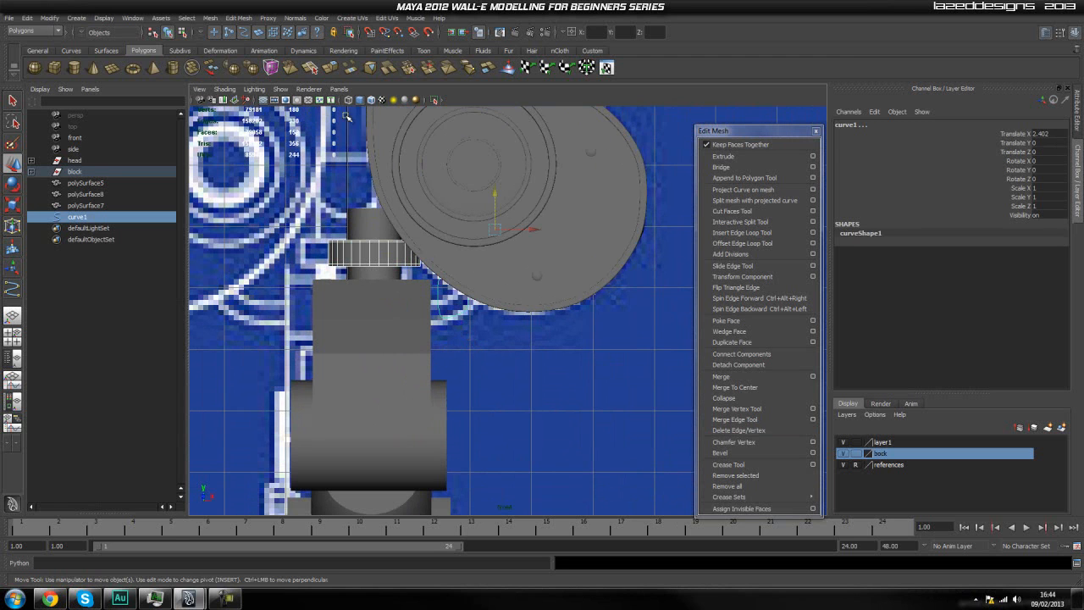
{"action": "left_click", "coordinate": [436, 100]}
{"action": "left_click", "coordinate": [520, 302]}
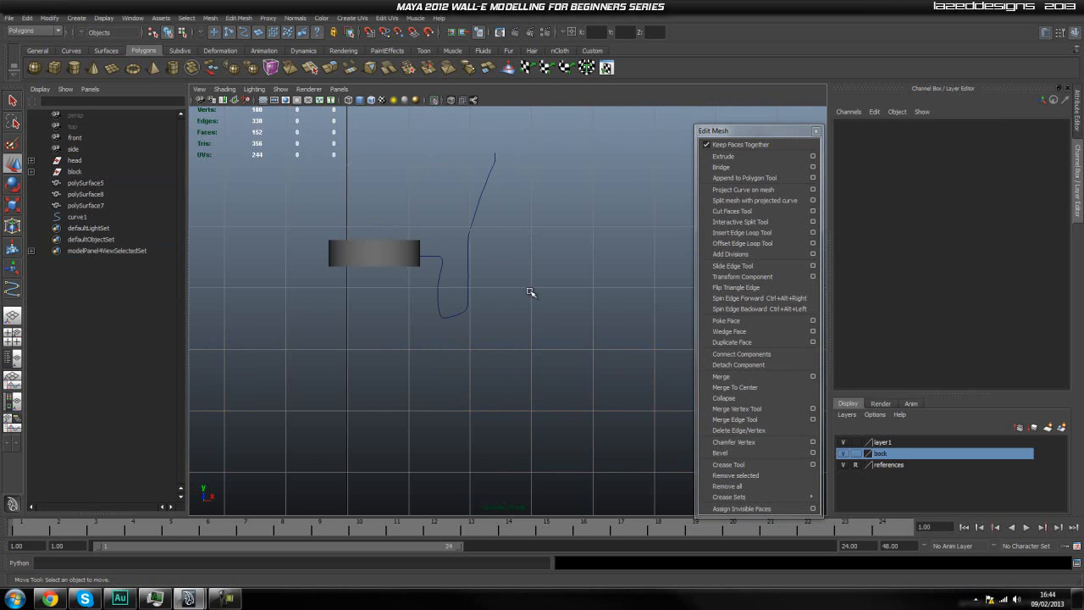
{"action": "middle_click_drag", "start_coordinate": [488, 231], "coordinate": [500, 277], "text": "alt"}
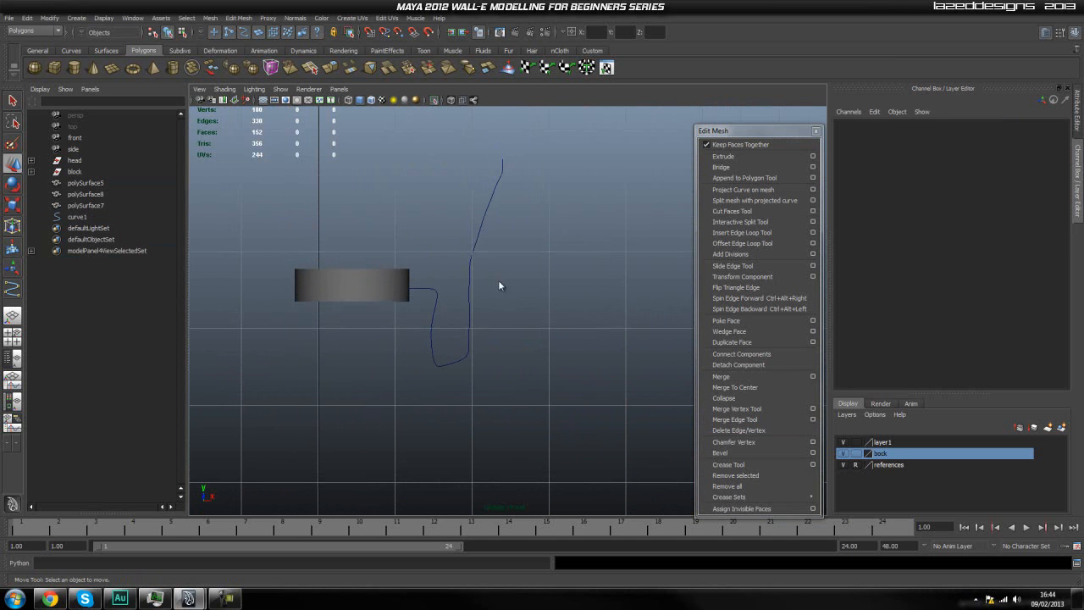
Examine the isolated curve in the perspective view, and show the whole model again.
{"action": "key", "text": "space"}
{"action": "left_click_drag", "start_coordinate": [498, 279], "coordinate": [499, 264]}
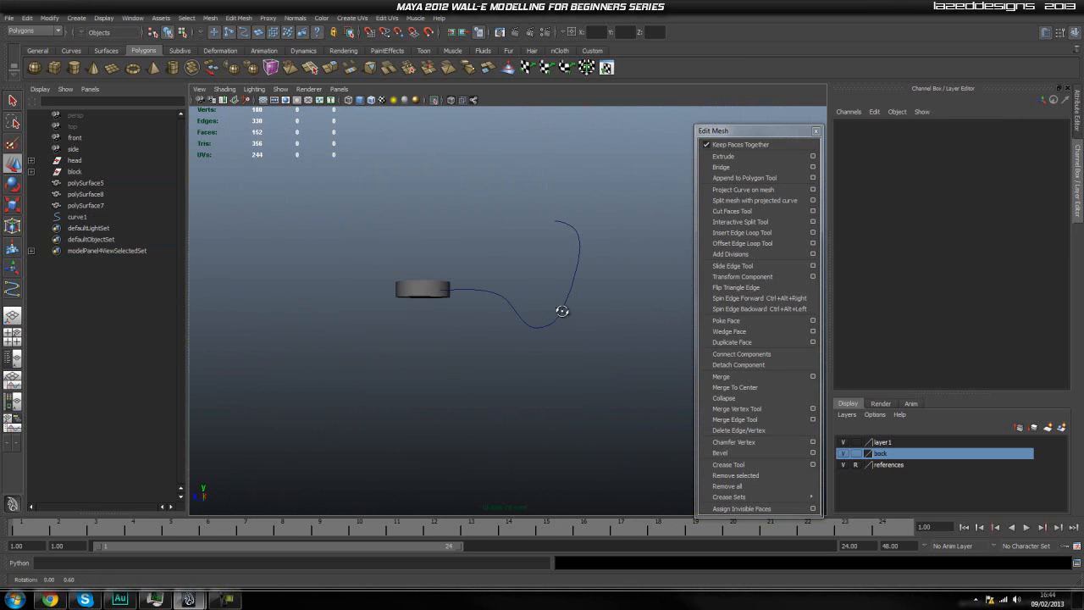
{"action": "left_click_drag", "start_coordinate": [505, 345], "coordinate": [640, 351], "text": "alt"}
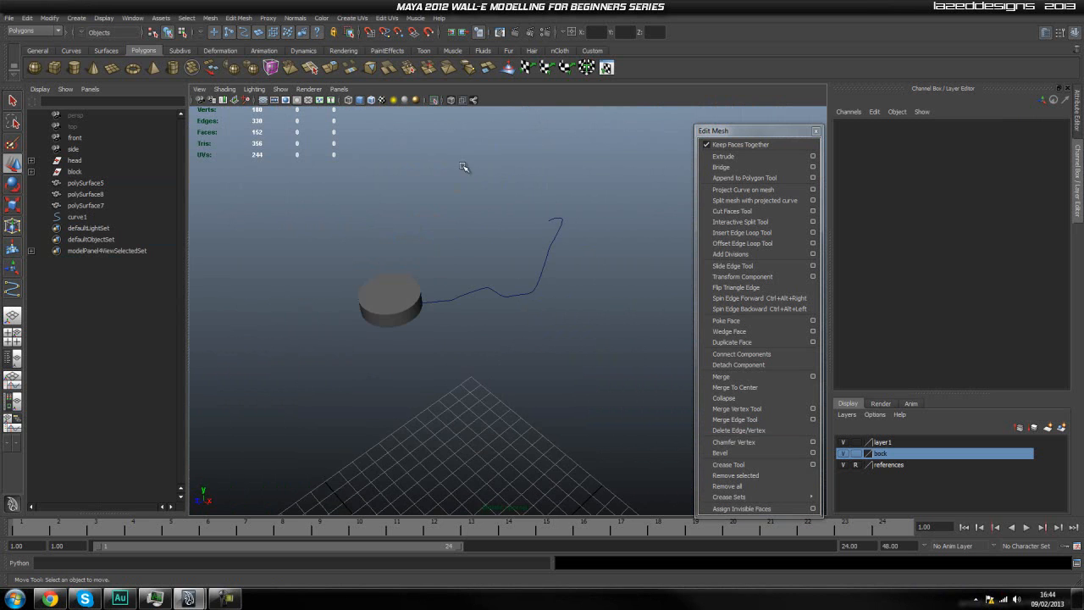
{"action": "left_click", "coordinate": [436, 102]}
Extrude the small inner disc polySurface8 of the stepped cylinder along the hose path curve1.
{"action": "left_click_drag", "start_coordinate": [600, 310], "coordinate": [411, 265], "text": "alt"}
{"action": "right_click_drag", "start_coordinate": [411, 265], "coordinate": [449, 260], "text": "alt"}
{"action": "left_click_drag", "start_coordinate": [449, 260], "coordinate": [519, 256], "text": "alt"}
{"action": "right_click_drag", "start_coordinate": [519, 256], "coordinate": [525, 257], "text": "alt"}
{"action": "left_click_drag", "start_coordinate": [517, 259], "coordinate": [474, 245], "text": "alt"}
{"action": "right_click_drag", "start_coordinate": [474, 246], "coordinate": [500, 259], "text": "alt"}
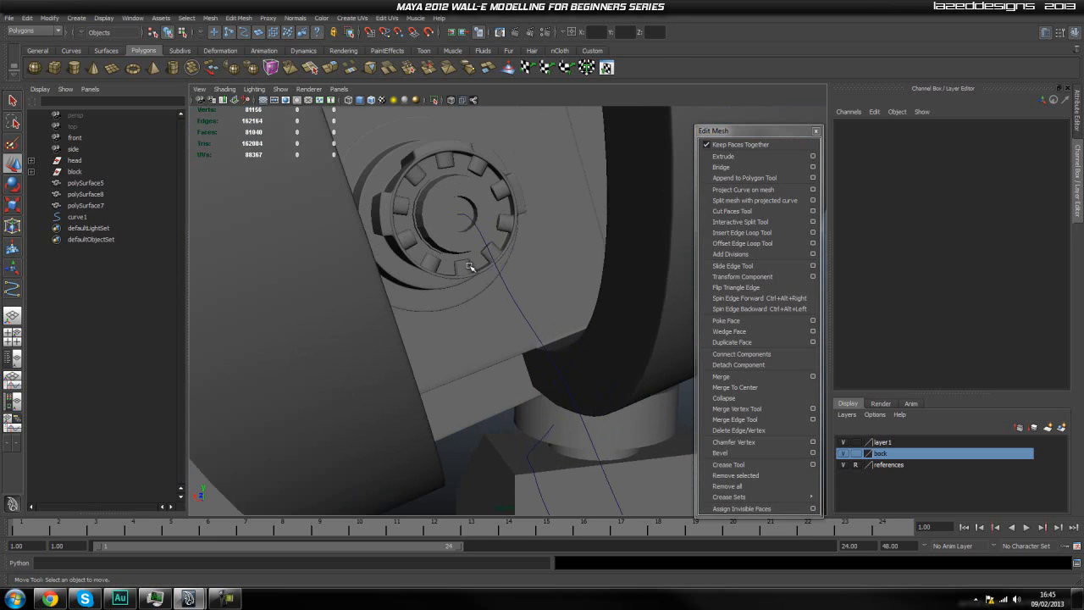
{"action": "left_click", "coordinate": [491, 256]}
{"action": "left_click_drag", "start_coordinate": [436, 233], "coordinate": [311, 269], "text": "alt"}
{"action": "left_click", "coordinate": [118, 206]}
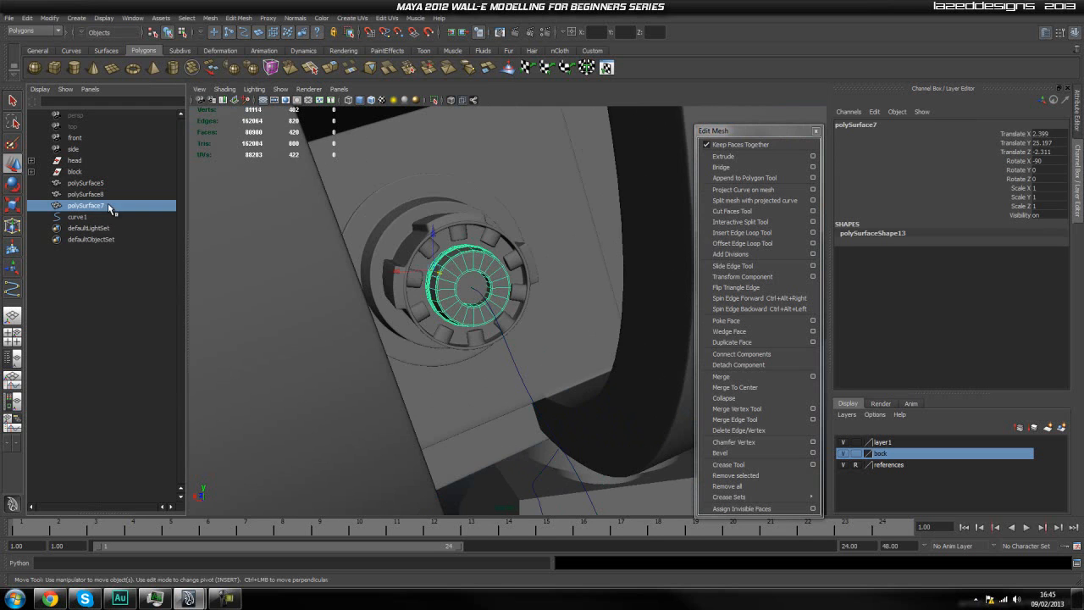
{"action": "left_click", "coordinate": [93, 194]}
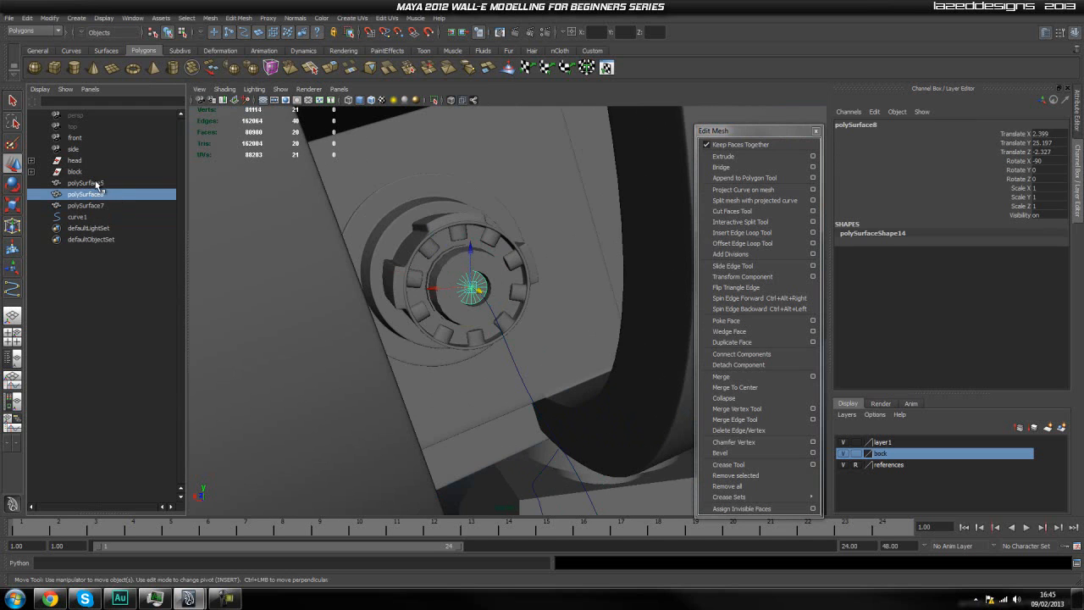
{"action": "left_click", "coordinate": [98, 184]}
{"action": "left_click", "coordinate": [98, 194]}
{"action": "left_click_drag", "start_coordinate": [457, 367], "coordinate": [432, 321], "text": "alt"}
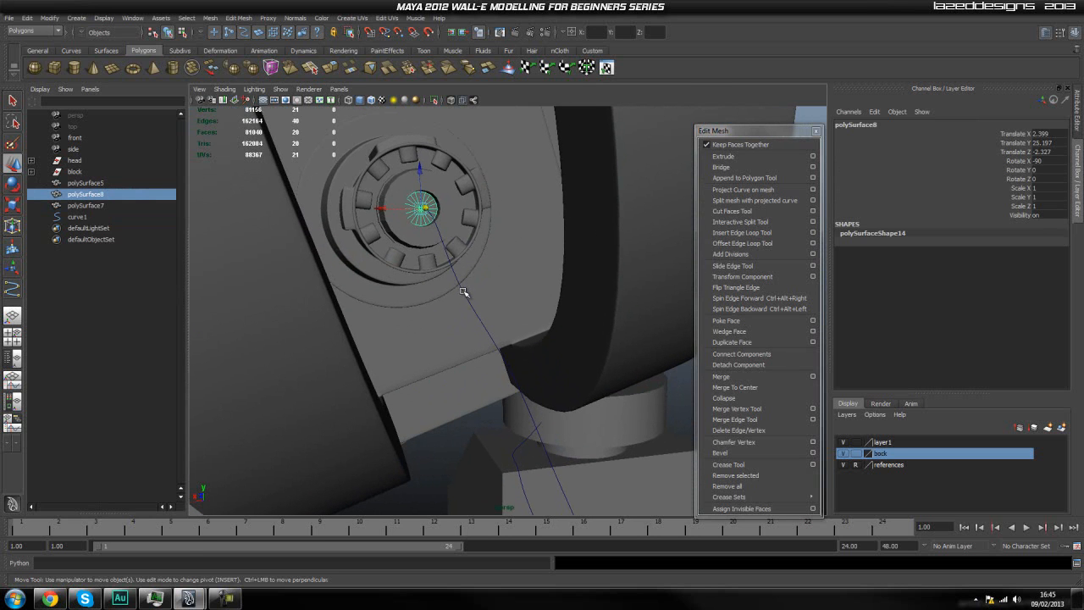
{"action": "left_click", "coordinate": [462, 292], "text": "shift"}
{"action": "left_click_drag", "start_coordinate": [471, 356], "coordinate": [563, 364], "text": "alt"}
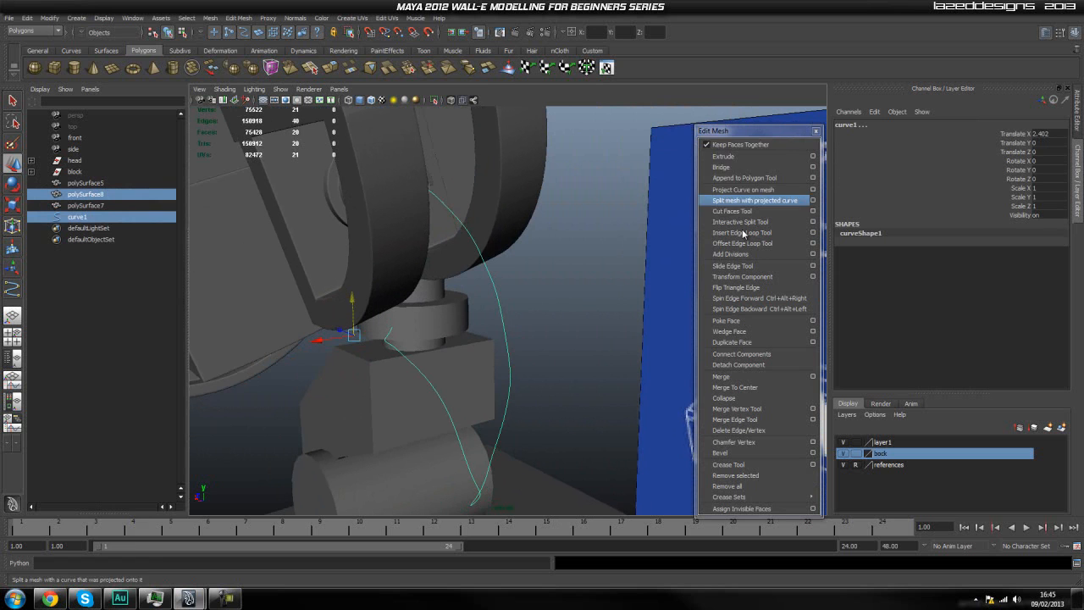
{"action": "left_click", "coordinate": [759, 156]}
Set the extrusion's divisions to 30 so the hose follows the curve, and complete the extrude tool.
{"action": "left_click_drag", "start_coordinate": [564, 330], "coordinate": [543, 328], "text": "alt"}
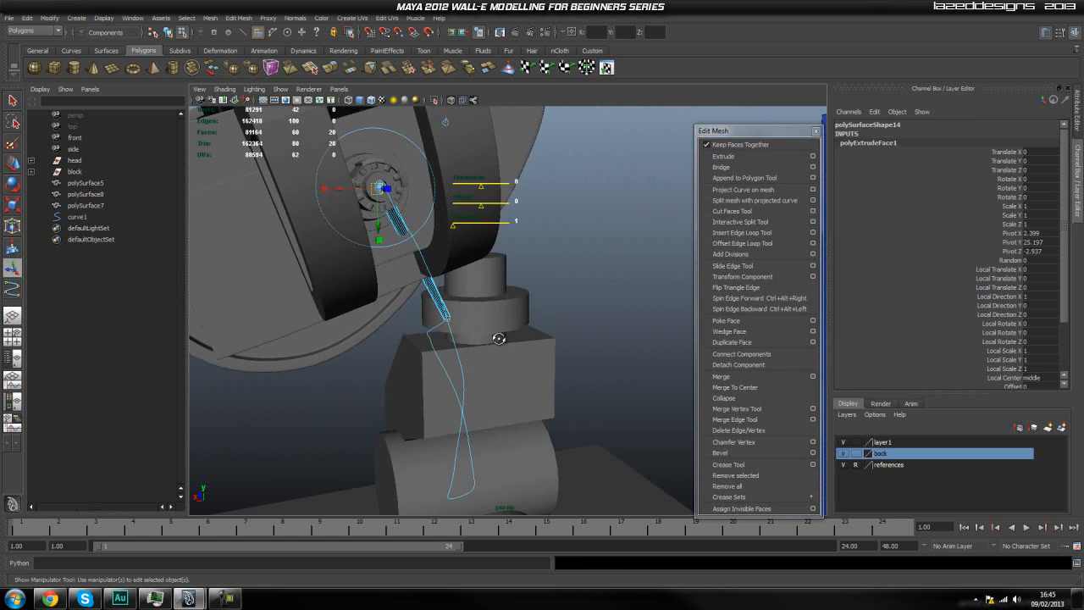
{"action": "left_click_drag", "start_coordinate": [476, 312], "coordinate": [569, 299], "text": "alt"}
{"action": "scroll", "coordinate": [474, 417], "scroll_direction": "down", "scroll_amount": 3}
{"action": "left_click_drag", "start_coordinate": [598, 387], "coordinate": [565, 405], "text": "alt"}
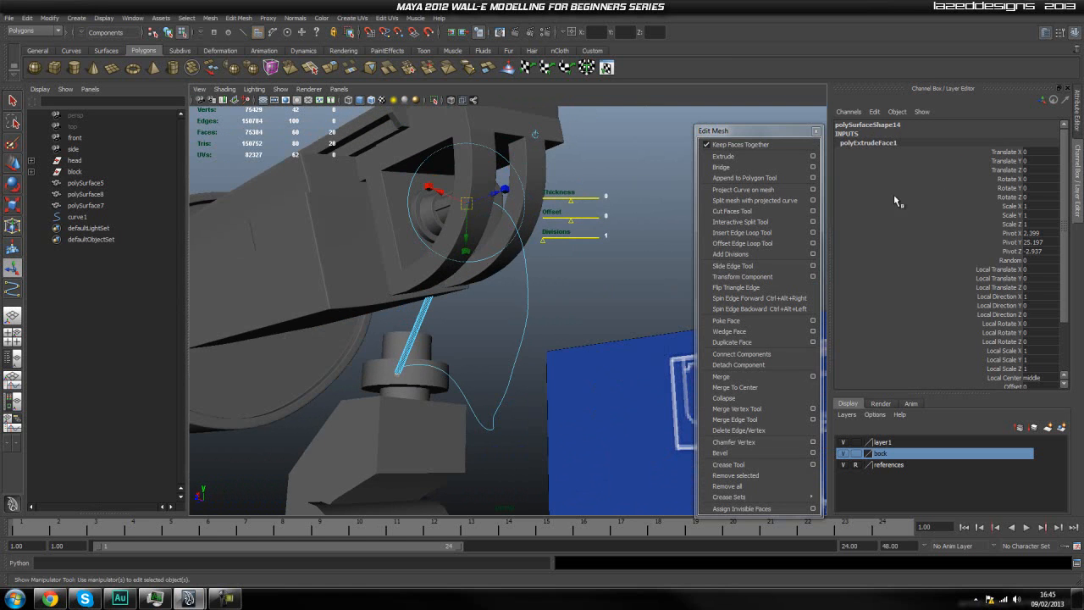
{"action": "scroll", "coordinate": [983, 339], "scroll_direction": "down", "scroll_amount": 3}
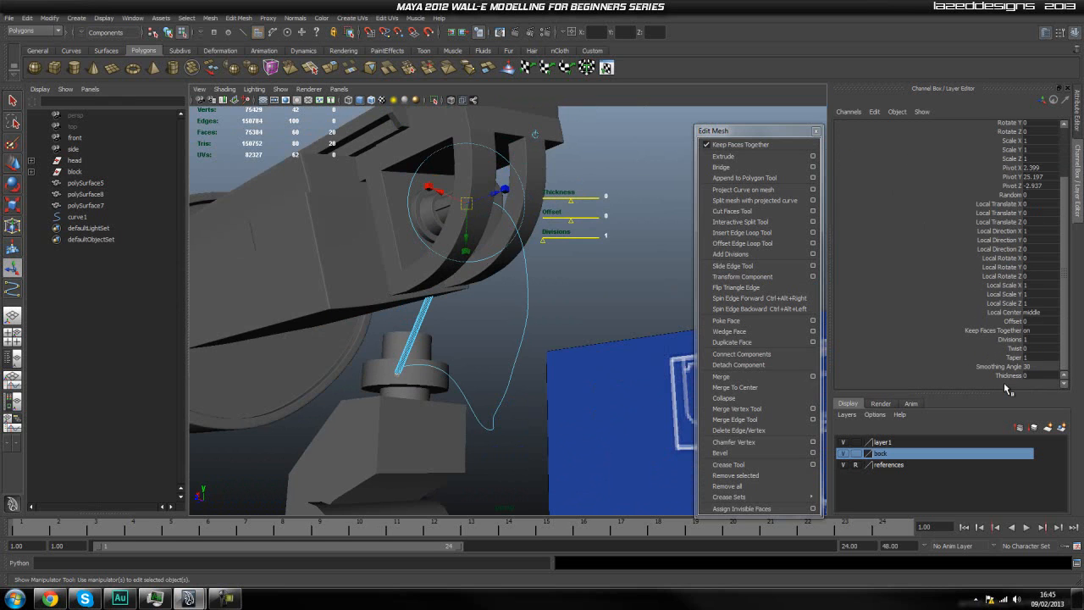
{"action": "left_click", "coordinate": [1011, 339]}
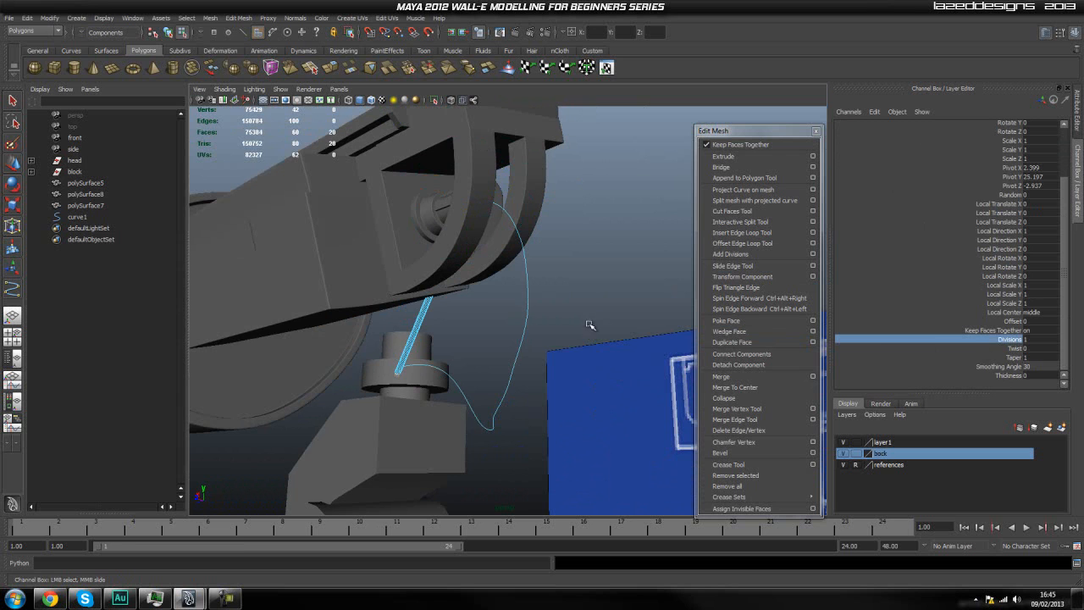
{"action": "middle_click_drag", "start_coordinate": [590, 326], "coordinate": [604, 344]}
{"action": "middle_click_drag", "start_coordinate": [1027, 373], "coordinate": [547, 333]}
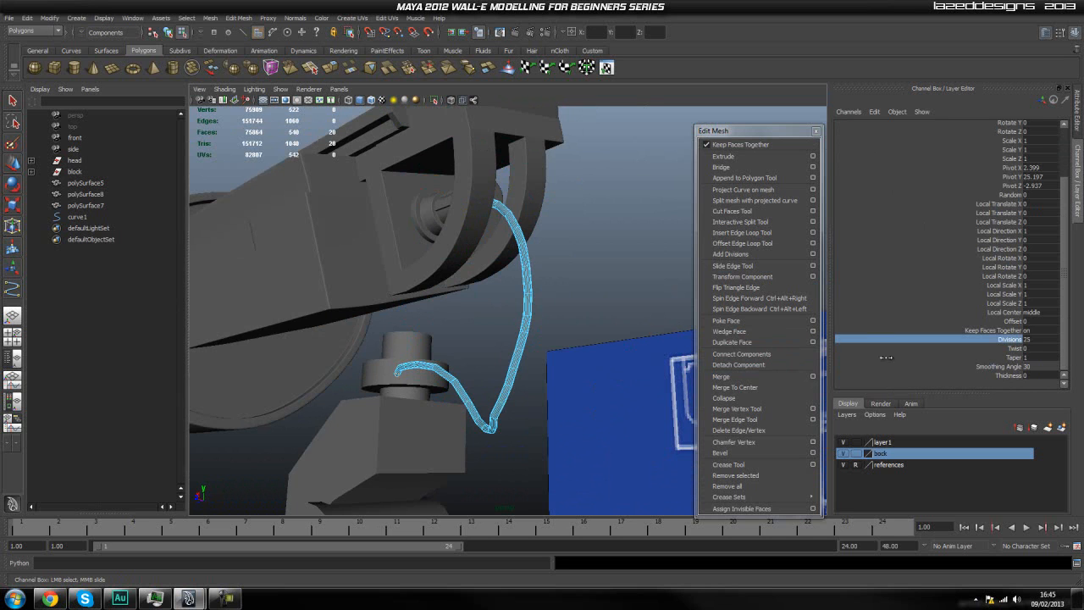
{"action": "left_click", "coordinate": [1048, 339]}
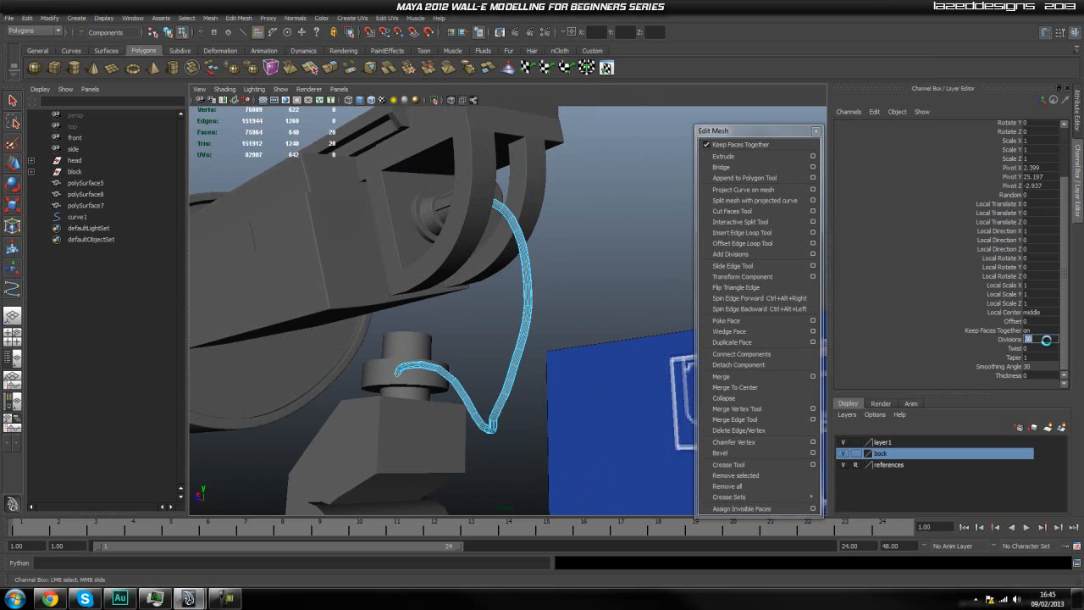
{"action": "left_click", "coordinate": [629, 280]}
{"action": "right_click", "coordinate": [508, 321]}
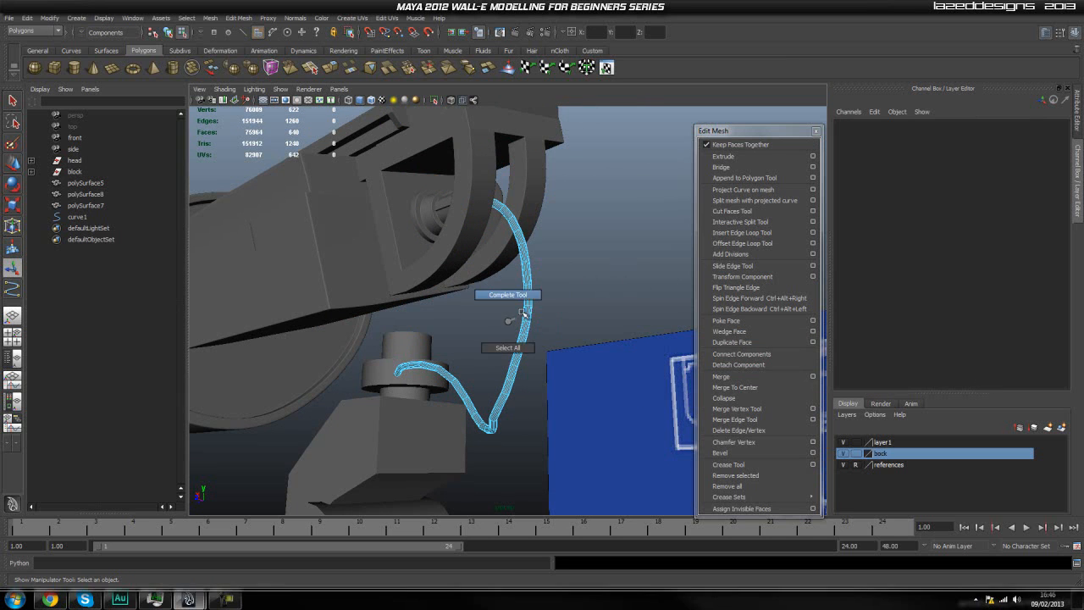
Examine the extruded hose between the head and neck from several angles and distances.
{"action": "right_click_drag", "start_coordinate": [530, 313], "coordinate": [552, 295]}
{"action": "scroll", "coordinate": [602, 256], "scroll_direction": "down", "scroll_amount": 4}
{"action": "left_click_drag", "start_coordinate": [599, 261], "coordinate": [578, 296], "text": "alt"}
{"action": "left_click", "coordinate": [541, 323]}
{"action": "scroll", "coordinate": [547, 336], "scroll_direction": "up", "scroll_amount": 4}
{"action": "scroll", "coordinate": [549, 414], "scroll_direction": "up", "scroll_amount": 5}
{"action": "left_click", "coordinate": [580, 297]}
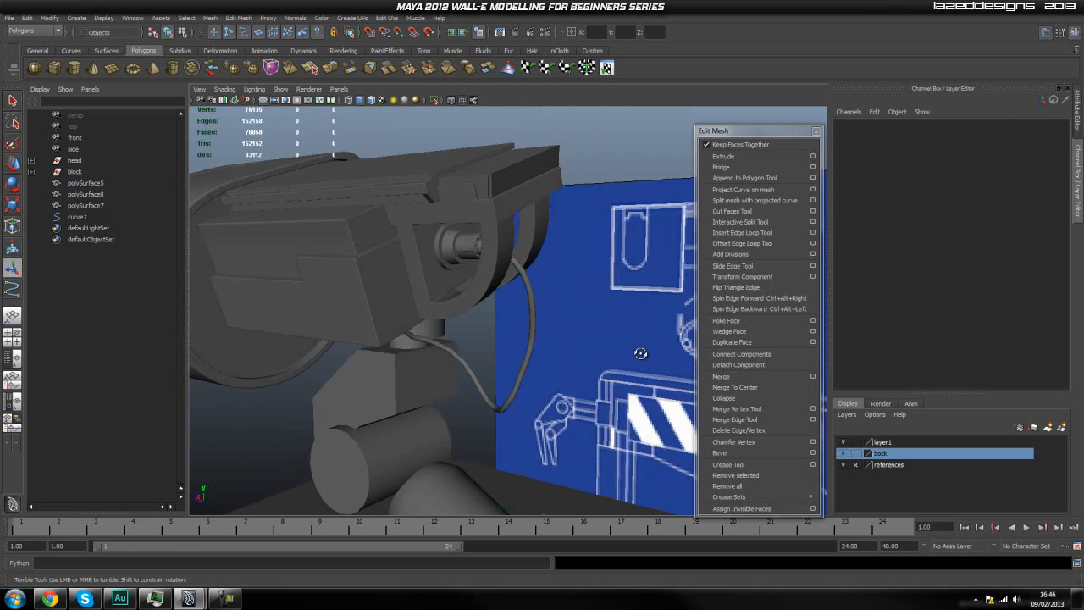